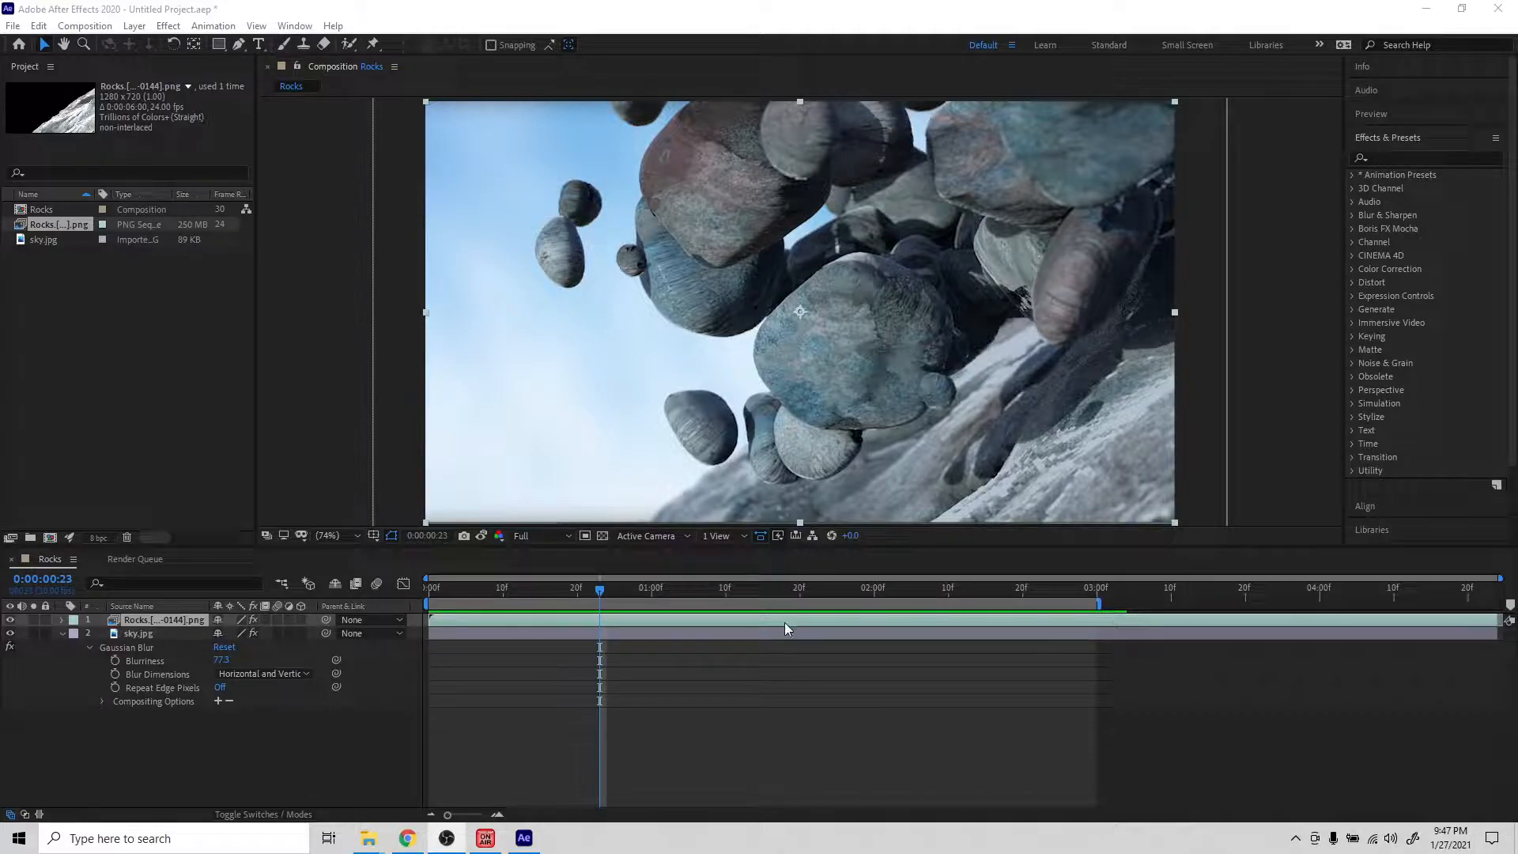
# Step: Play the preview of the Rocks composition
pyautogui.click(793, 695)
pyautogui.press('space')
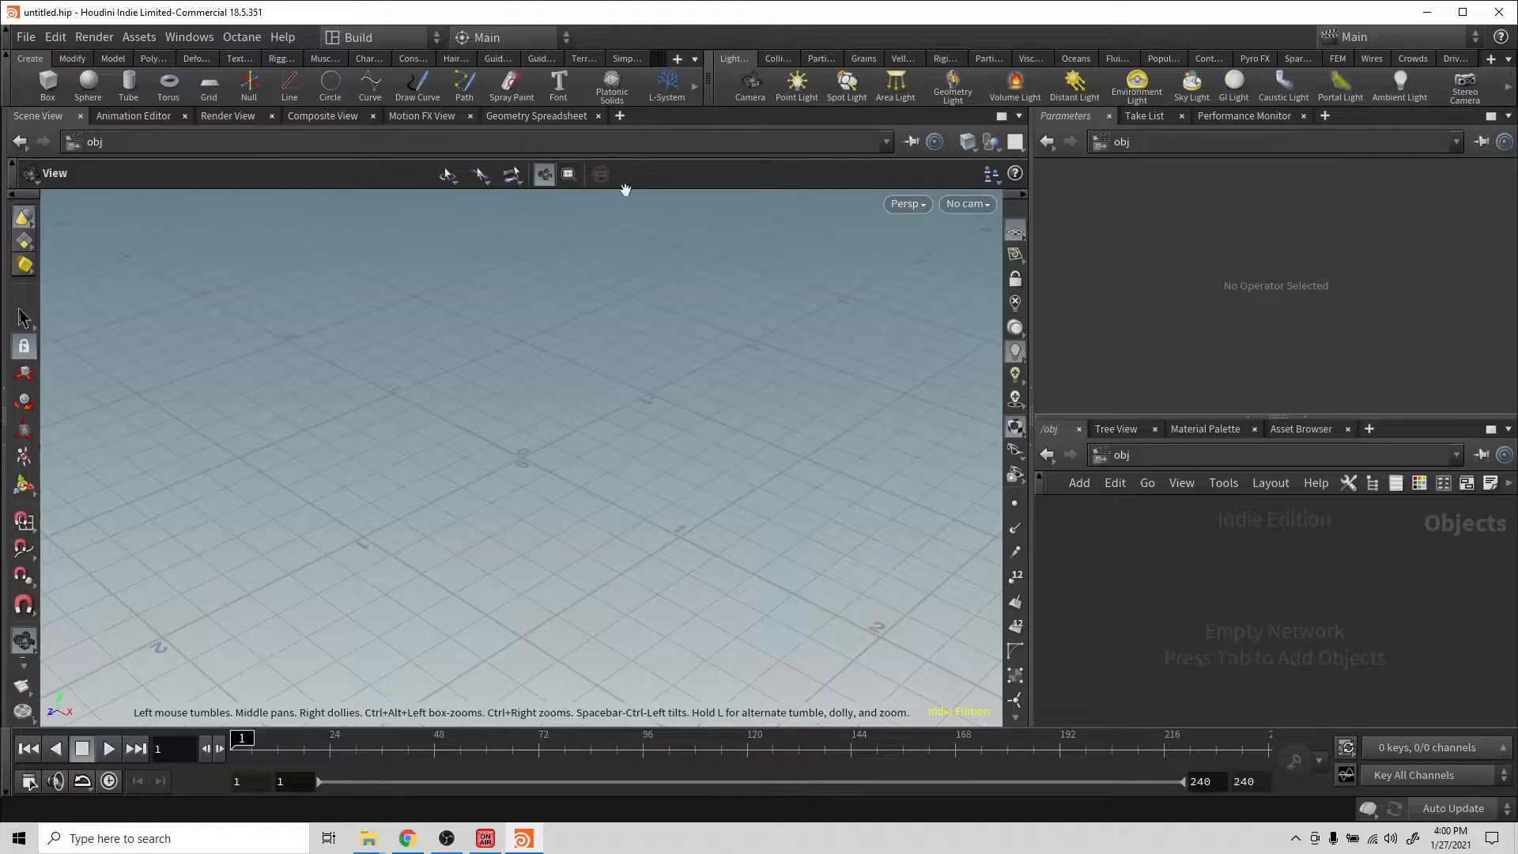
# Step: Switch to Houdini and add a Sphere object to the empty object network
pyautogui.press('Tab')
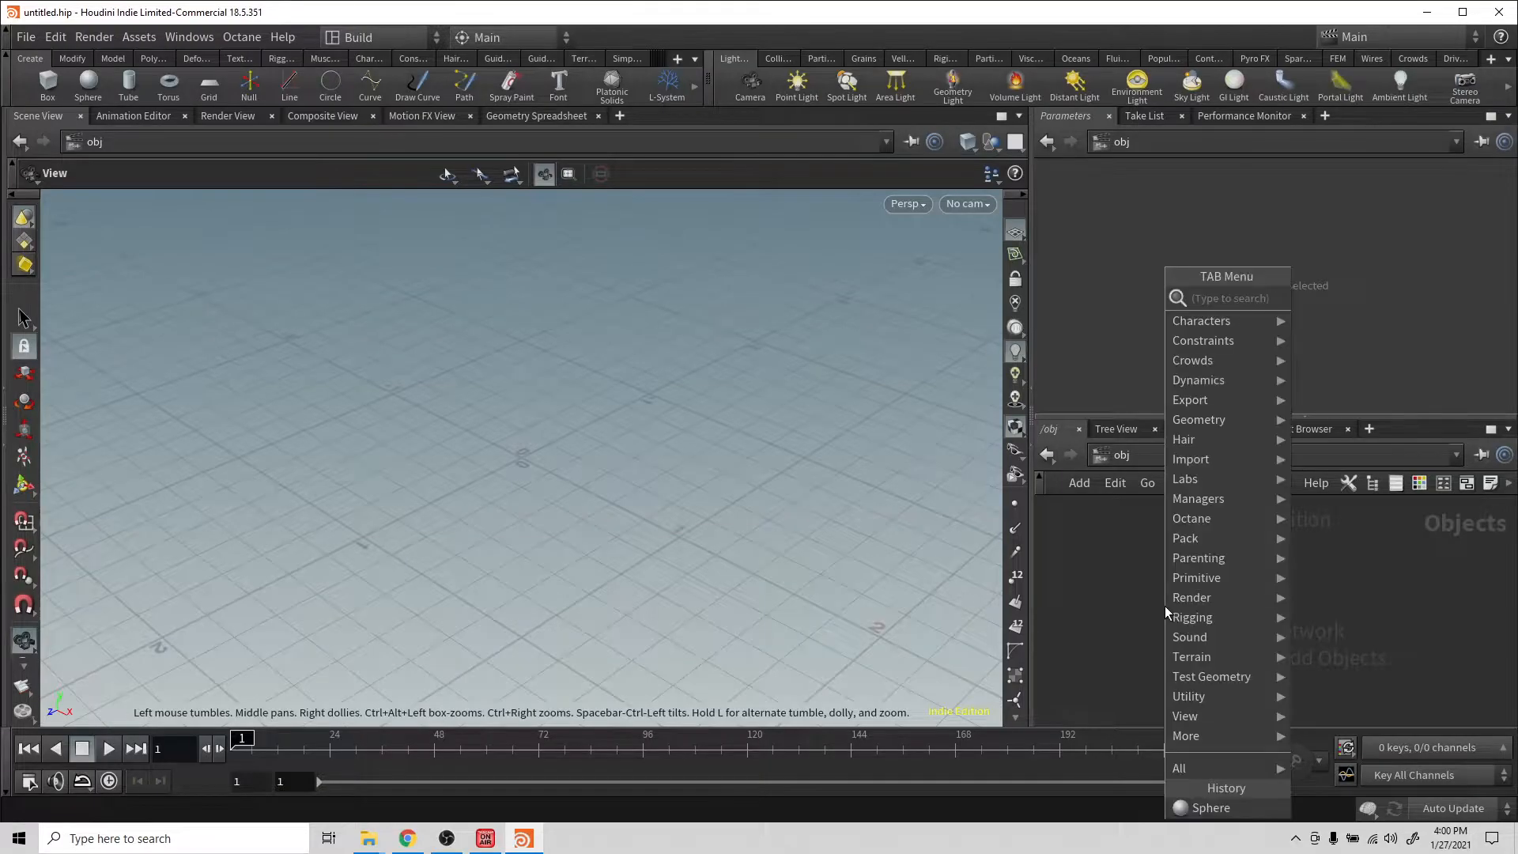
pyautogui.write('sp')
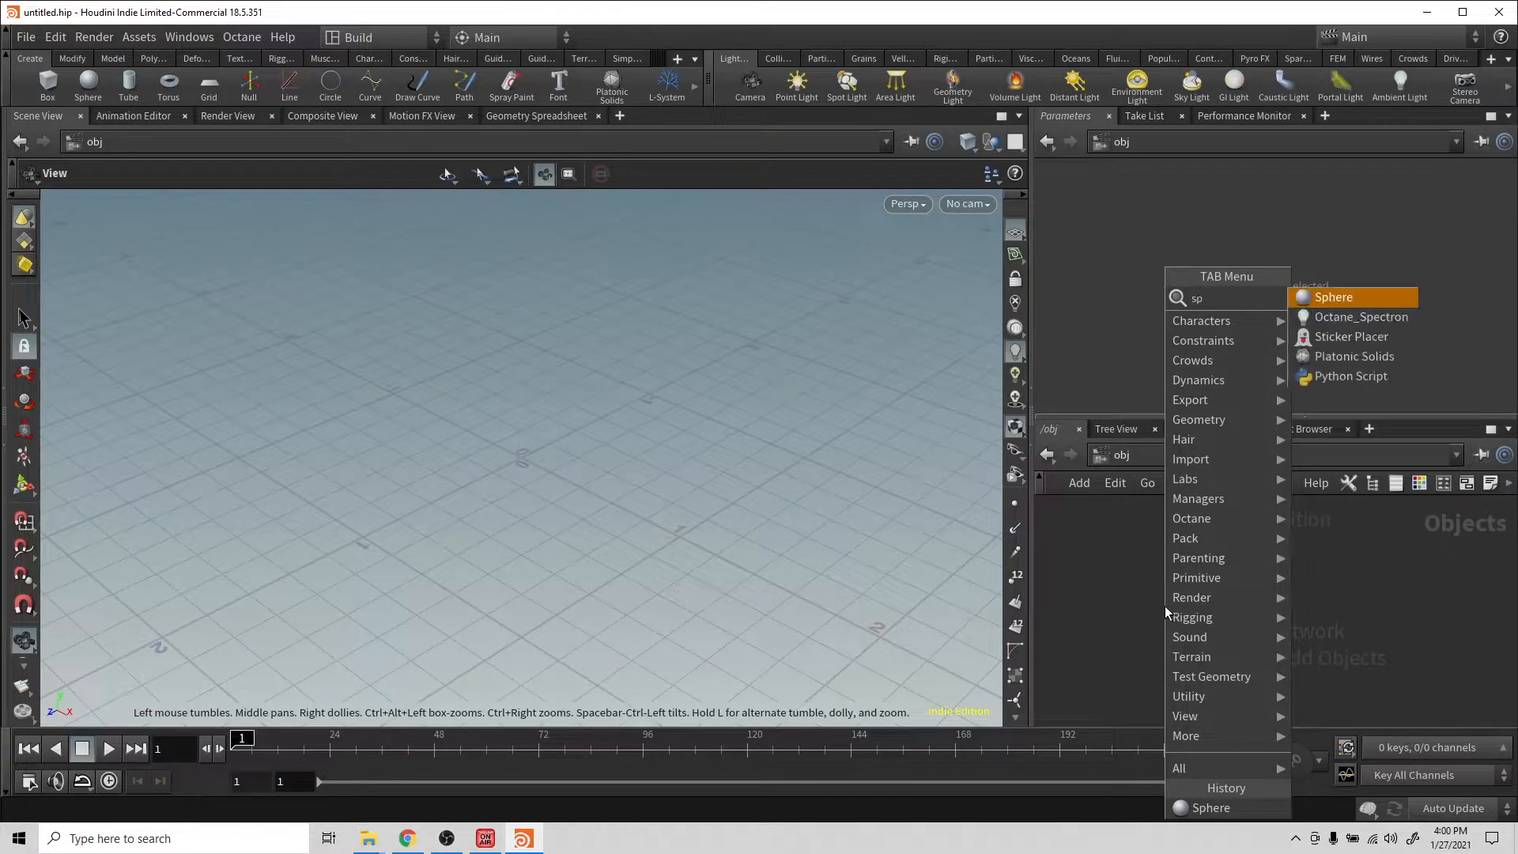
pyautogui.press('Return')
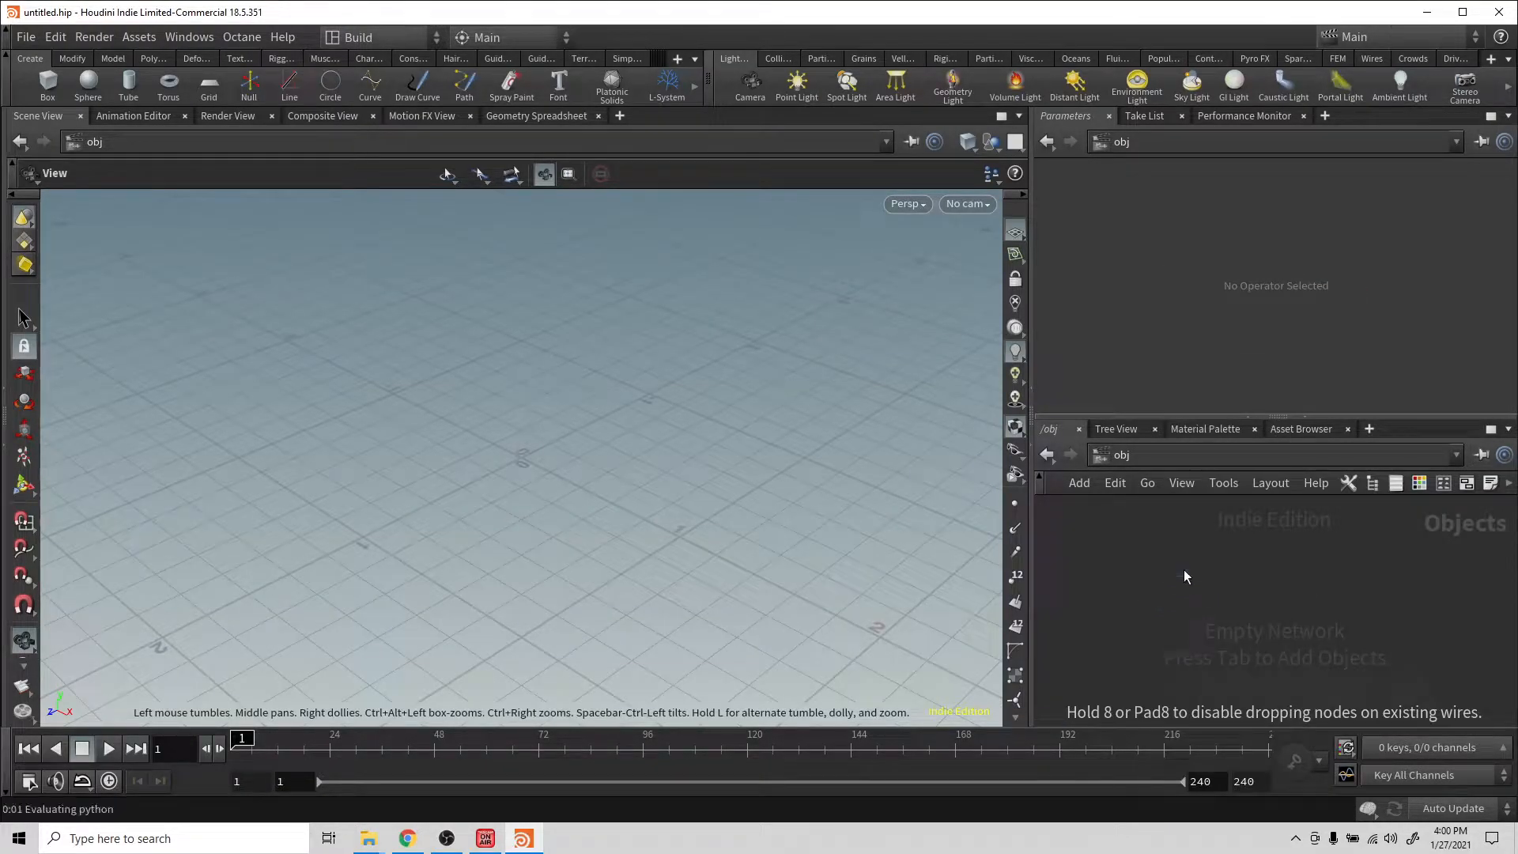
pyautogui.click(1183, 569)
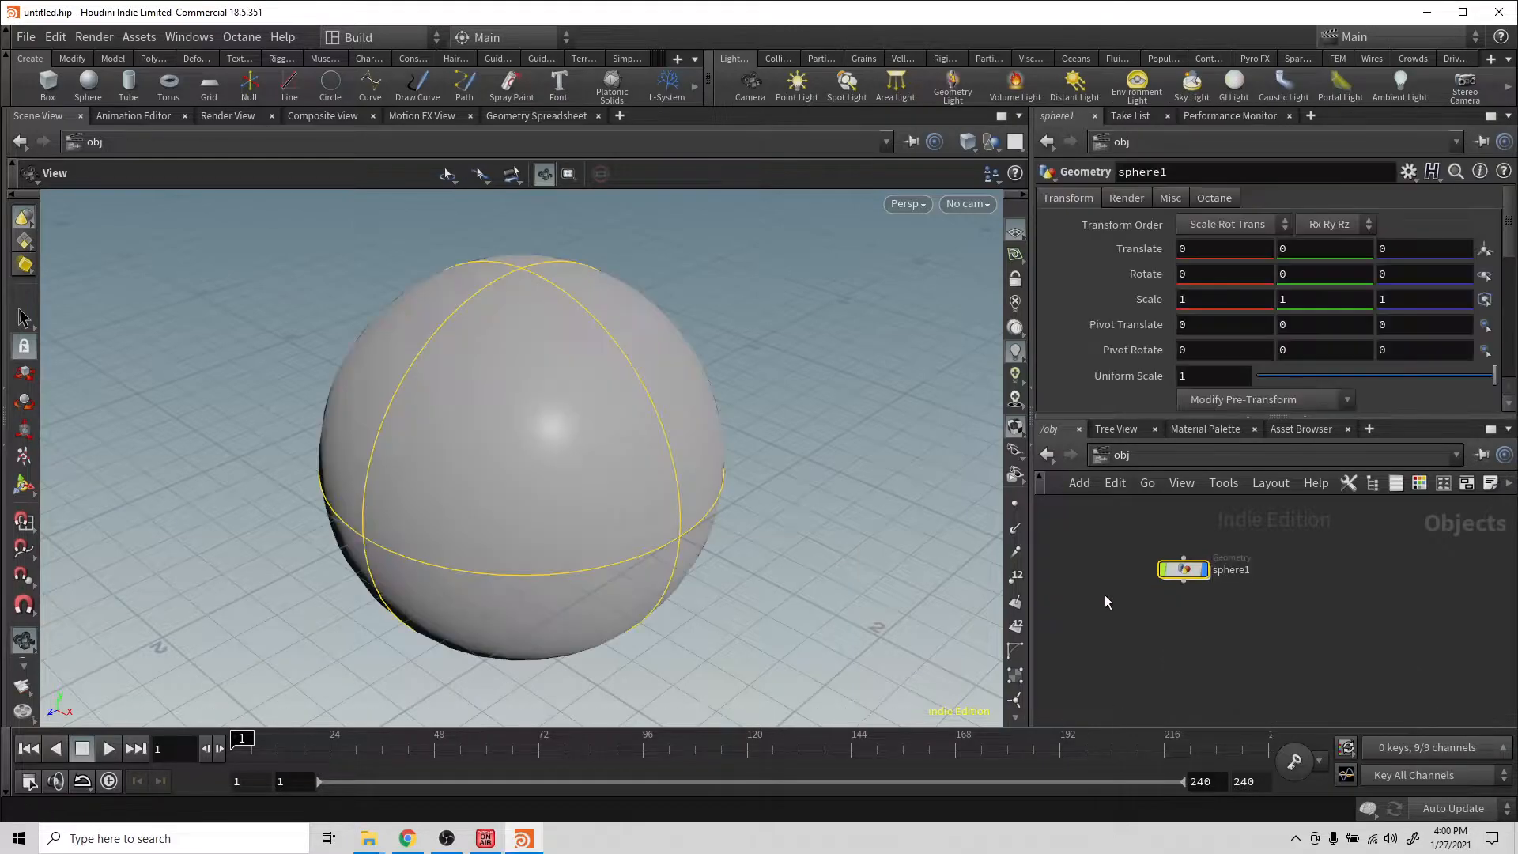
# Step: Rename the sphere object to Rock and go inside its geometry network
pyautogui.doubleClick(1231, 573)
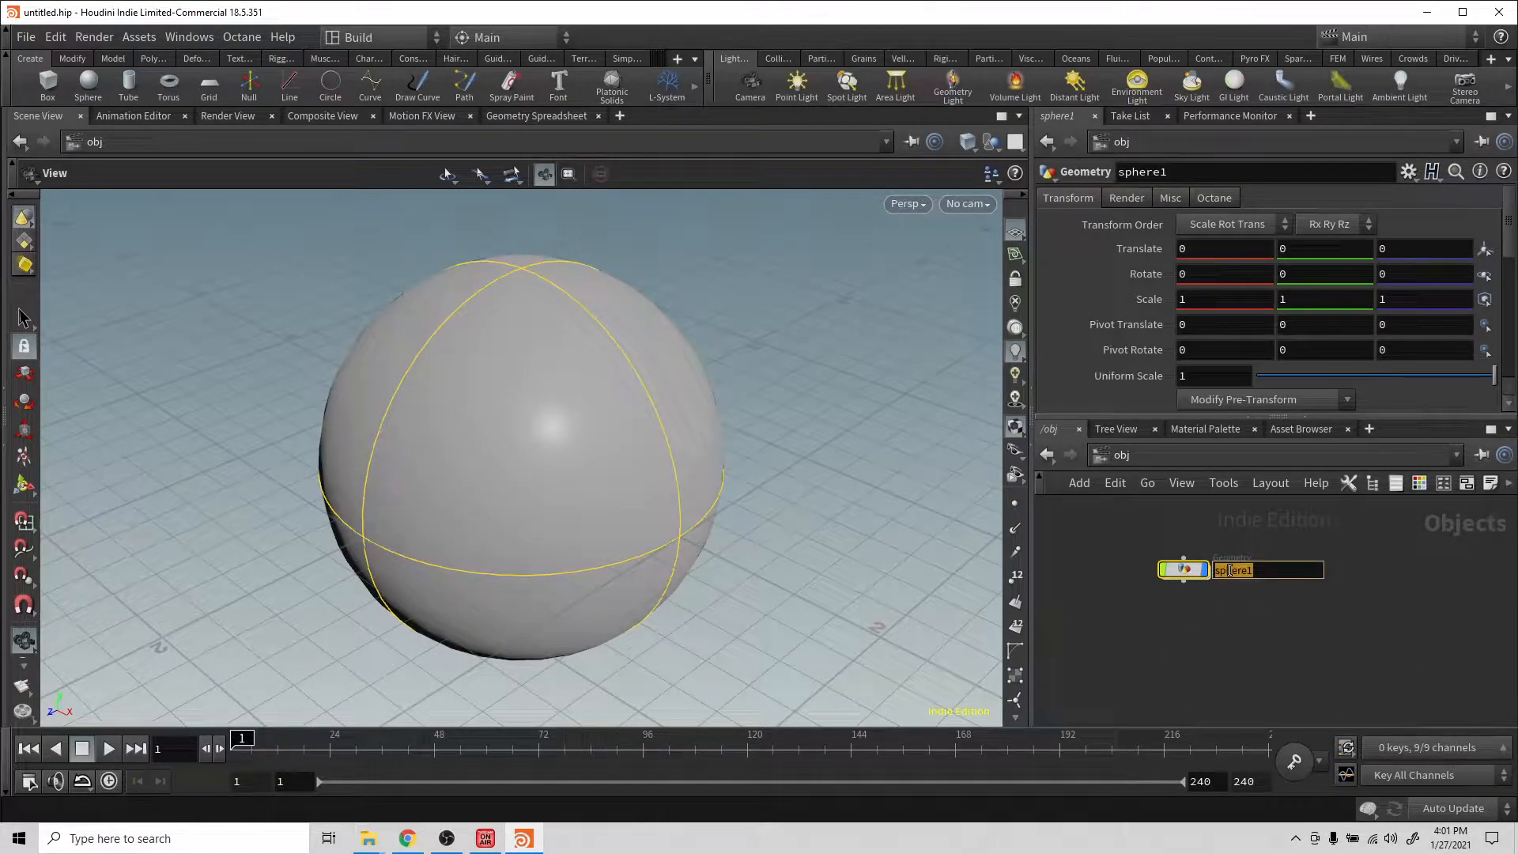
pyautogui.write('r')
pyautogui.press('Return')
pyautogui.press('Return')
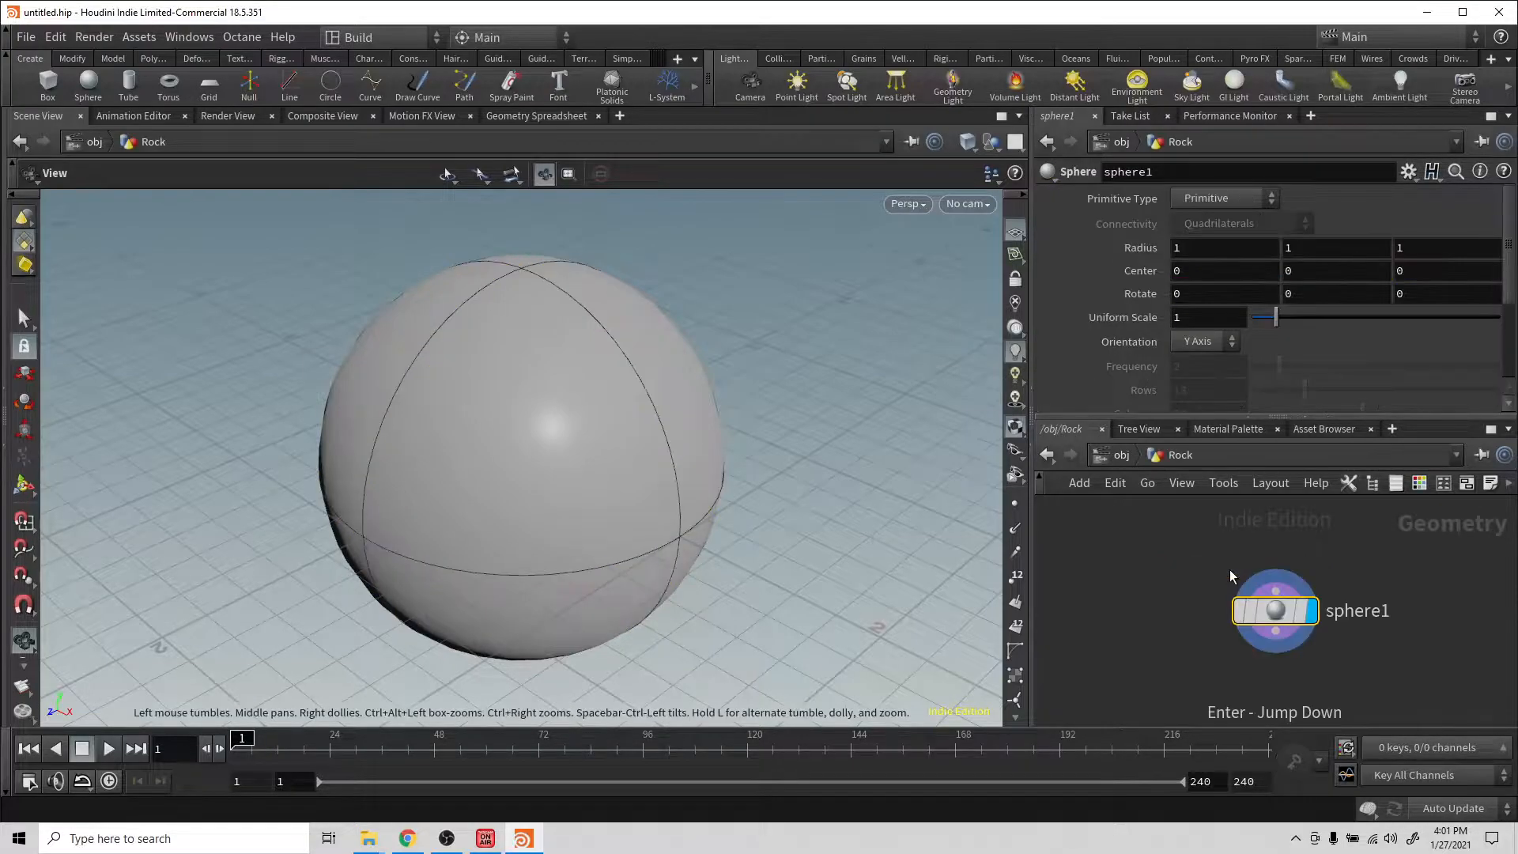
# Step: Set the sphere's primitive type to Polygon and its frequency to 50
pyautogui.click(1238, 199)
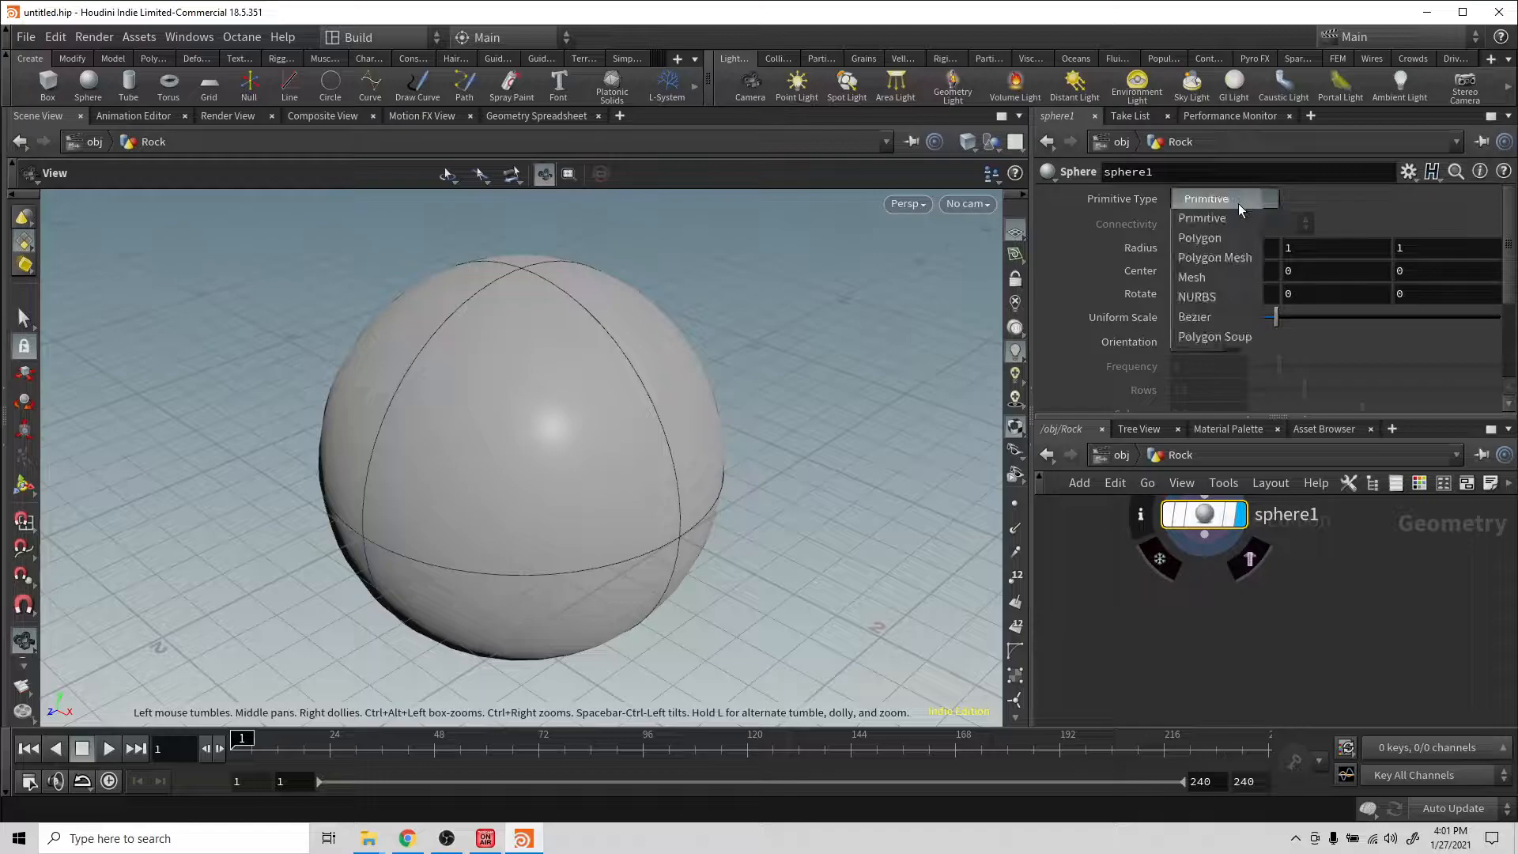
pyautogui.click(1207, 245)
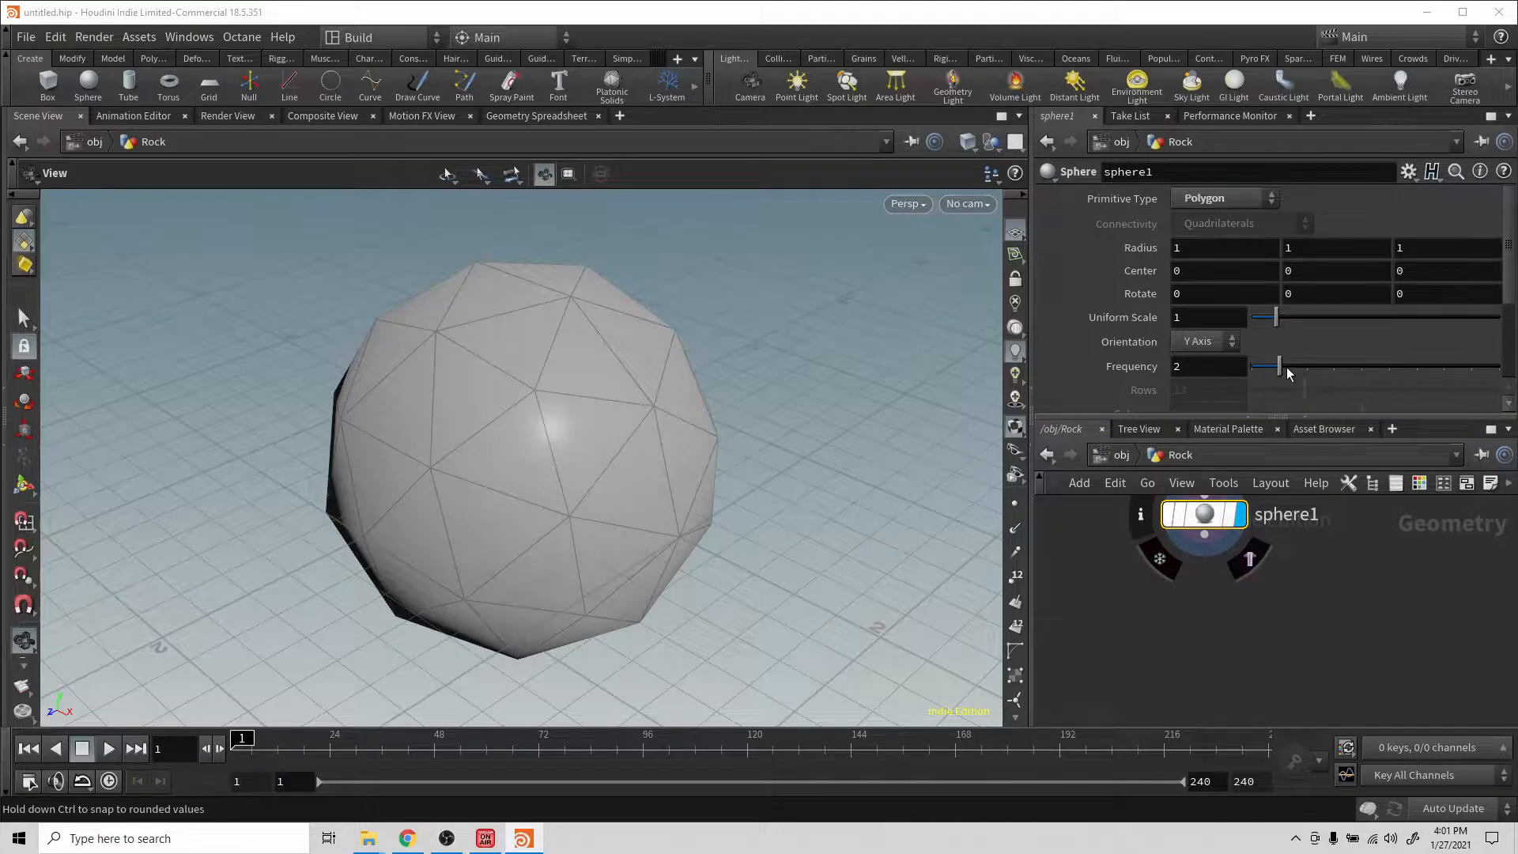
pyautogui.moveTo(1281, 367); pyautogui.dragTo(1500, 367)
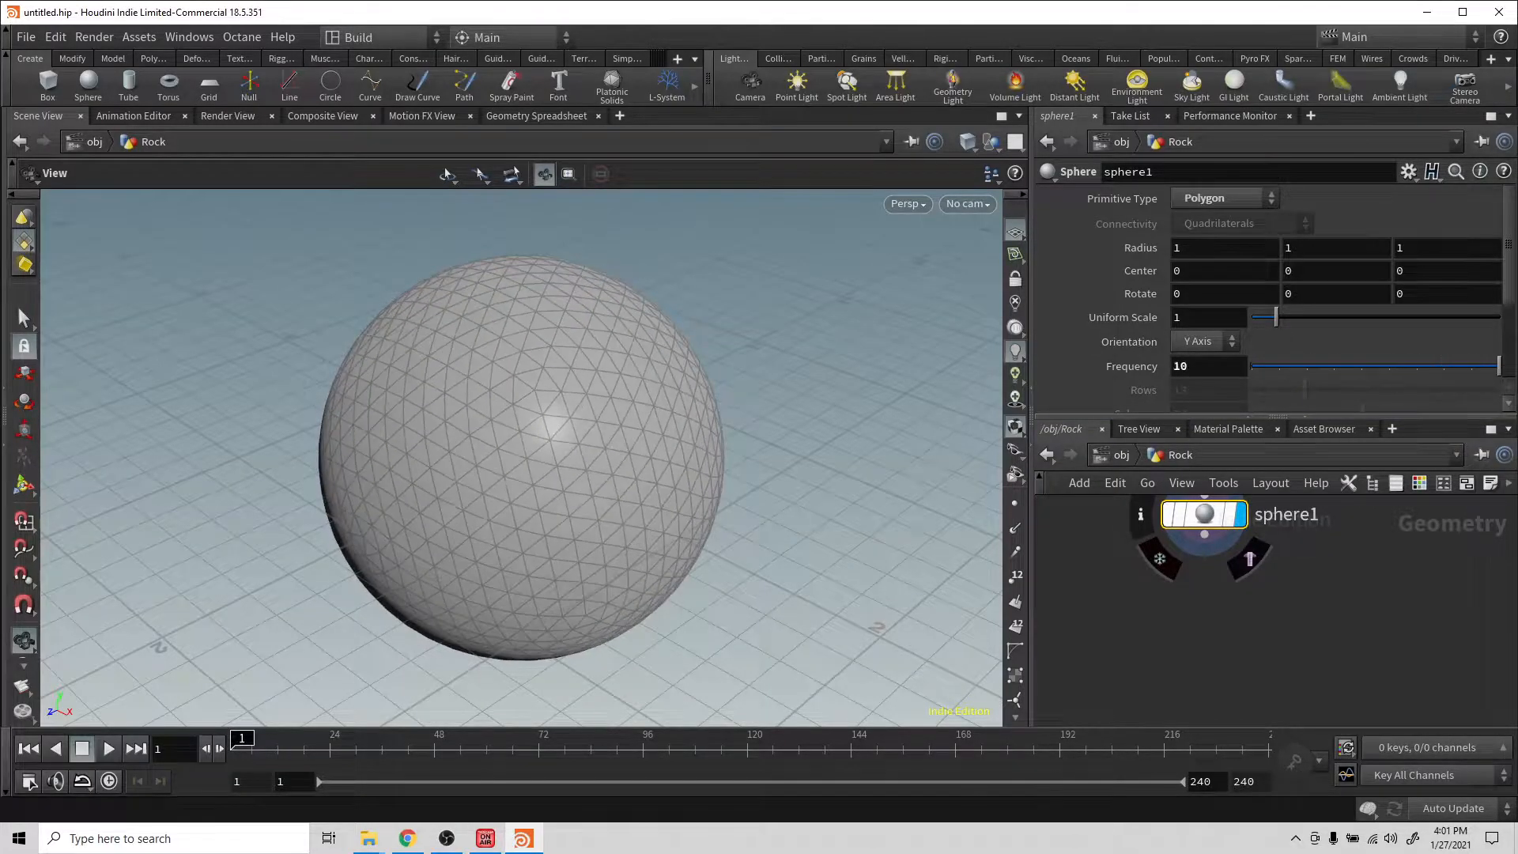
pyautogui.click(1211, 367)
pyautogui.write('50')
pyautogui.press('Return')
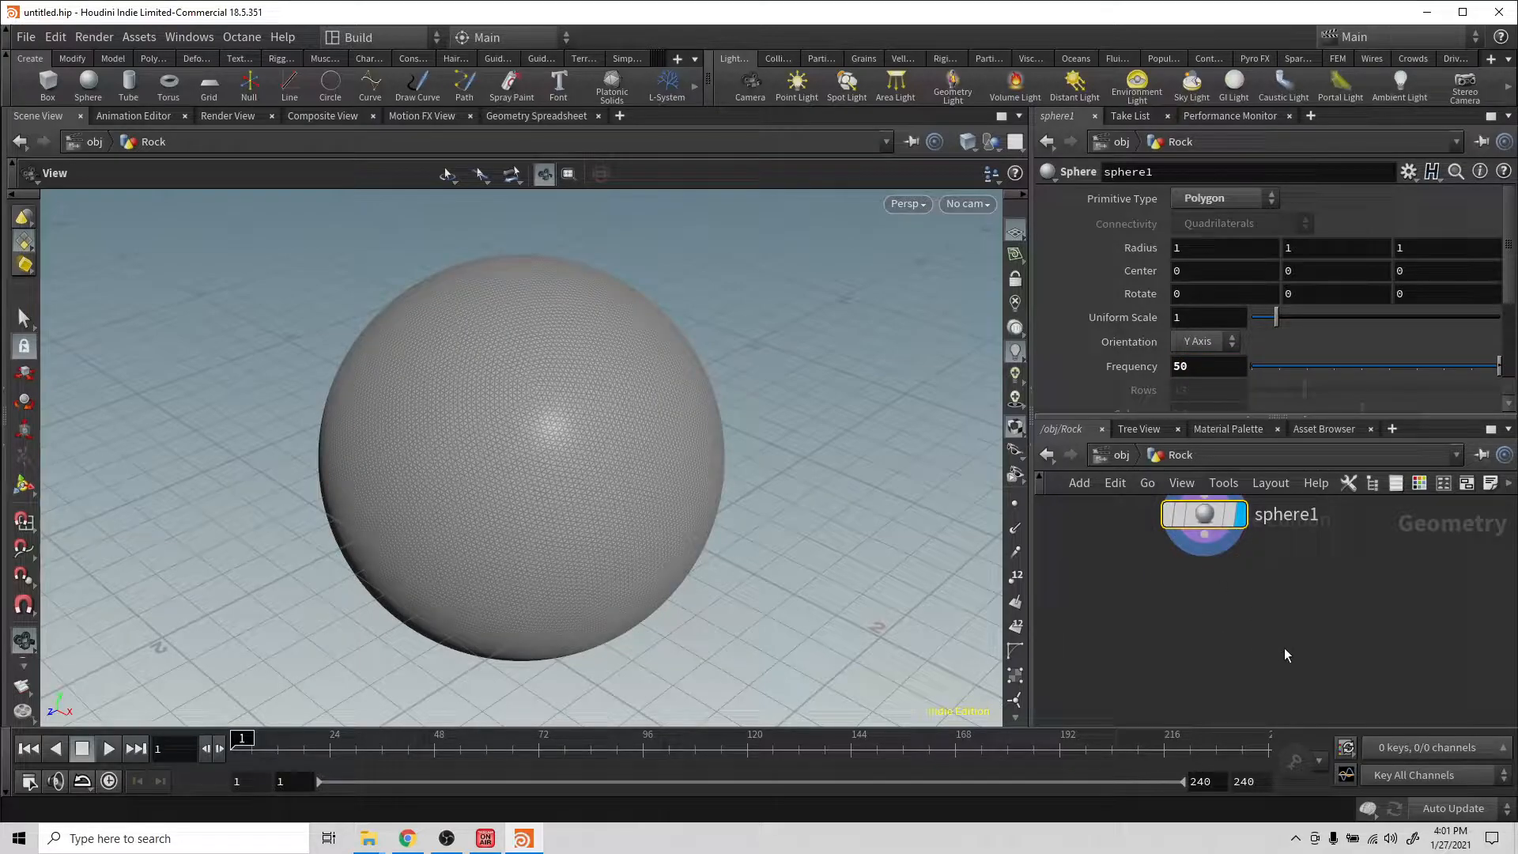
# Step: Add a VDB from Polygons node fed by the sphere and display its output
pyautogui.press('h')
pyautogui.click(1197, 590)
pyautogui.press('Tab')
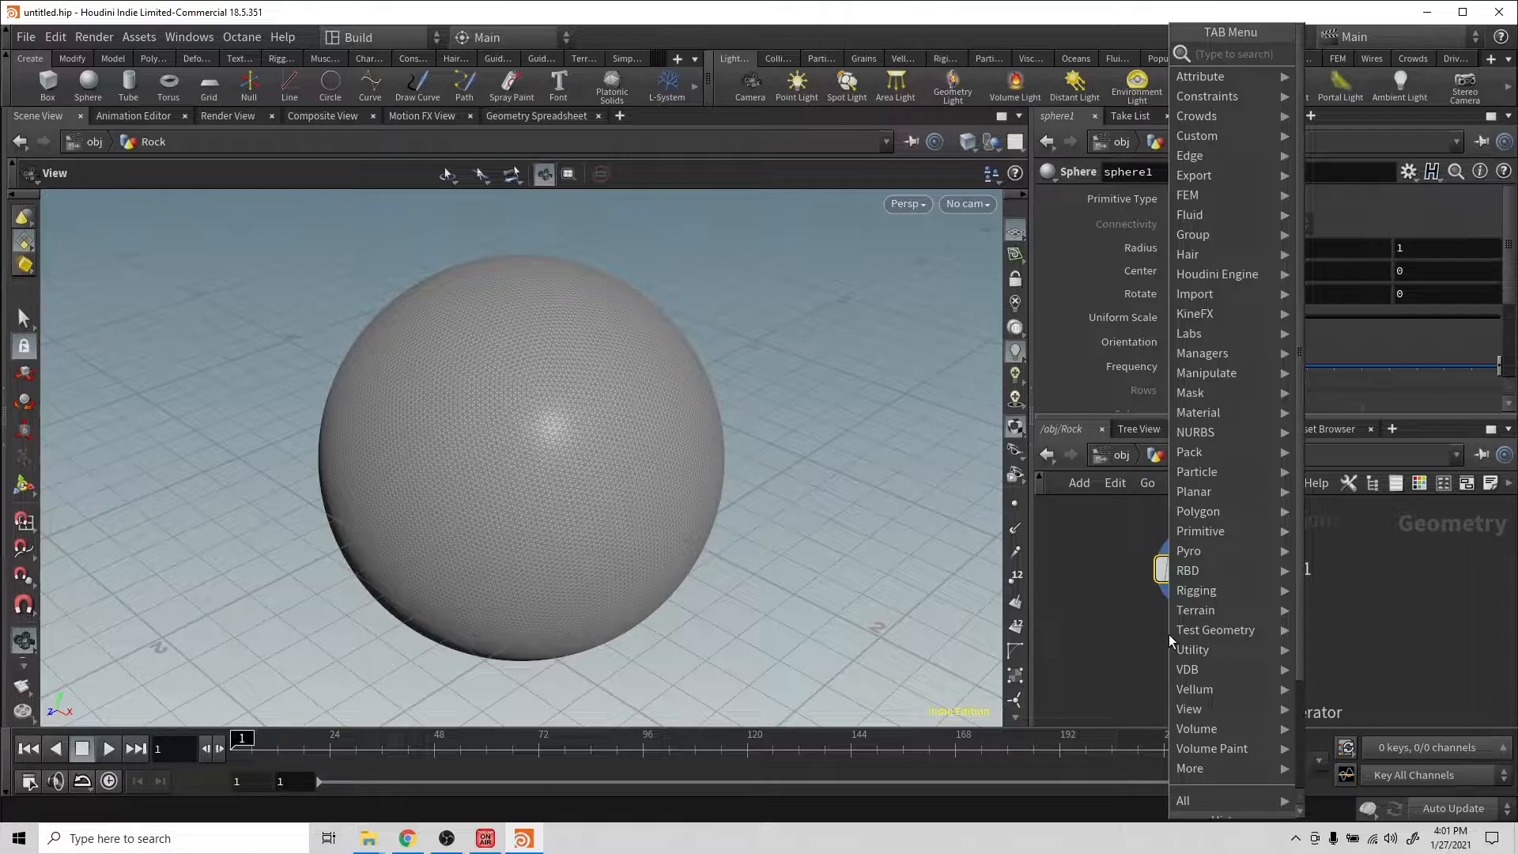
pyautogui.write('vo')
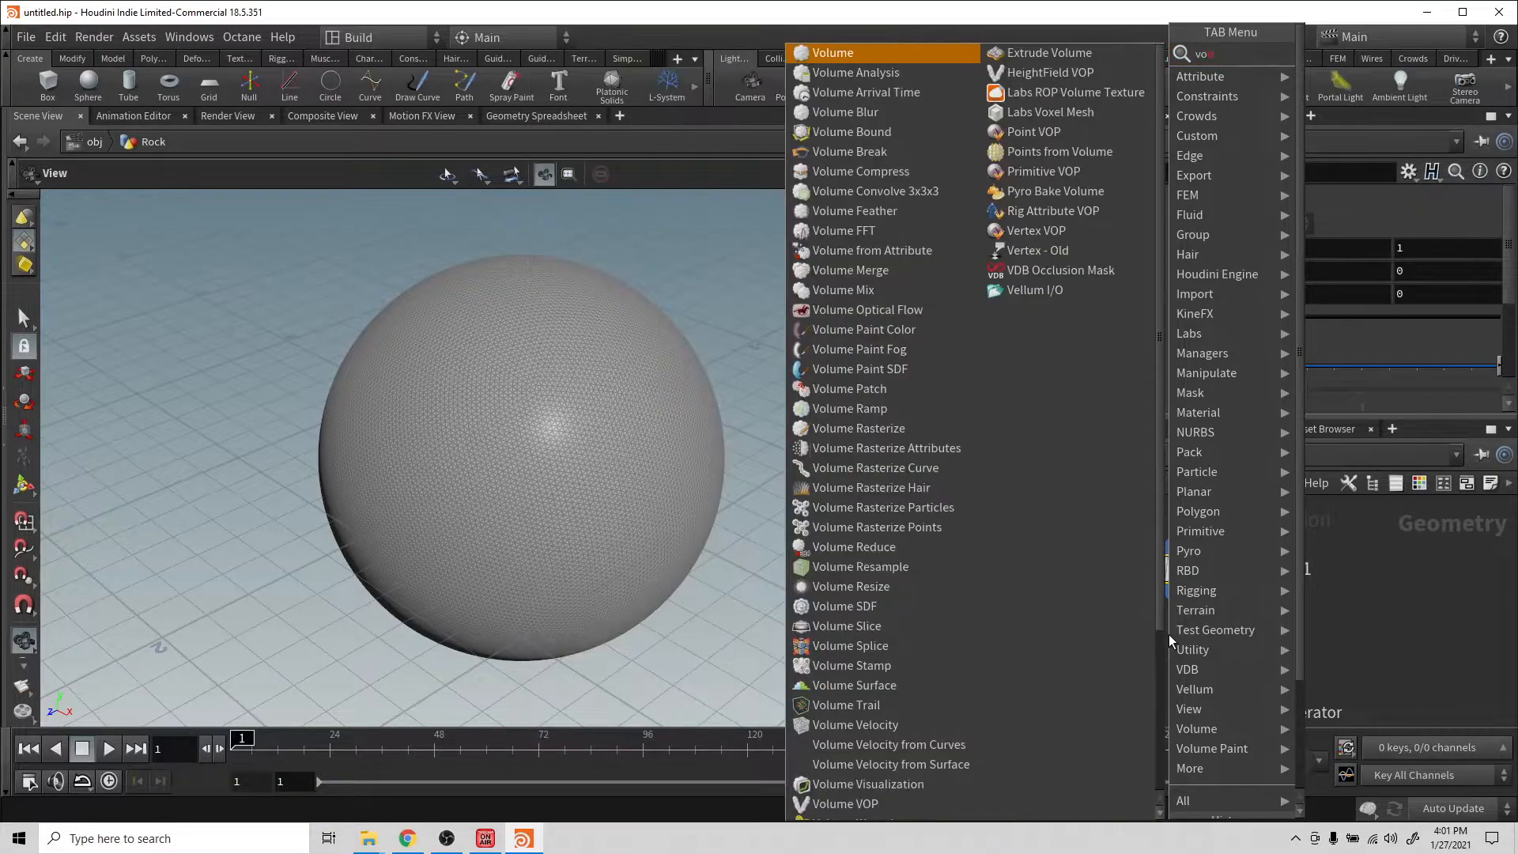
pyautogui.press('BackSpace')
pyautogui.write('d')
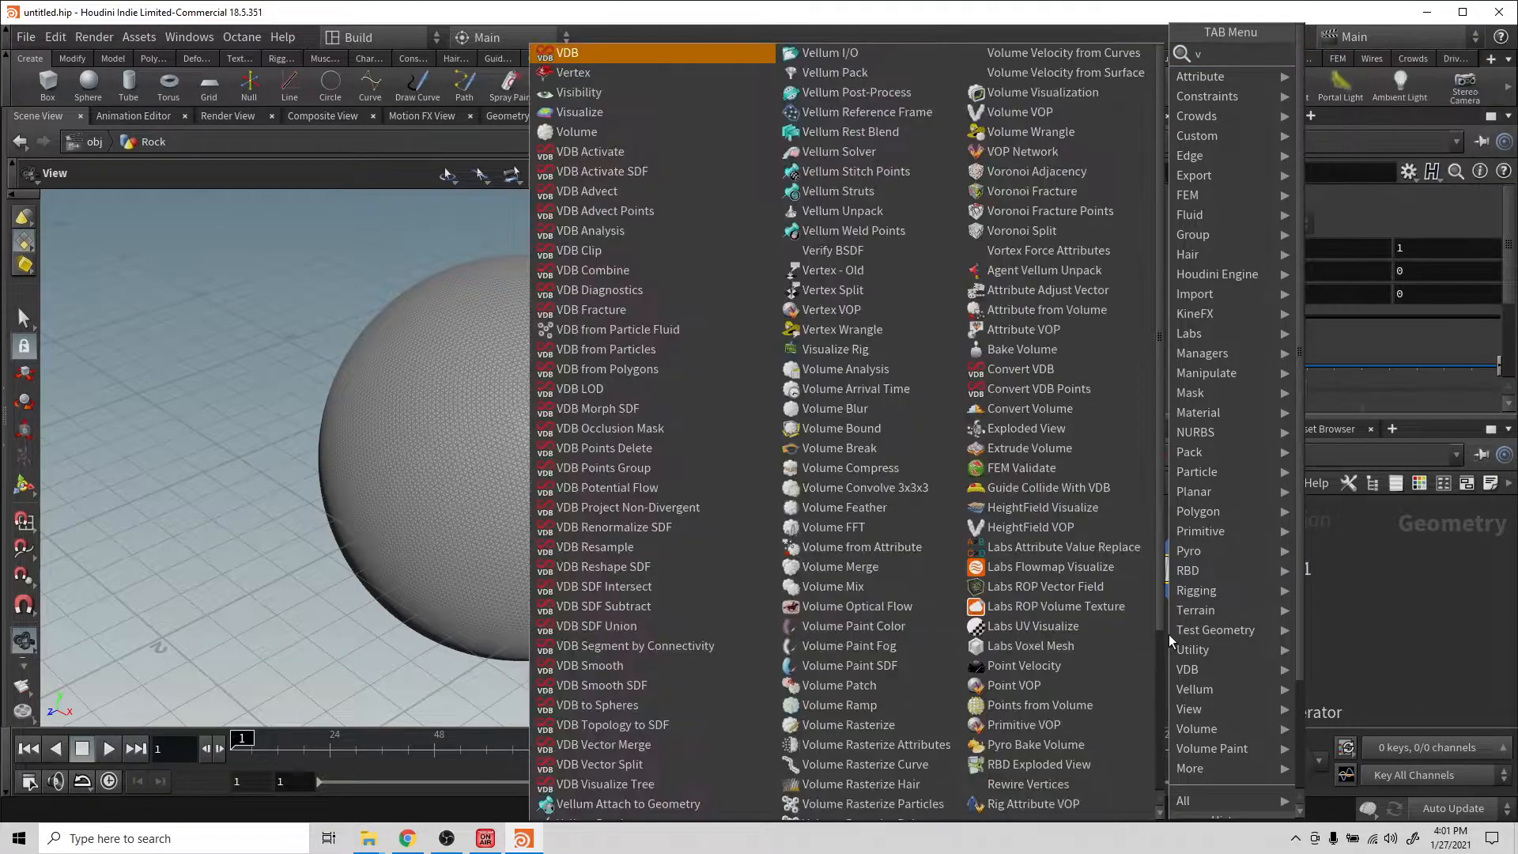
pyautogui.write('b')
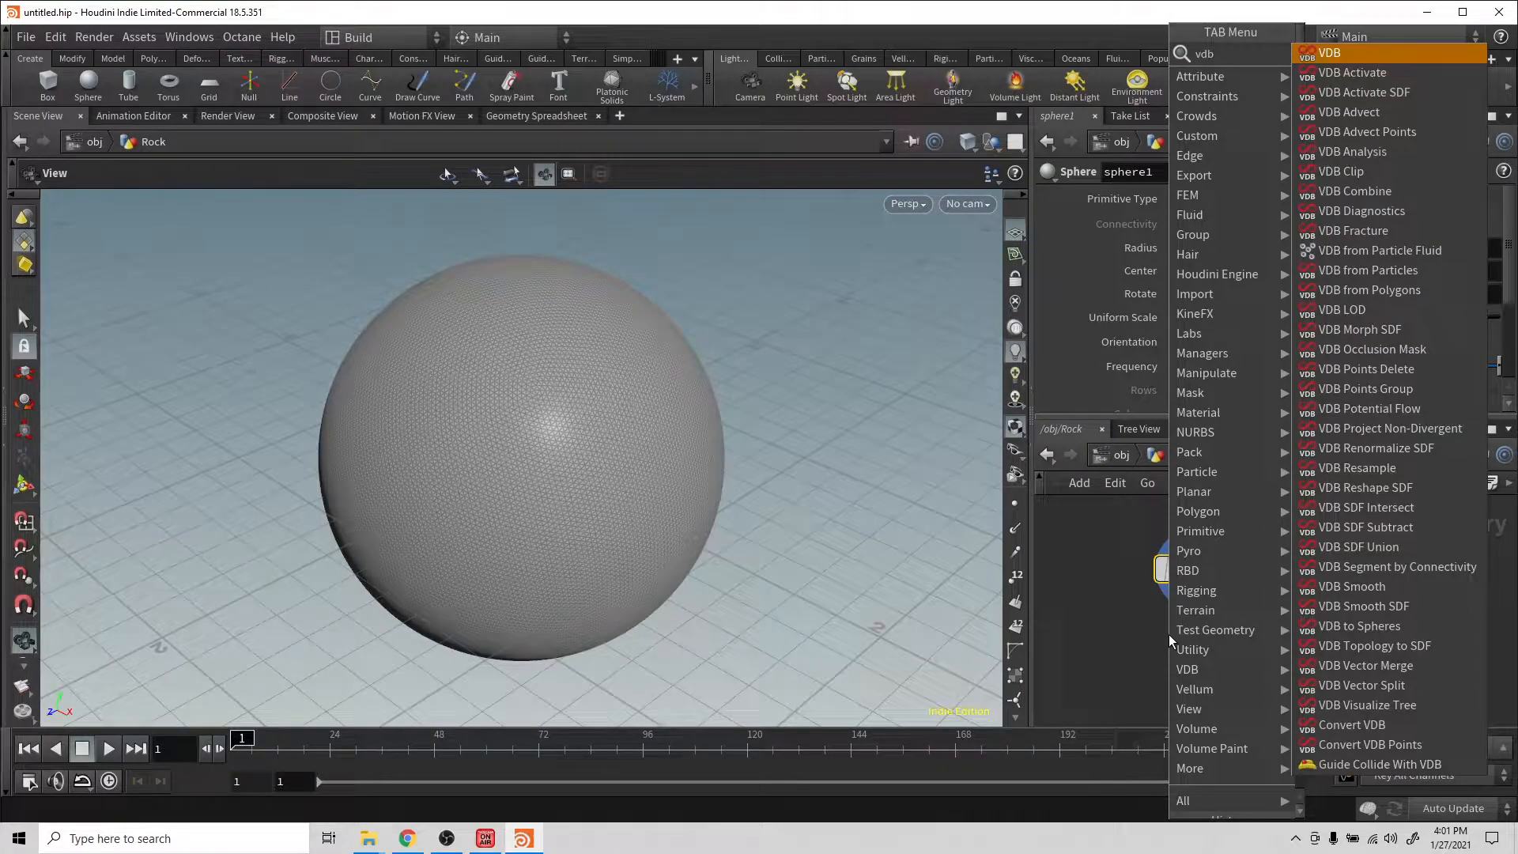
pyautogui.write(' po')
pyautogui.press('Down')
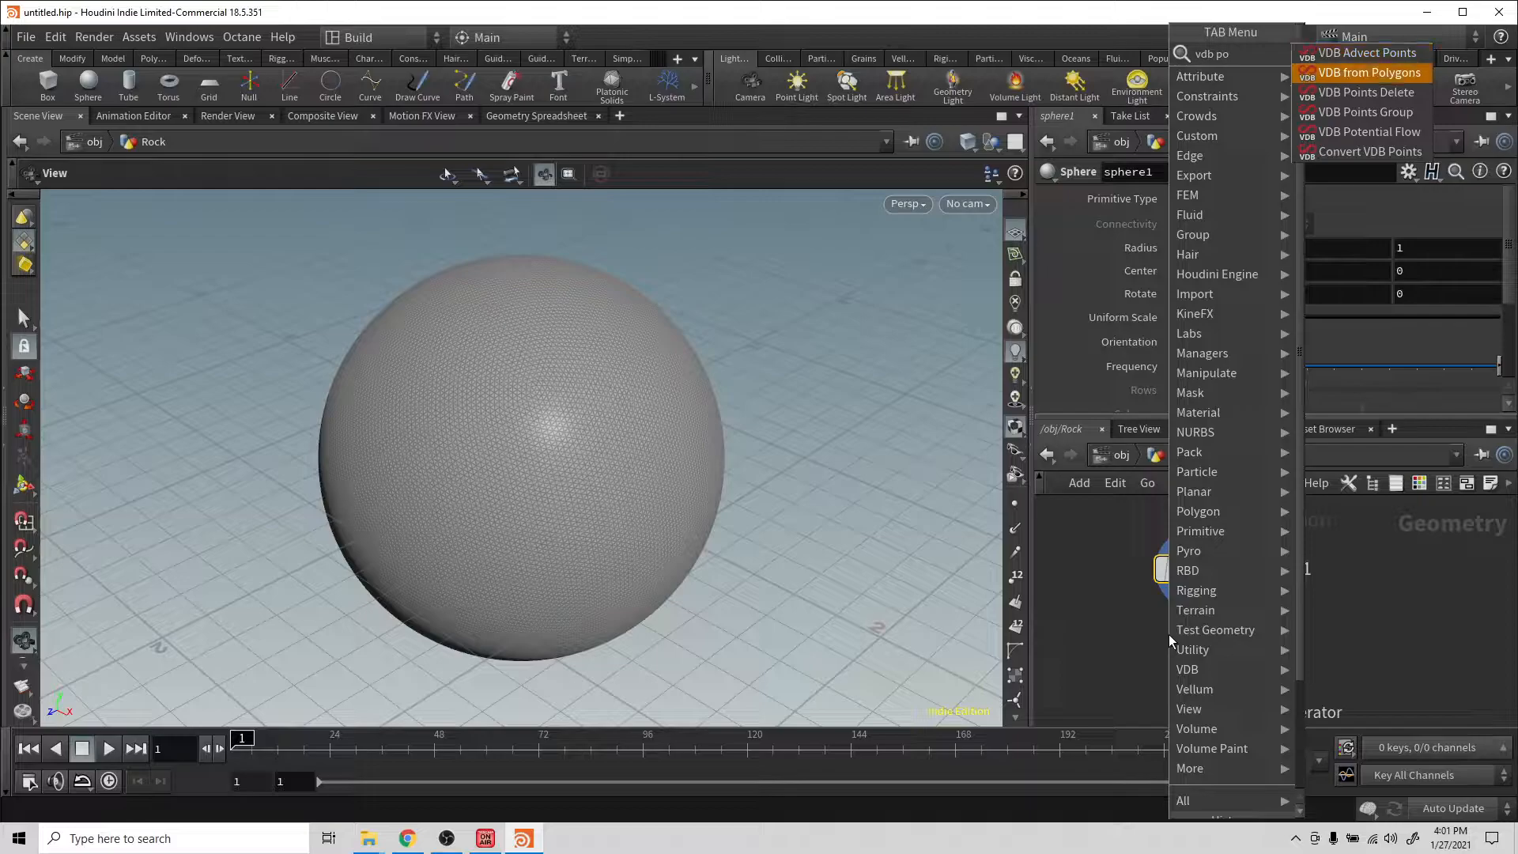
pyautogui.press('Return')
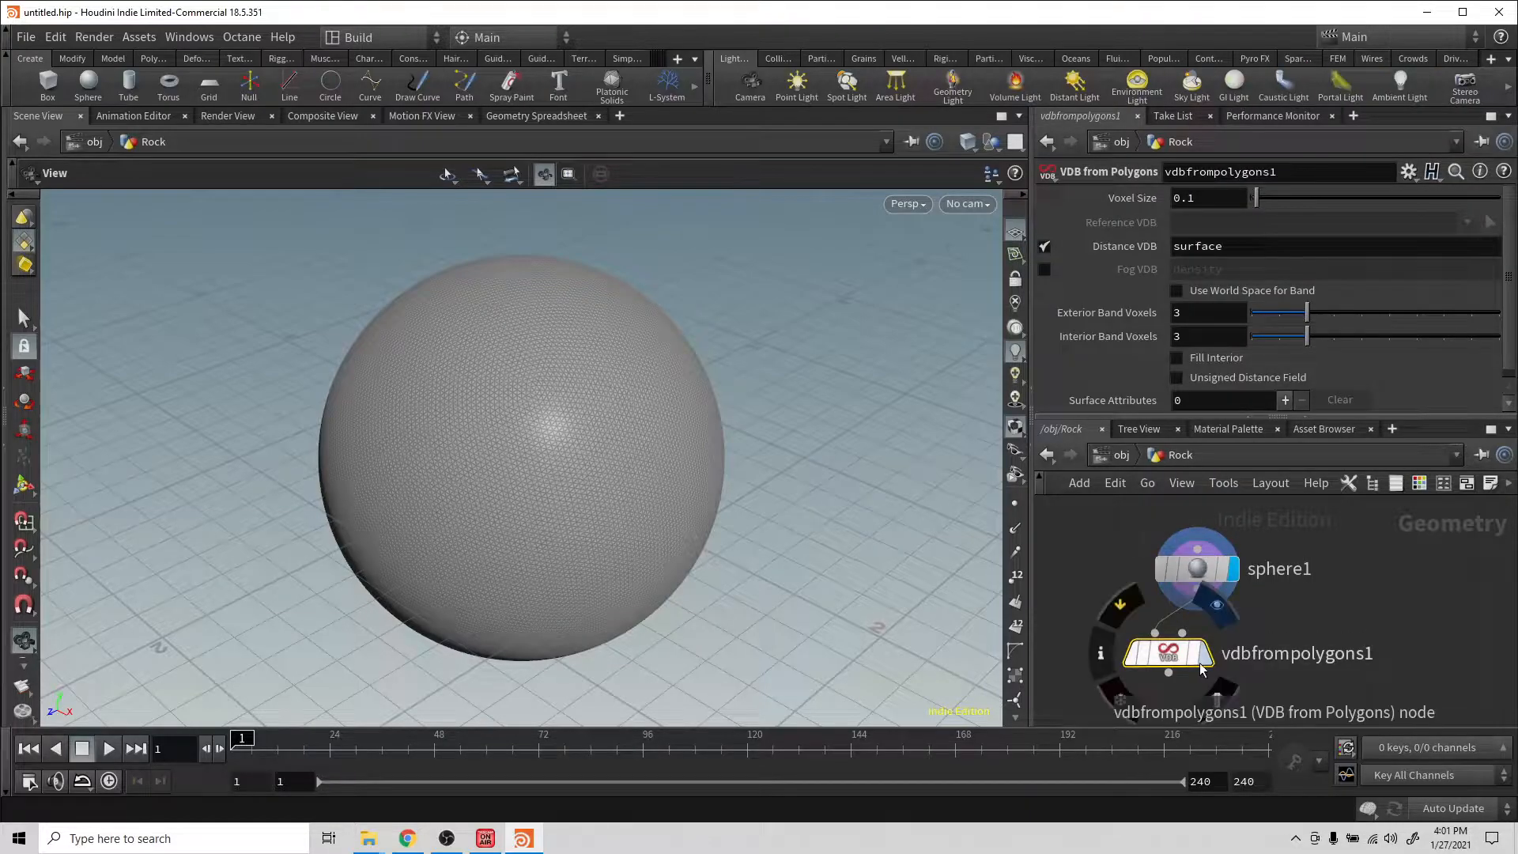
pyautogui.click(1202, 663)
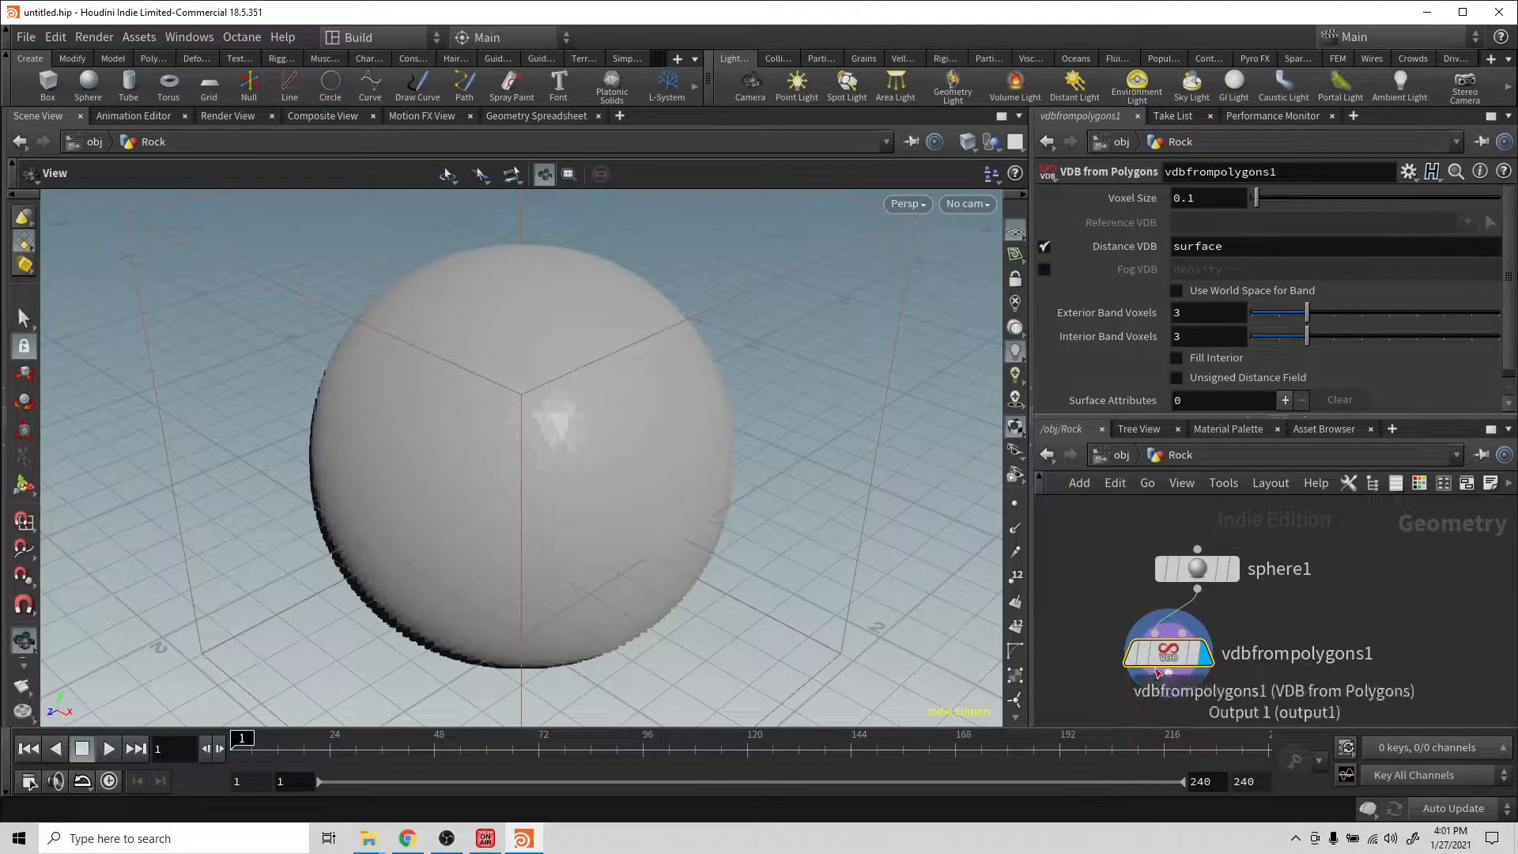
# Step: Add a Convert VDB node after the VDB from Polygons node and display its output
pyautogui.moveTo(559, 417); pyautogui.dragTo(553, 363)
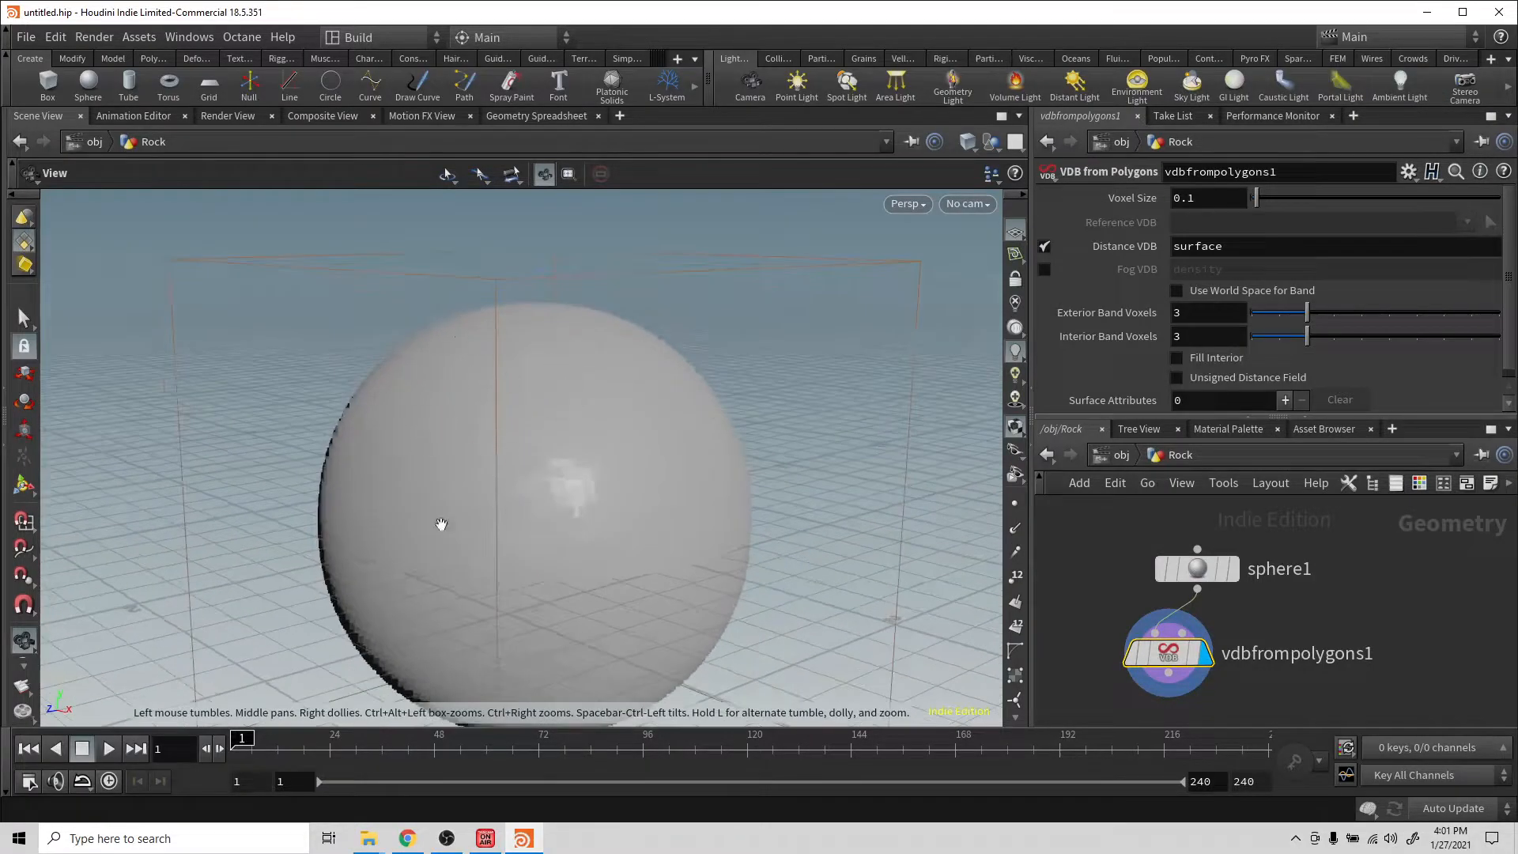
pyautogui.scroll(-2, 1186, 585)
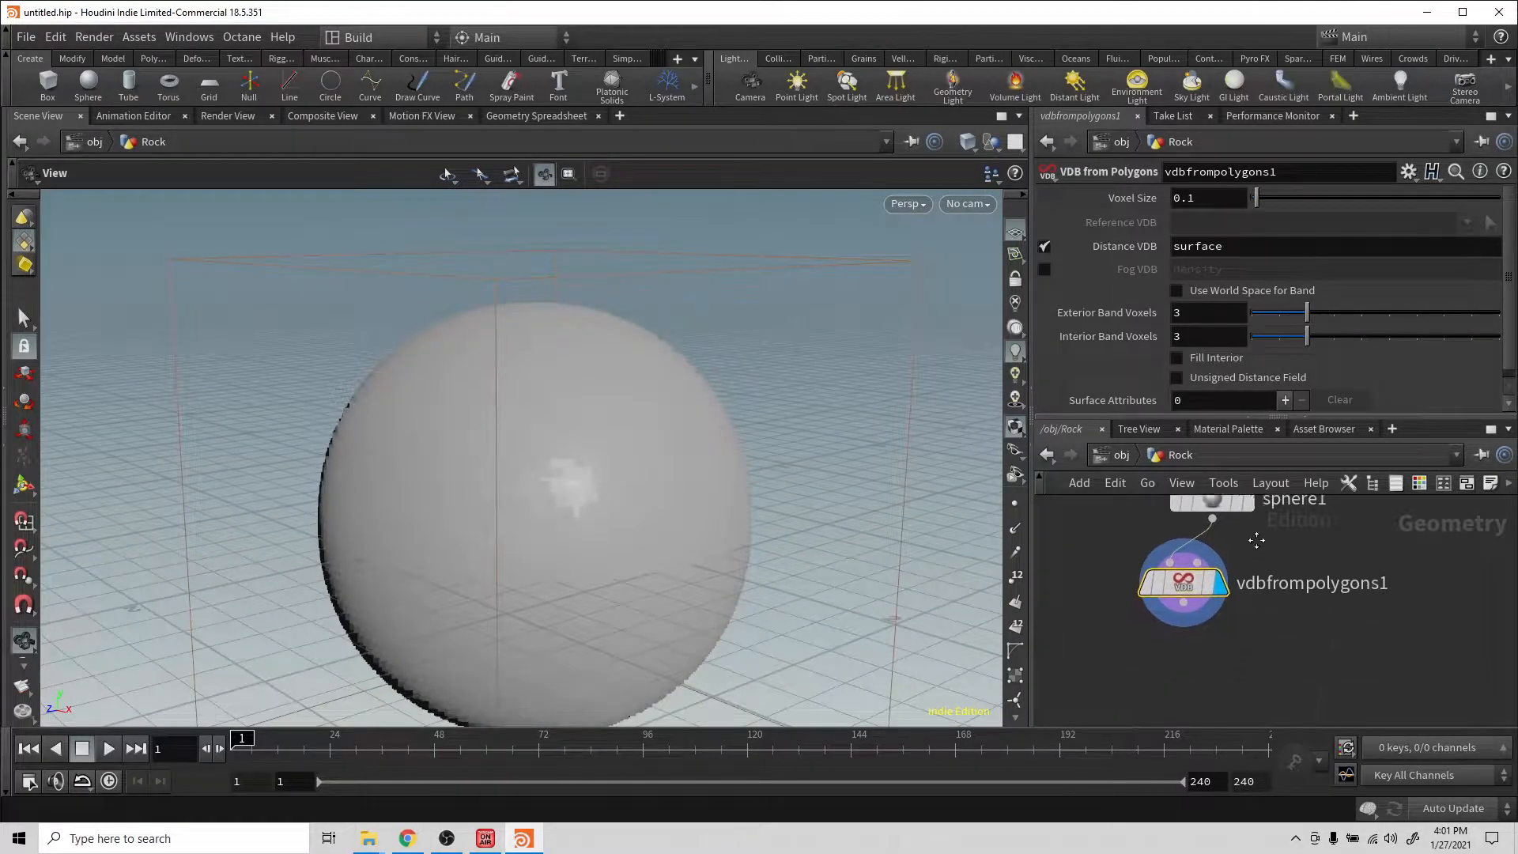
pyautogui.click(1207, 589)
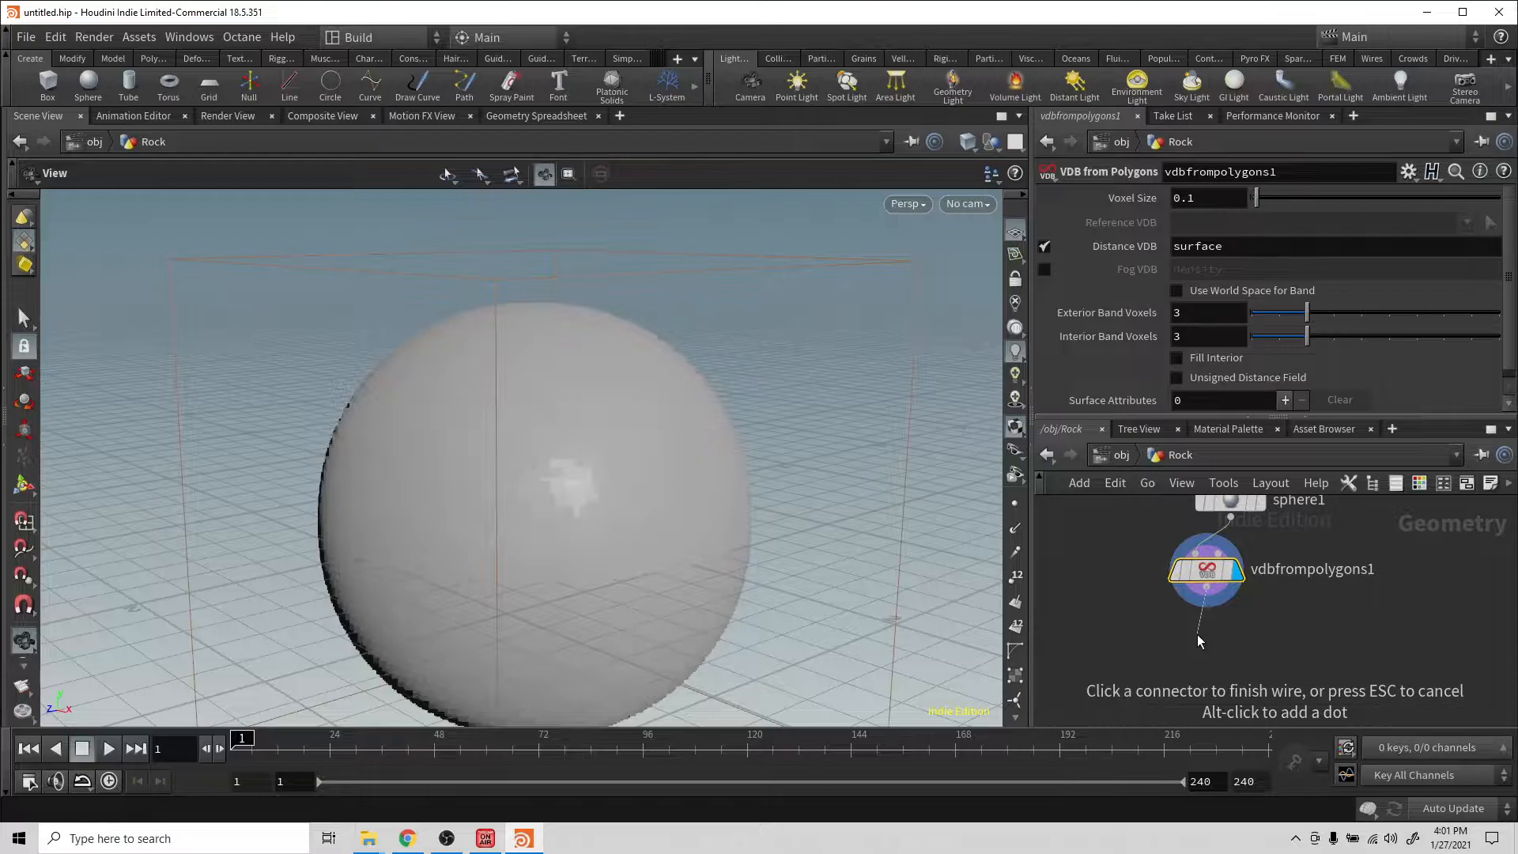
pyautogui.press('Tab')
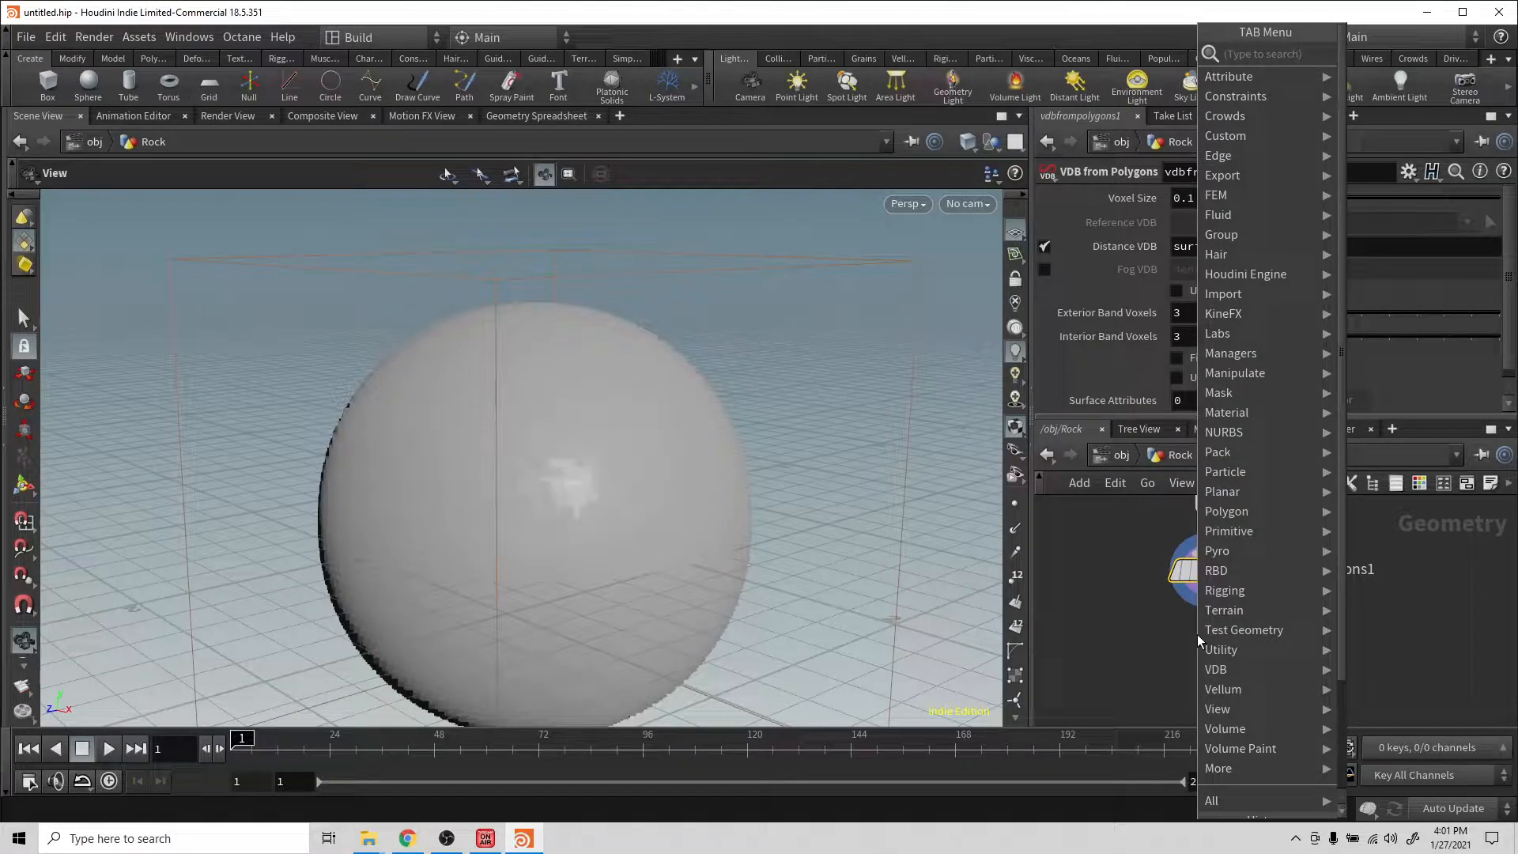
pyautogui.write('convert')
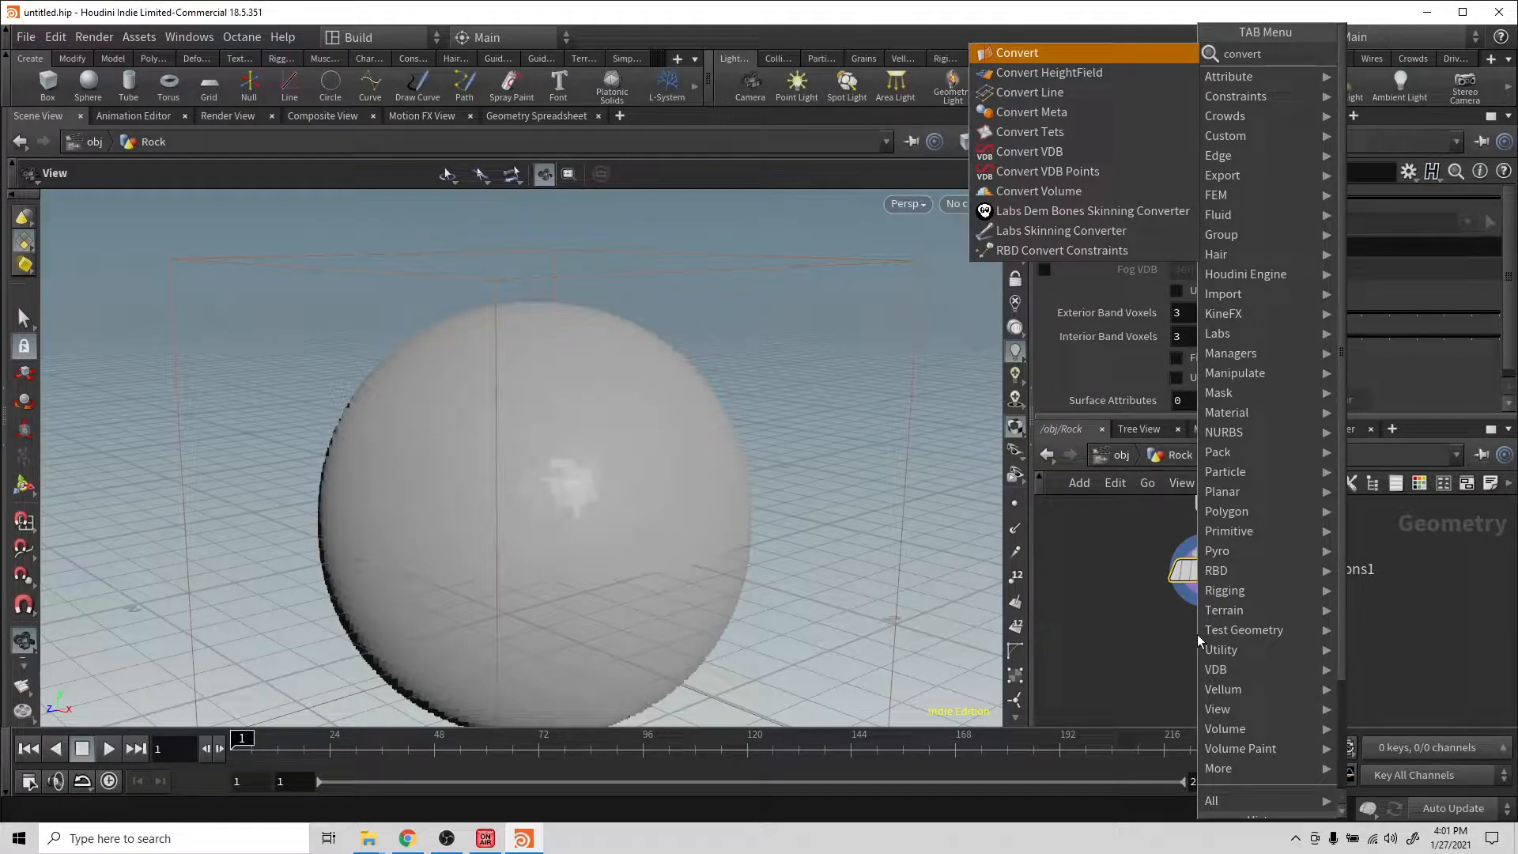
pyautogui.write(' v')
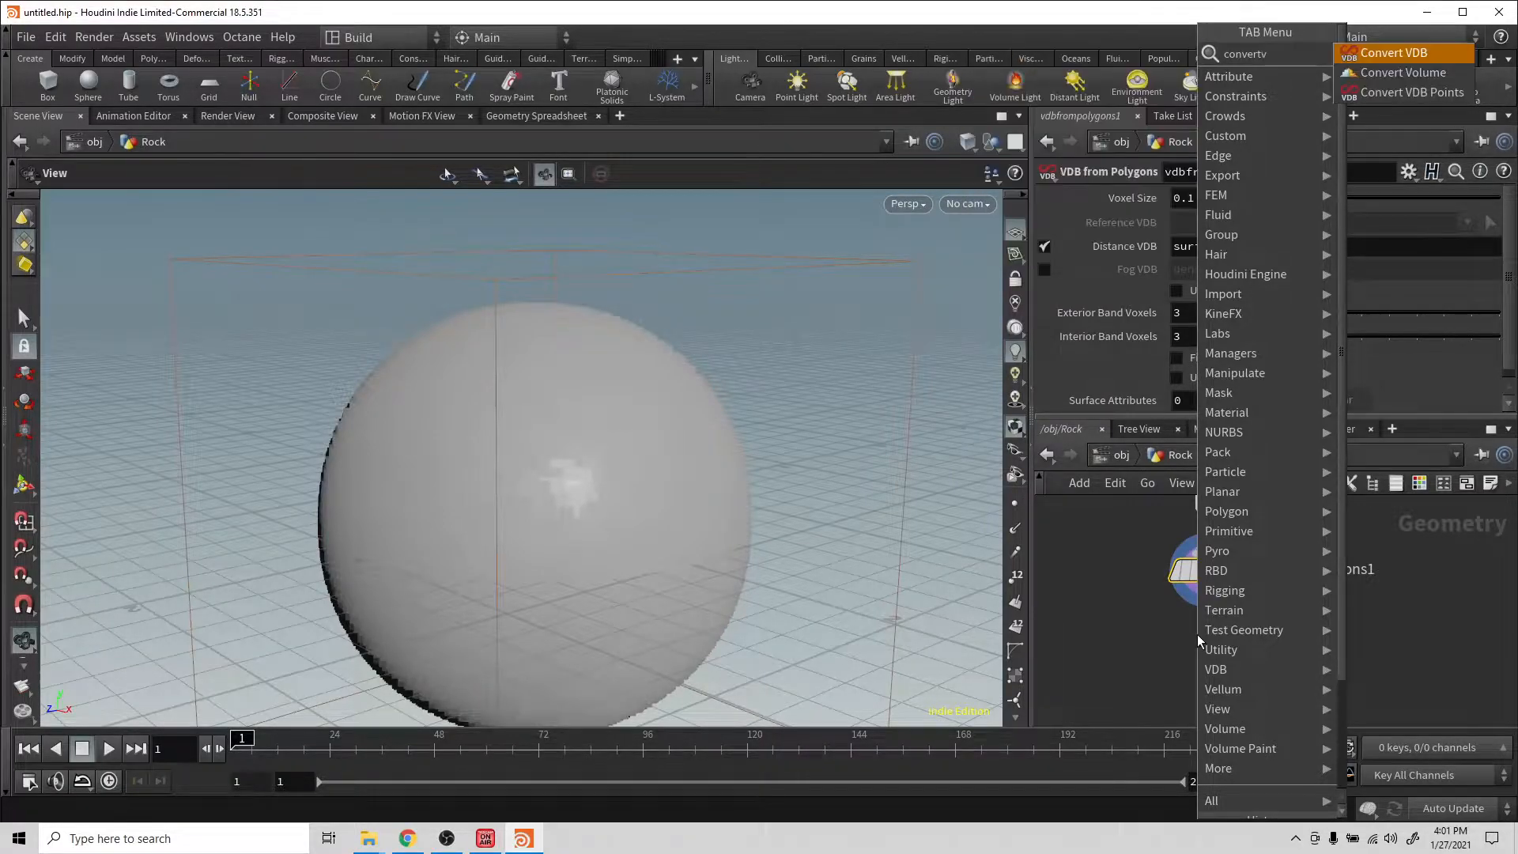
pyautogui.press('Return')
pyautogui.click(1197, 638)
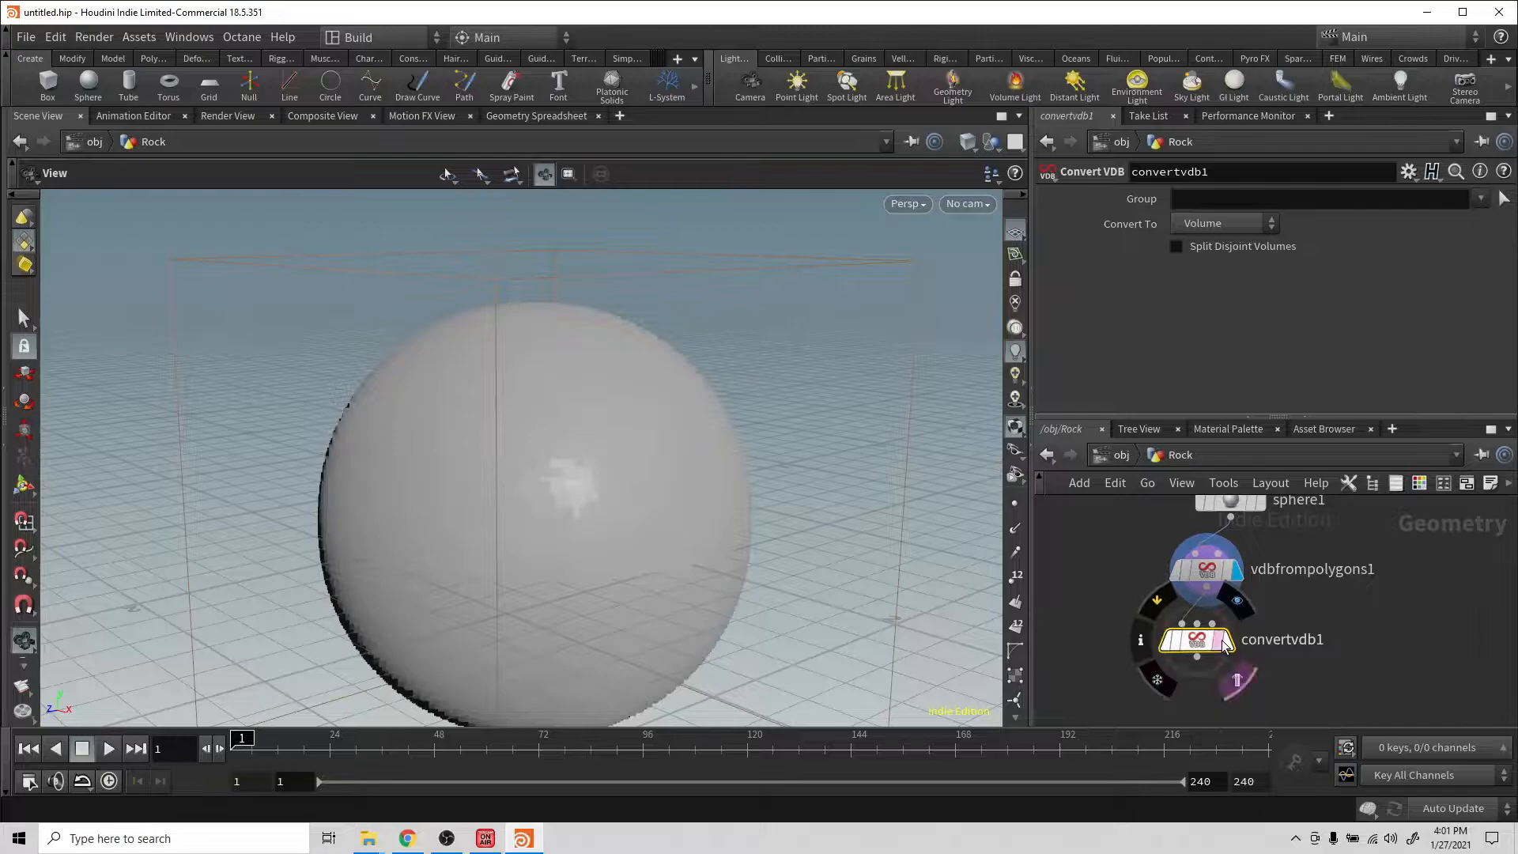
pyautogui.click(1232, 647)
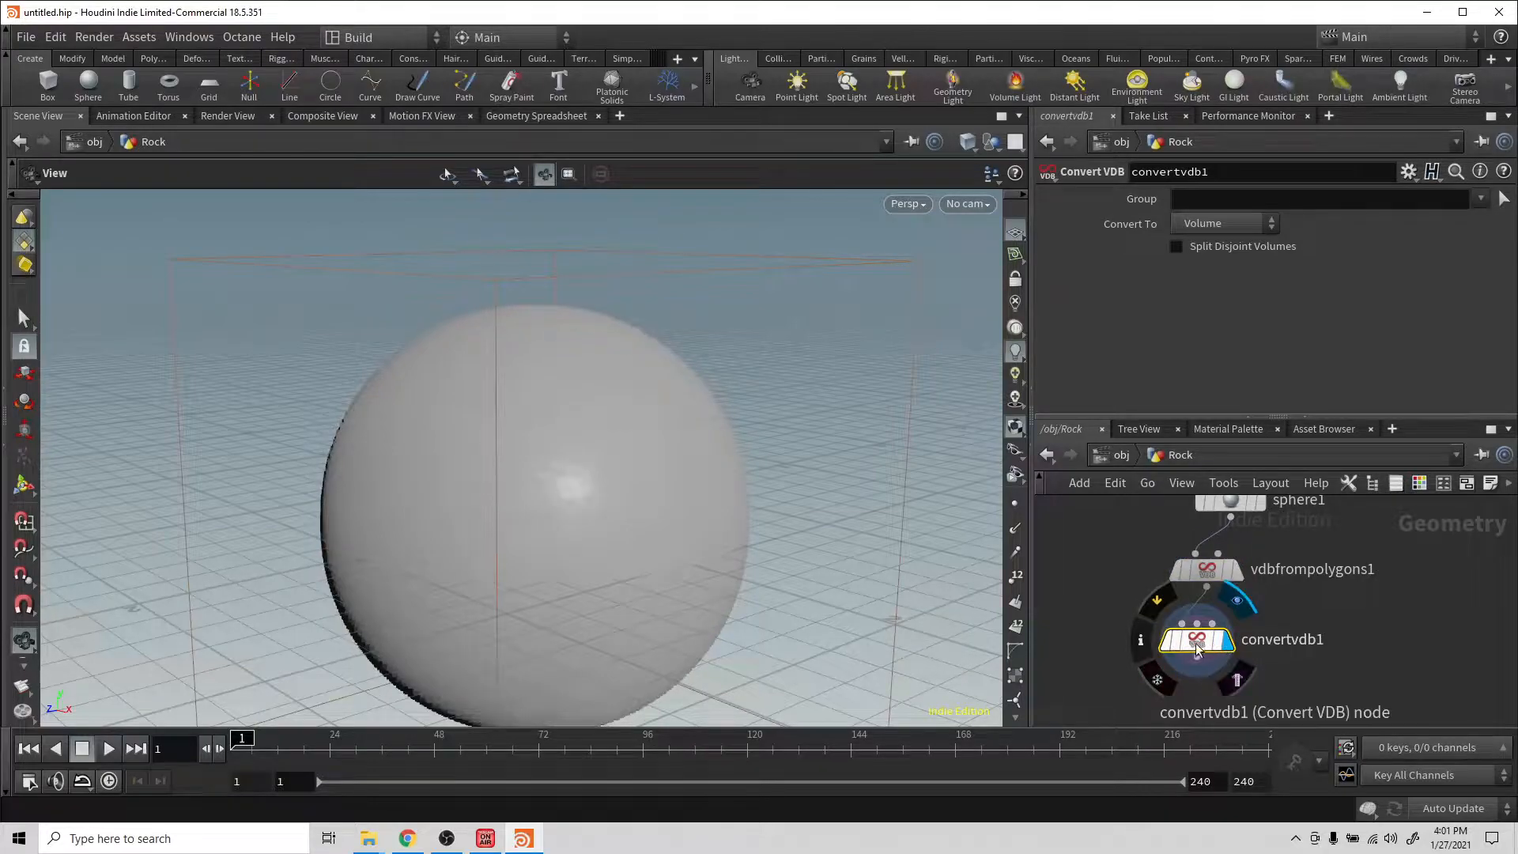
# Step: Set the Convert VDB node to convert to Polygons and view the resulting mesh
pyautogui.click(1251, 226)
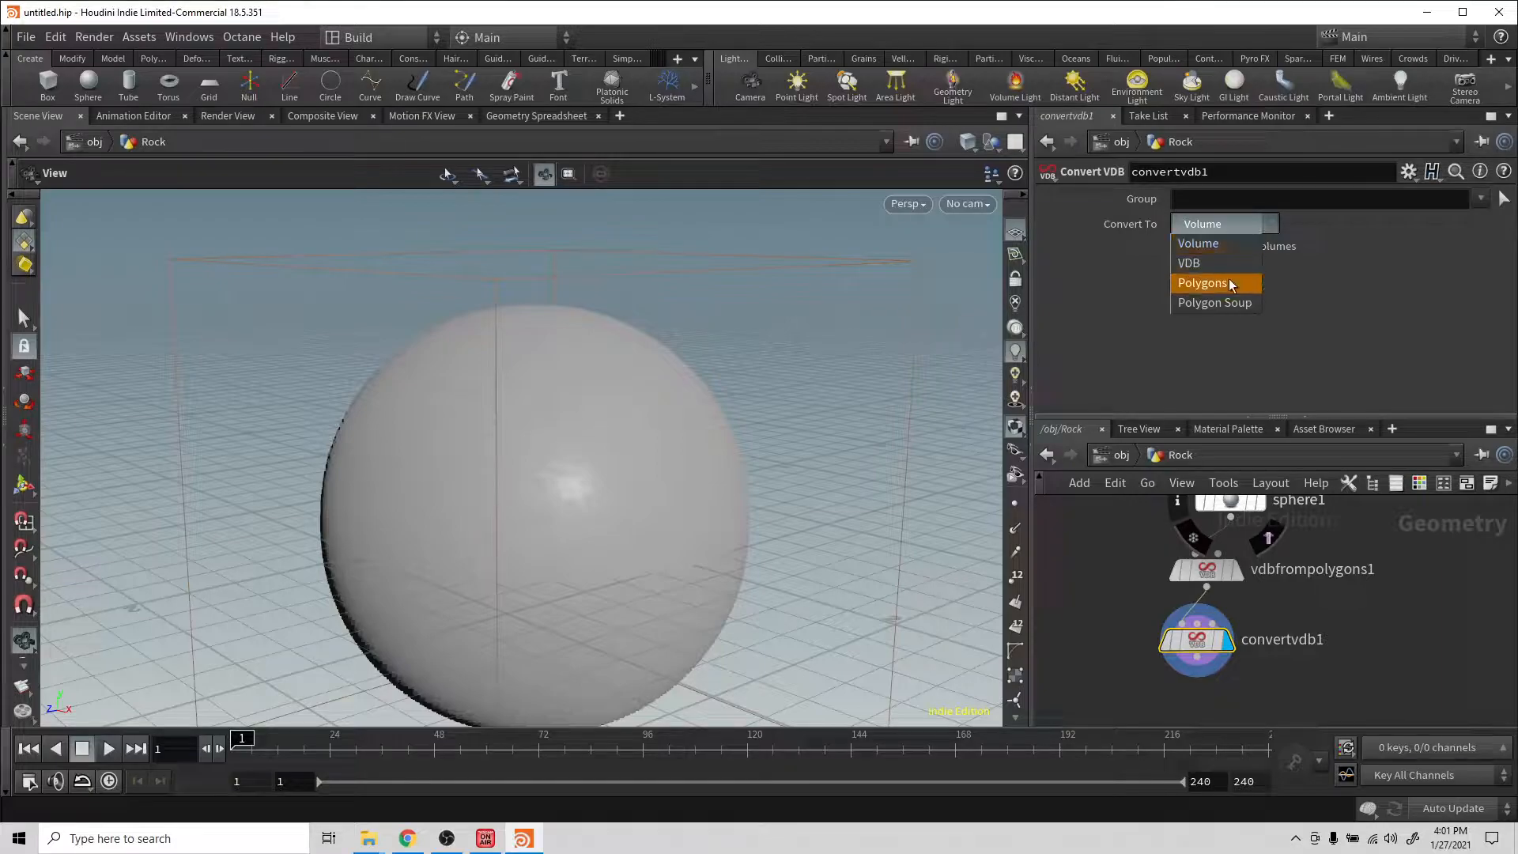
pyautogui.click(1202, 283)
pyautogui.moveTo(711, 408); pyautogui.dragTo(643, 319)
pyautogui.moveTo(630, 383); pyautogui.dragTo(513, 386)
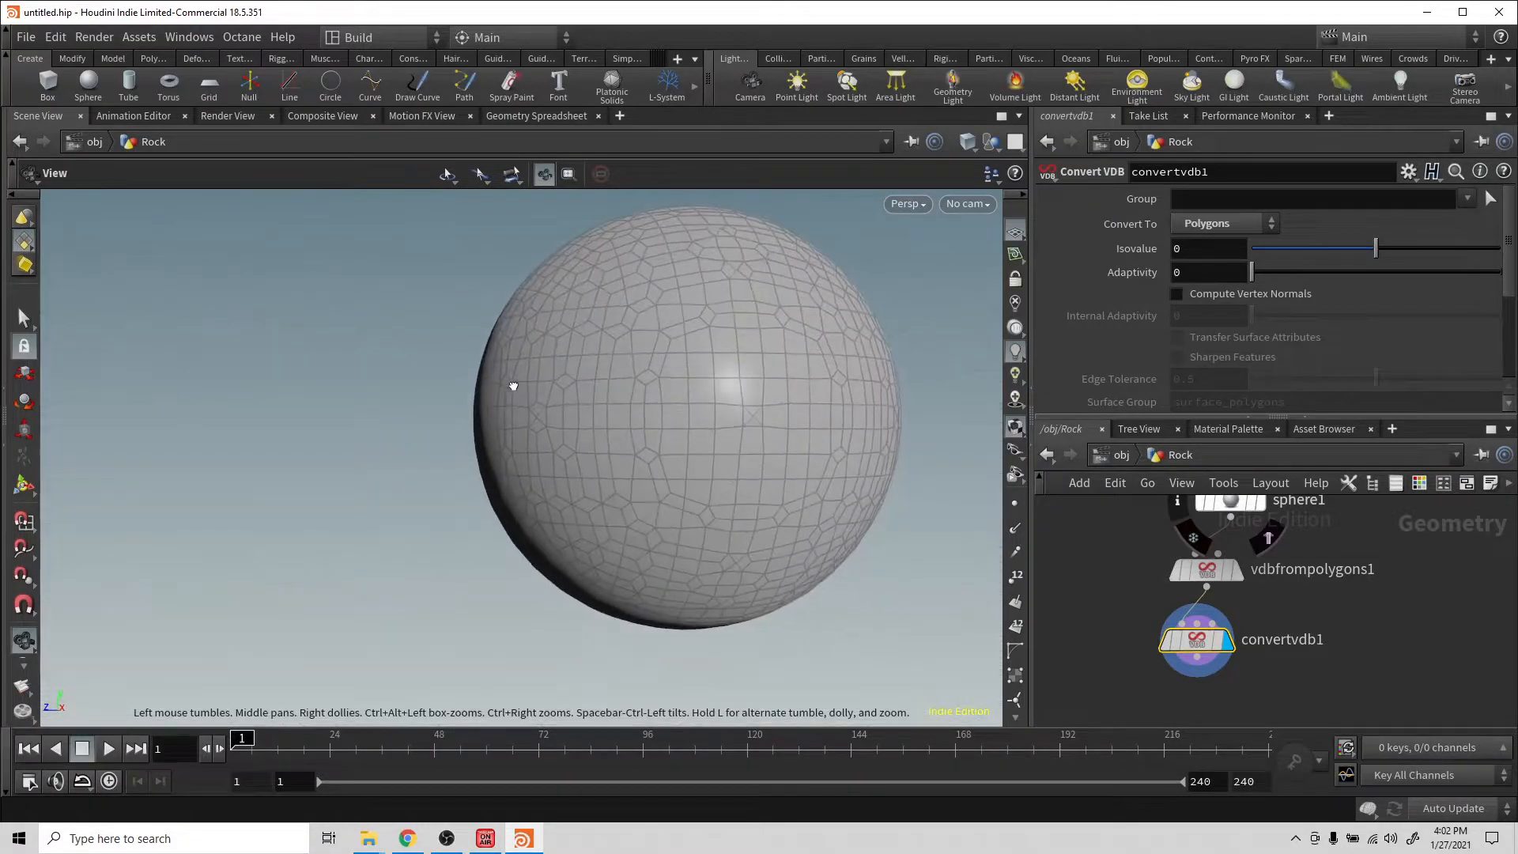
# Step: Add a Remesh node after the Convert VDB node and display its output
pyautogui.moveTo(1205, 664)
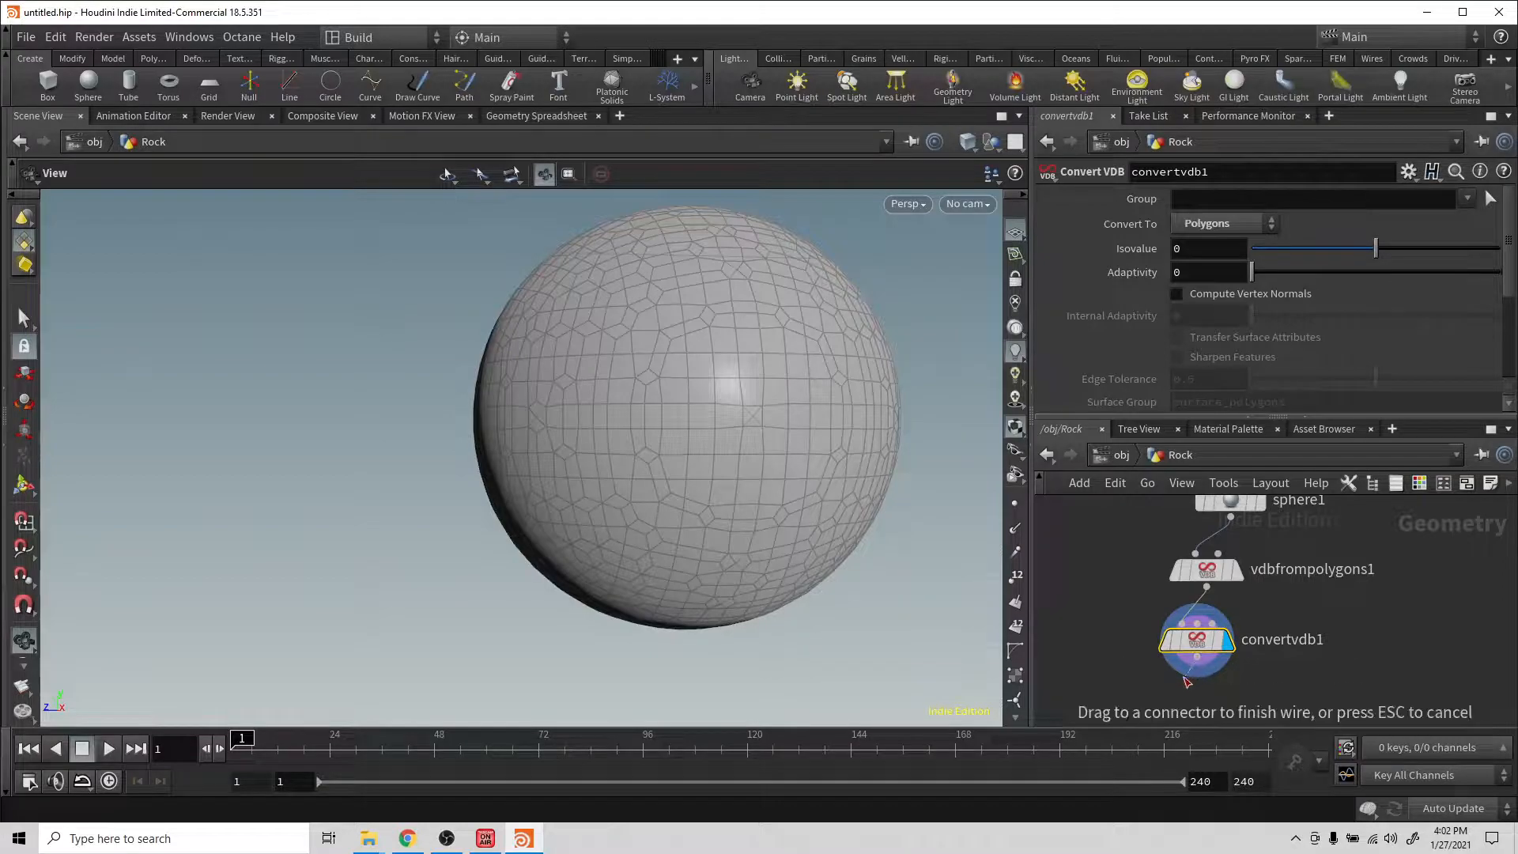
pyautogui.press('Tab')
pyautogui.write('remesh')
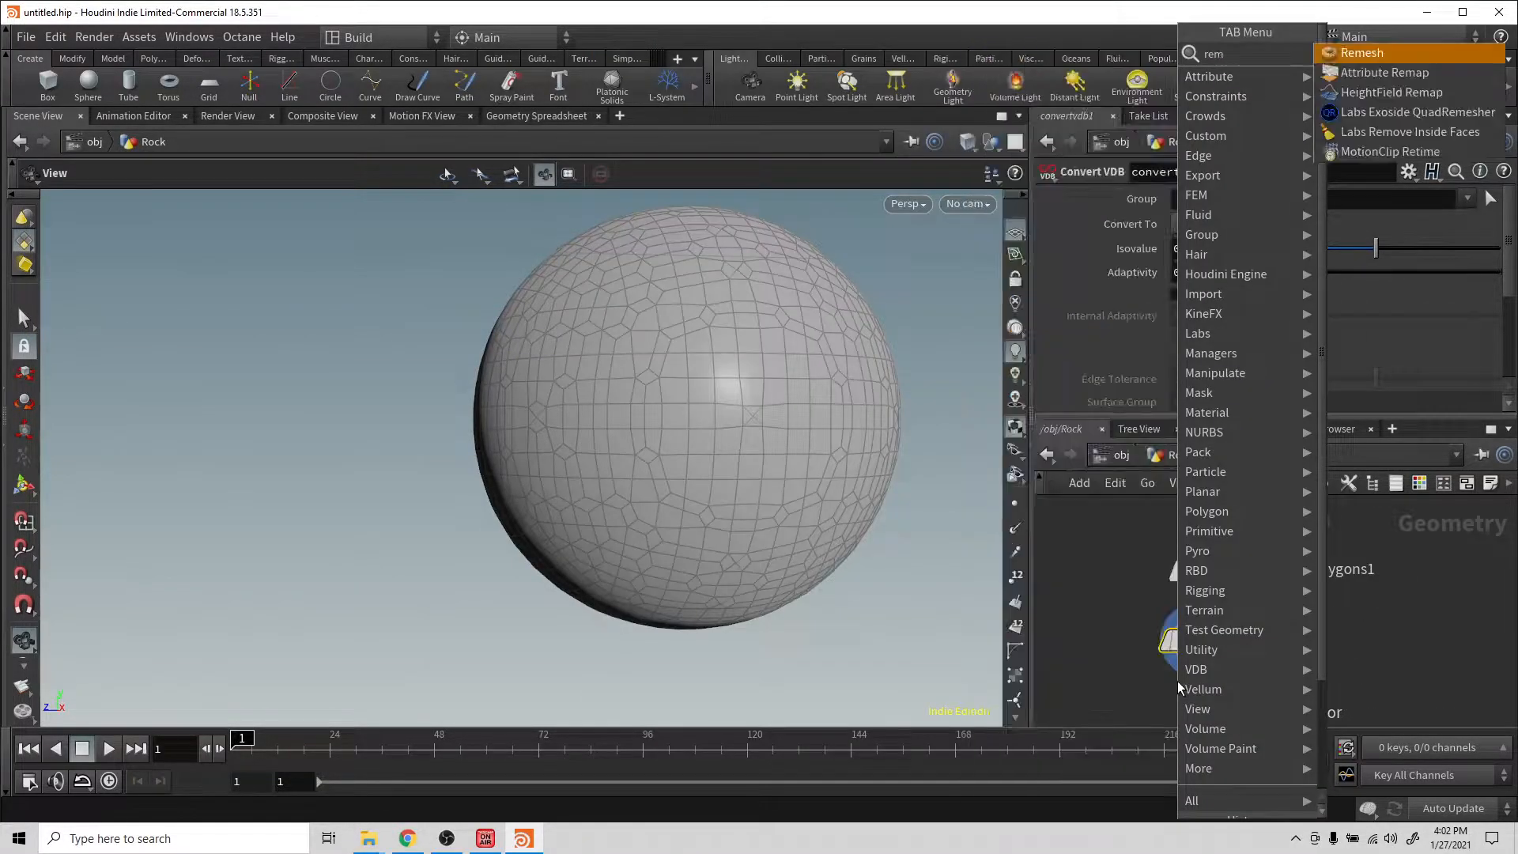
pyautogui.press('Return')
pyautogui.click(1178, 681)
# Step: Examine the remeshed sphere's triangle layout from several angles
pyautogui.moveTo(776, 348); pyautogui.dragTo(444, 471)
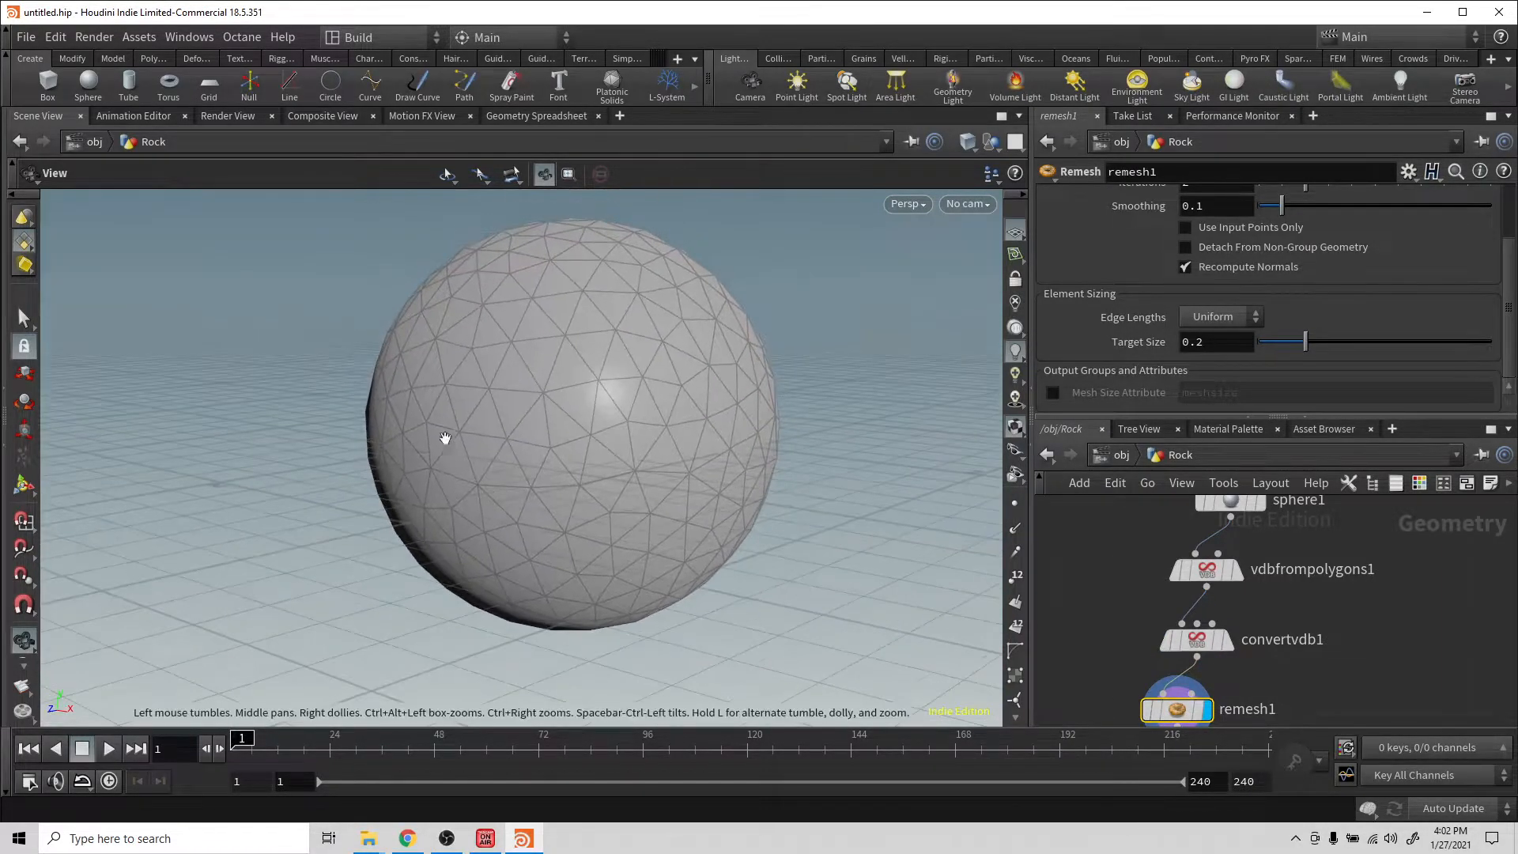
pyautogui.moveTo(701, 424); pyautogui.dragTo(654, 407)
pyautogui.moveTo(664, 298); pyautogui.dragTo(624, 277)
pyautogui.moveTo(629, 484); pyautogui.dragTo(578, 414)
pyautogui.moveTo(478, 414); pyautogui.dragTo(538, 477)
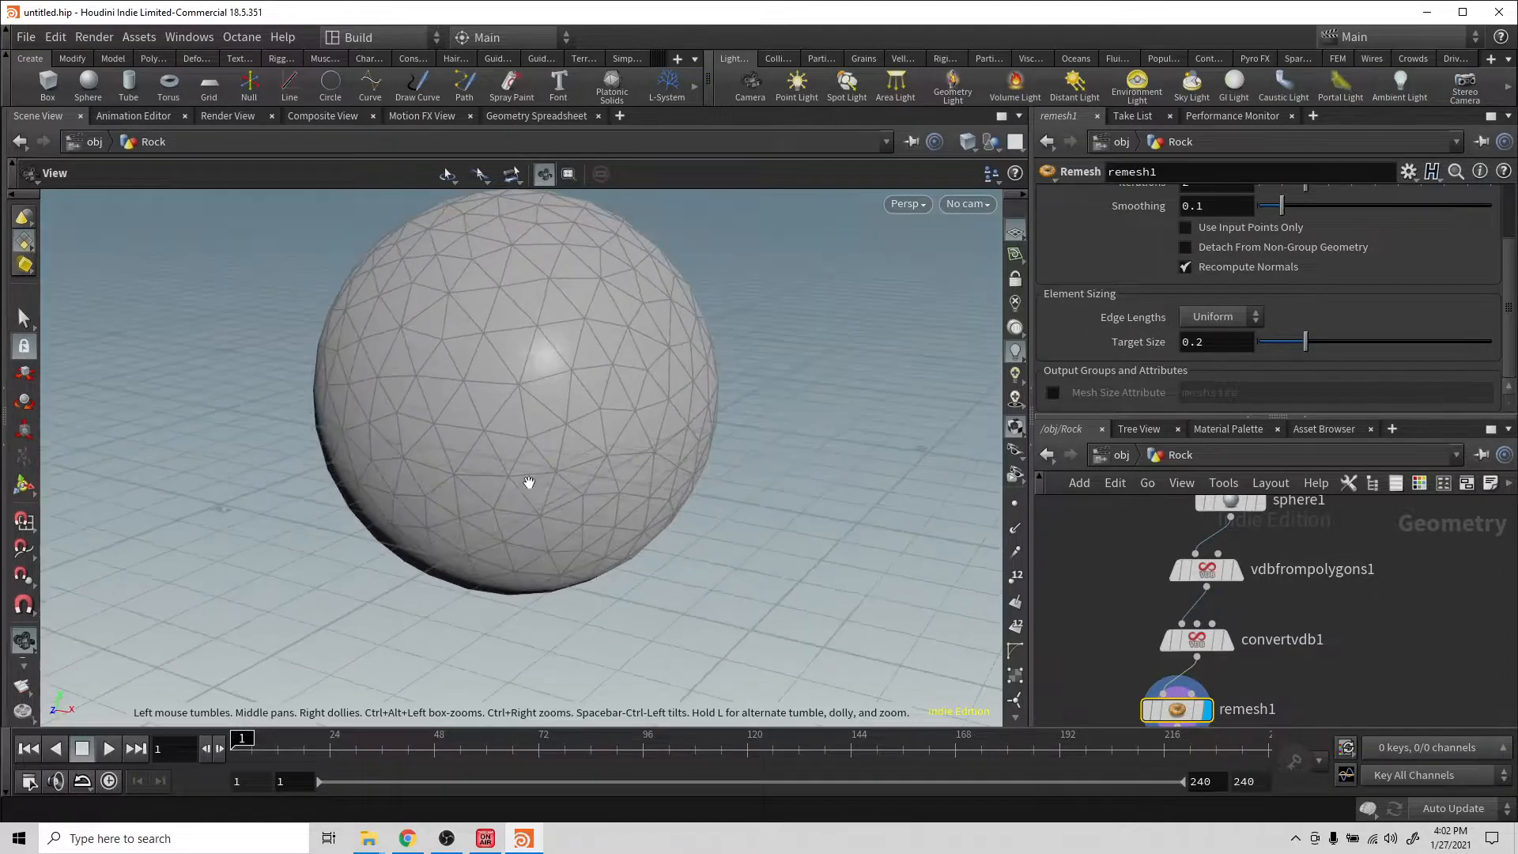
pyautogui.moveTo(598, 389); pyautogui.dragTo(478, 297)
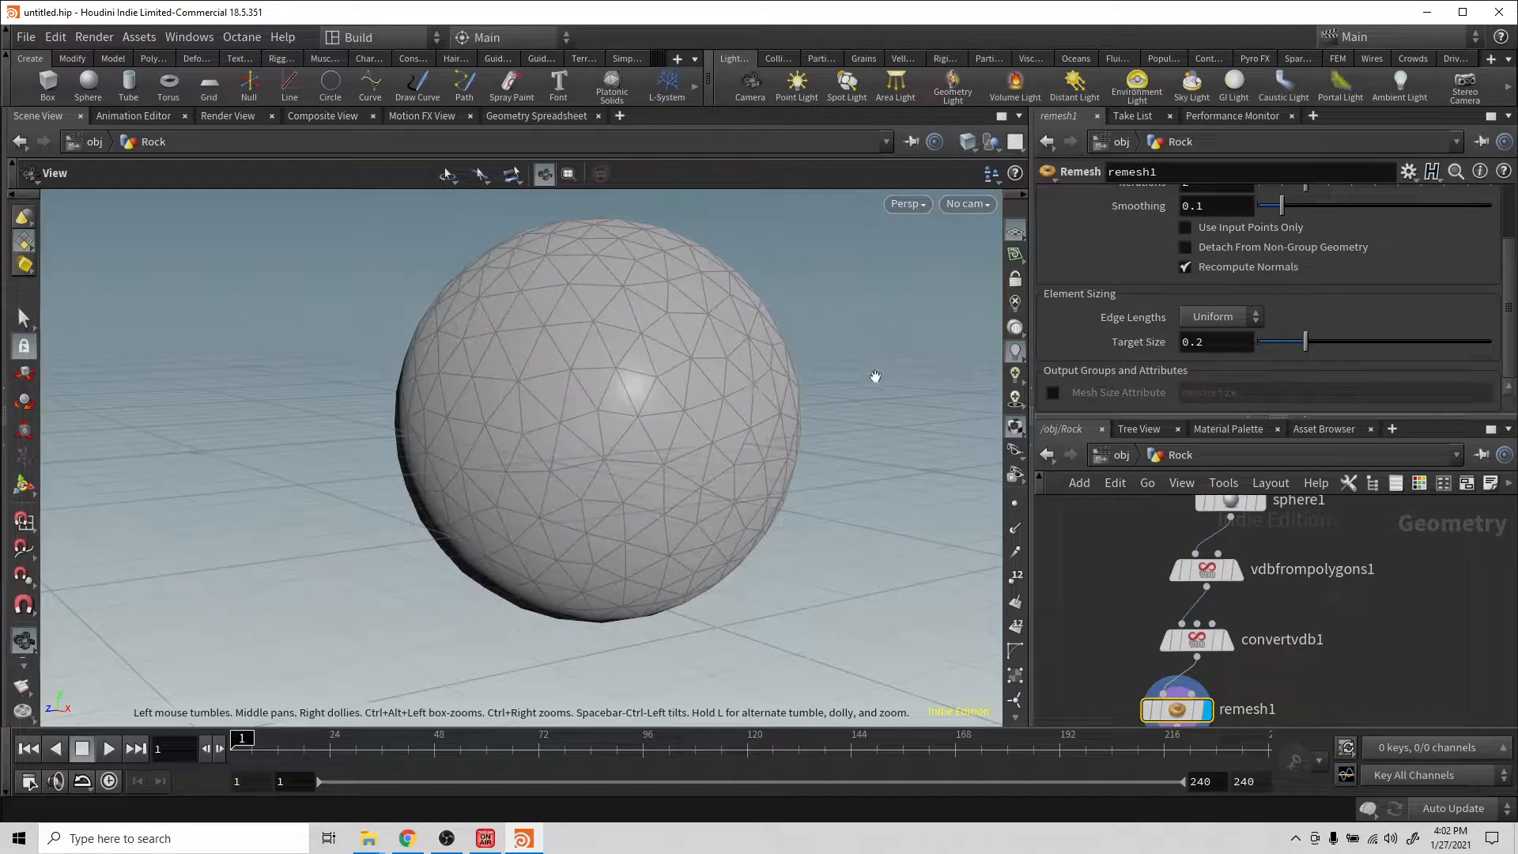
pyautogui.moveTo(752, 332); pyautogui.dragTo(771, 352)
# Step: Add a Subdivide node connected to the Remesh node's output
pyautogui.moveTo(1264, 711); pyautogui.dragTo(1301, 605)
pyautogui.click(1214, 630)
pyautogui.press('Tab')
pyautogui.write('s')
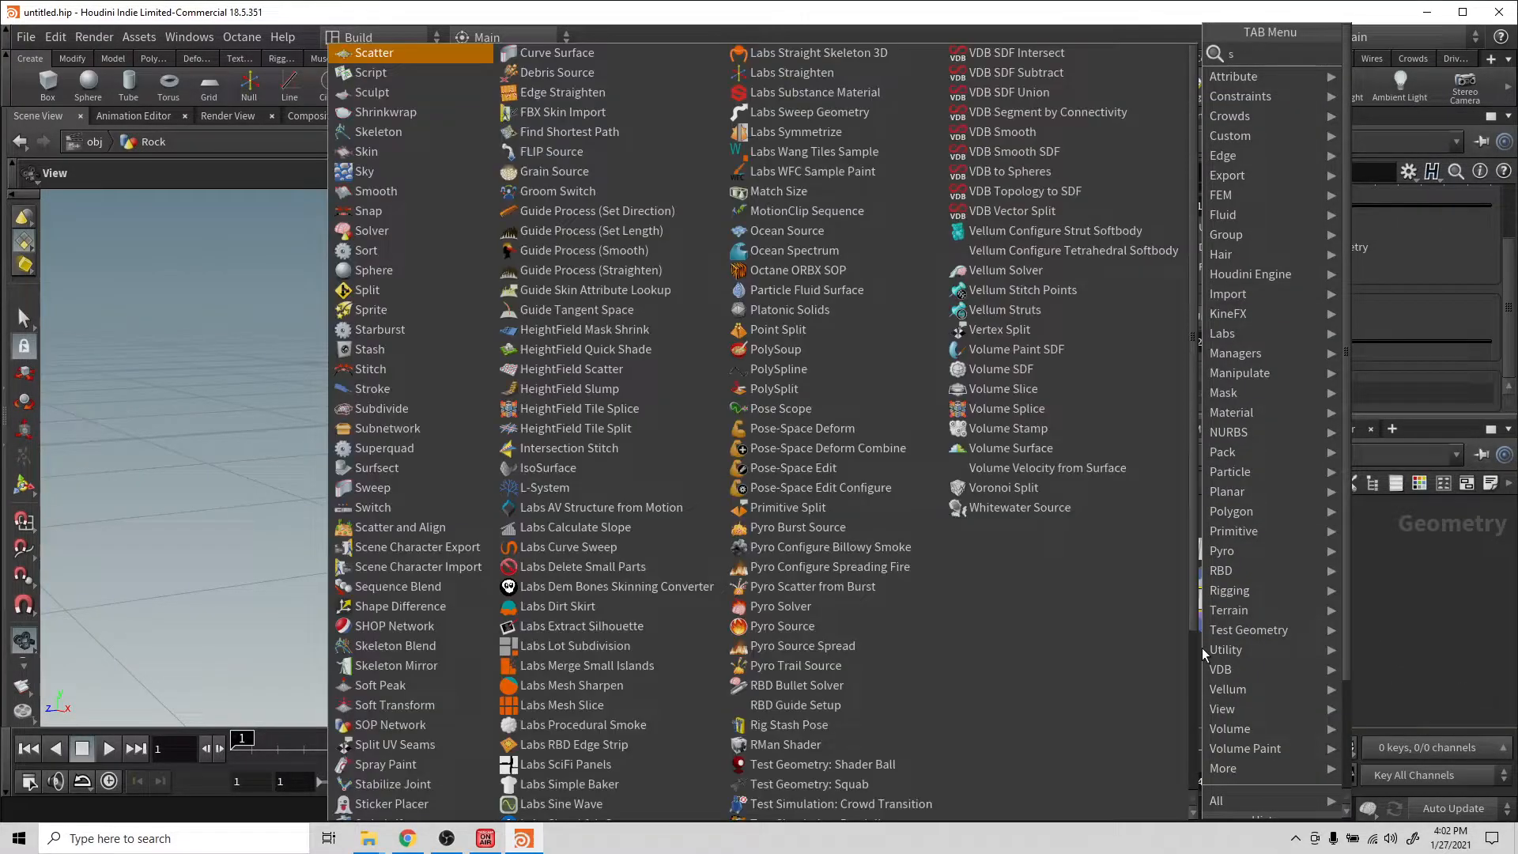
pyautogui.write('ub')
pyautogui.press('Return')
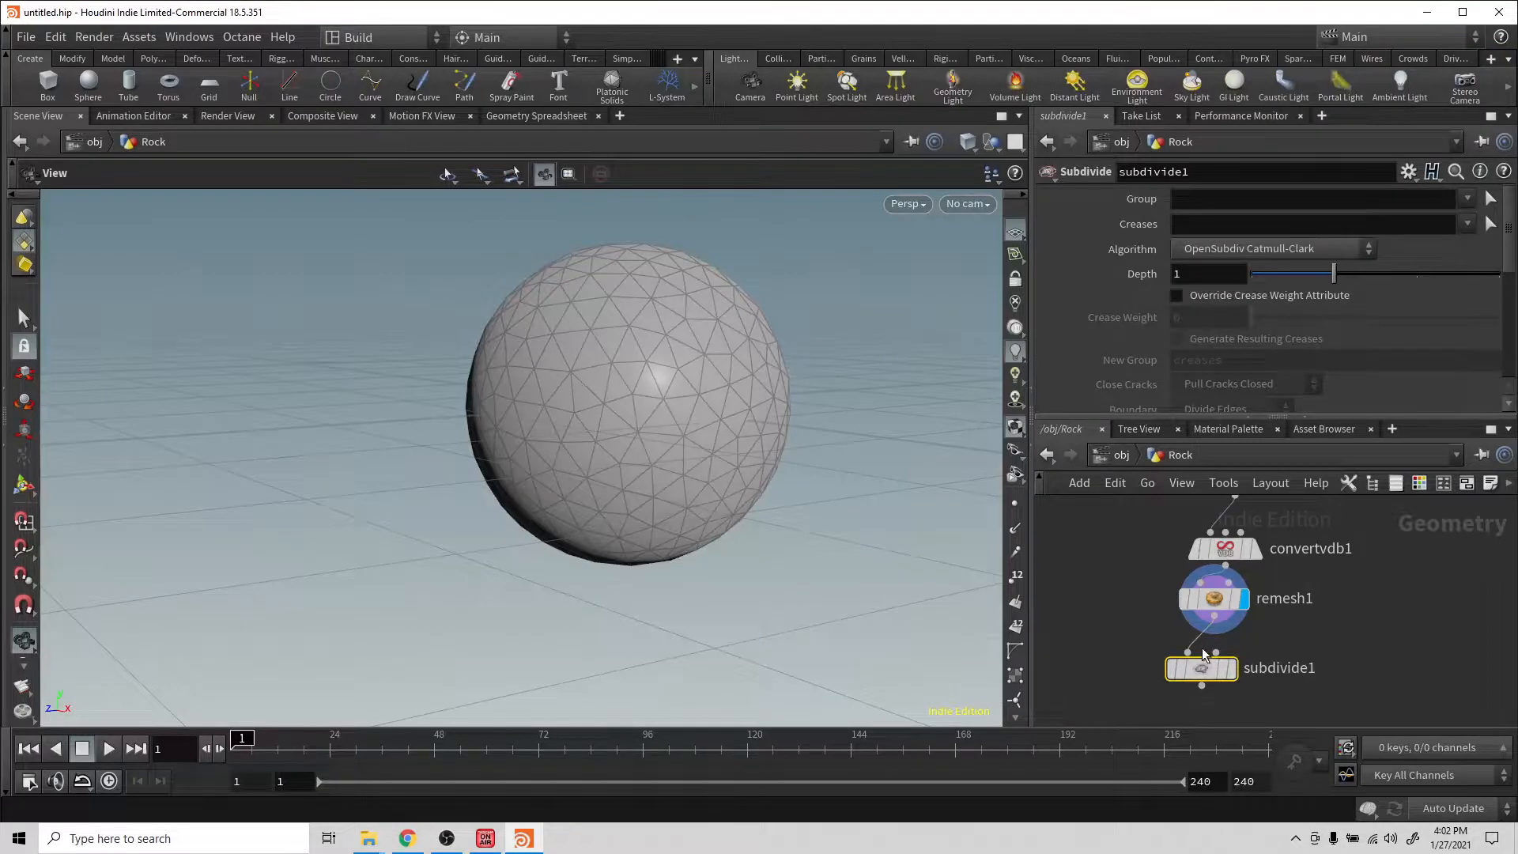
# Step: Display the Subdivide node's output and set its depth to 5, checking the smoother mesh
pyautogui.click(1233, 670)
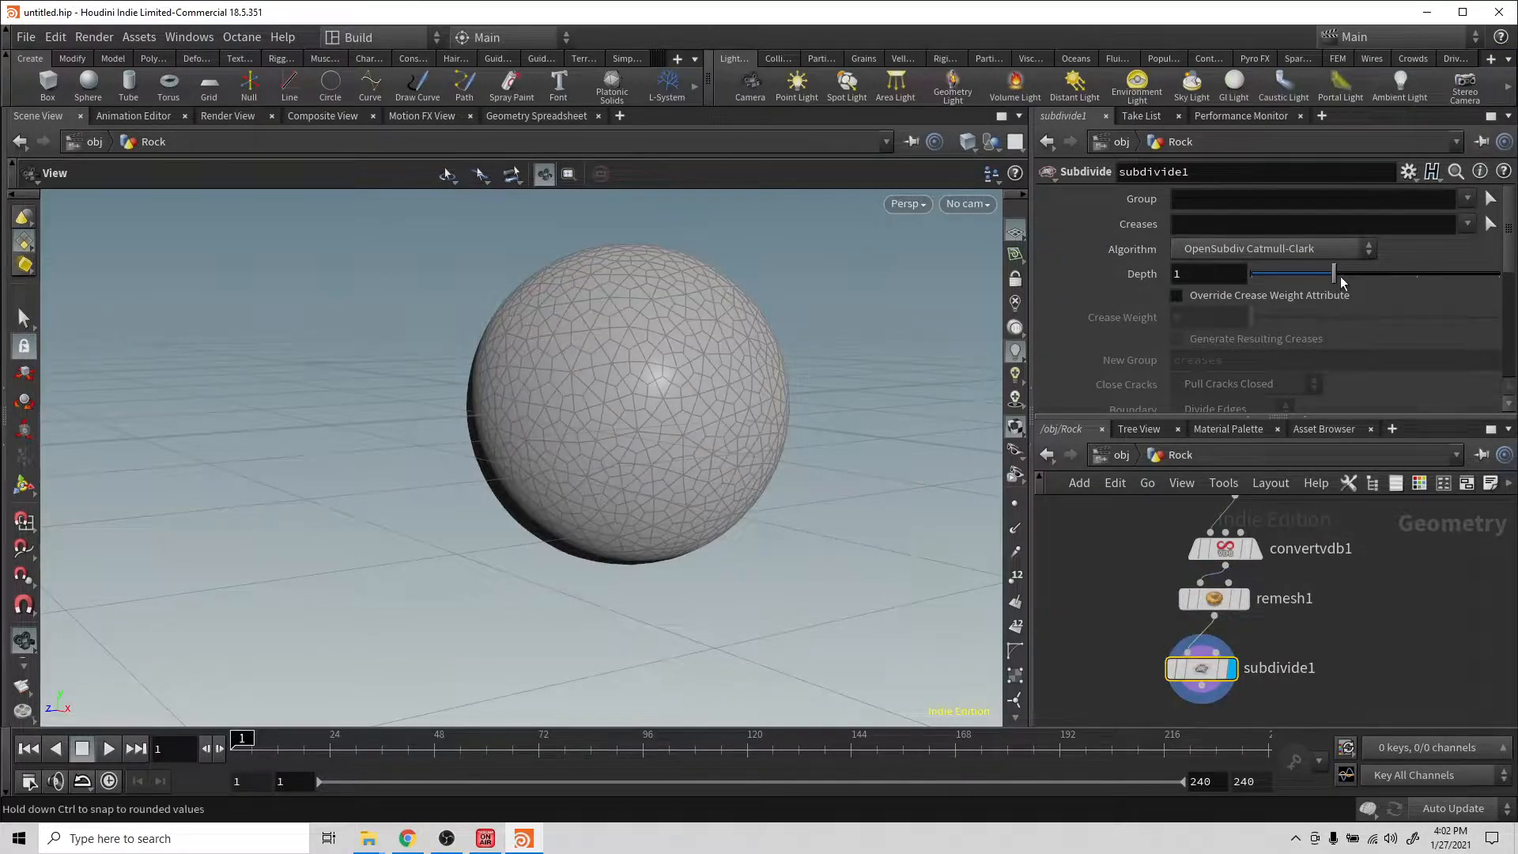
pyautogui.moveTo(1376, 280); pyautogui.dragTo(1502, 285)
pyautogui.doubleClick(1206, 273)
pyautogui.write('5')
pyautogui.press('Return')
pyautogui.moveTo(654, 336); pyautogui.dragTo(635, 284)
pyautogui.moveTo(732, 434); pyautogui.dragTo(586, 339)
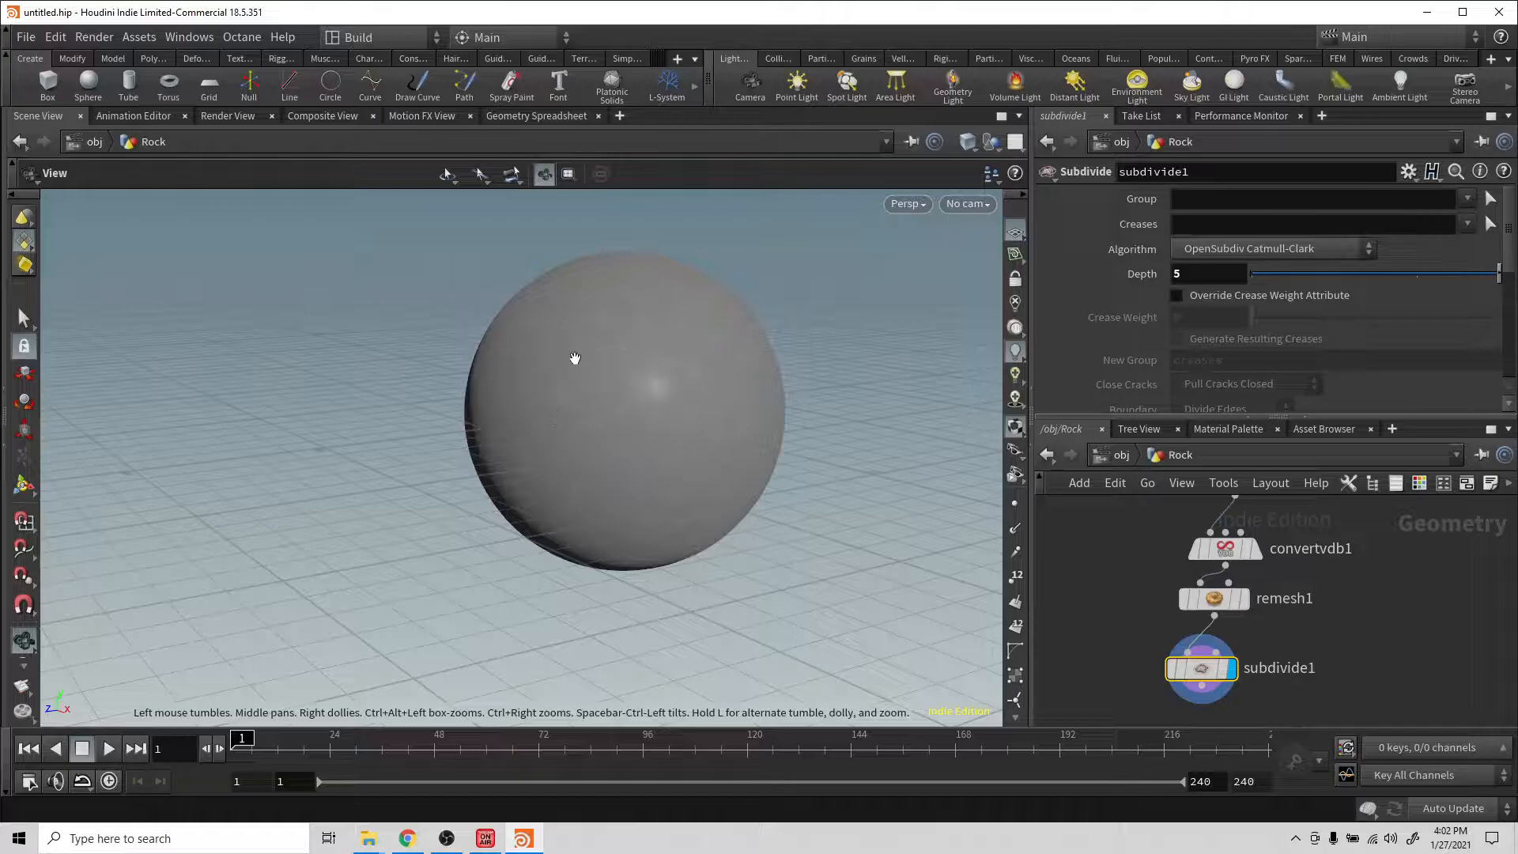
pyautogui.scroll(5, 559, 390)
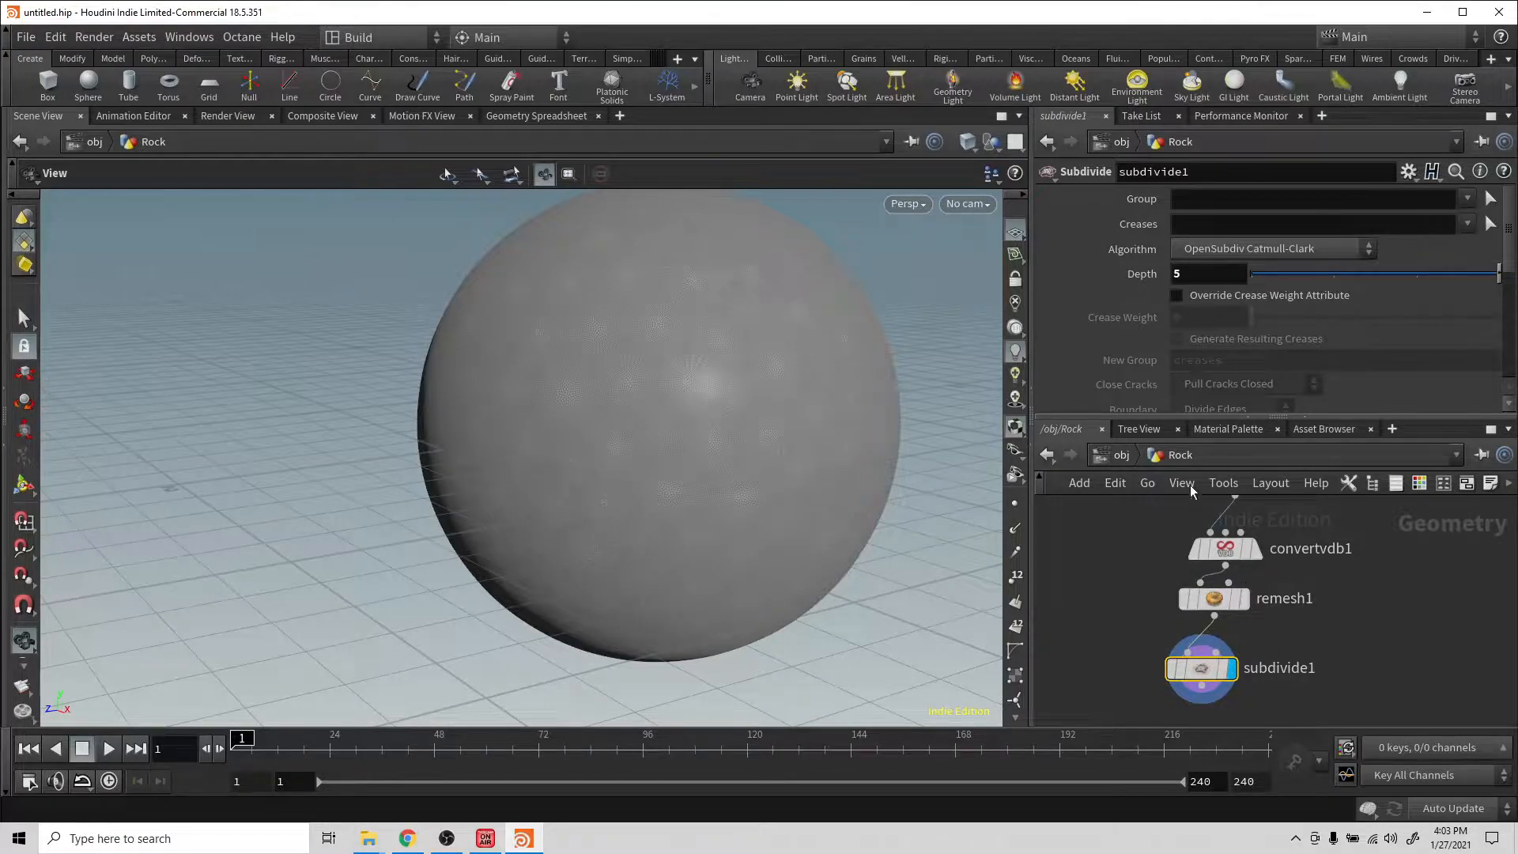
# Step: Add an Attribute VOP node connected to the Subdivide node's output and display its result
pyautogui.moveTo(1332, 622); pyautogui.dragTo(1316, 763, button='middle')
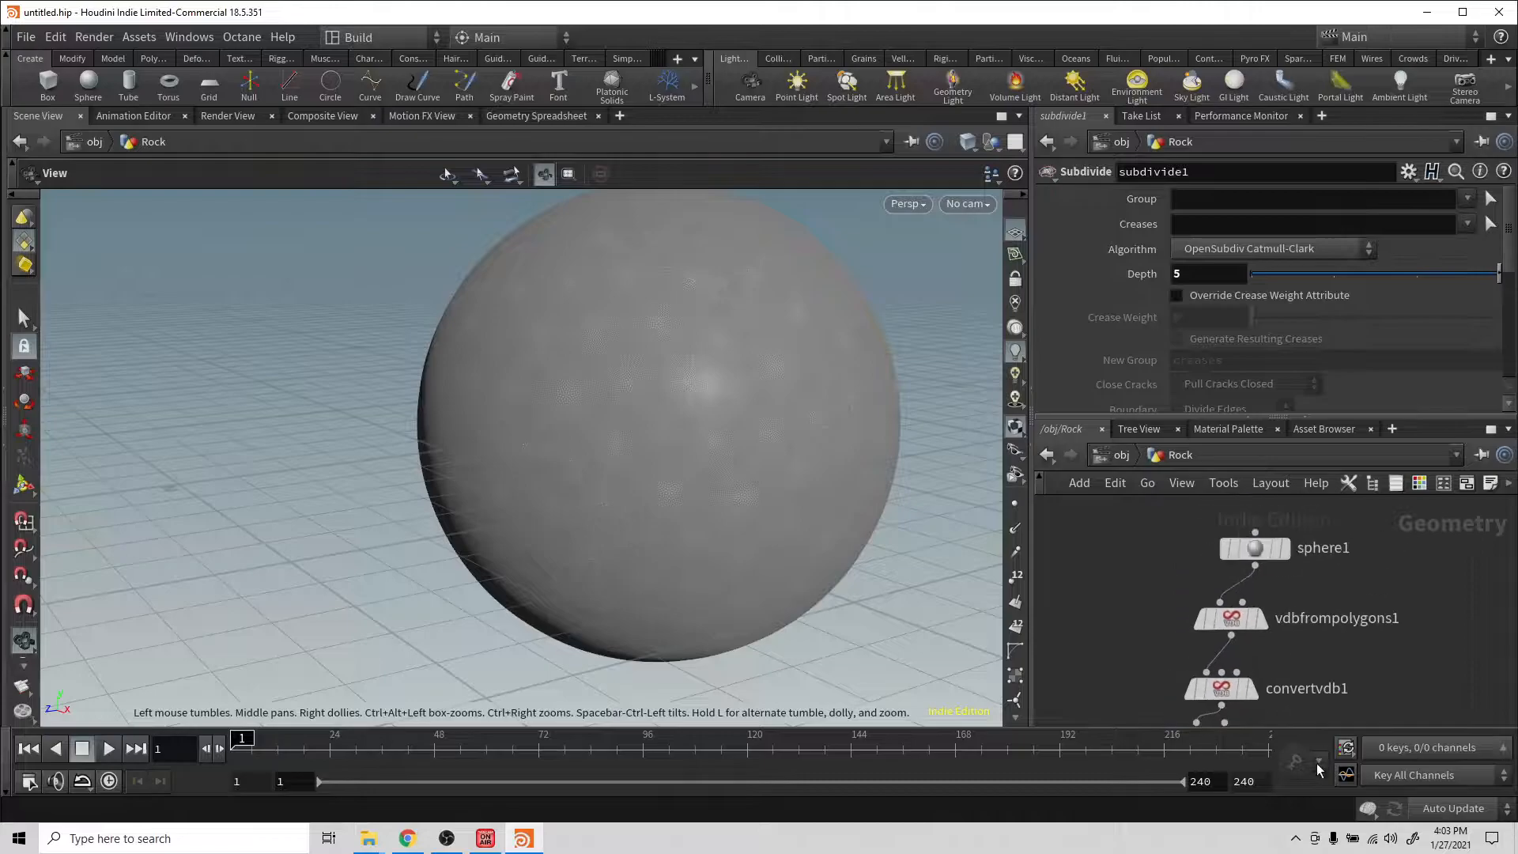
pyautogui.scroll(-3, 1263, 629)
pyautogui.moveTo(1210, 538); pyautogui.dragTo(1216, 472, button='middle')
pyautogui.moveTo(1207, 530); pyautogui.dragTo(1288, 617)
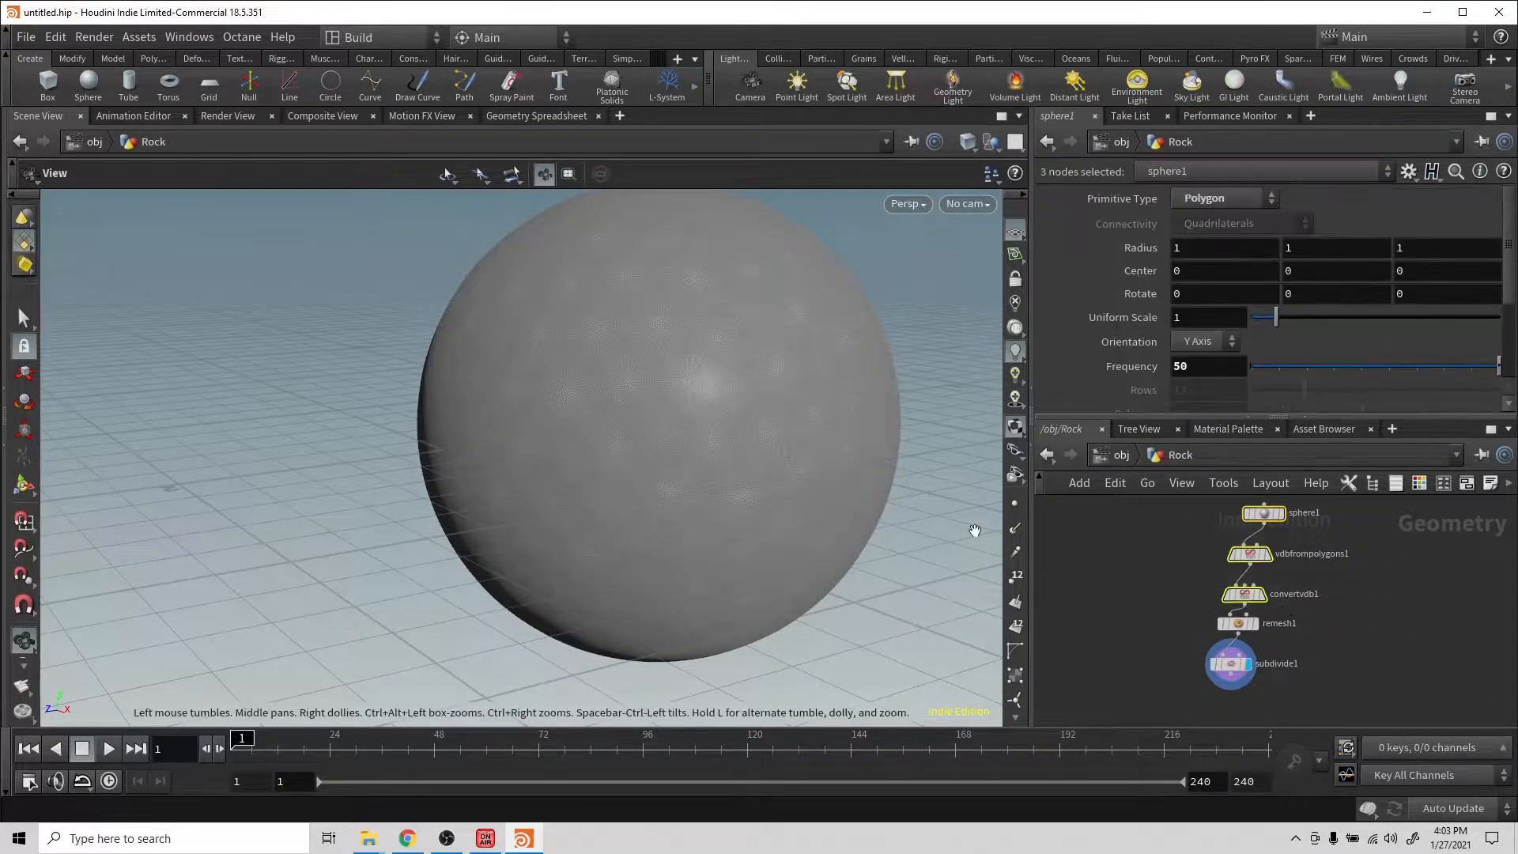
pyautogui.click(1235, 678)
pyautogui.moveTo(1233, 678)
pyautogui.mouseDown()
pyautogui.moveTo(1222, 695)
pyautogui.moveTo(1221, 670)
pyautogui.mouseUp()
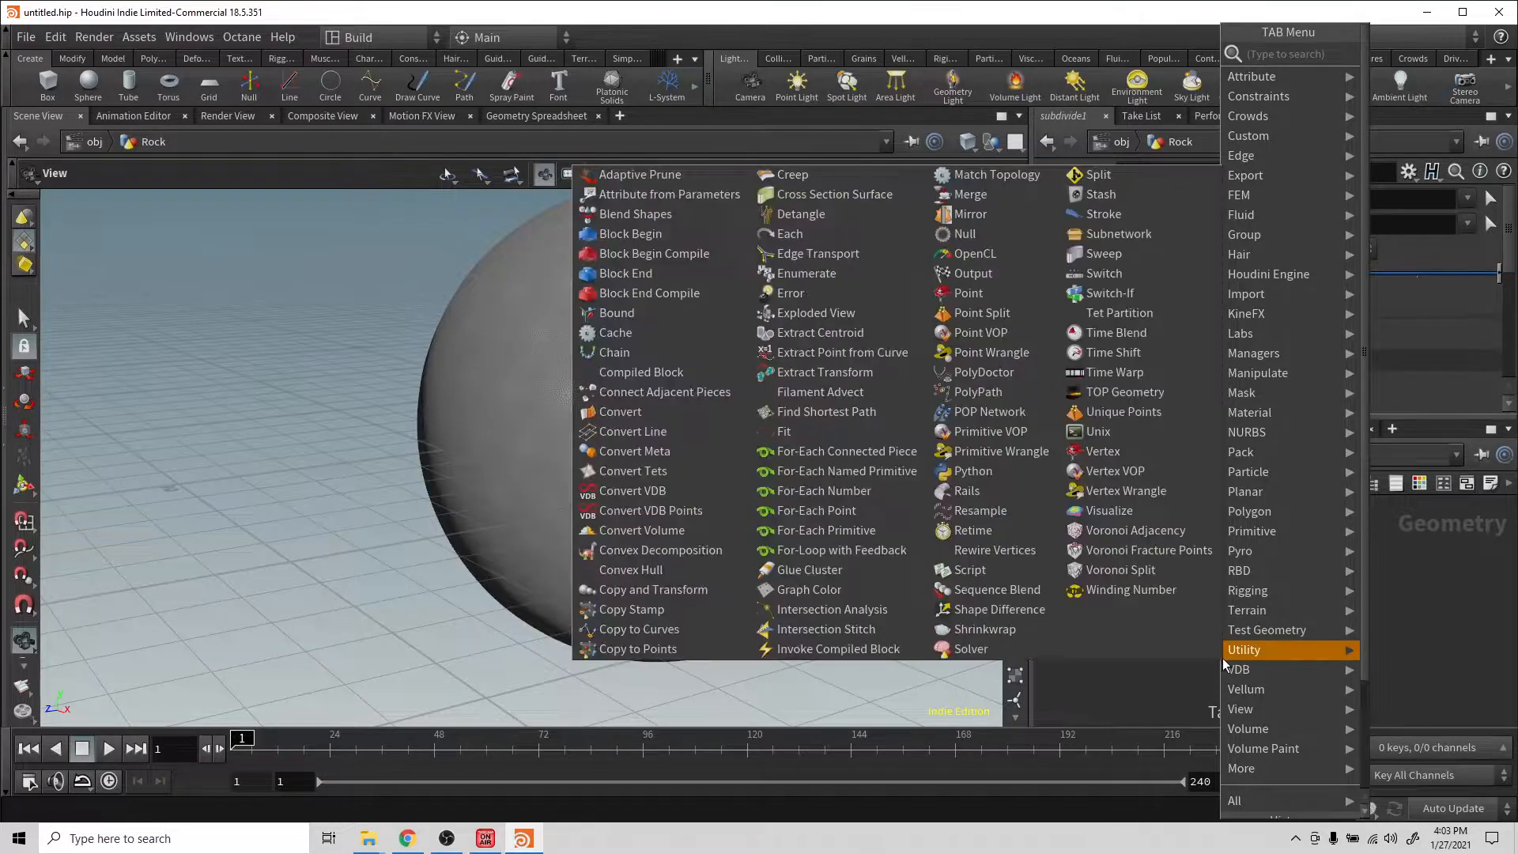
pyautogui.write('a')
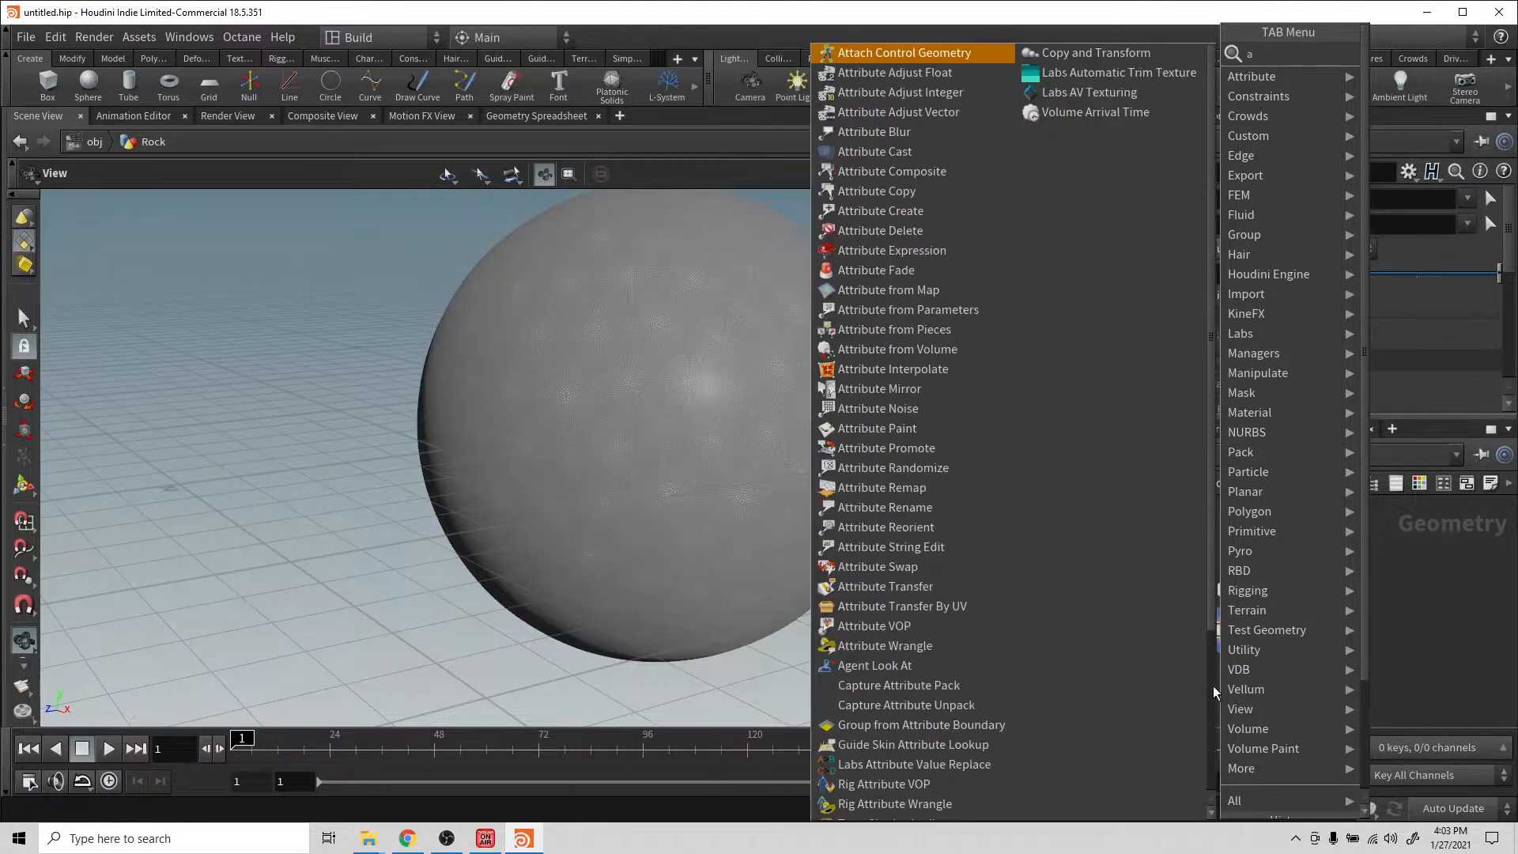
pyautogui.write('ttribute')
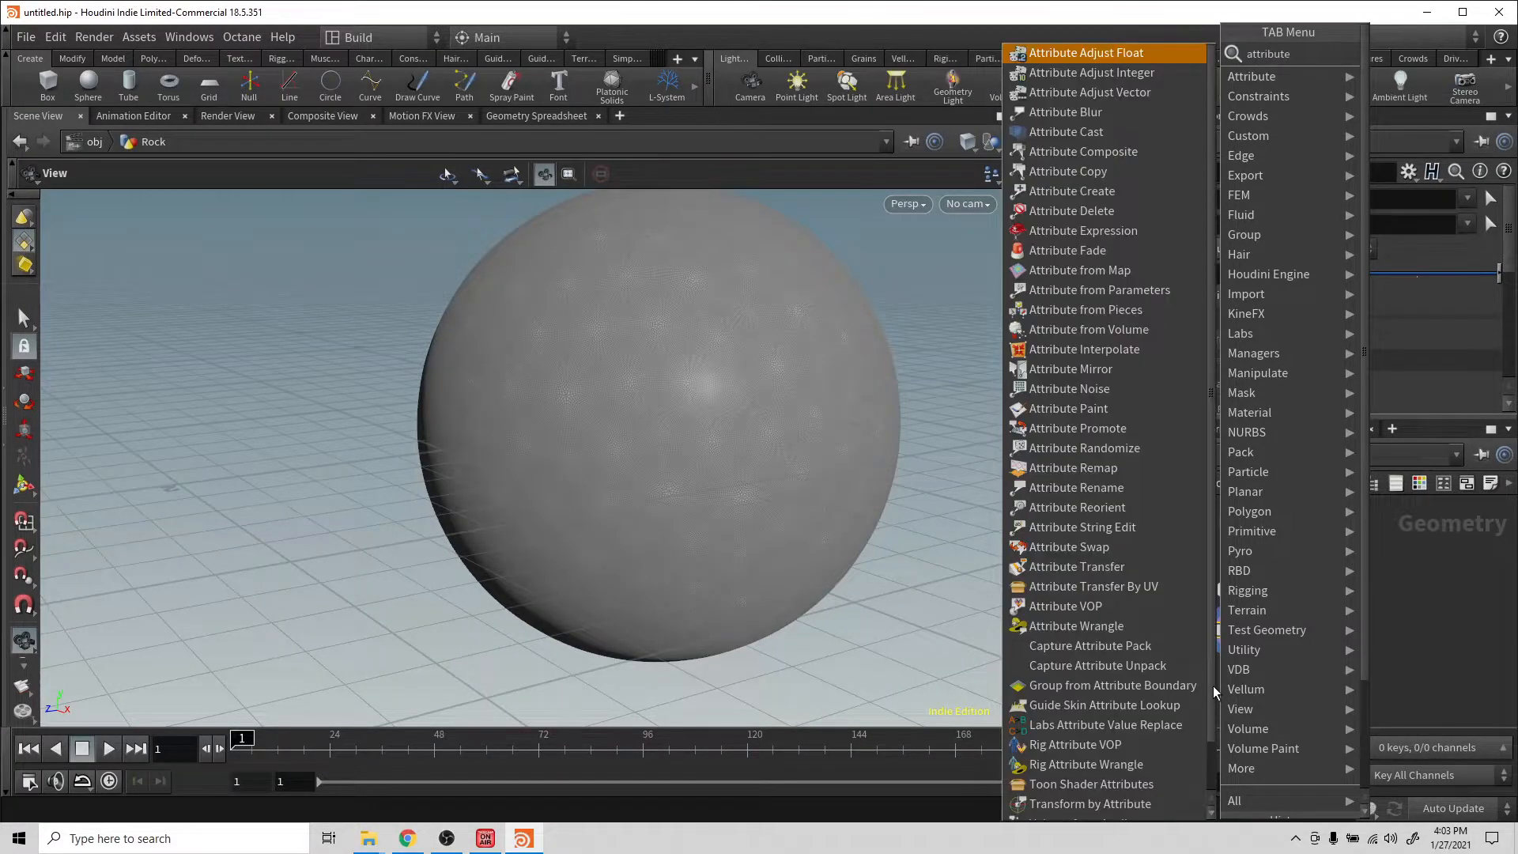
pyautogui.write(' vo')
pyautogui.press('Return')
pyautogui.press('Return')
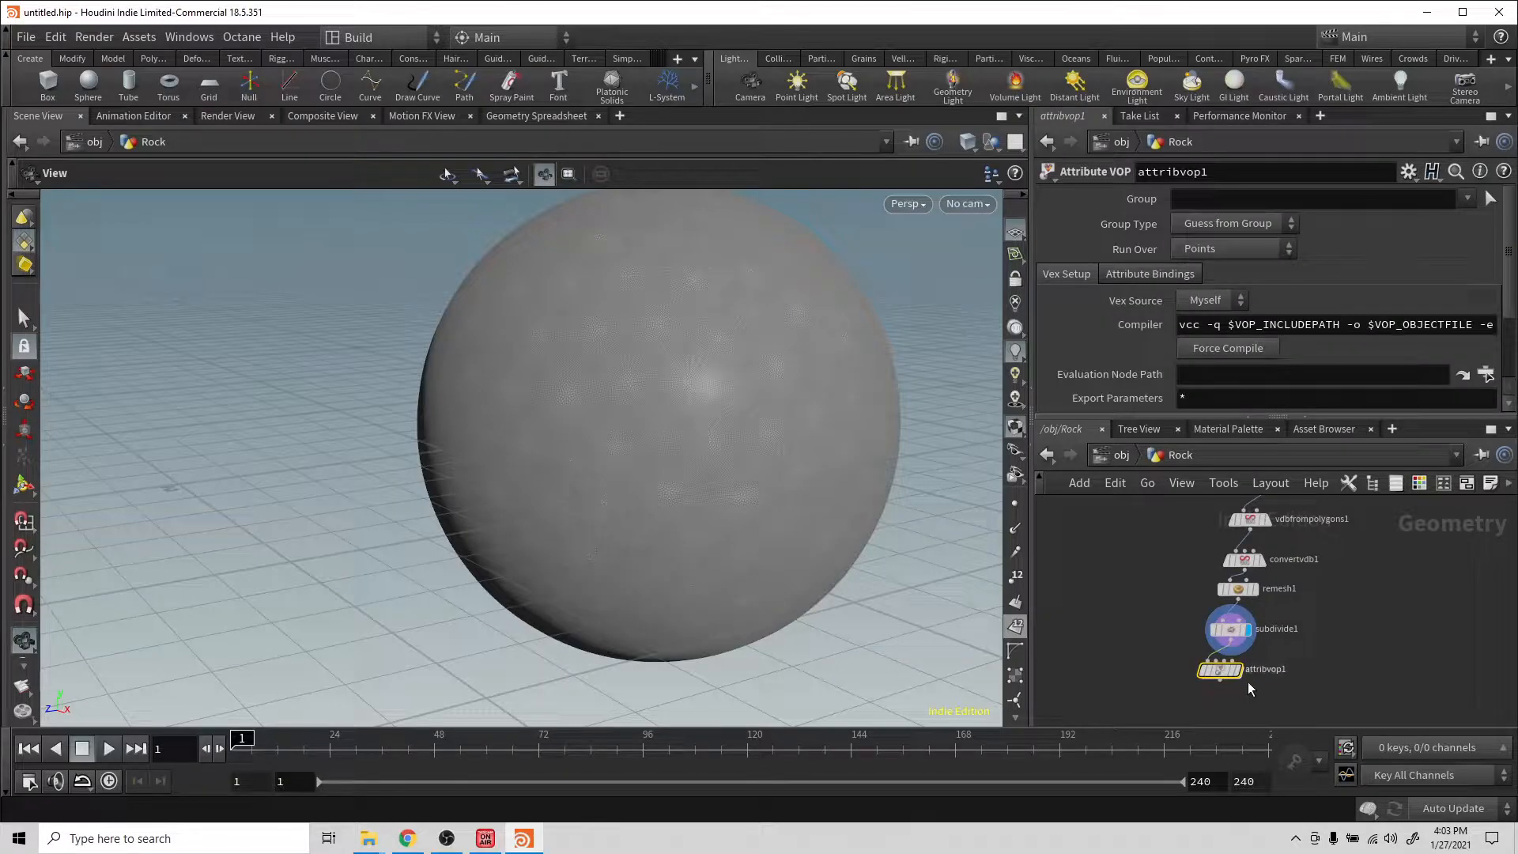
pyautogui.moveTo(1238, 680)
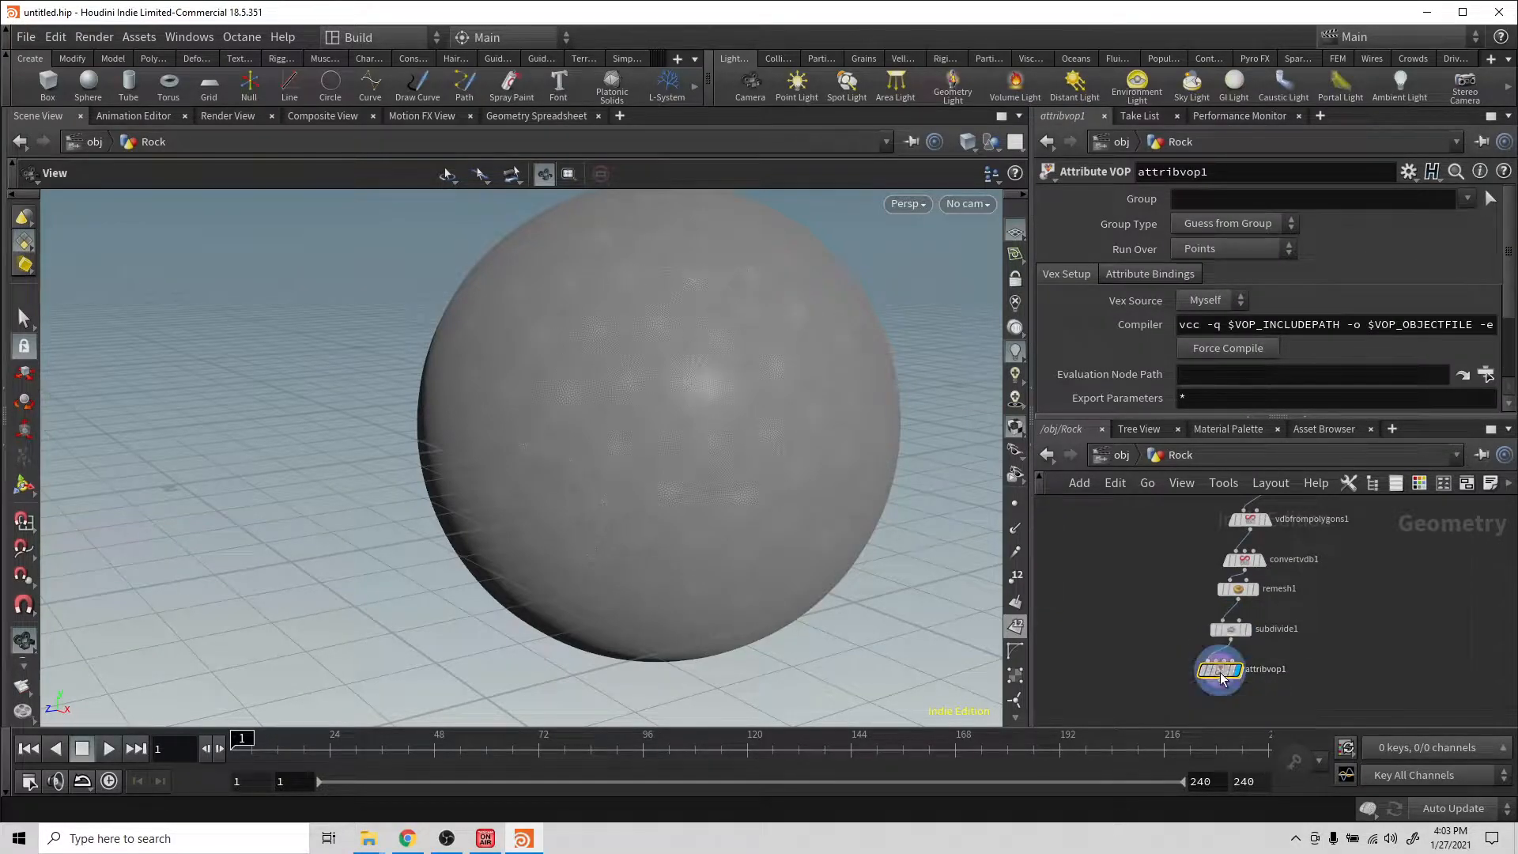
# Step: Enter the Attribute VOP network and space the global parameters and geometry output nodes farther apart
pyautogui.doubleClick(1223, 673)
pyautogui.moveTo(1216, 577); pyautogui.dragTo(1075, 536)
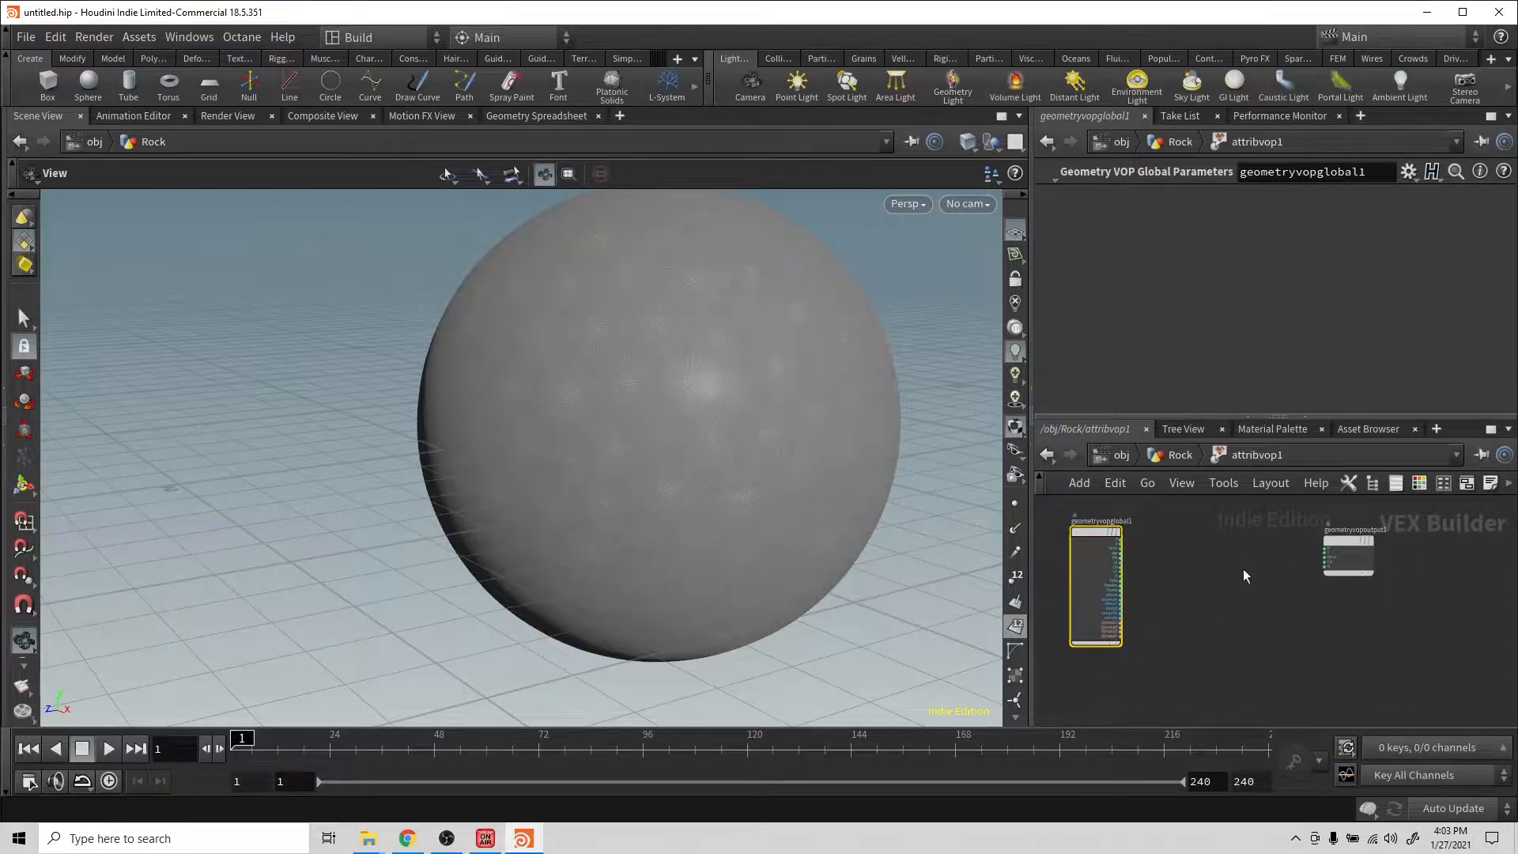
pyautogui.moveTo(1346, 537); pyautogui.dragTo(1367, 541)
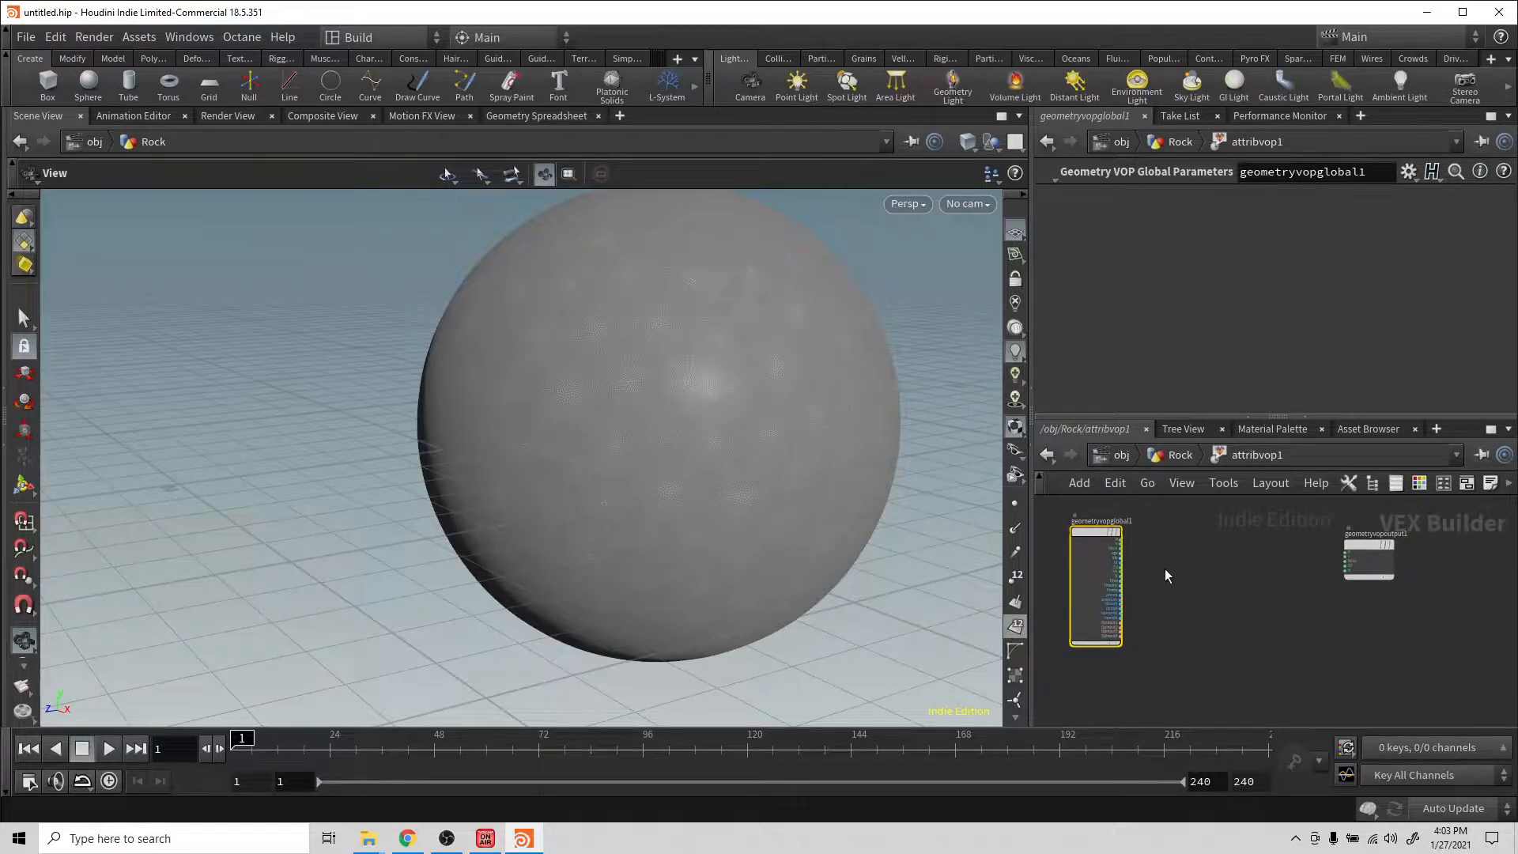
# Step: Add a Unified Noise - Static node between the global parameters and geometry output nodes
pyautogui.press('Tab')
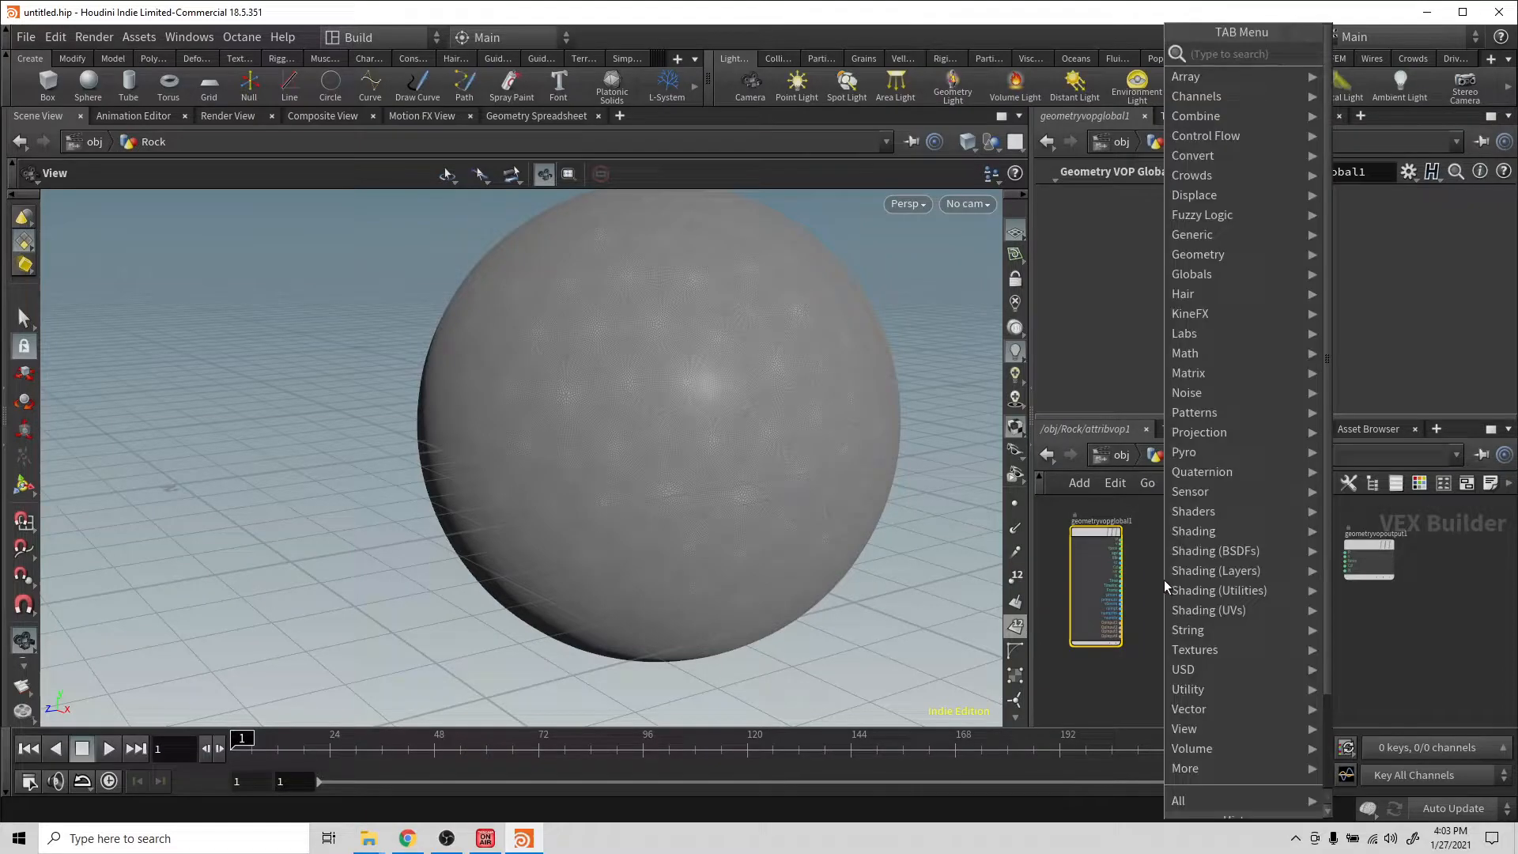
pyautogui.write('u')
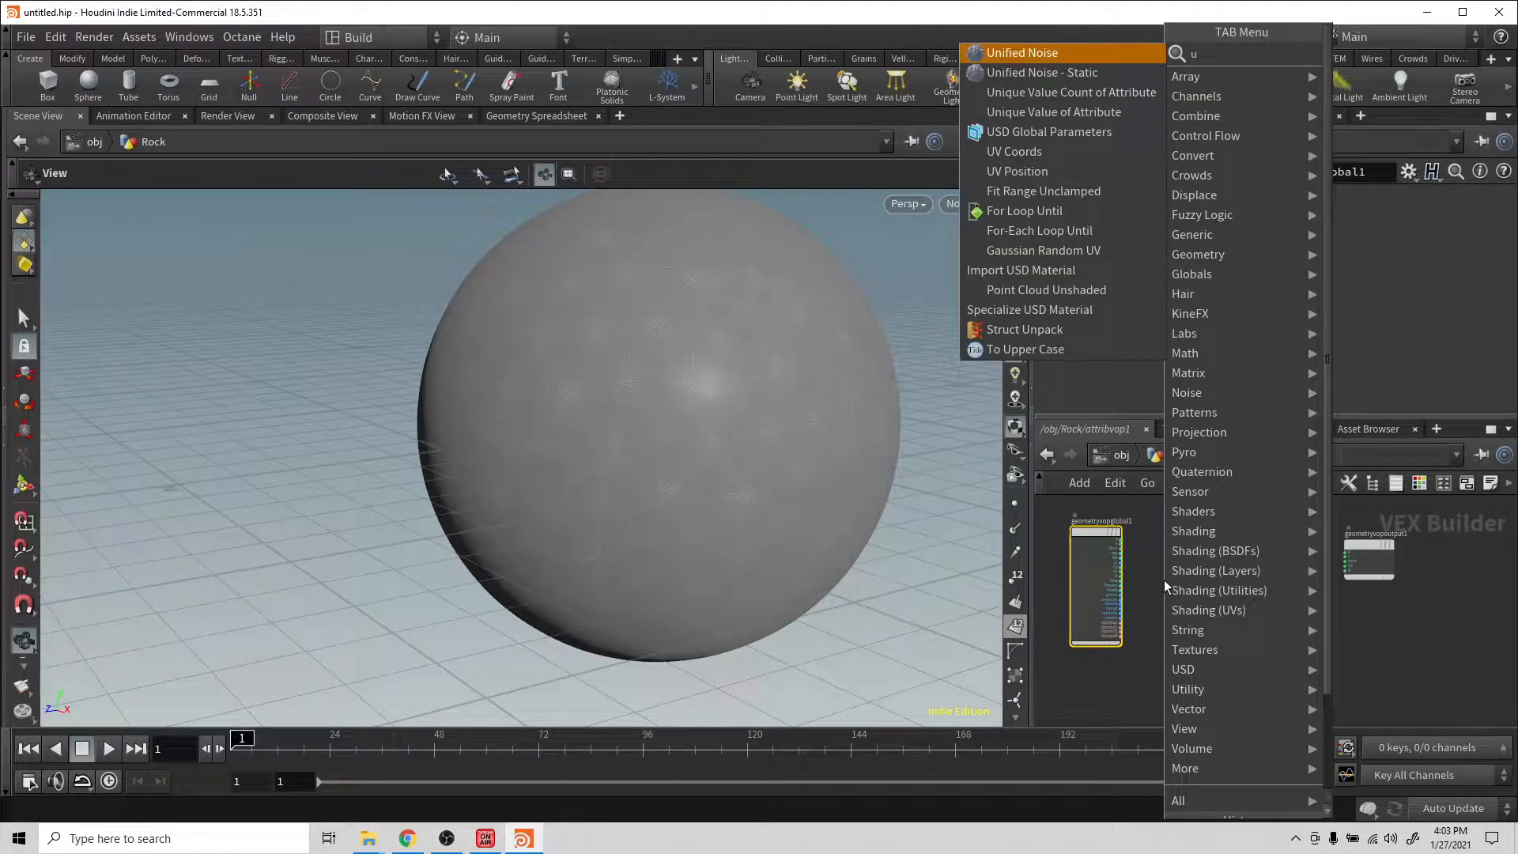
pyautogui.press('Down')
pyautogui.press('Return')
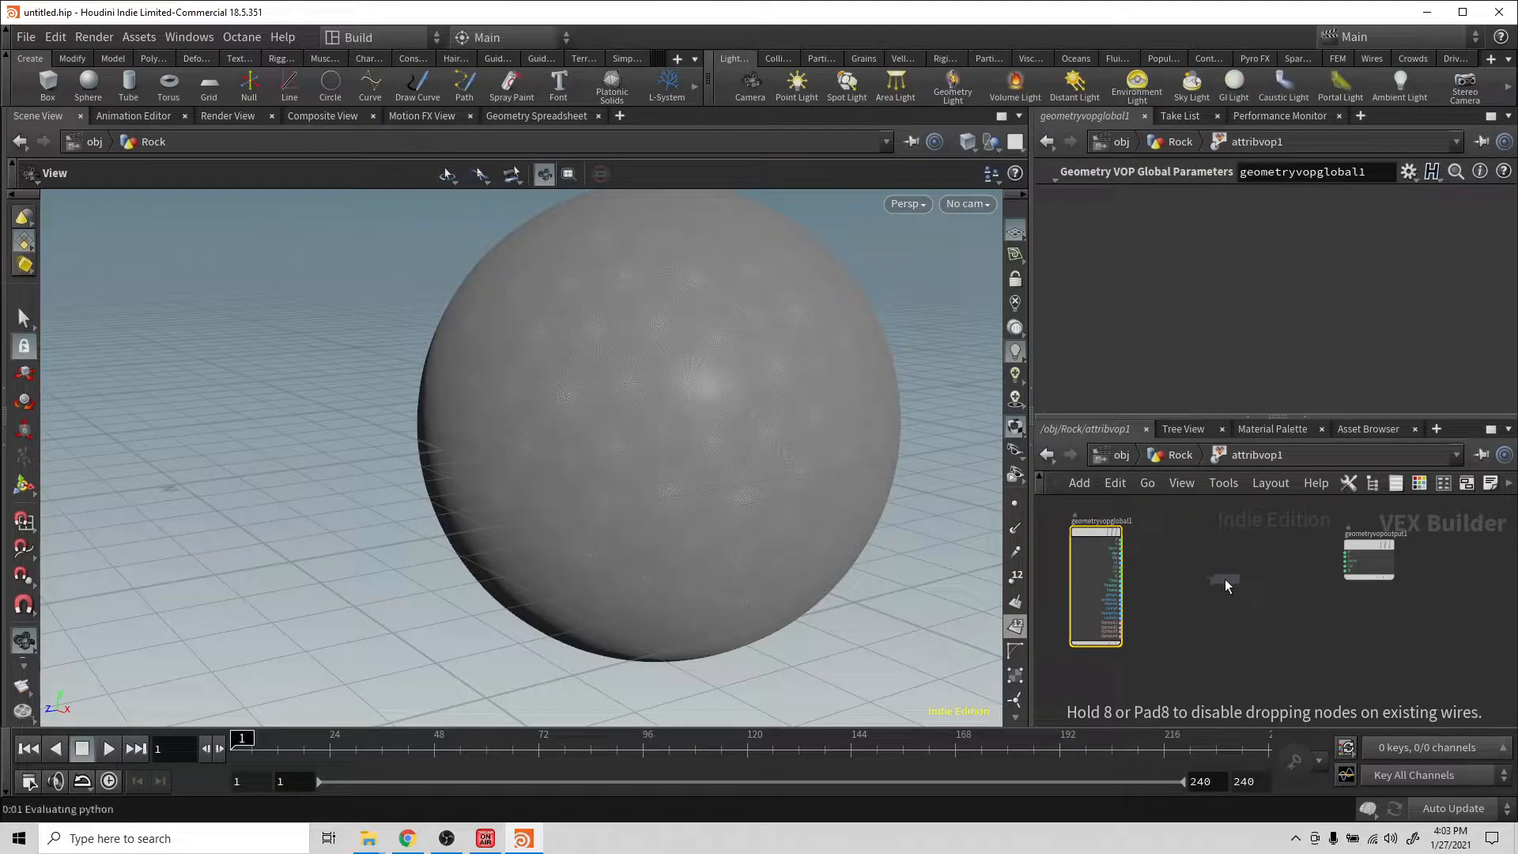
pyautogui.click(1226, 581)
pyautogui.moveTo(1213, 581); pyautogui.dragTo(1186, 528)
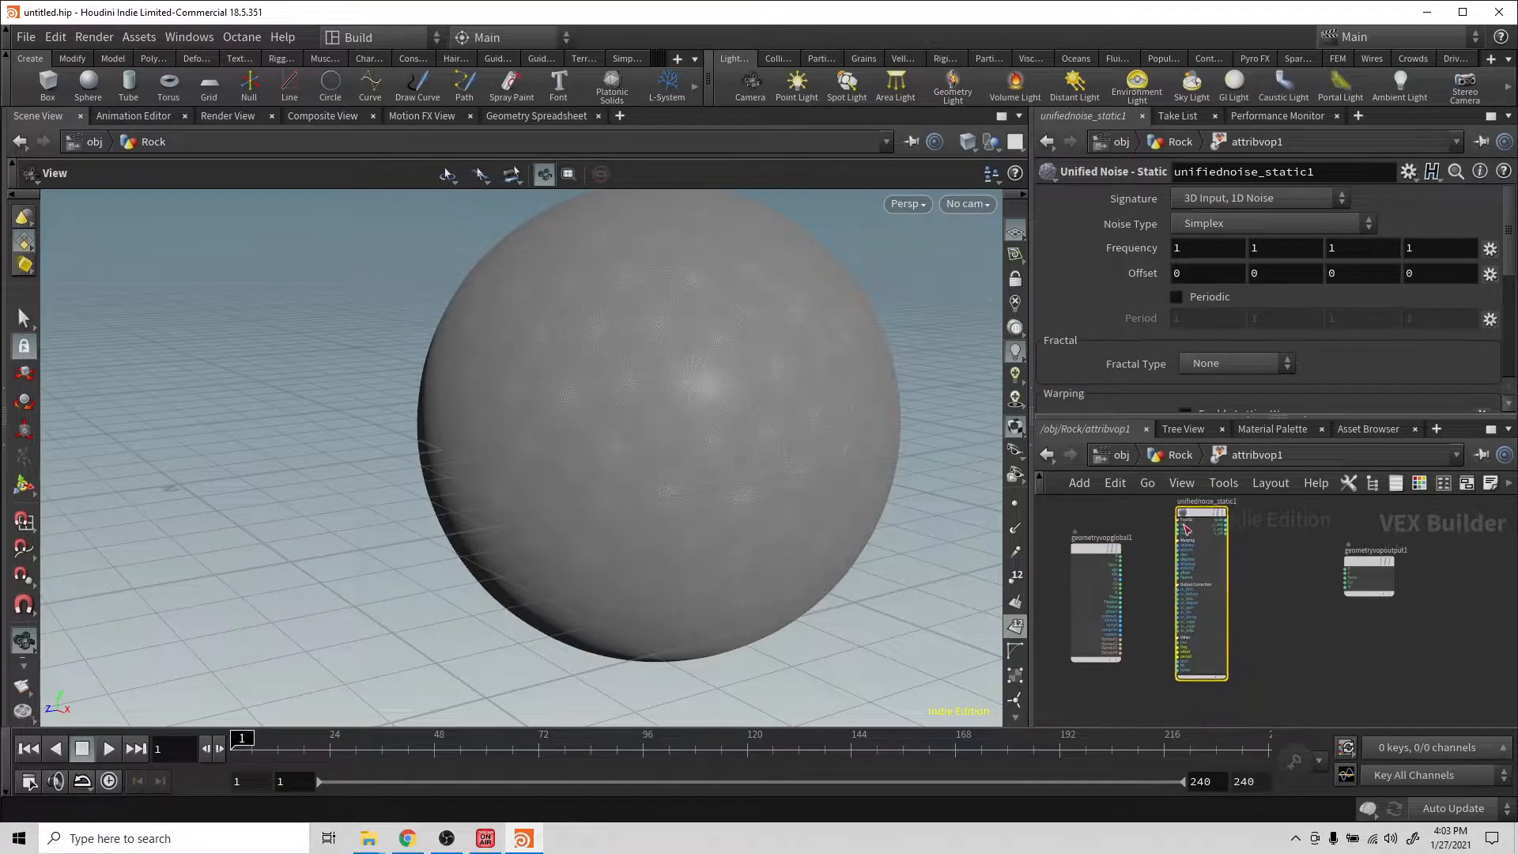
# Step: Connect the global parameters' P output to the noise node's pos input
pyautogui.scroll(4, 1107, 570)
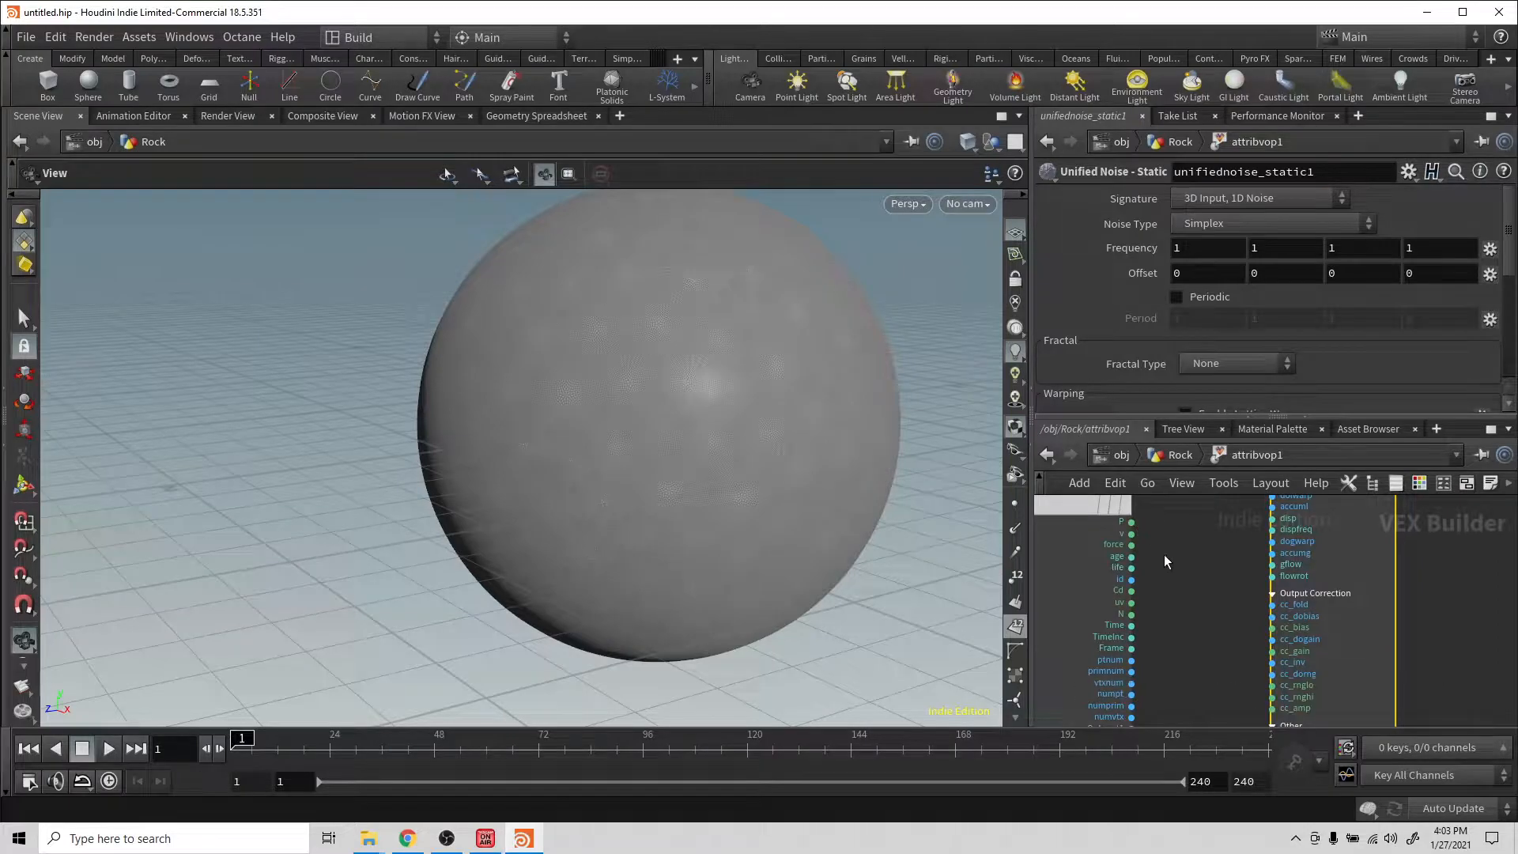
pyautogui.scroll(-2, 1243, 625)
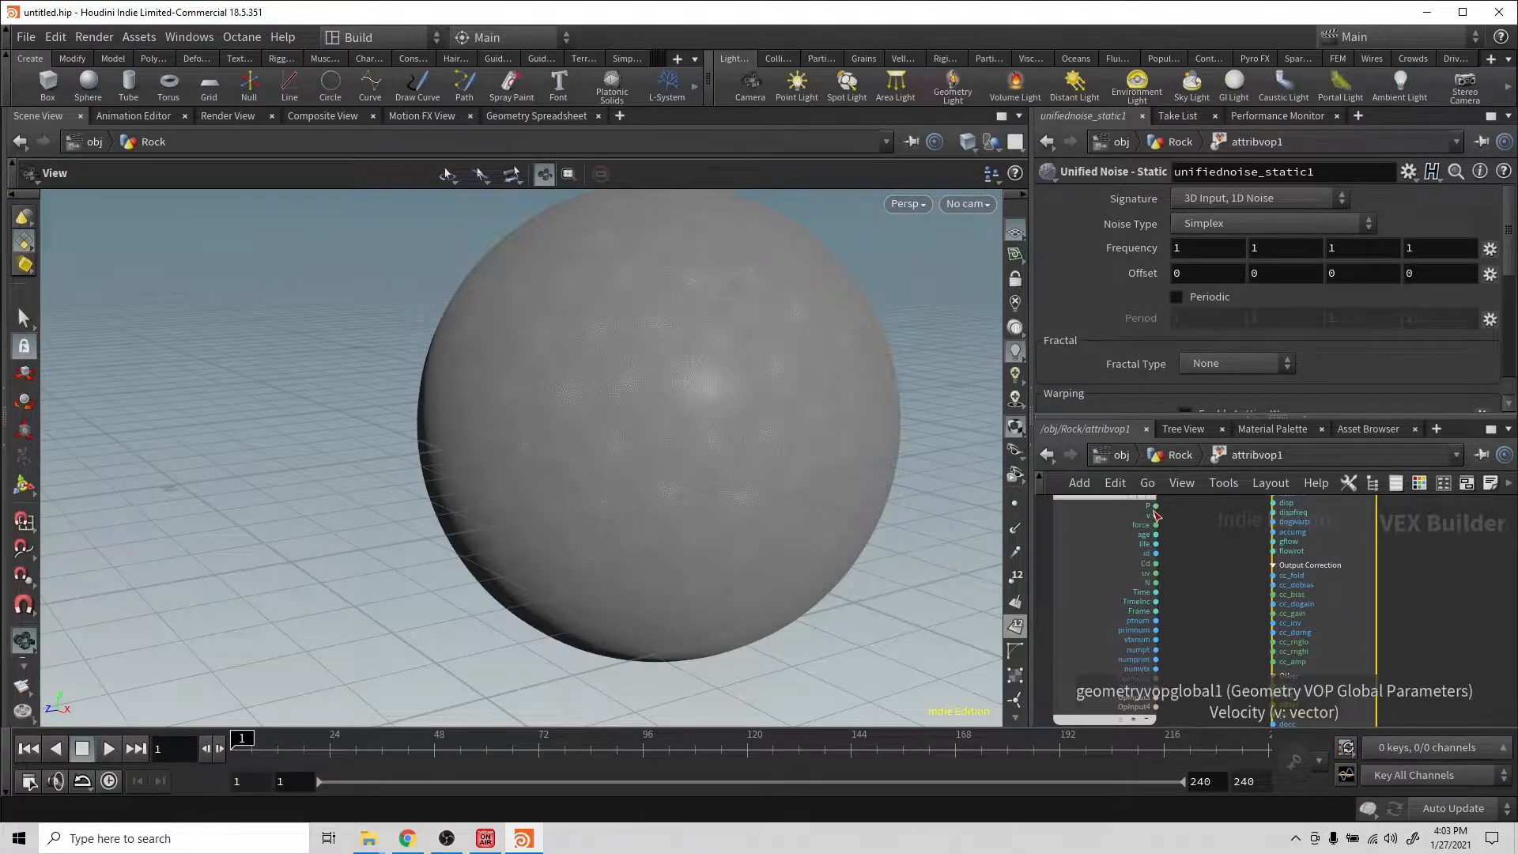
pyautogui.click(1157, 506)
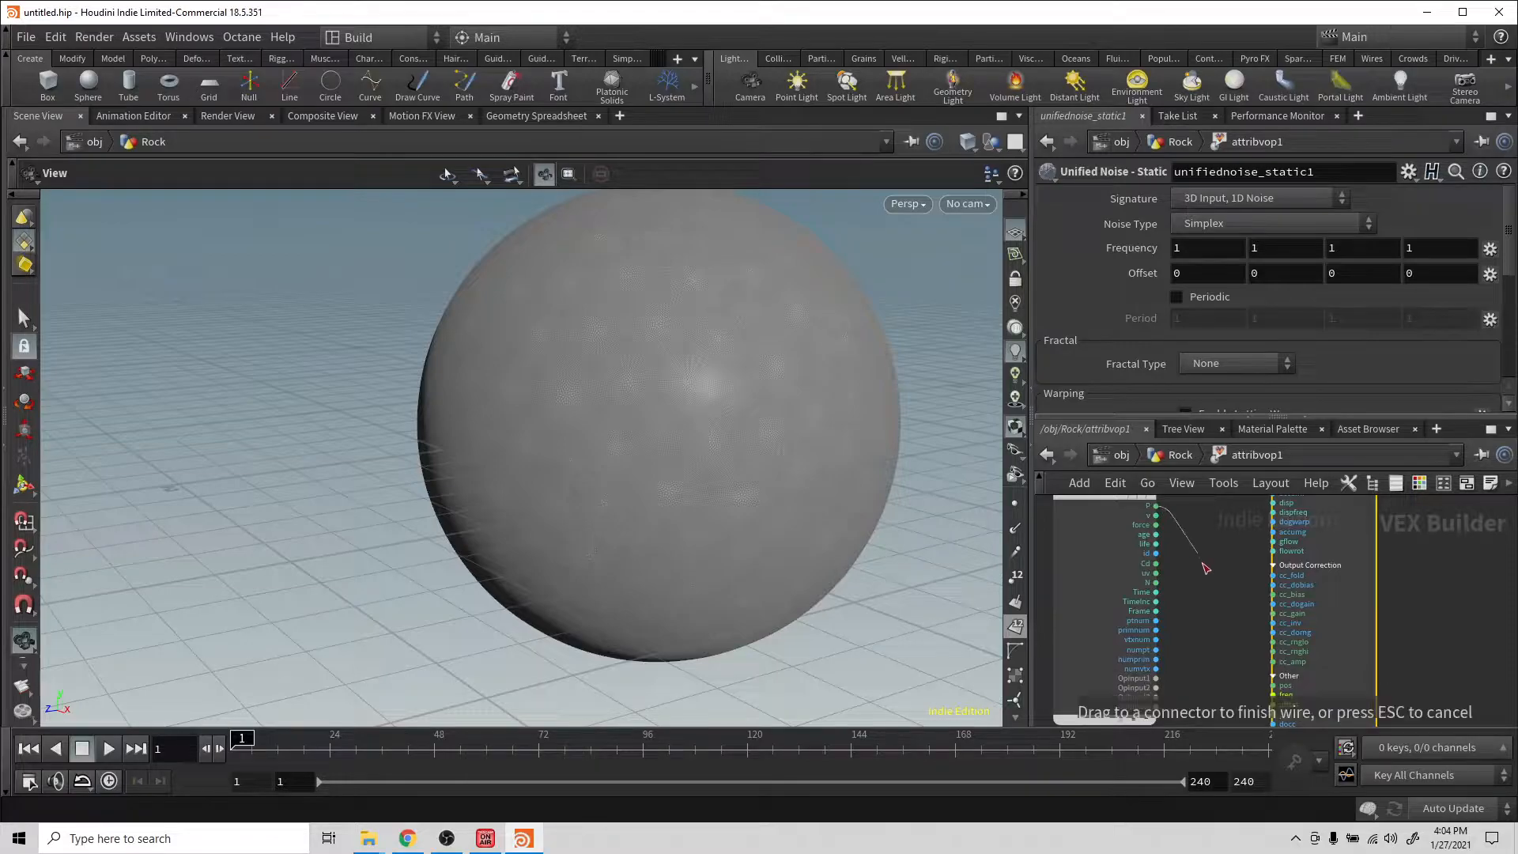
pyautogui.click(1271, 685)
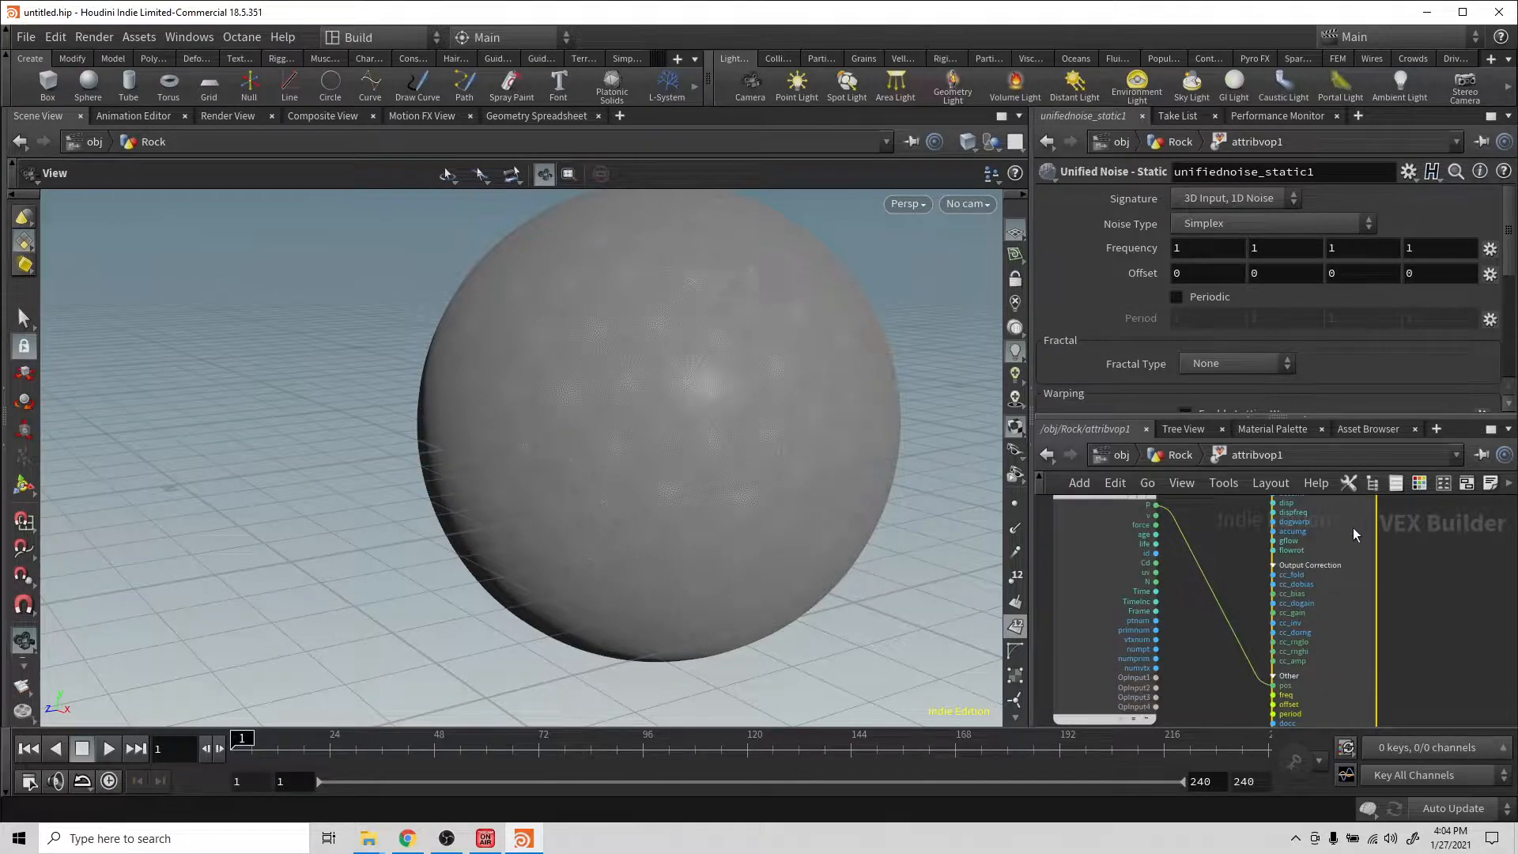
# Step: Add a Displace Along Normal node with the static noise output wired into its amount input
pyautogui.moveTo(1405, 587); pyautogui.dragTo(1219, 606, button='middle')
pyautogui.scroll(-1, 1250, 654)
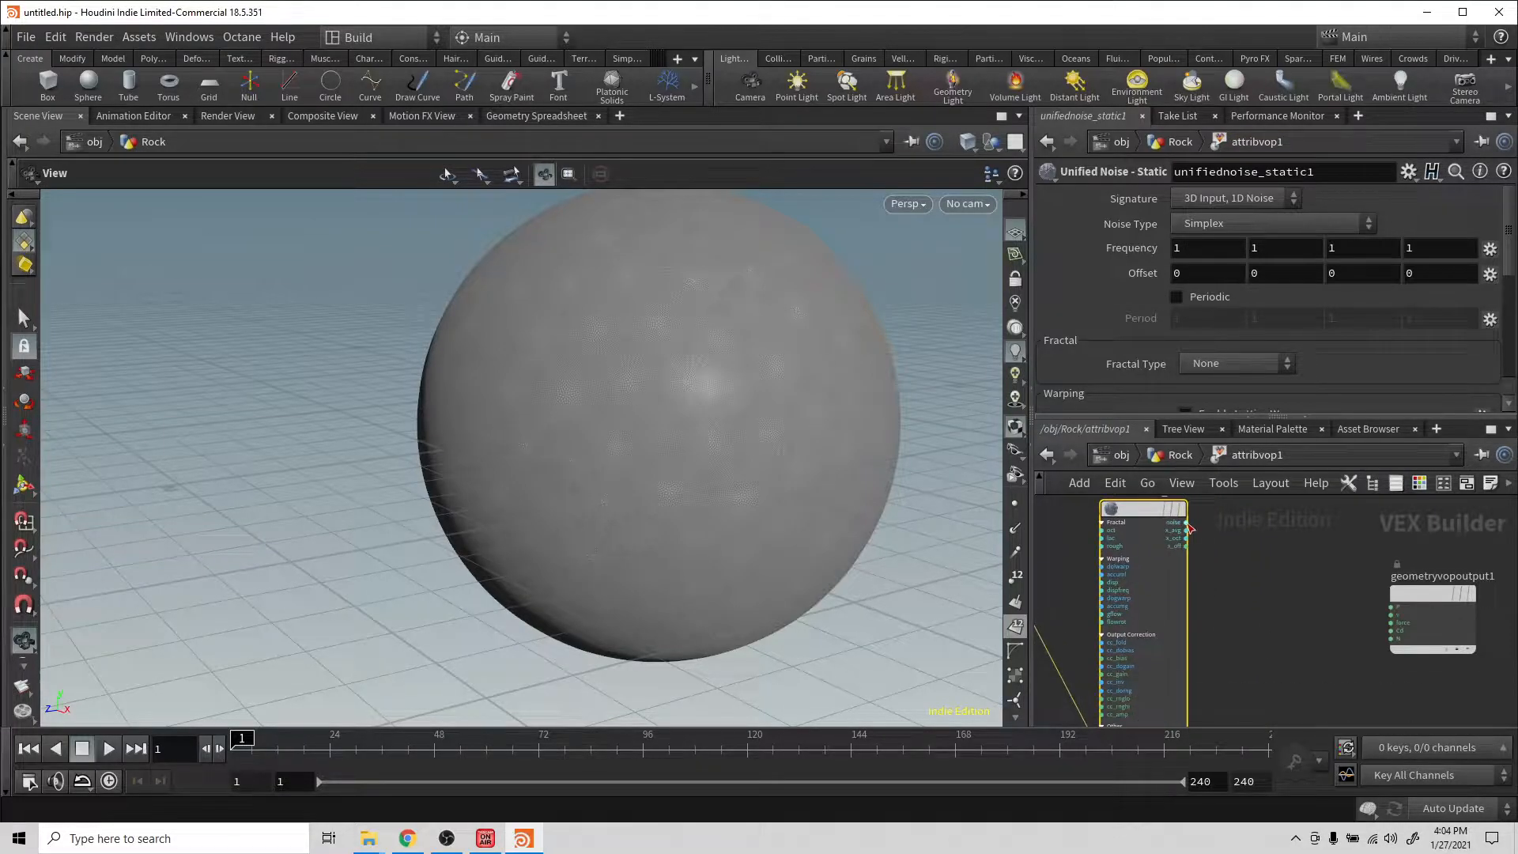
pyautogui.moveTo(1186, 523); pyautogui.dragTo(1234, 581)
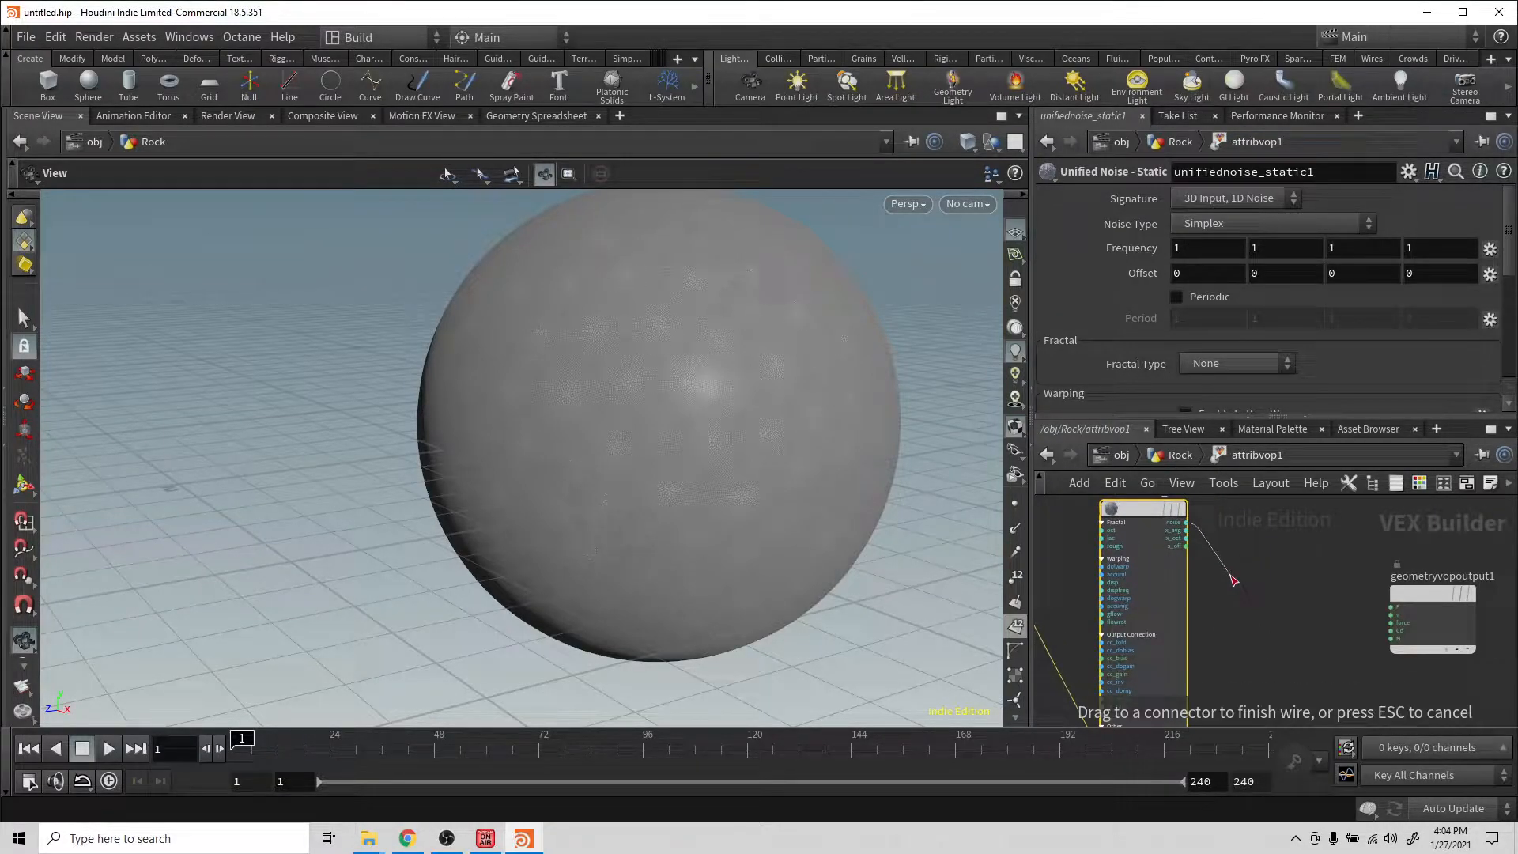
pyautogui.press('Tab')
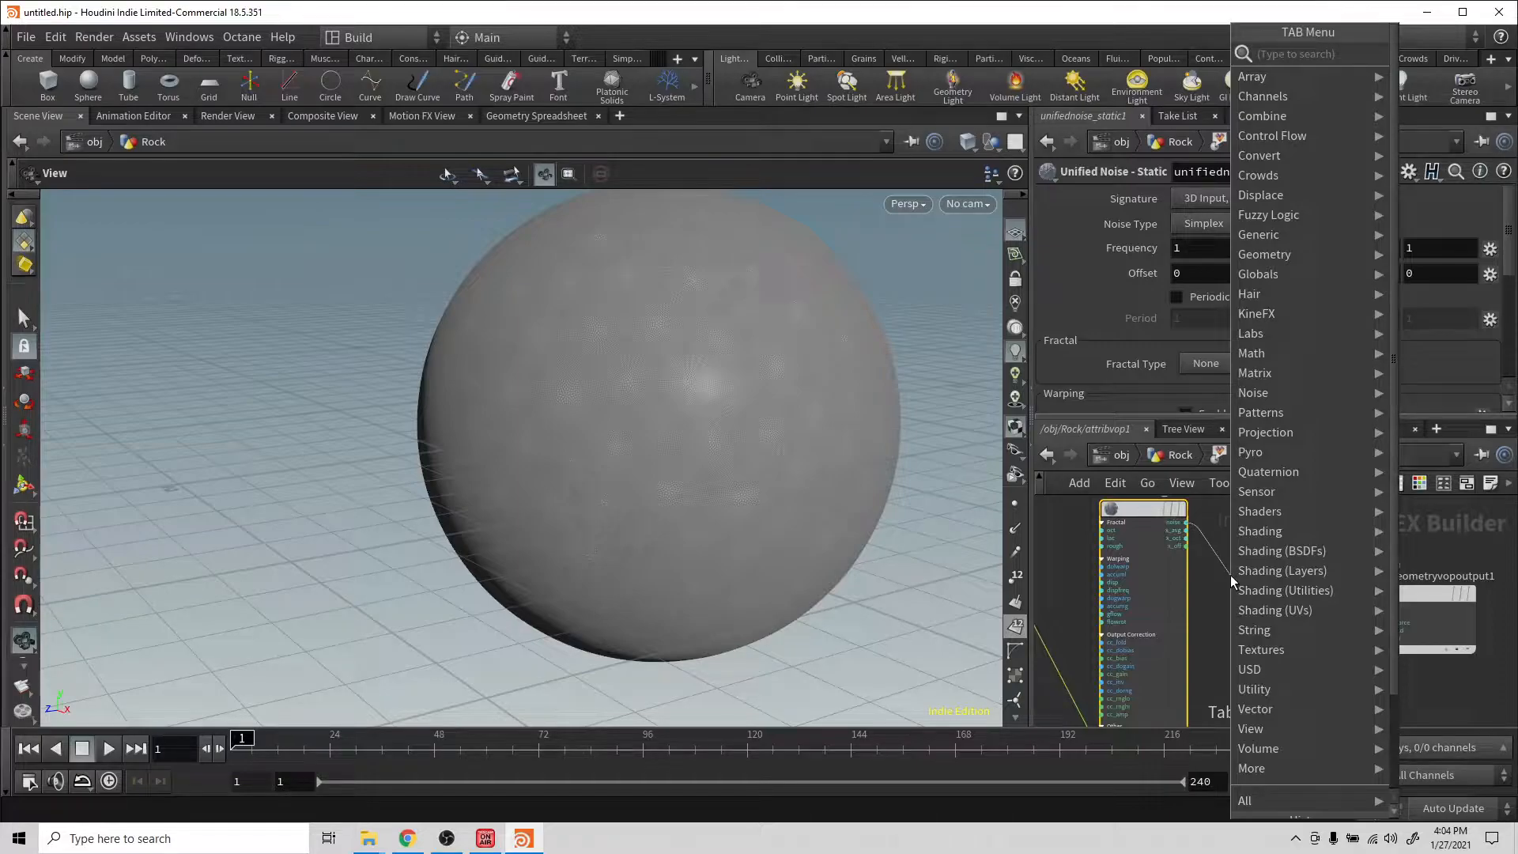
pyautogui.write('displace')
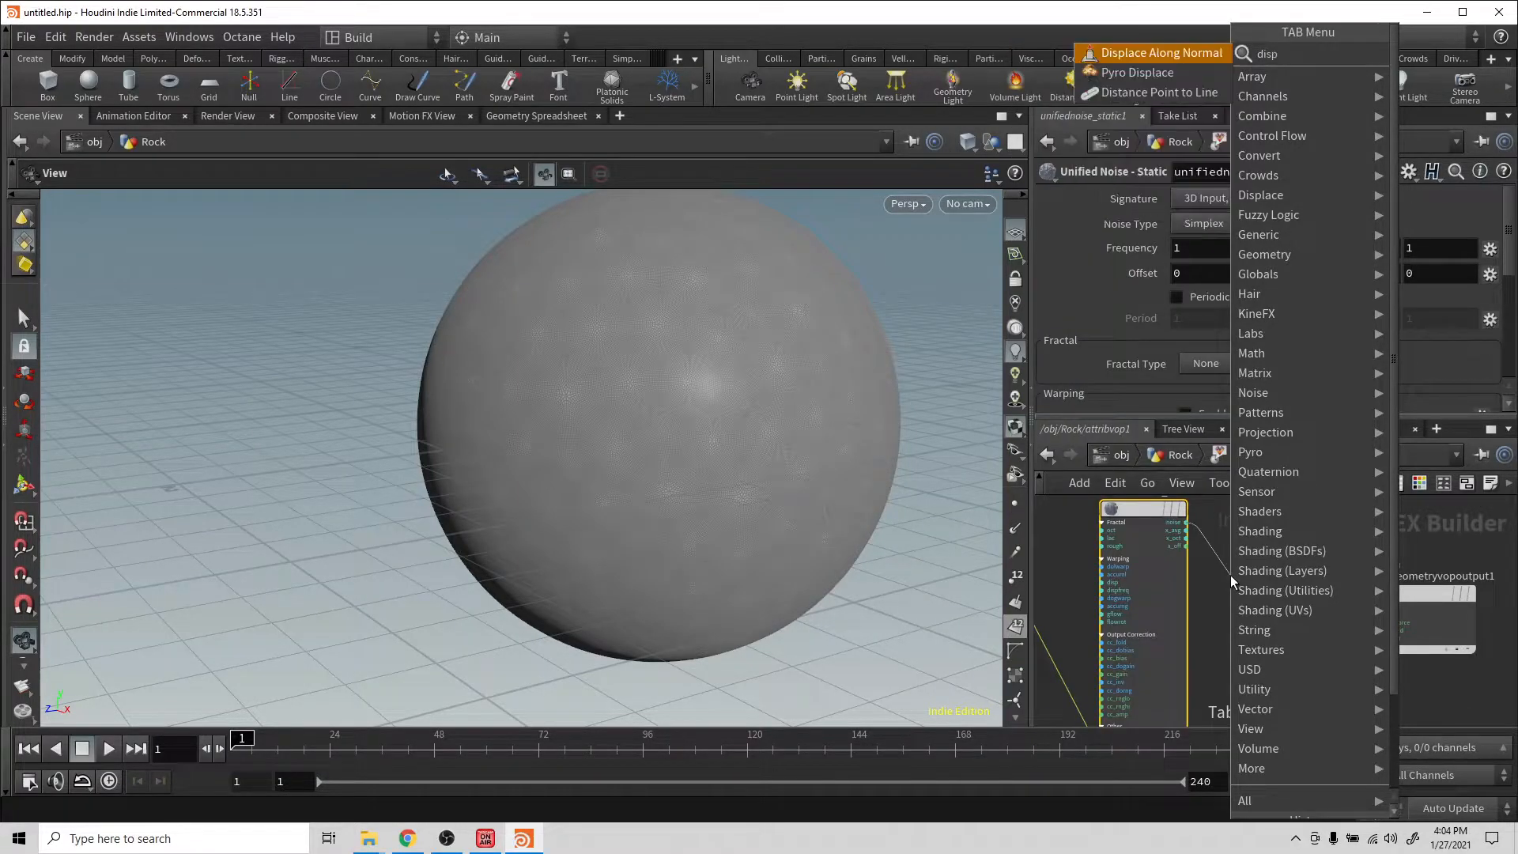
pyautogui.press('Return')
pyautogui.press('l')
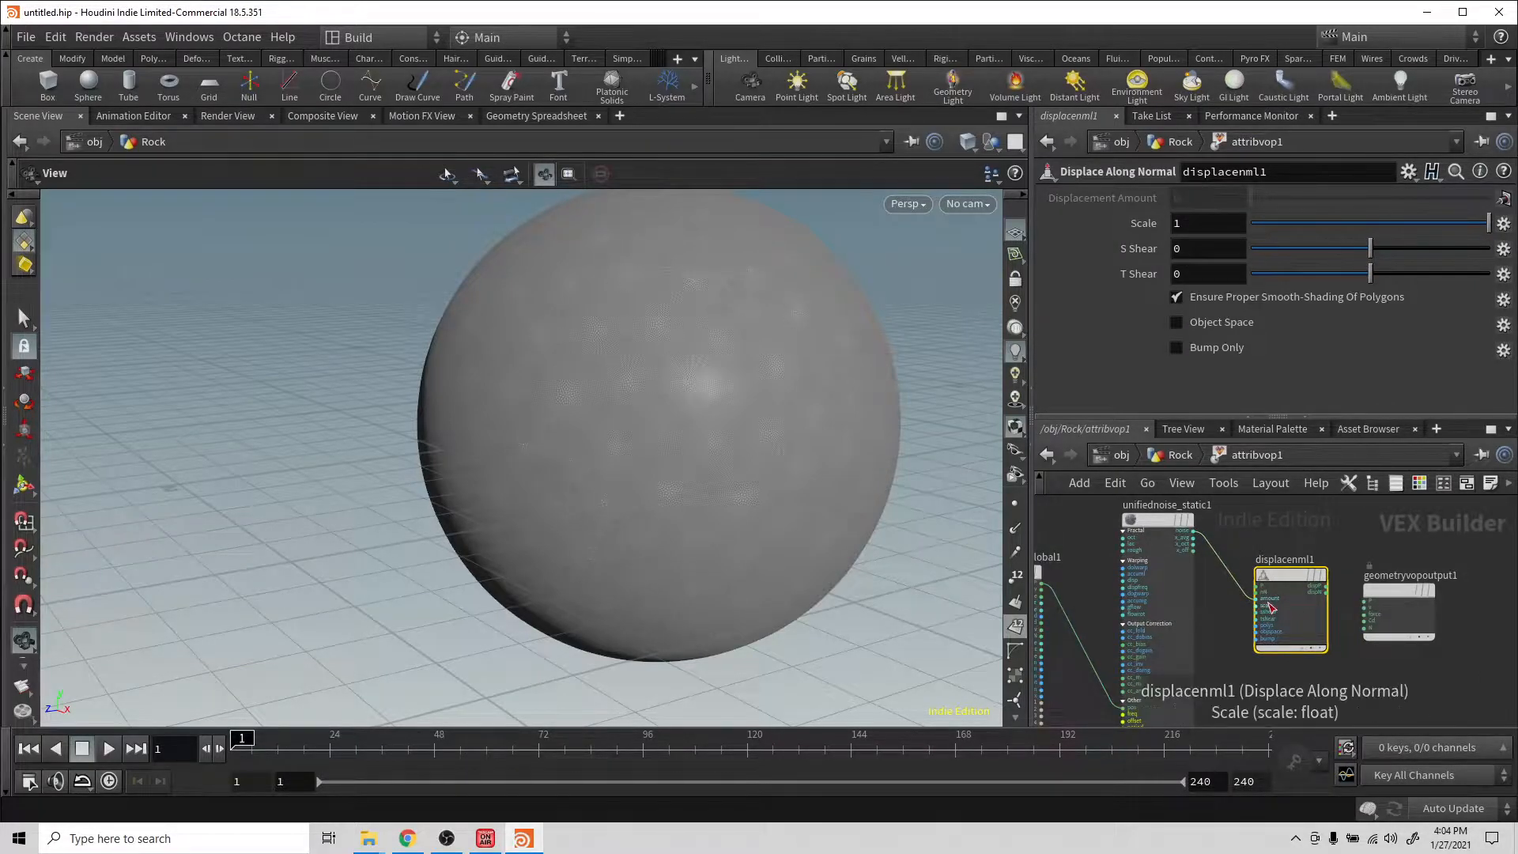
pyautogui.moveTo(1250, 597); pyautogui.dragTo(1256, 598)
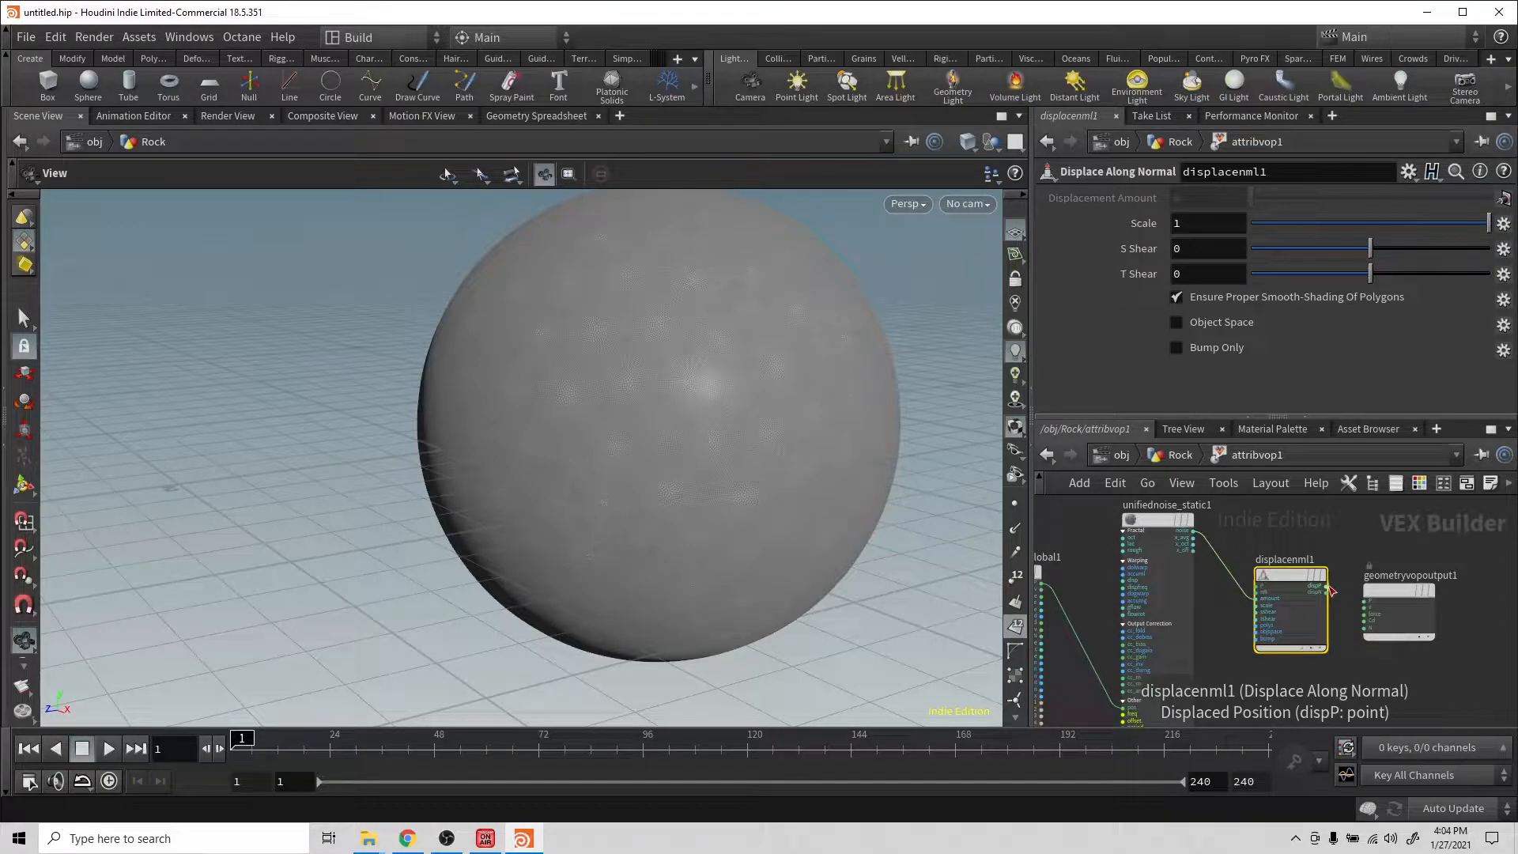
# Step: Connect the Displace Along Normal node's dispP output to P on the geometry output and inspect the deformed sphere
pyautogui.moveTo(1332, 590); pyautogui.dragTo(1366, 602)
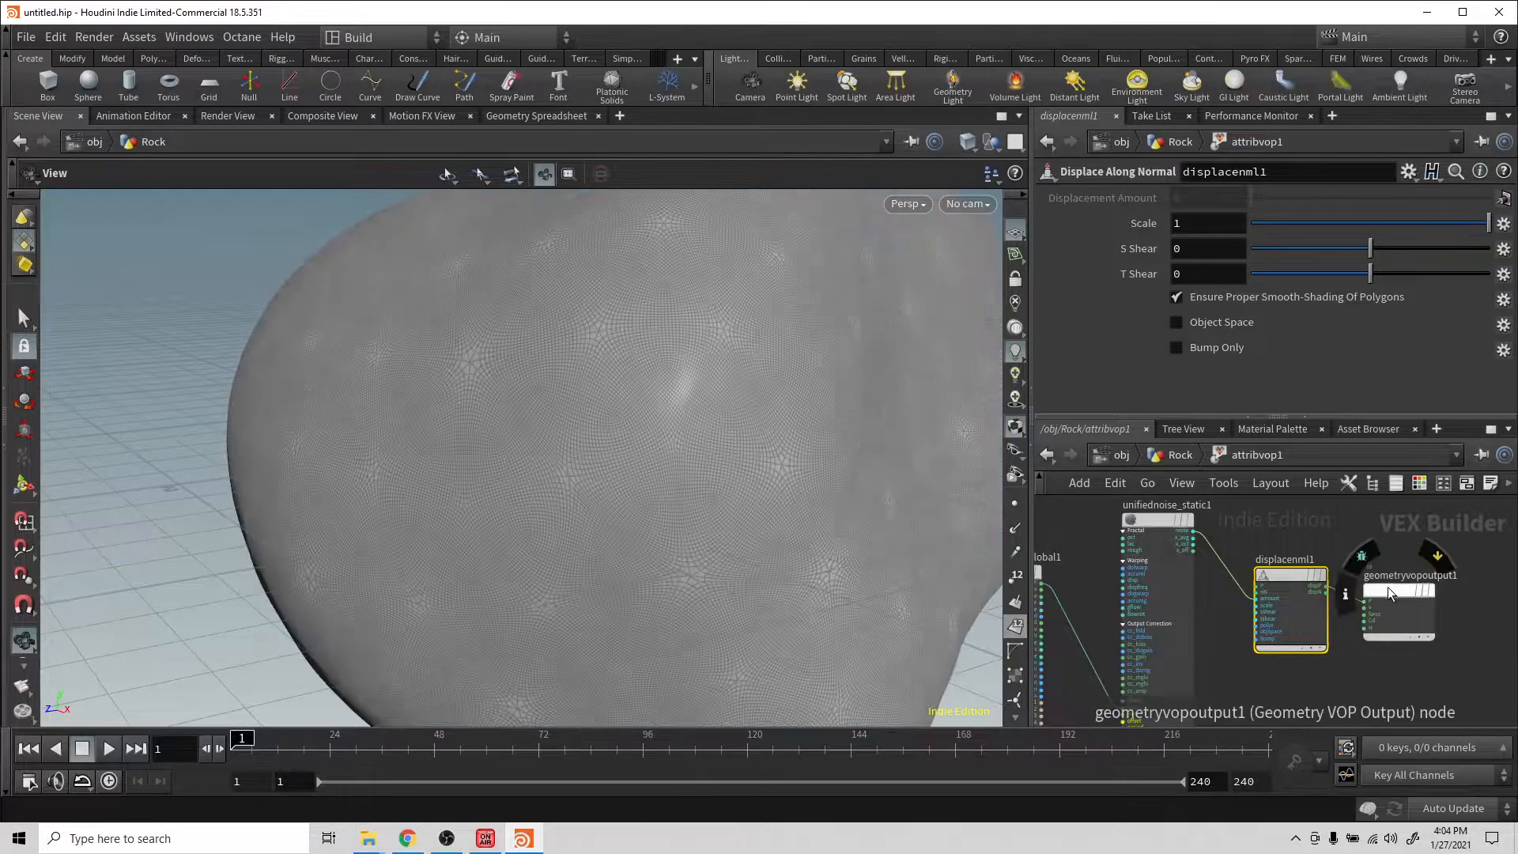
pyautogui.scroll(-3, 752, 444)
pyautogui.scroll(-2, 752, 443)
pyautogui.moveTo(743, 440); pyautogui.dragTo(685, 446)
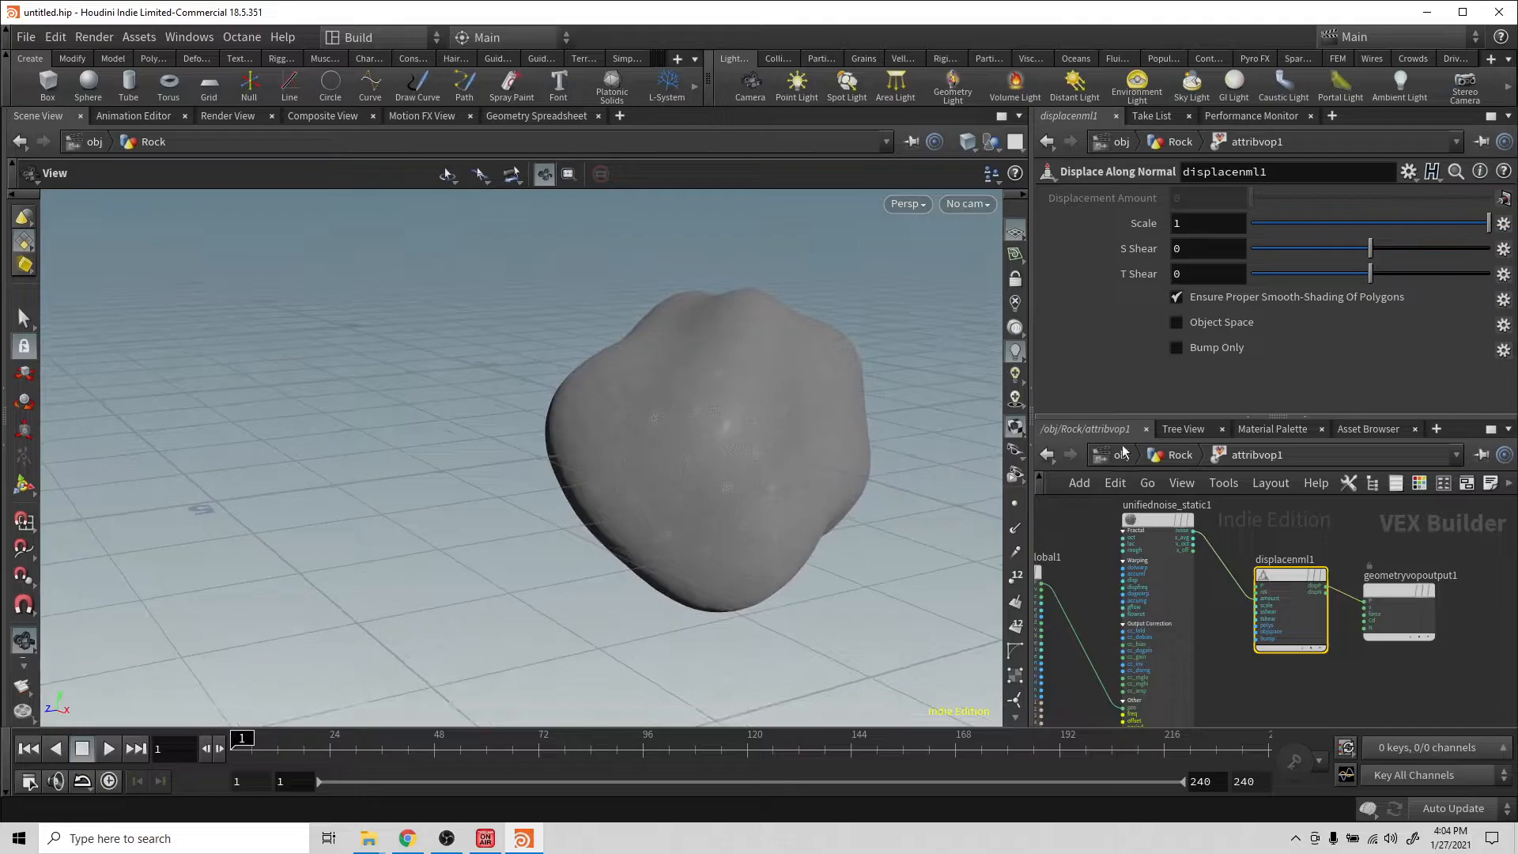
pyautogui.moveTo(850, 482); pyautogui.dragTo(800, 471)
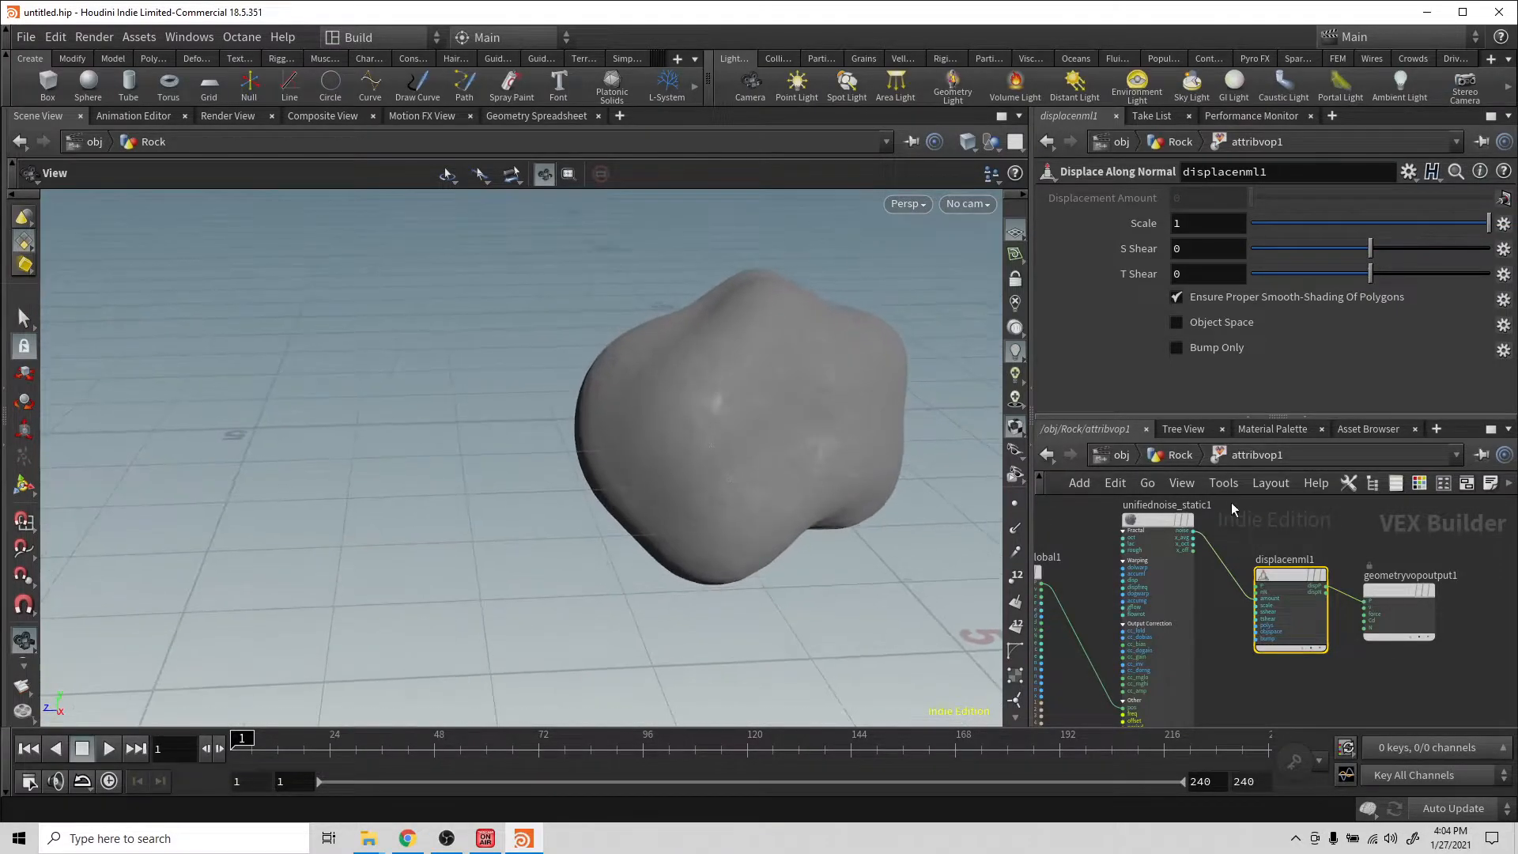
# Step: Try Perlin and Value Noise | Fast on the Unified Noise - Static node, and set its noise type to Worley/Cellular | F1
pyautogui.click(1153, 517)
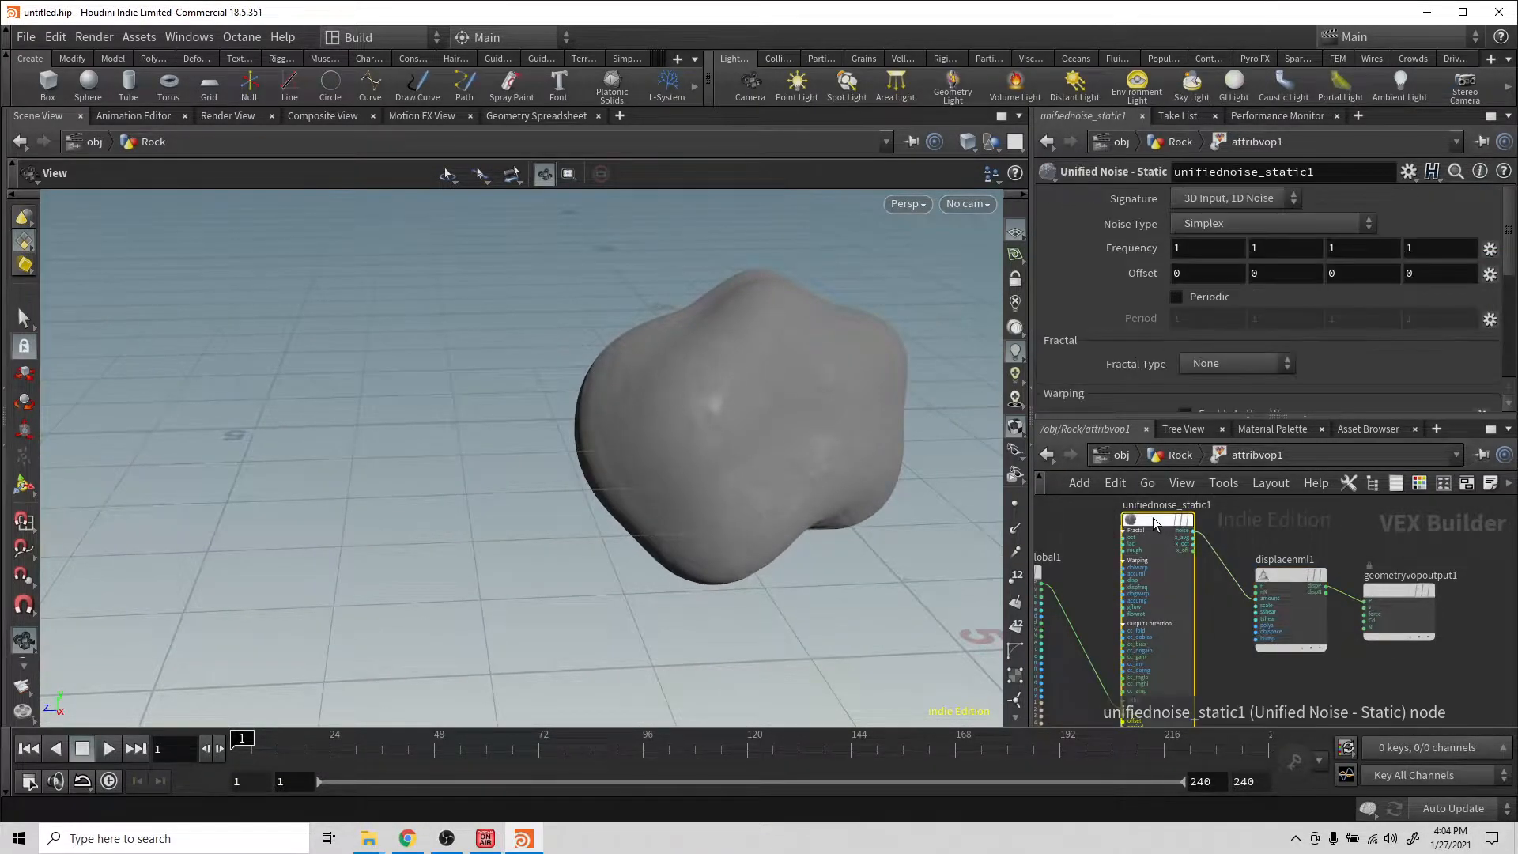
pyautogui.click(1216, 226)
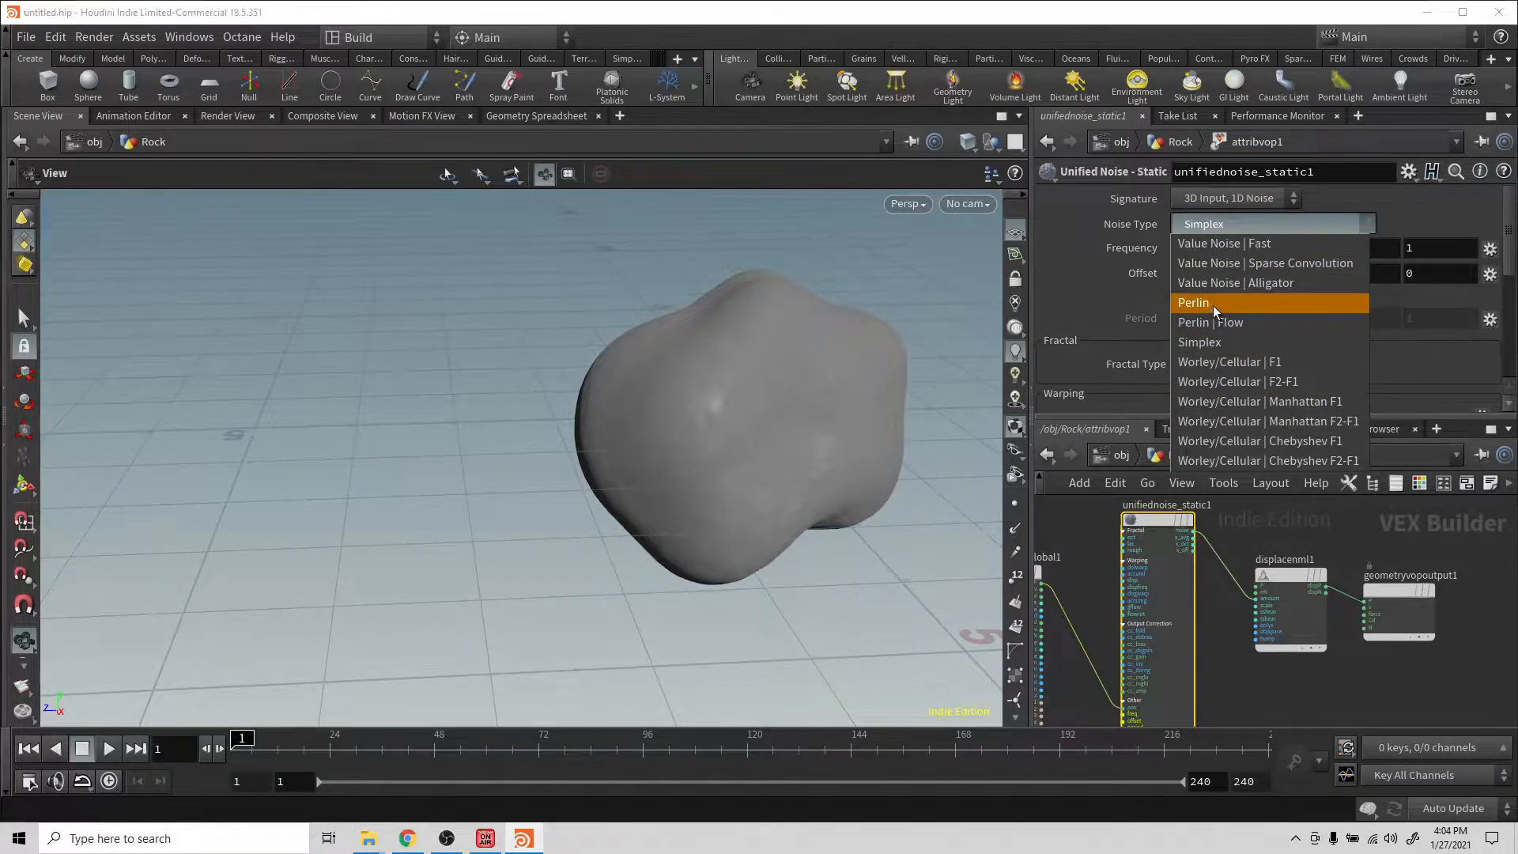
pyautogui.click(1213, 305)
pyautogui.click(1214, 224)
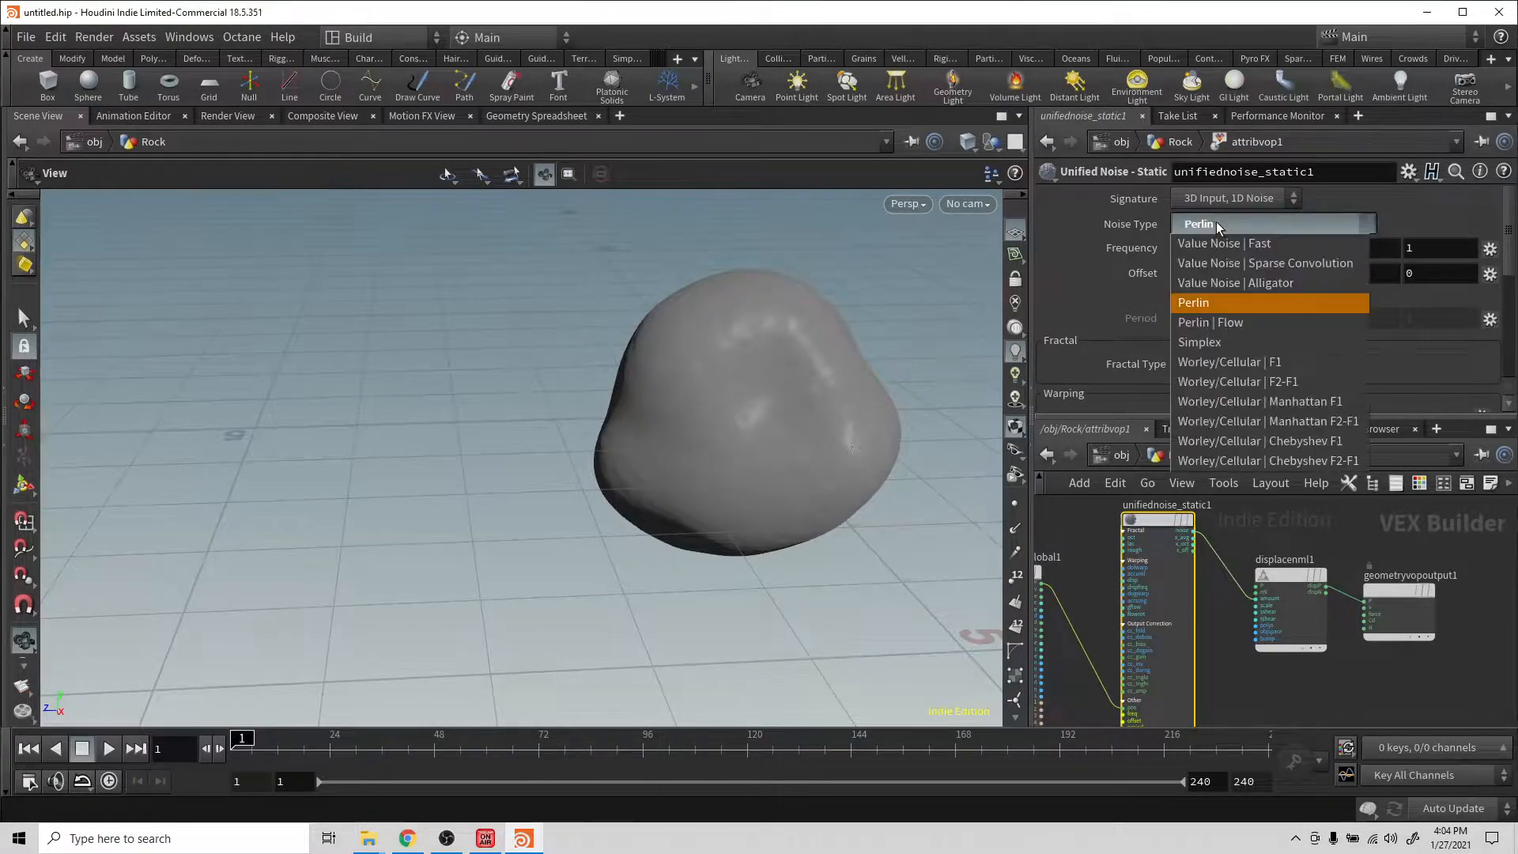
pyautogui.click(1210, 244)
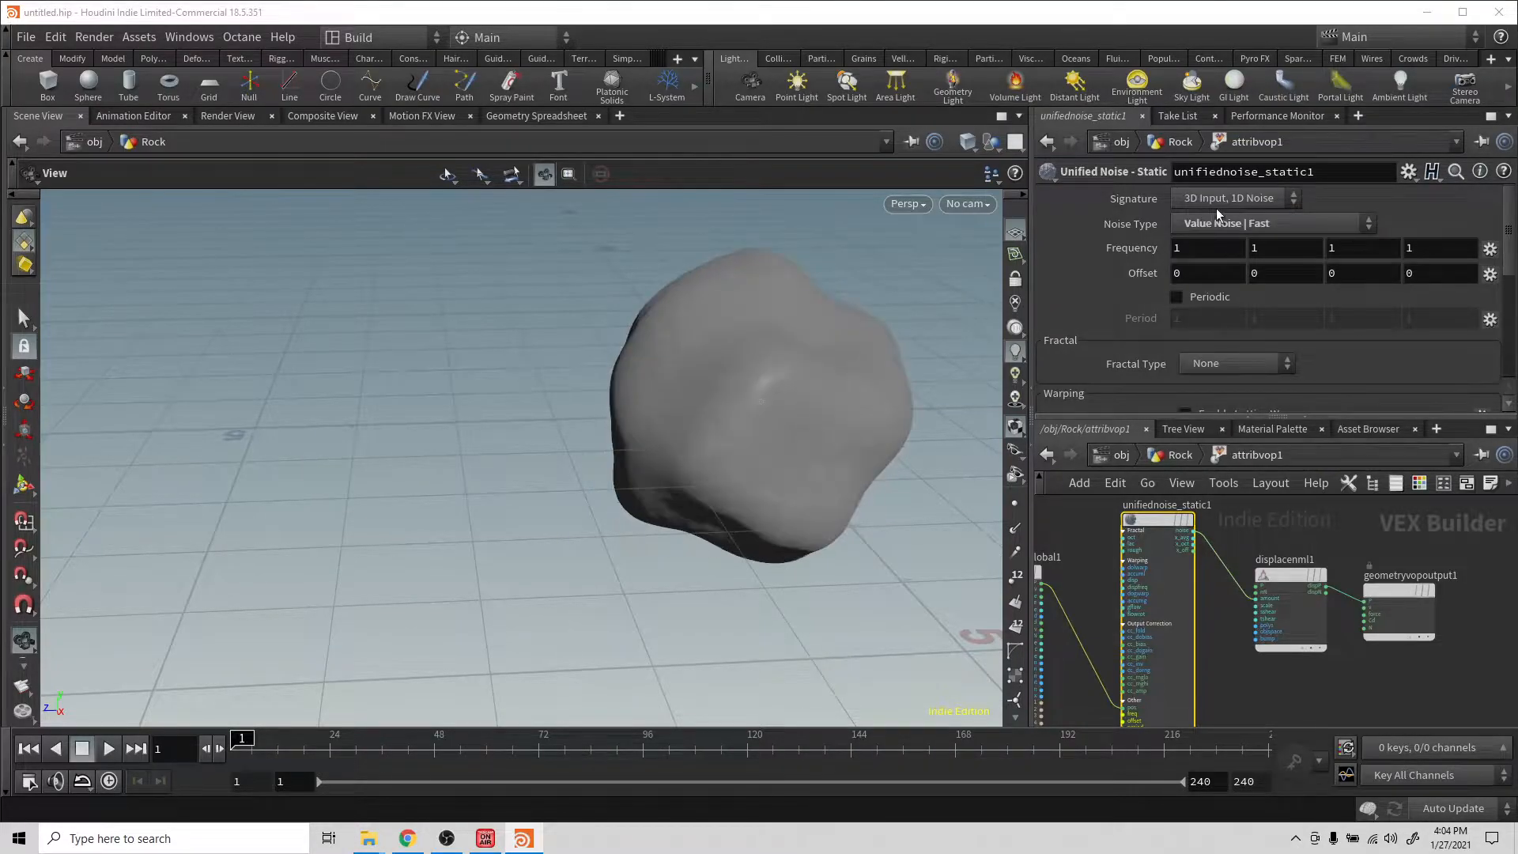
pyautogui.click(1222, 222)
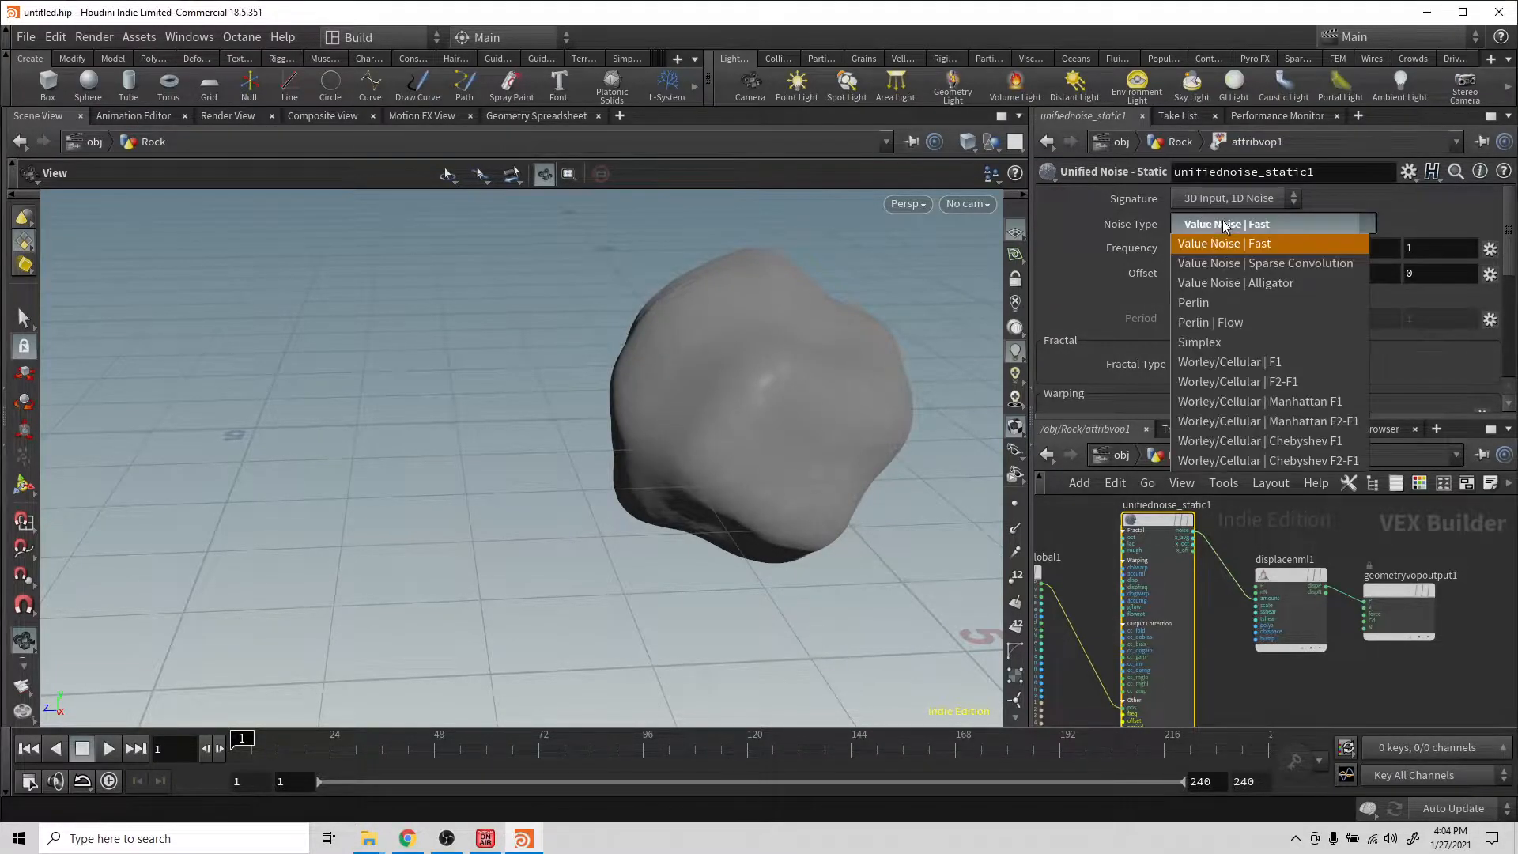
pyautogui.click(1215, 363)
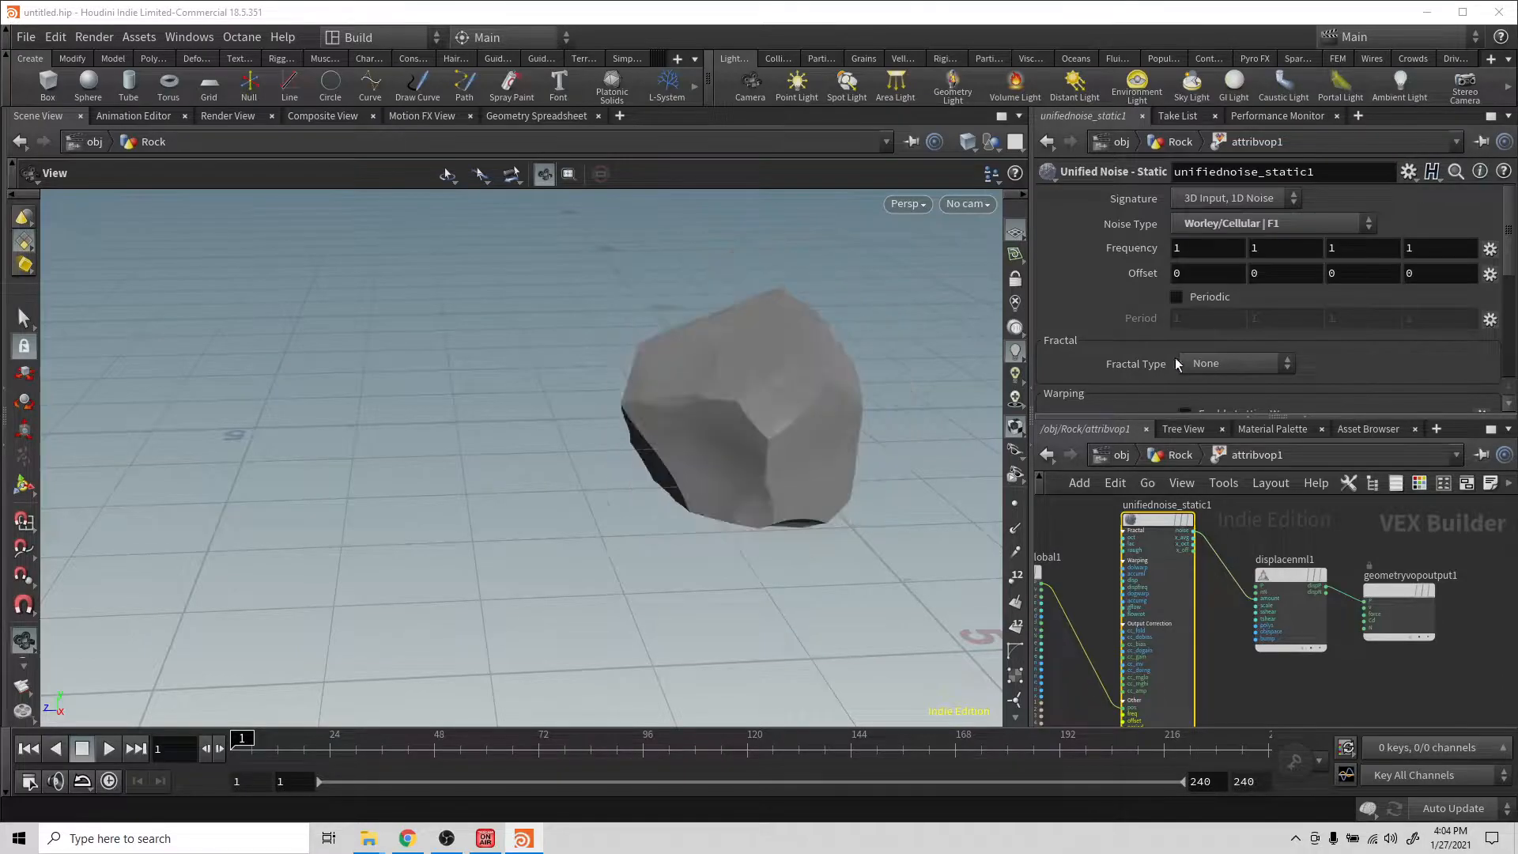
# Step: Move the displacement and geometry output nodes further along and insert a Multiply node on the wire between the static noise and Displace Along Normal
pyautogui.moveTo(820, 385); pyautogui.dragTo(772, 389)
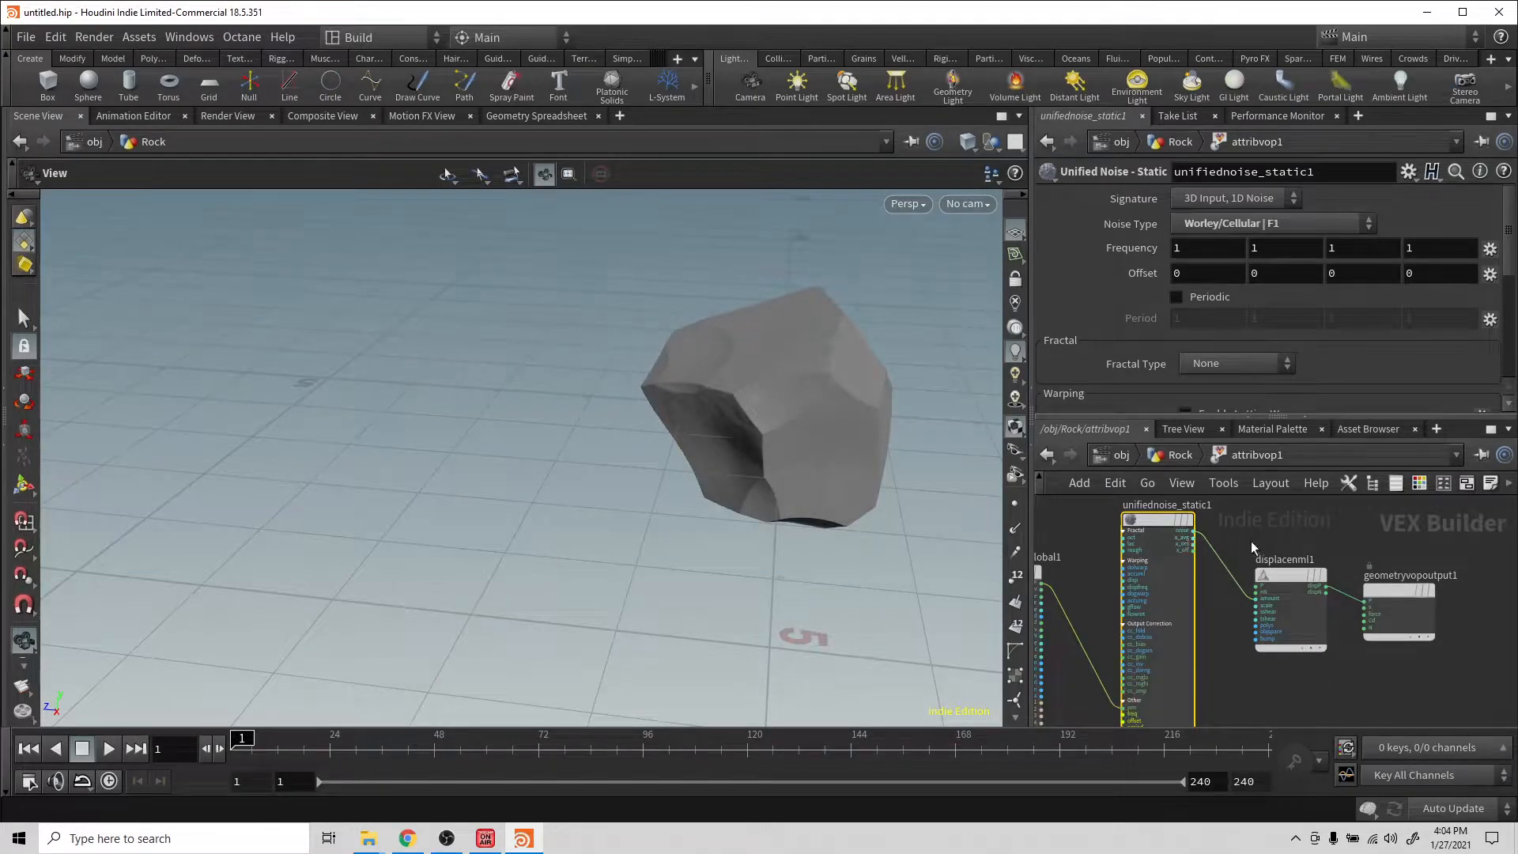
pyautogui.moveTo(1264, 519); pyautogui.dragTo(1403, 648)
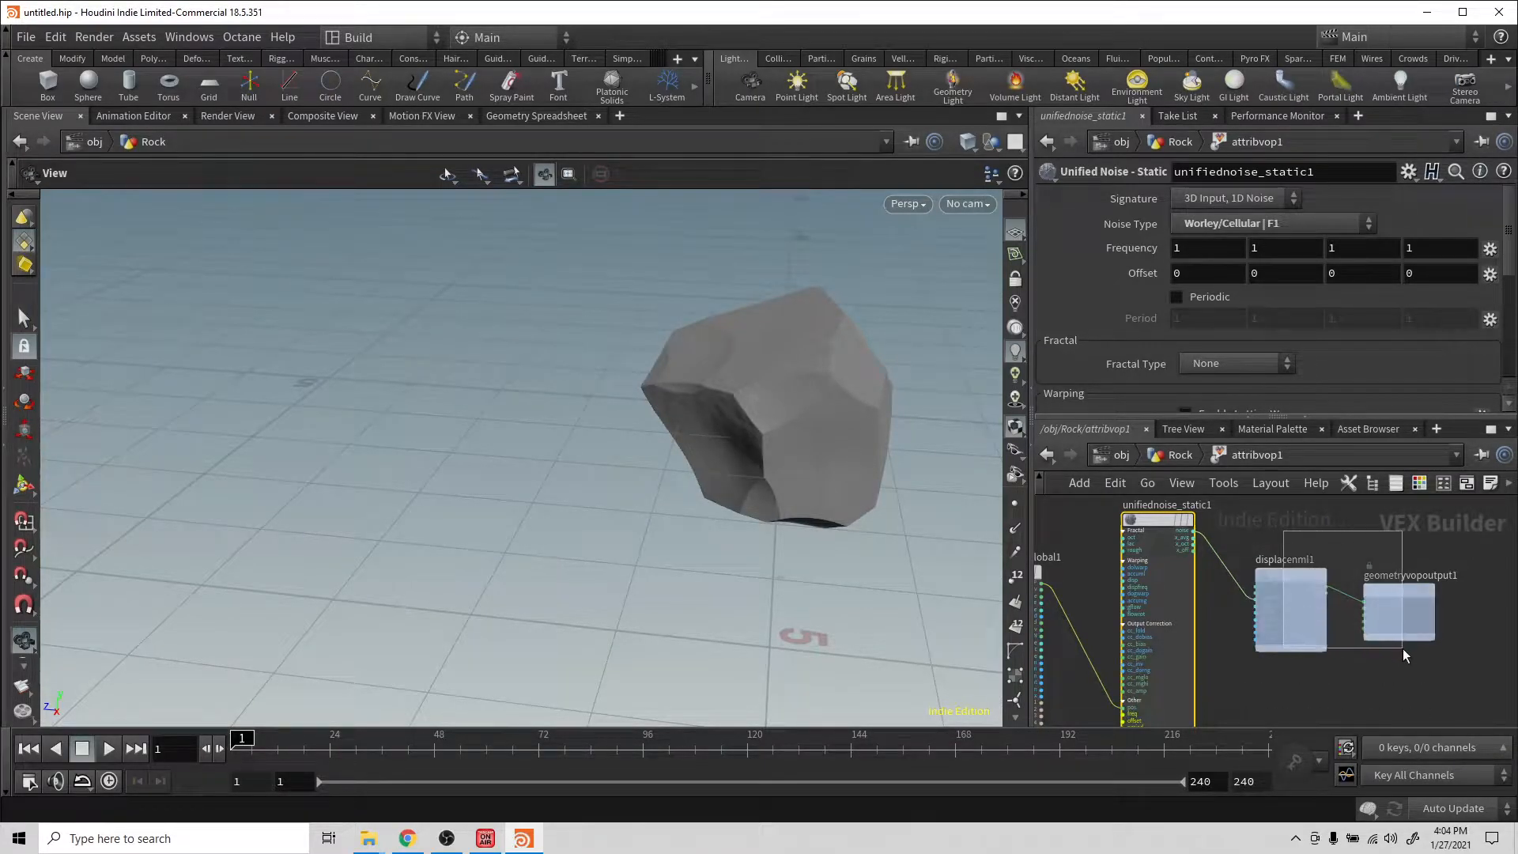
pyautogui.moveTo(1297, 574); pyautogui.dragTo(1393, 541)
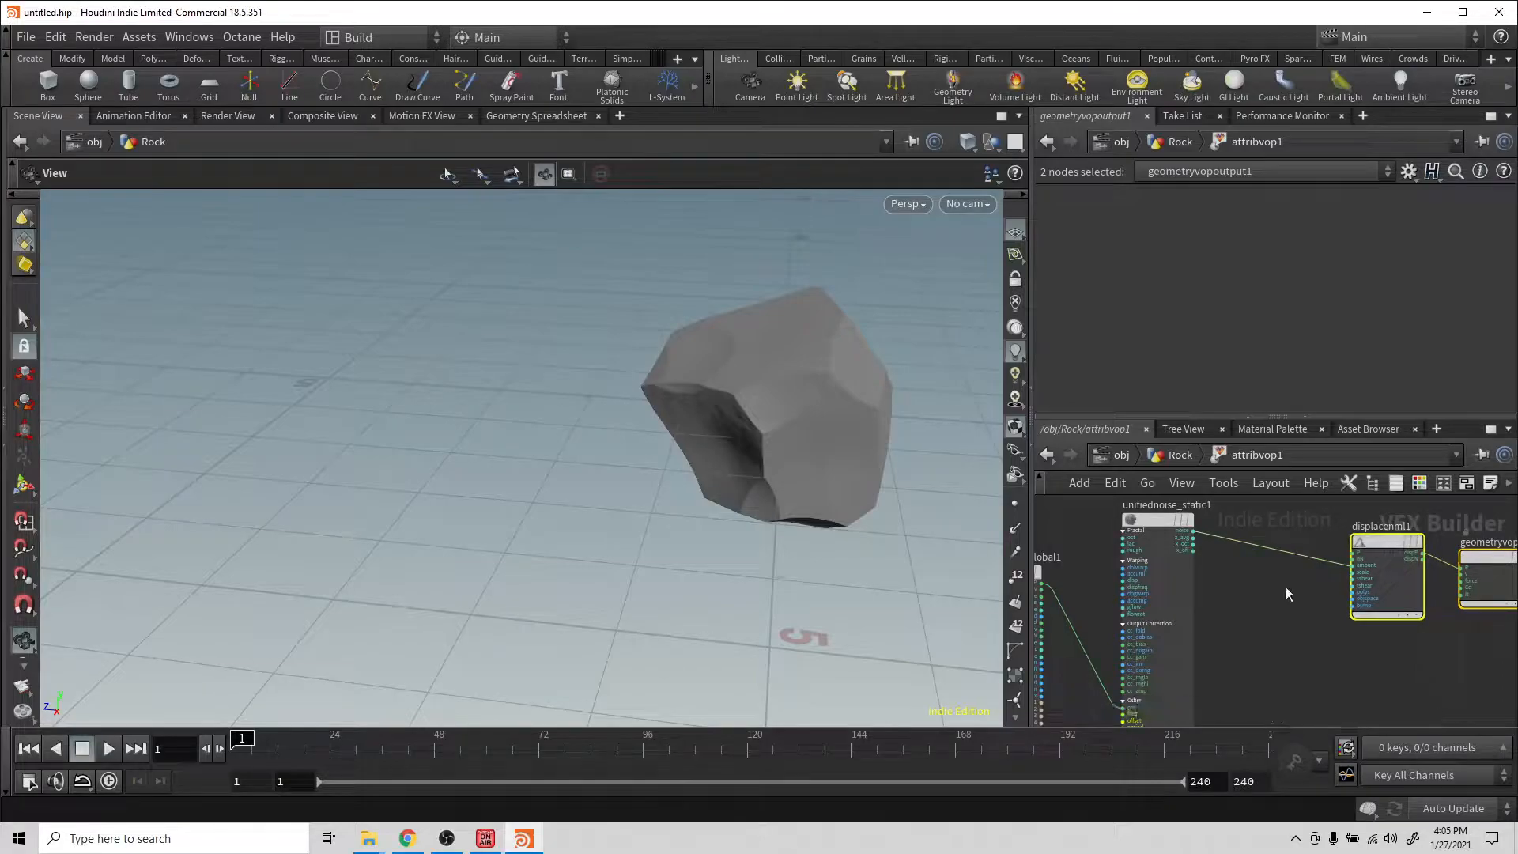
pyautogui.press('Tab')
pyautogui.write('mult')
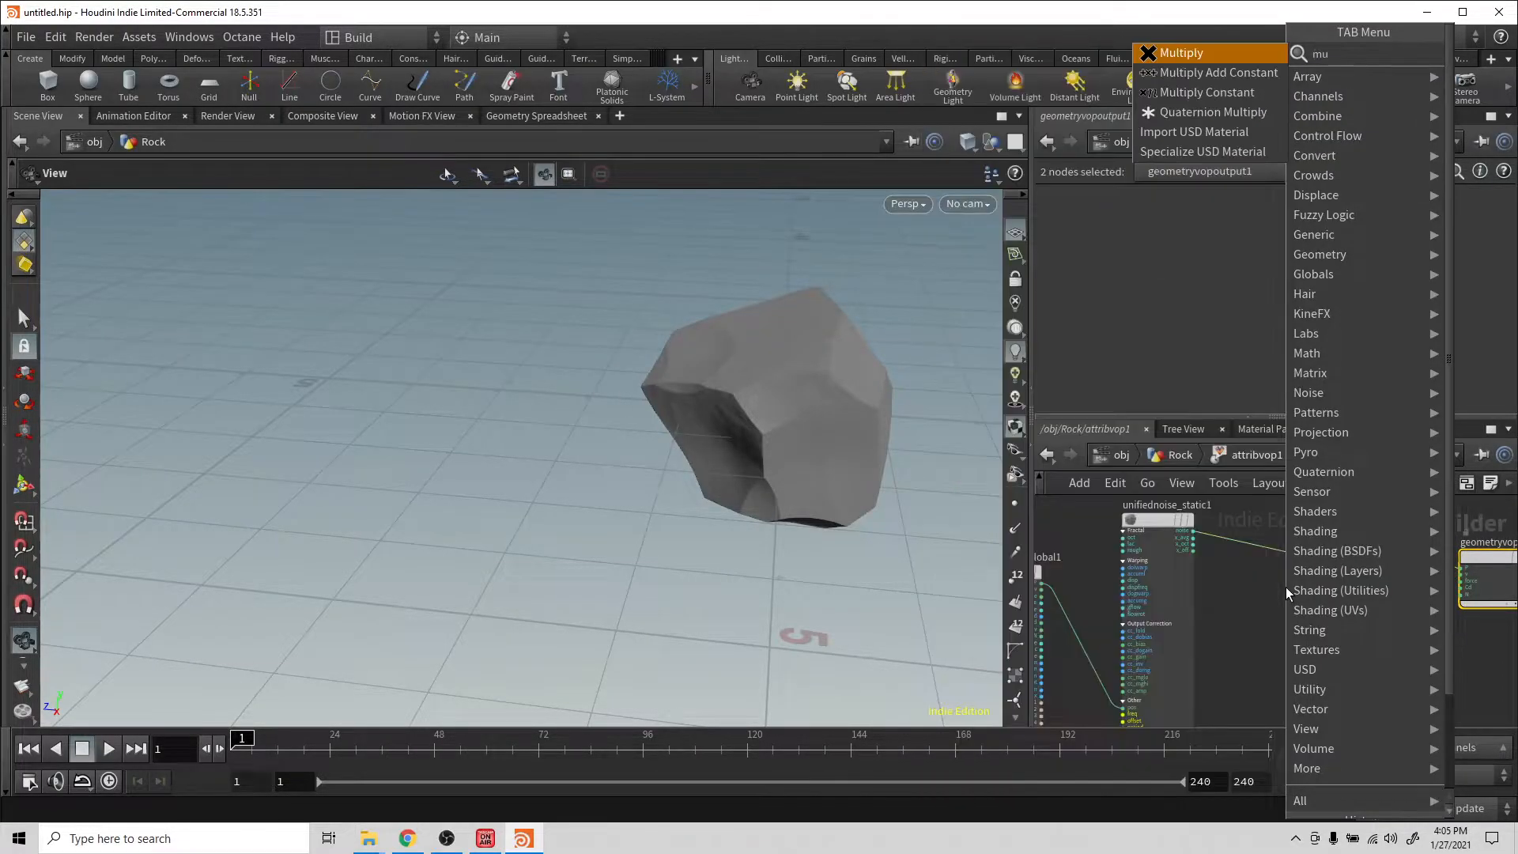
pyautogui.press('Return')
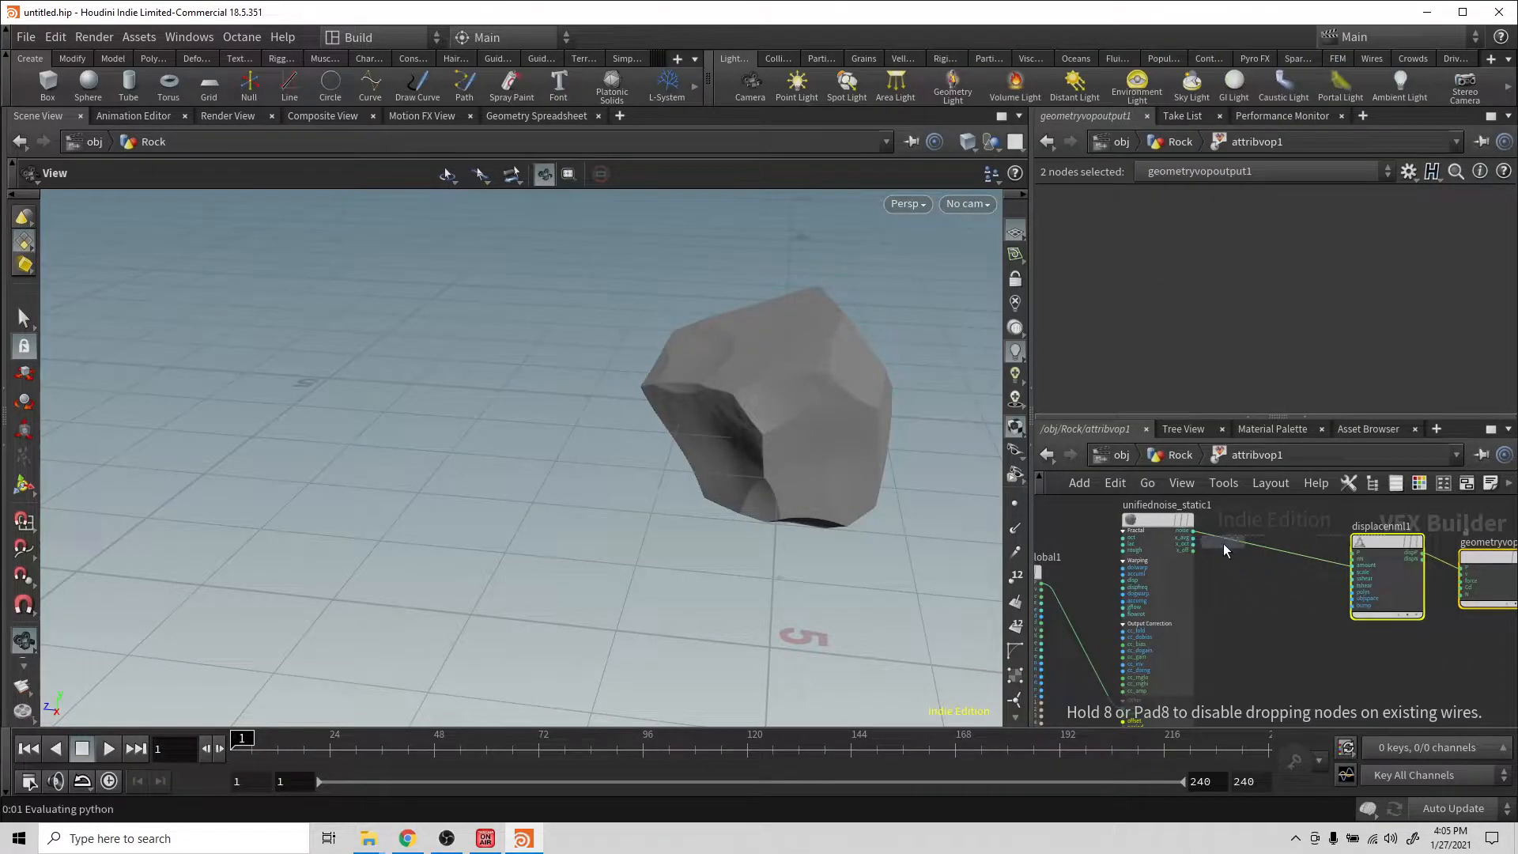
pyautogui.click(1250, 565)
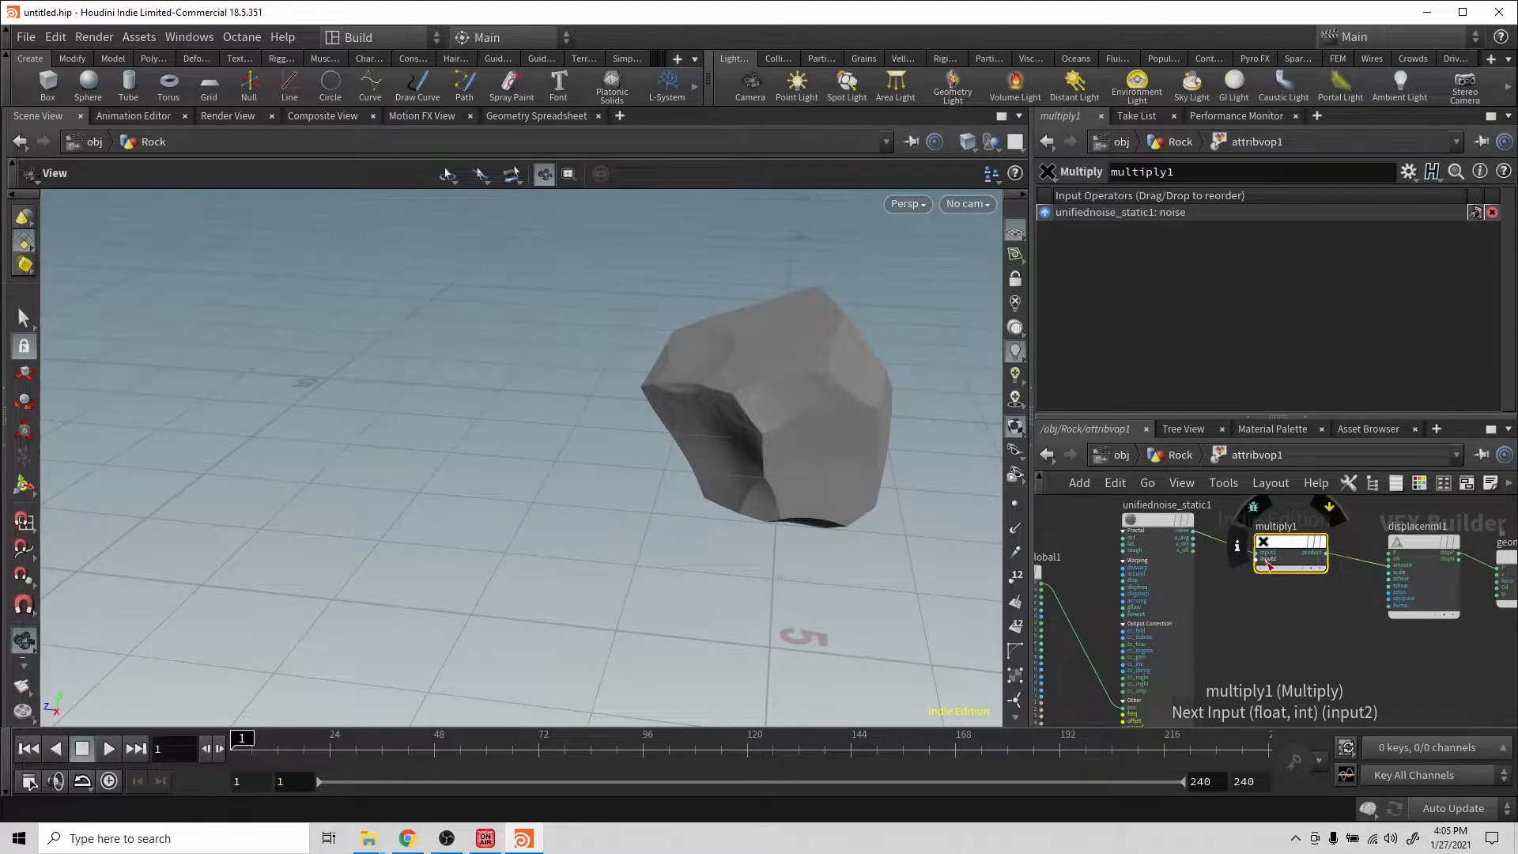
# Step: Add a Constant node below the Multiply node and connect its Value output to the Multiply node's second input
pyautogui.press('Tab')
pyautogui.write('constant')
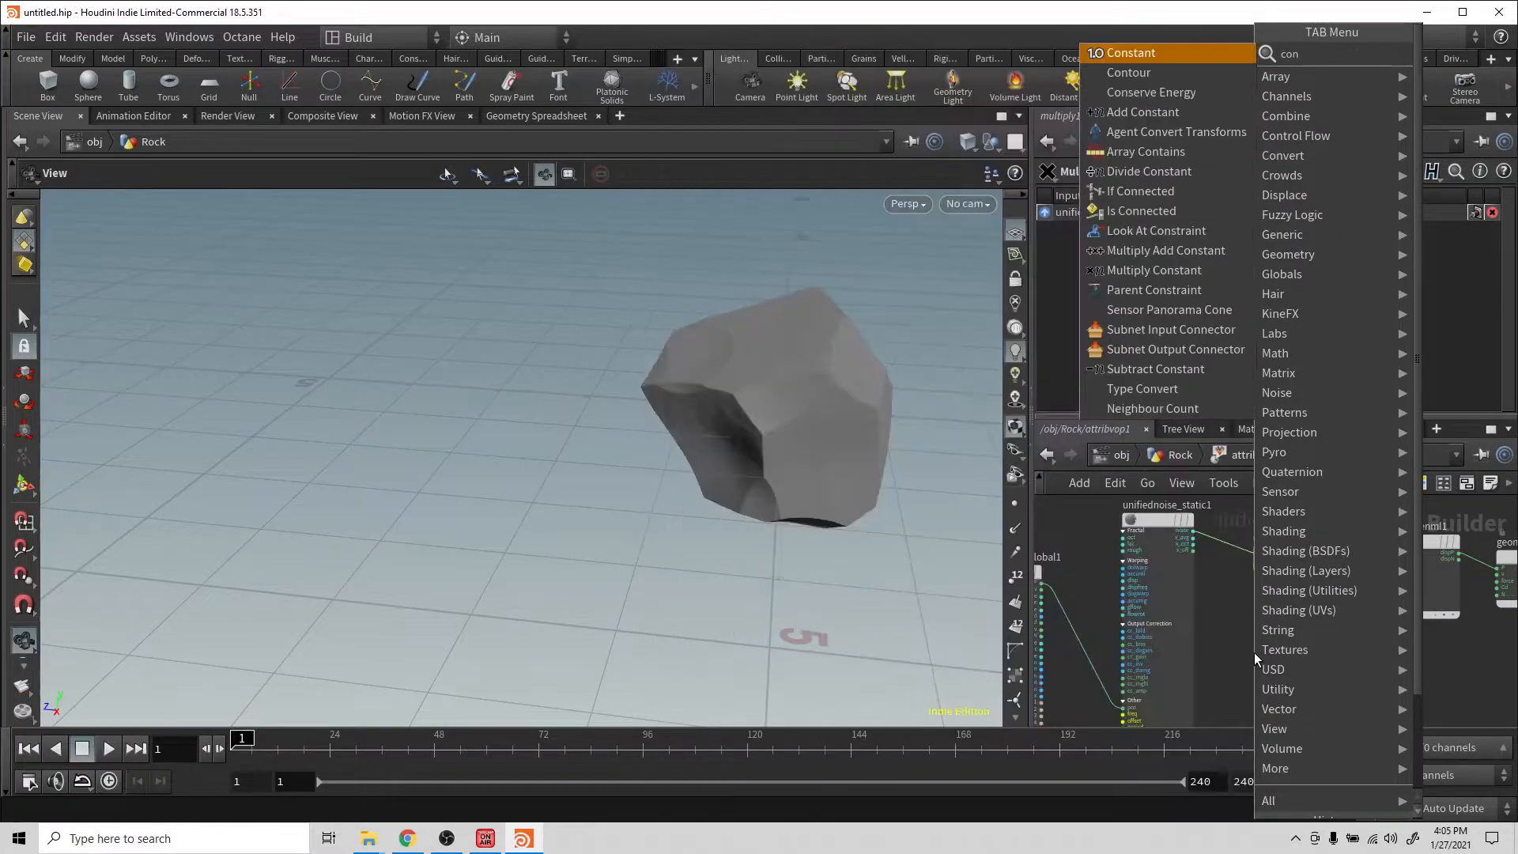
pyautogui.press('Return')
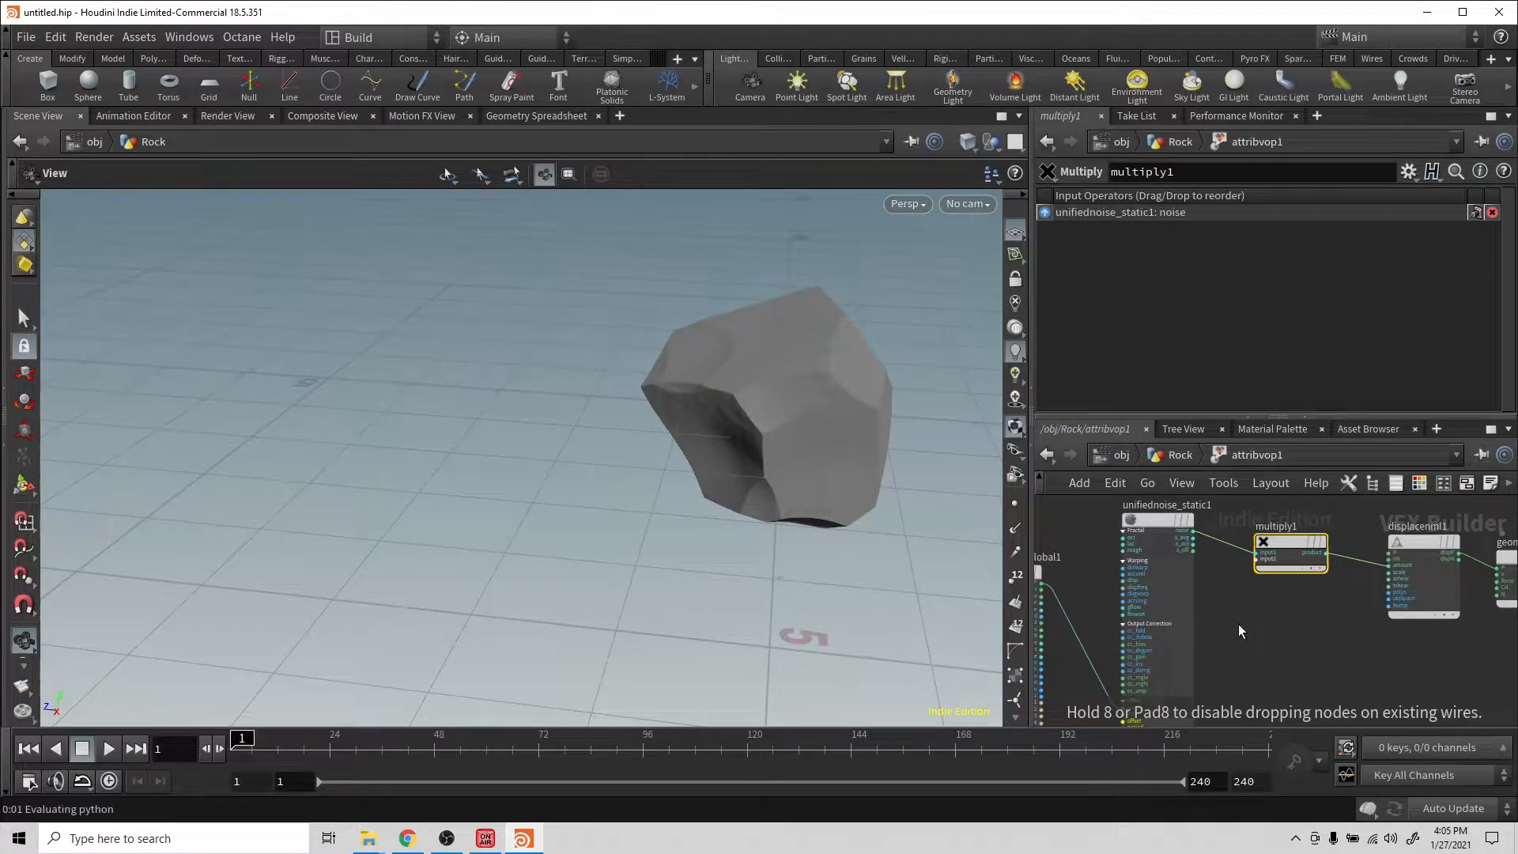
pyautogui.click(1238, 624)
pyautogui.click(1274, 635)
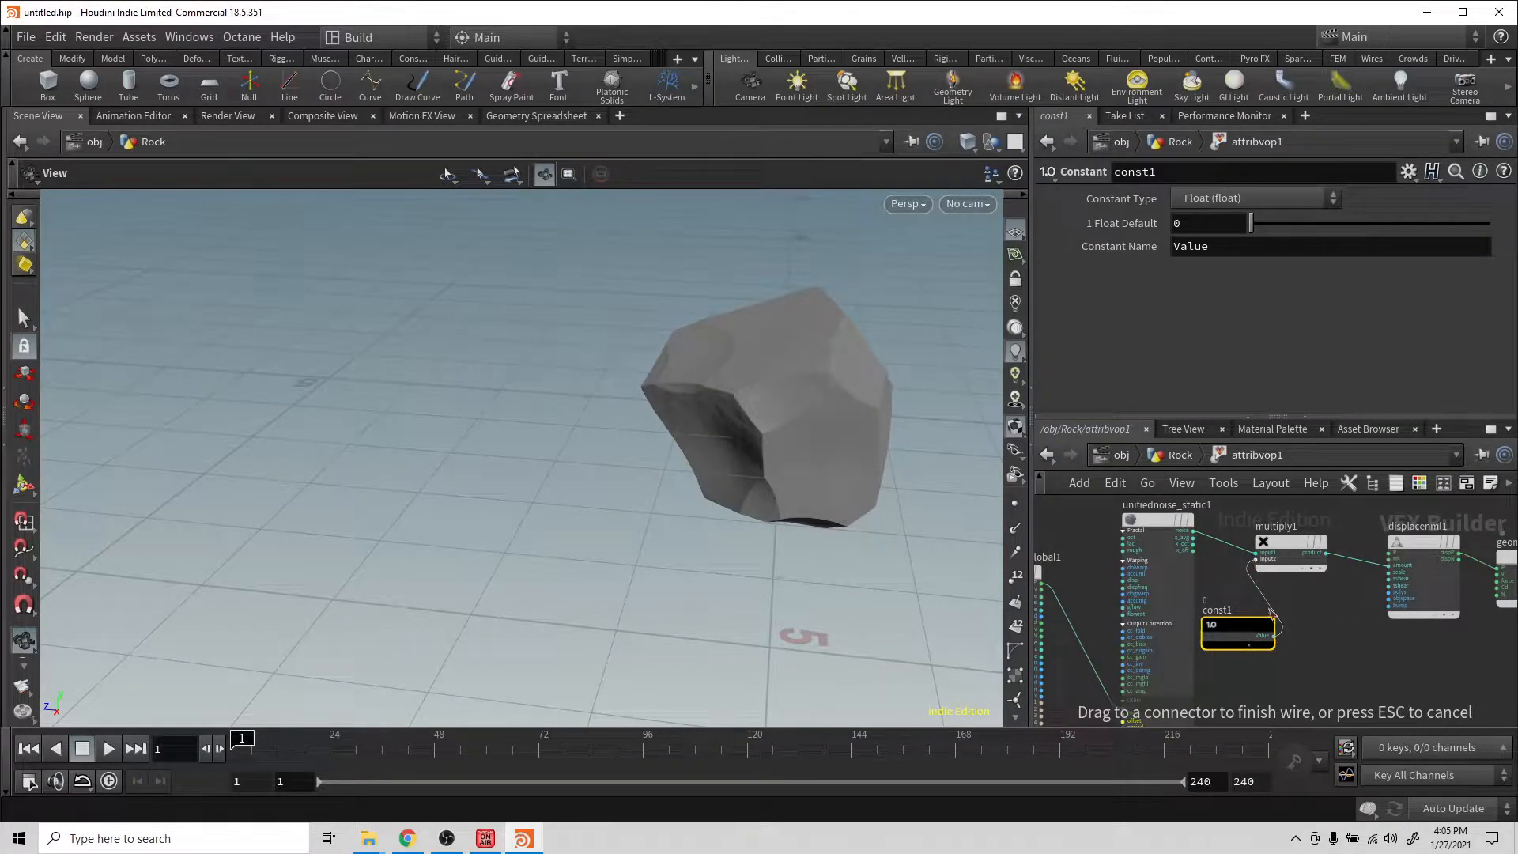
pyautogui.click(1268, 605)
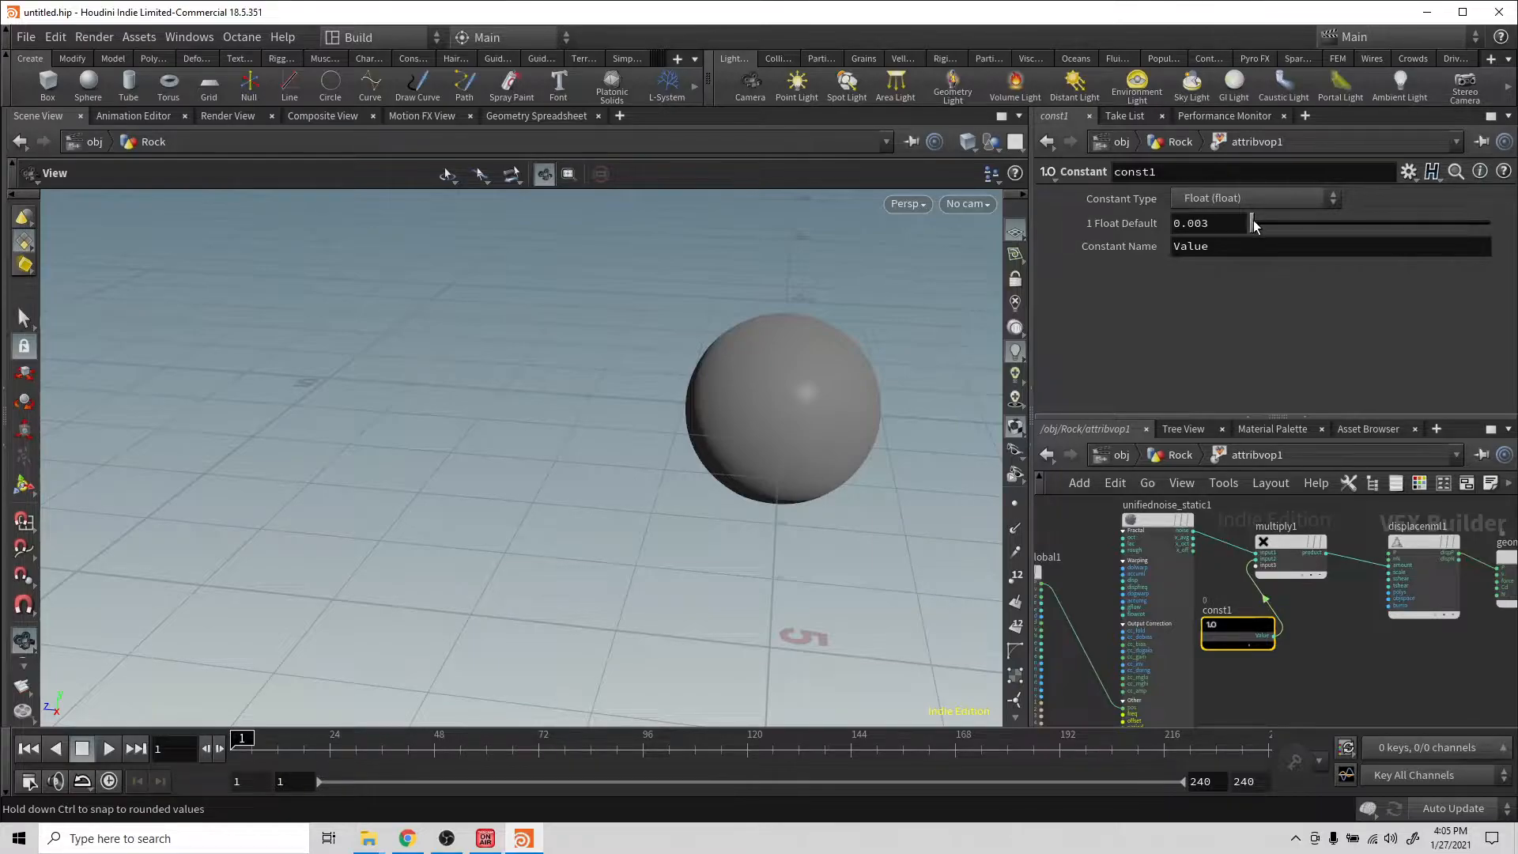
# Step: Try different strengths in the Constant node's 1 Float Default and set it to 1
pyautogui.moveTo(1280, 224); pyautogui.dragTo(1517, 228)
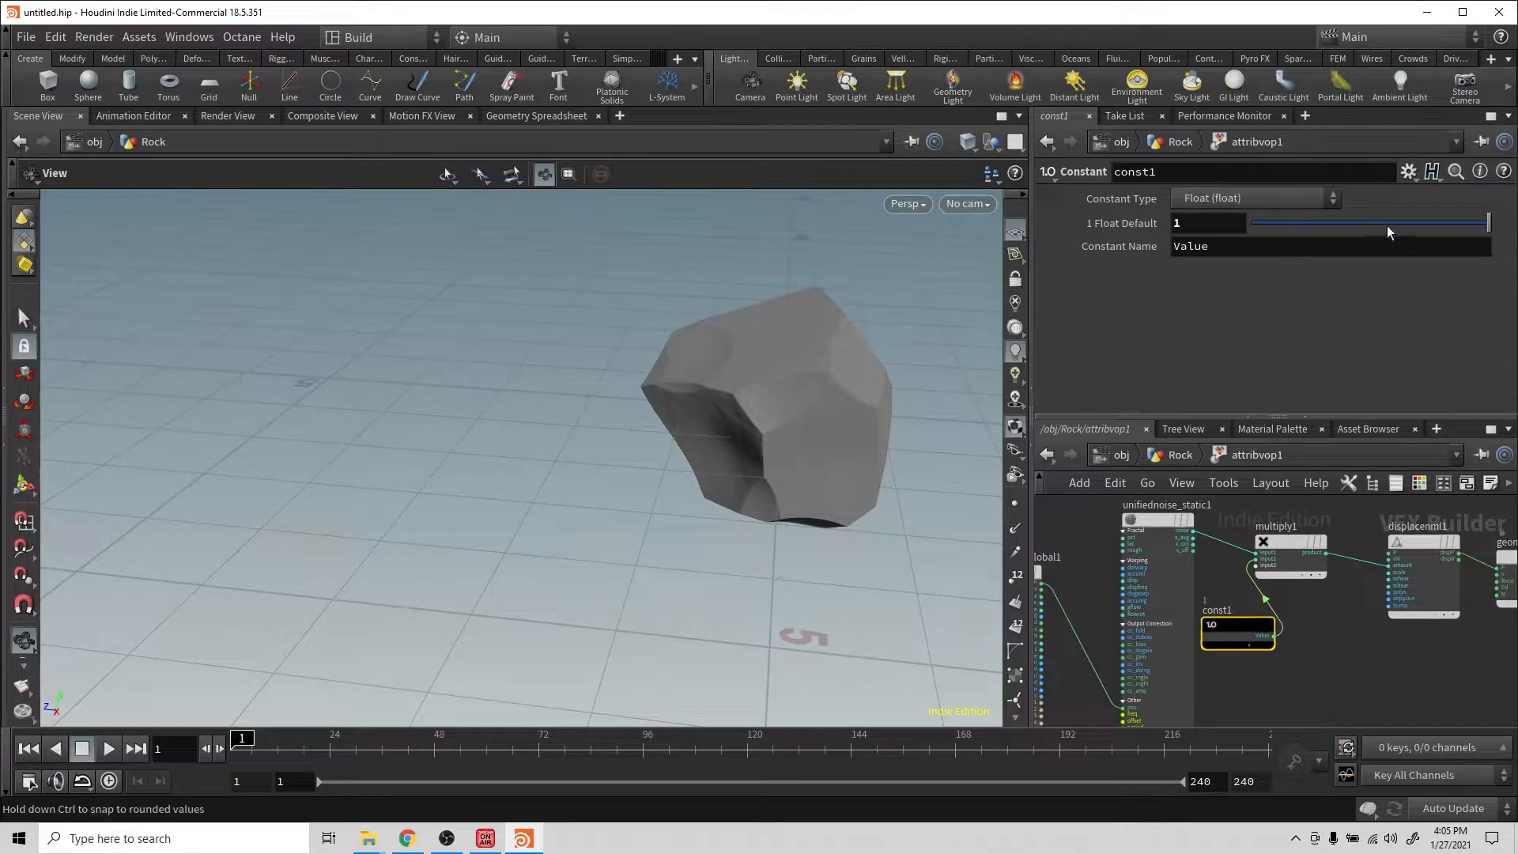
pyautogui.moveTo(1407, 224); pyautogui.dragTo(1512, 229)
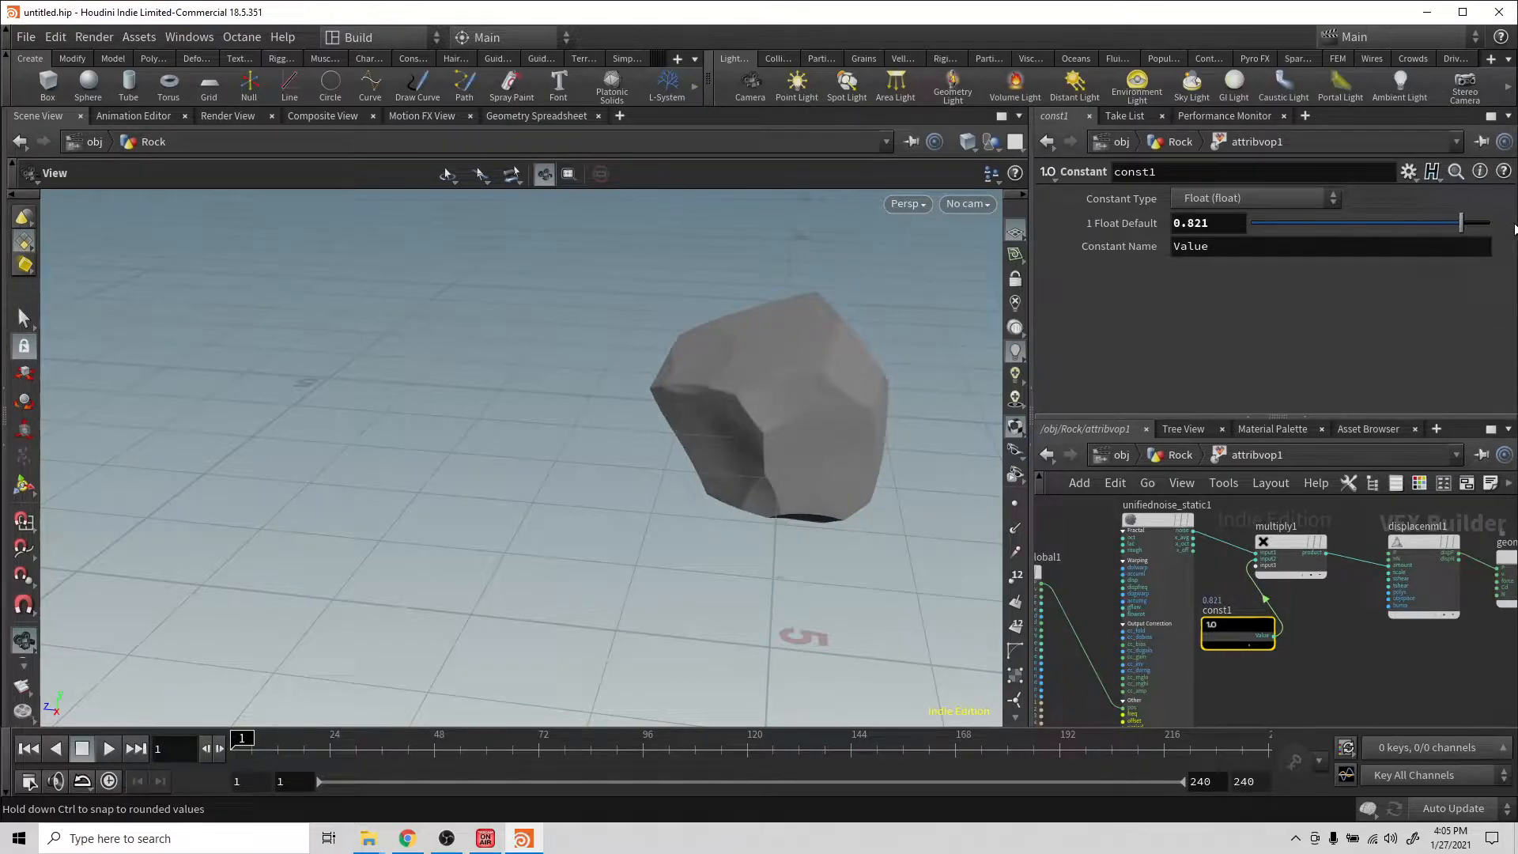
pyautogui.moveTo(742, 527); pyautogui.dragTo(838, 478)
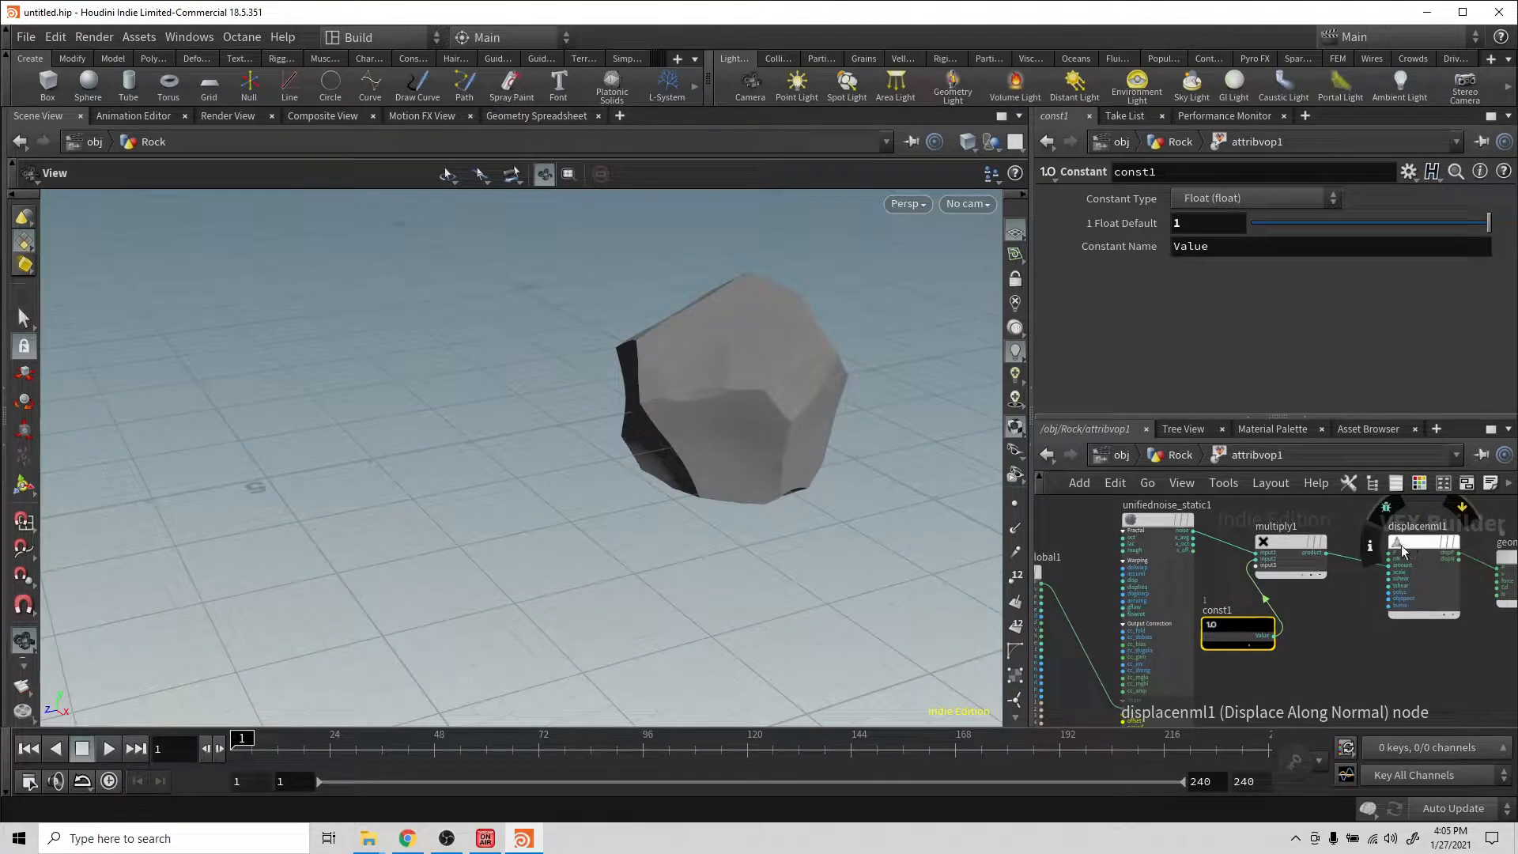
# Step: Set all four Offset components of the Unified Noise - Static node to 1.3
pyautogui.click(1146, 519)
pyautogui.moveTo(1136, 277); pyautogui.dragTo(1212, 262, button='middle')
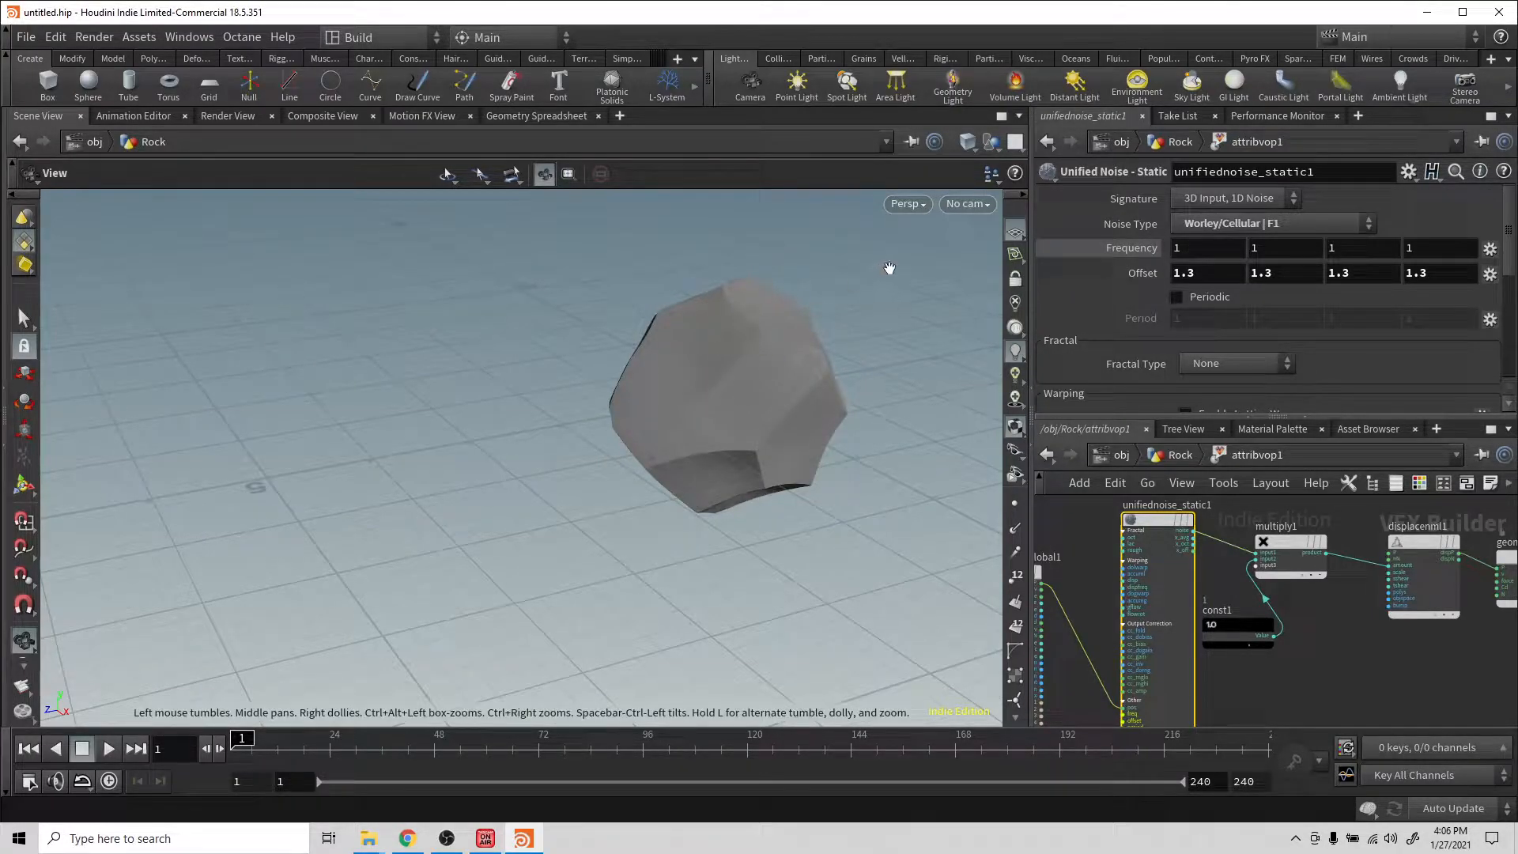
pyautogui.moveTo(874, 282); pyautogui.dragTo(888, 282, button='middle')
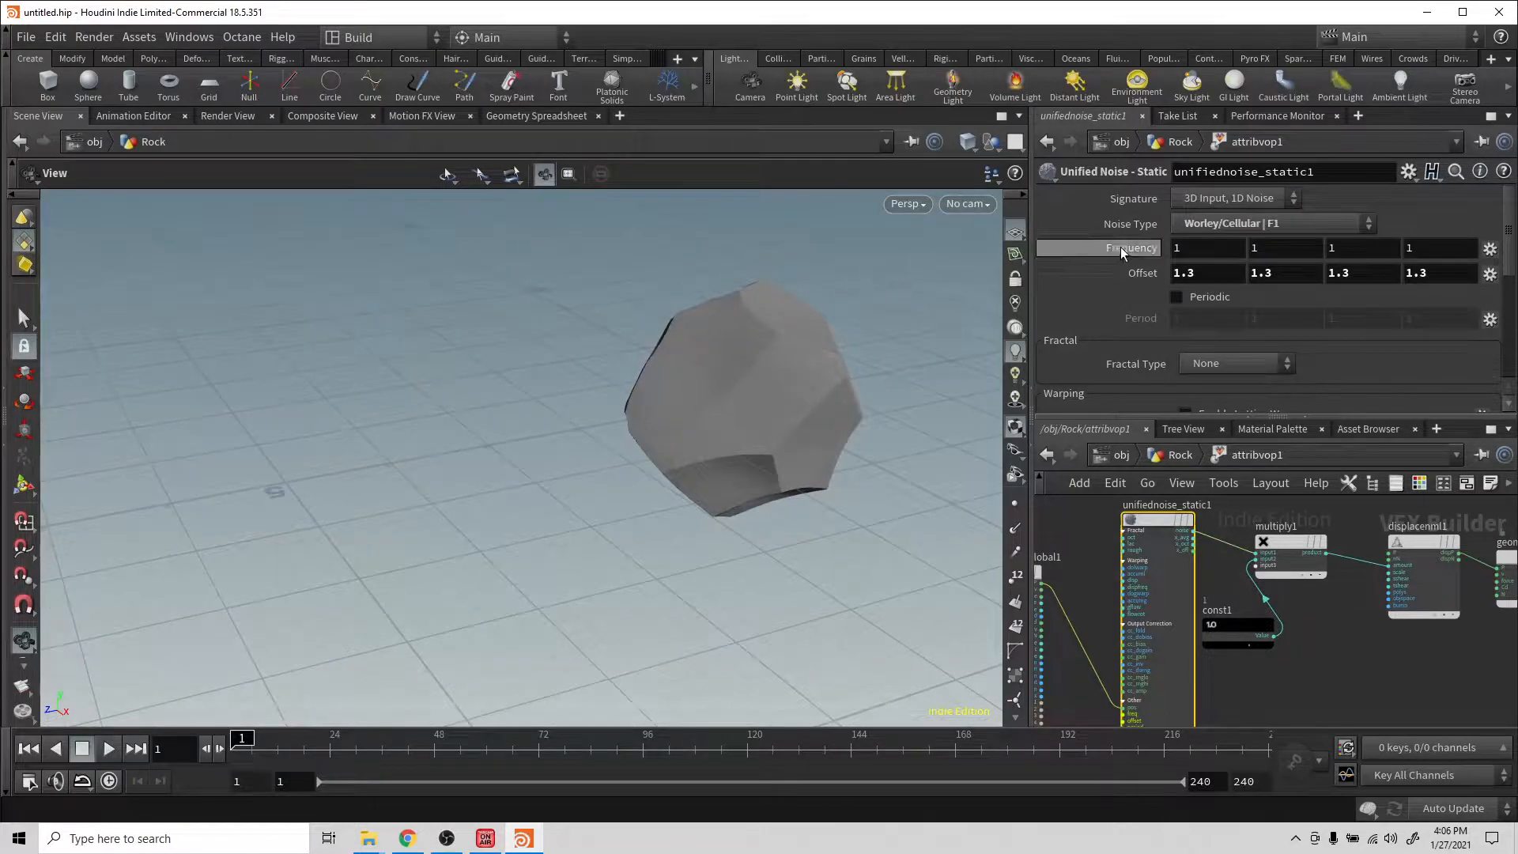
# Step: Set all four Frequency components of the Unified Noise - Static node to 1.1 and return to the Rock geometry network
pyautogui.moveTo(1127, 248); pyautogui.dragTo(1094, 211, button='middle')
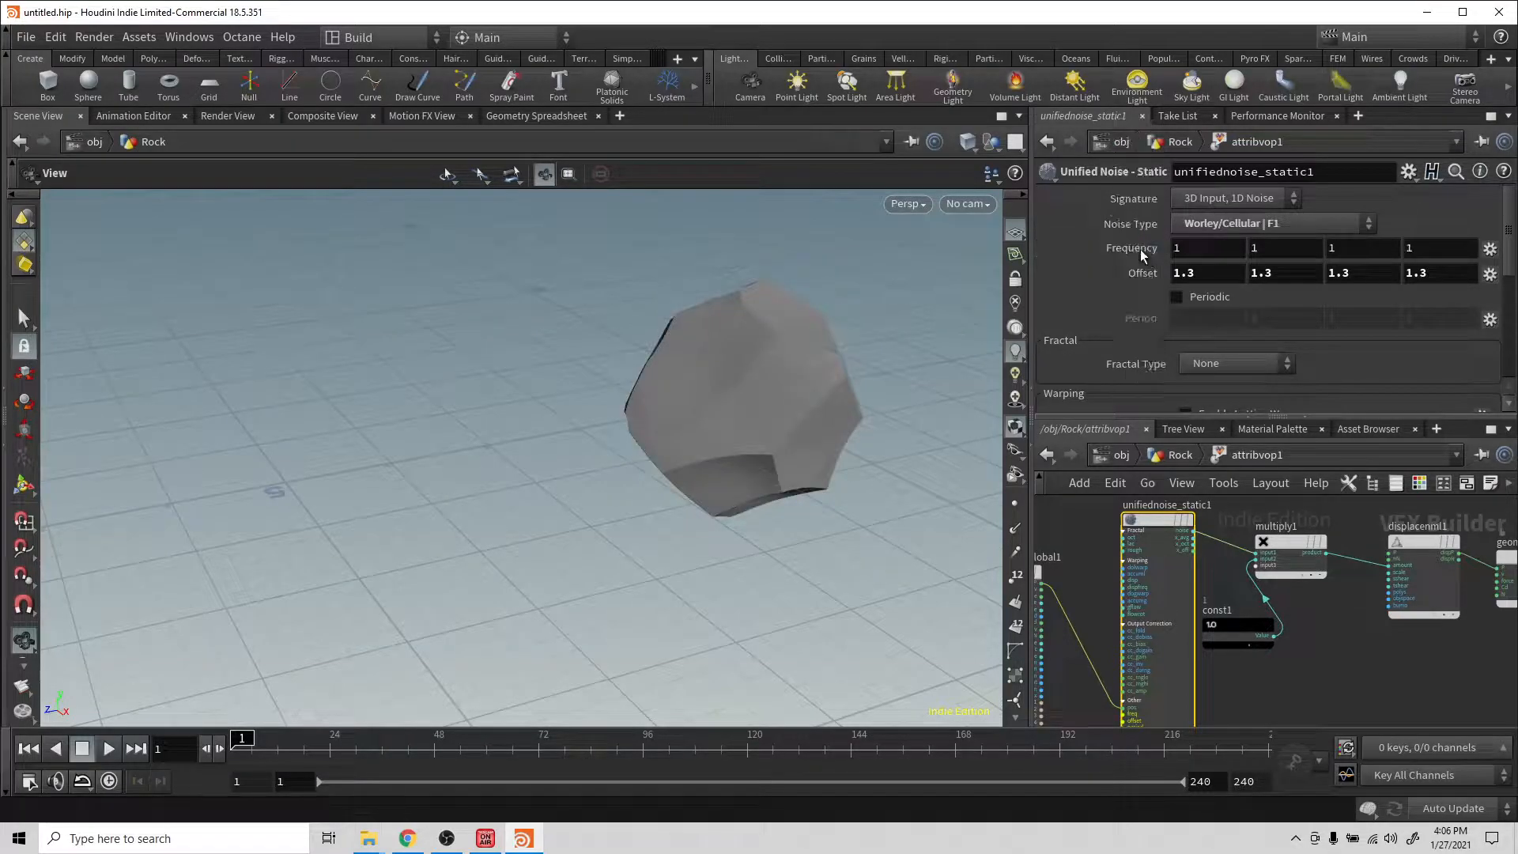
pyautogui.moveTo(717, 344); pyautogui.dragTo(752, 287)
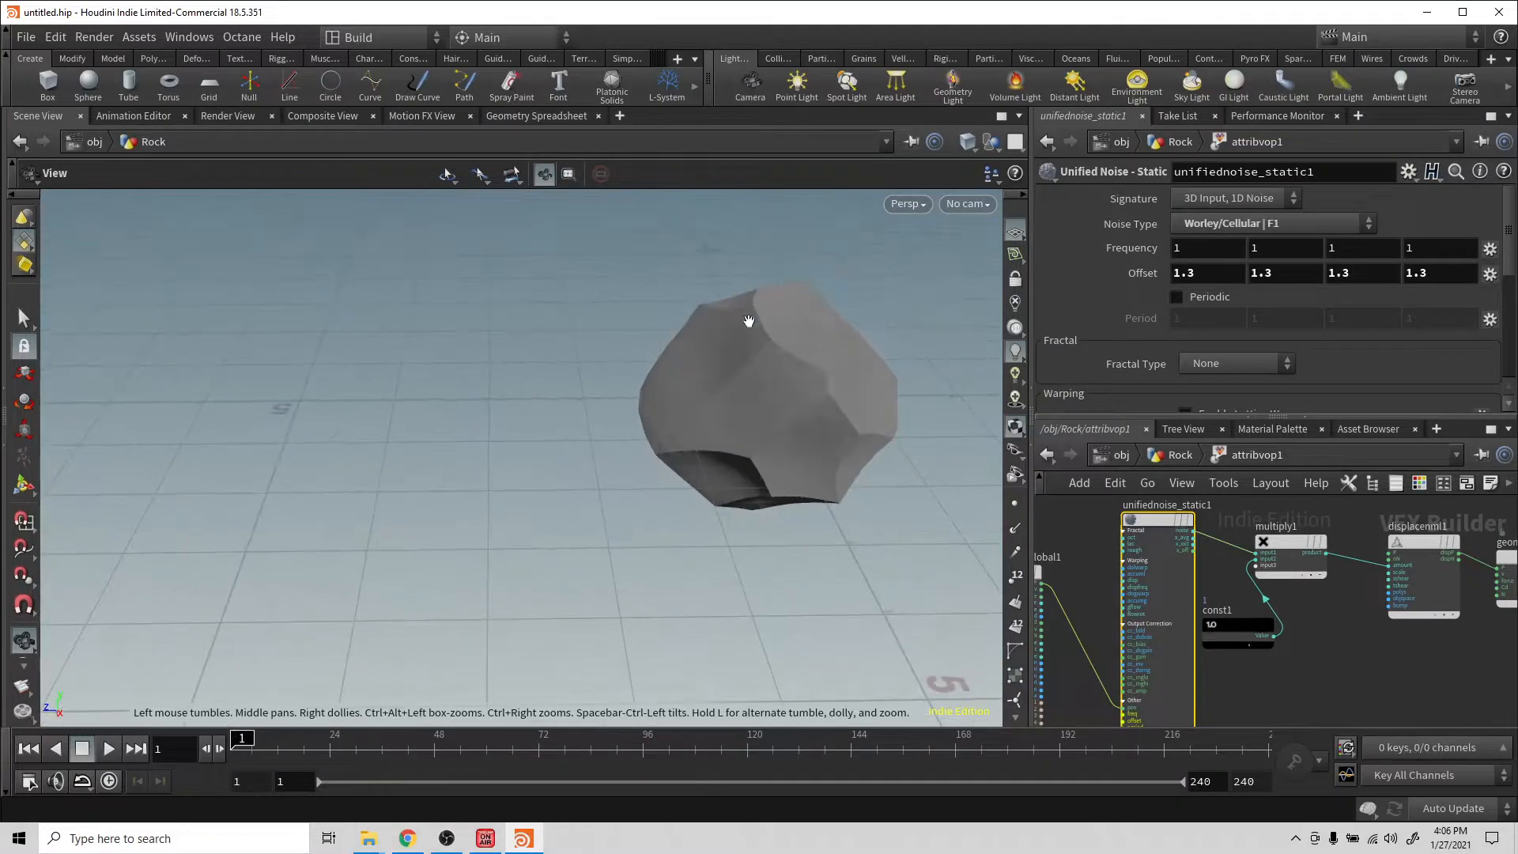
pyautogui.moveTo(741, 343); pyautogui.dragTo(783, 312)
pyautogui.moveTo(1122, 248); pyautogui.dragTo(1122, 248, button='middle')
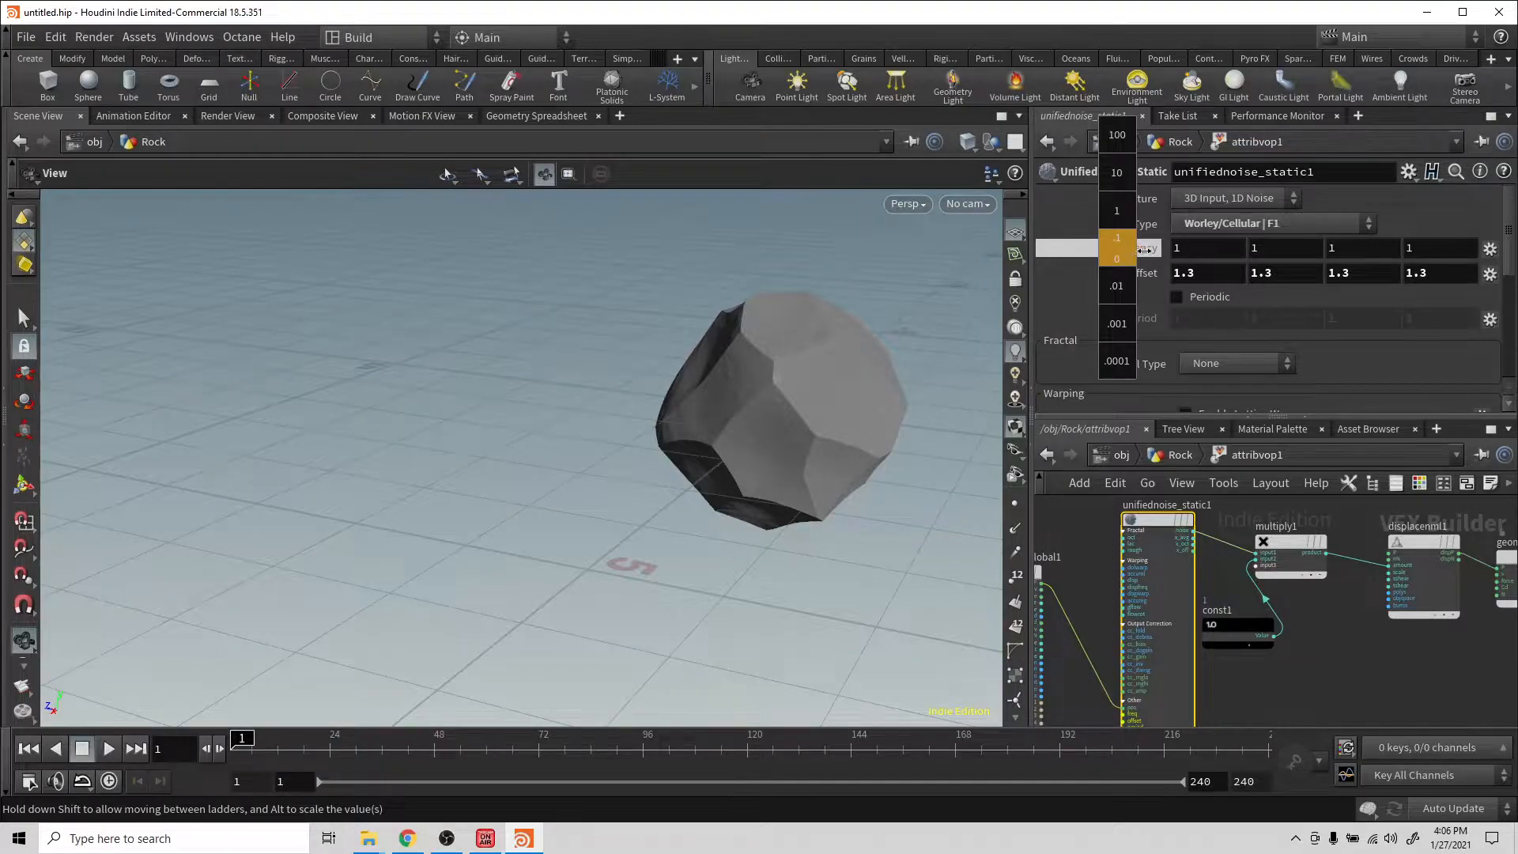
pyautogui.moveTo(1149, 250); pyautogui.dragTo(1151, 252, button='middle')
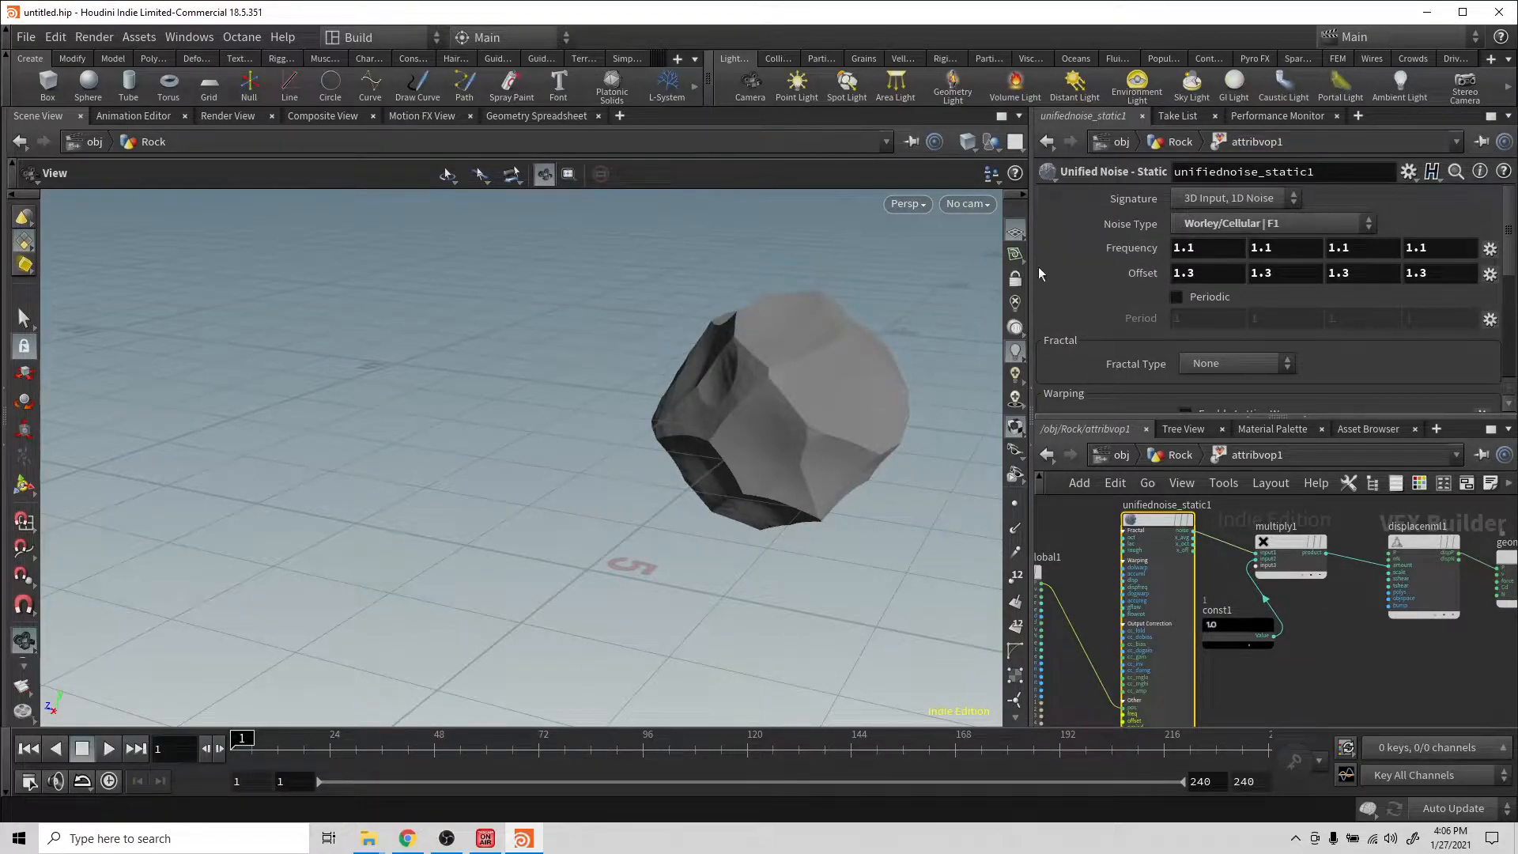
pyautogui.moveTo(818, 327); pyautogui.dragTo(776, 264)
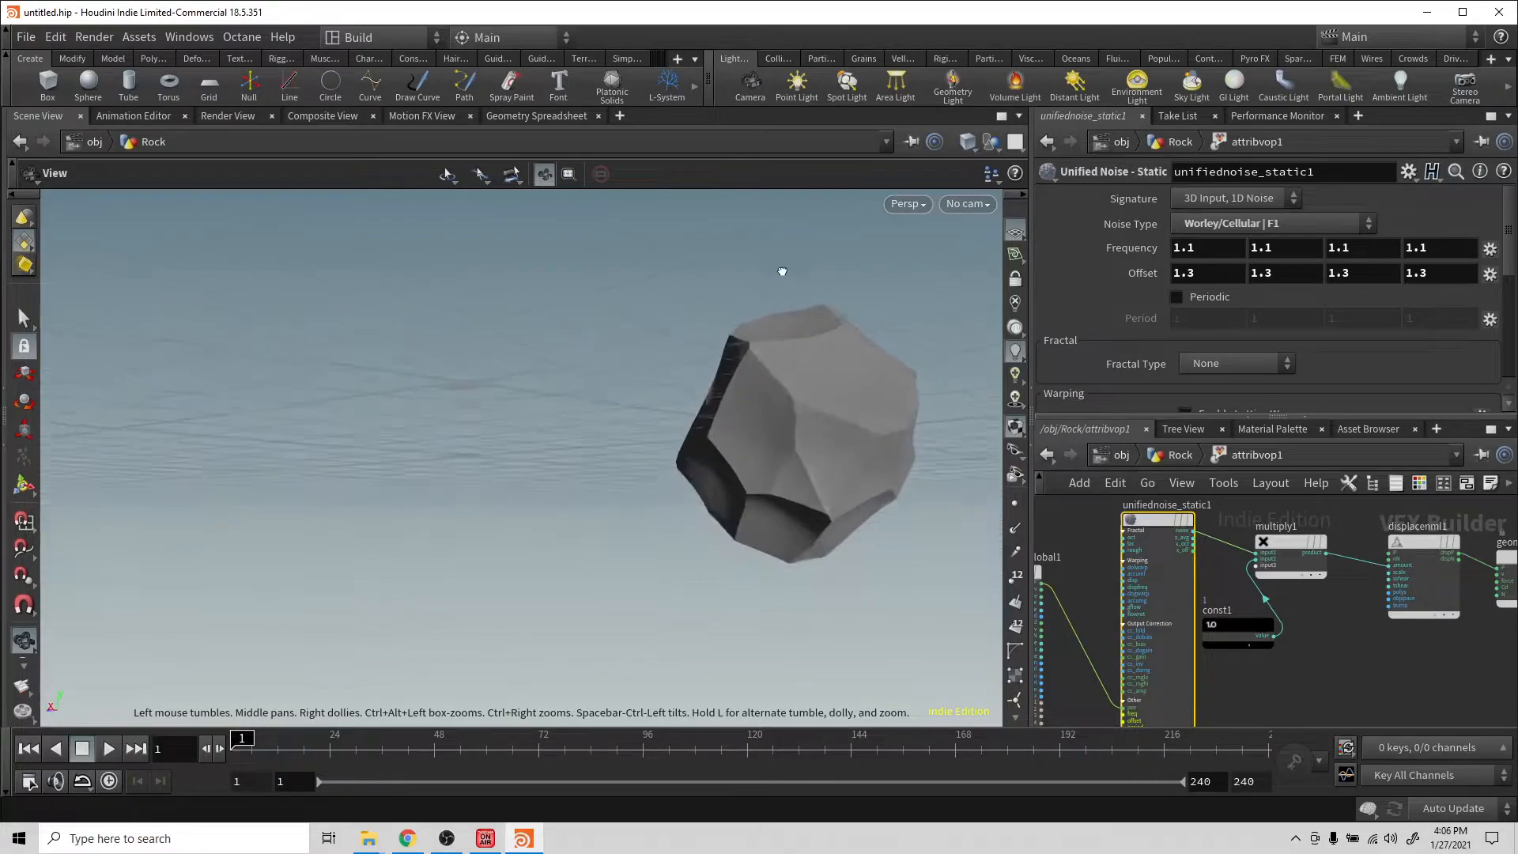
pyautogui.click(1177, 457)
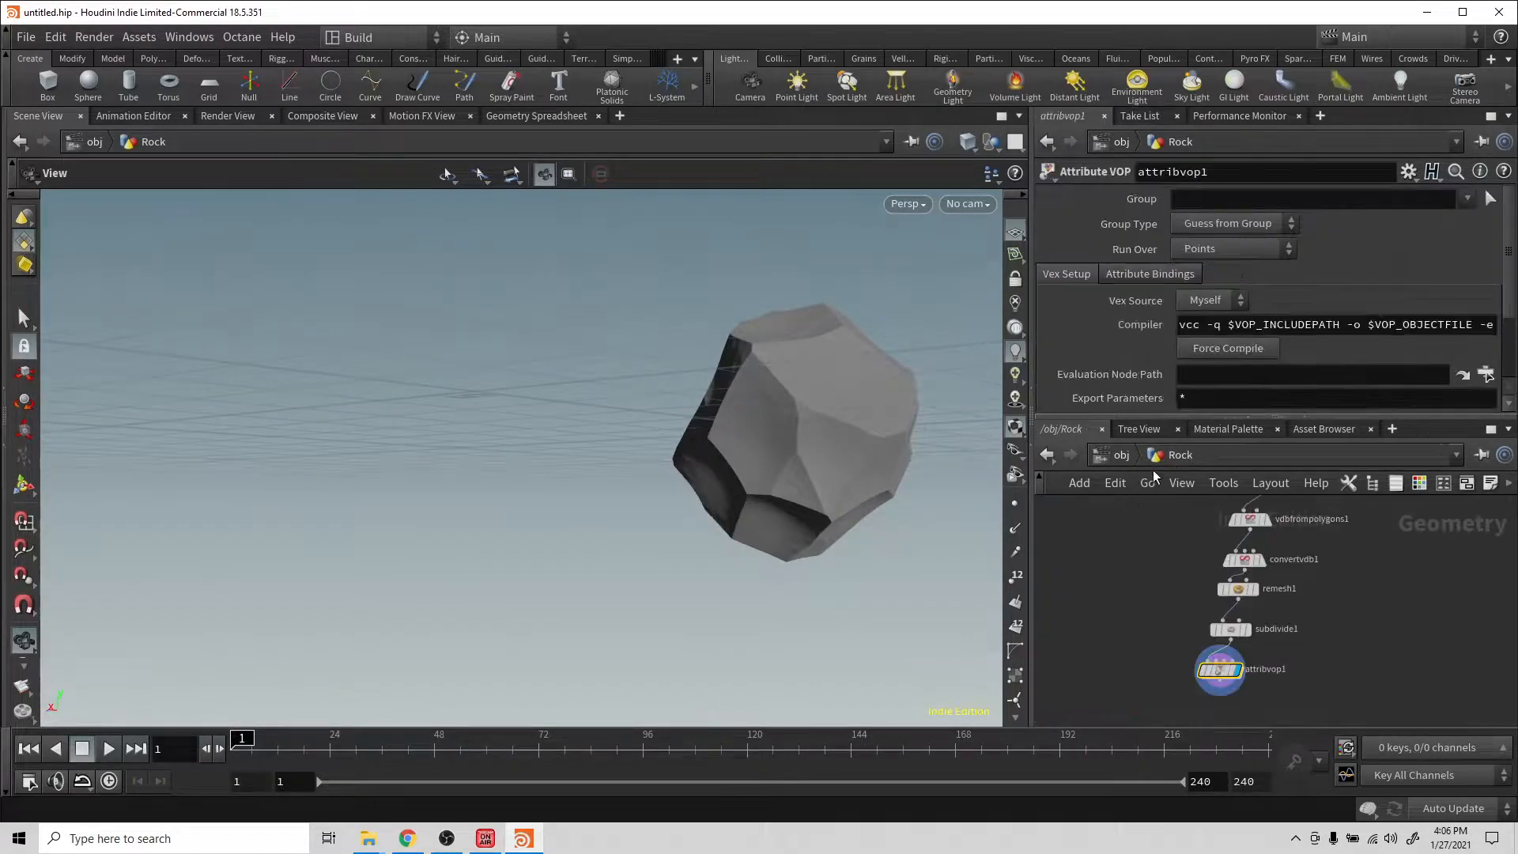
pyautogui.moveTo(817, 451); pyautogui.dragTo(988, 506)
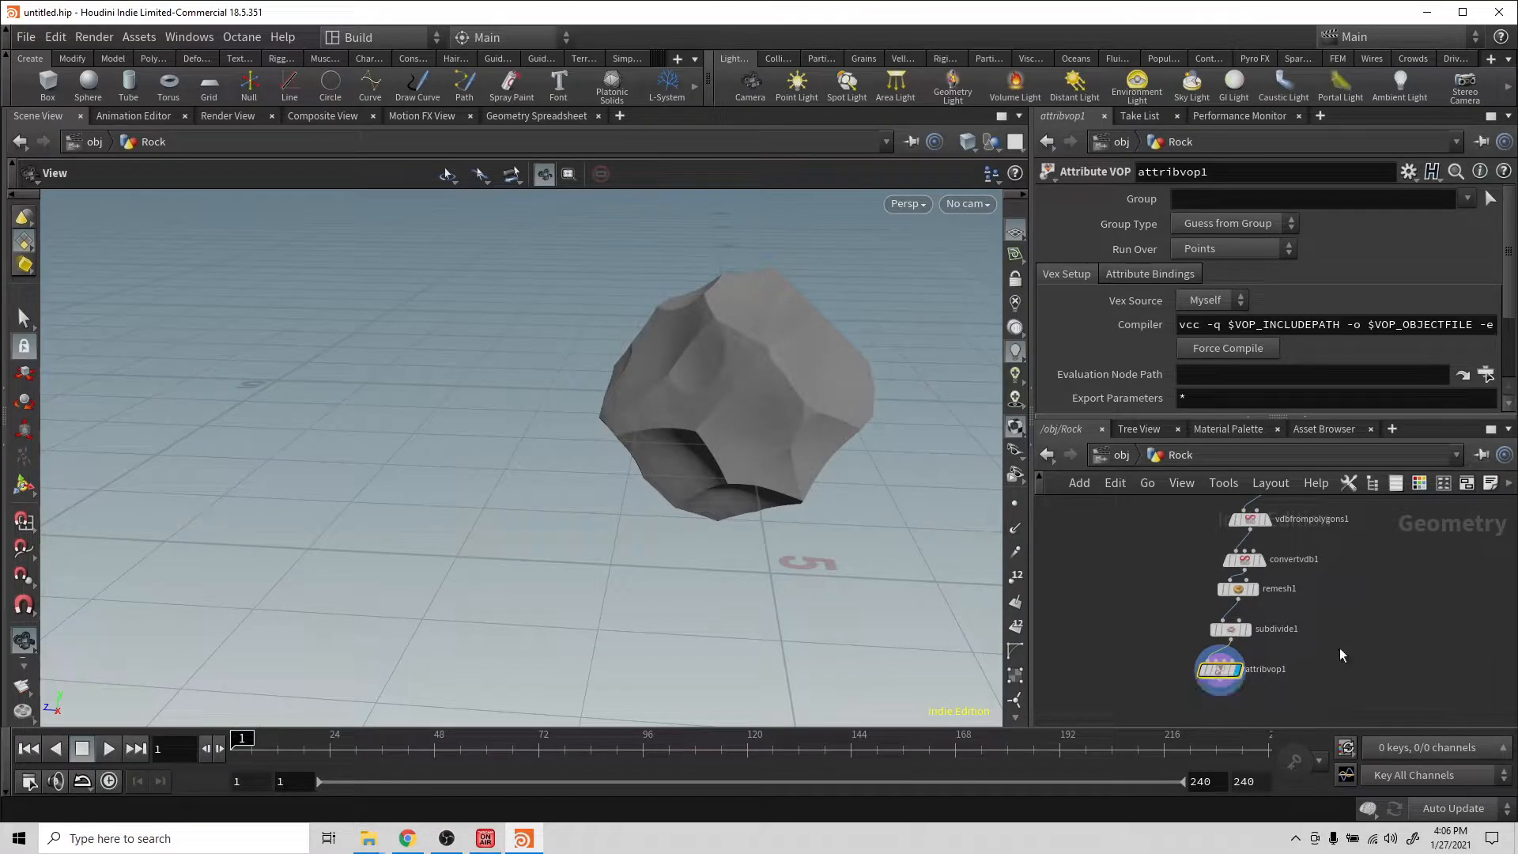
# Step: Append a Normal node to the Attribute VOP and display its result on the rock
pyautogui.moveTo(1361, 634); pyautogui.dragTo(1336, 568, button='middle')
pyautogui.moveTo(1204, 617); pyautogui.dragTo(1170, 648)
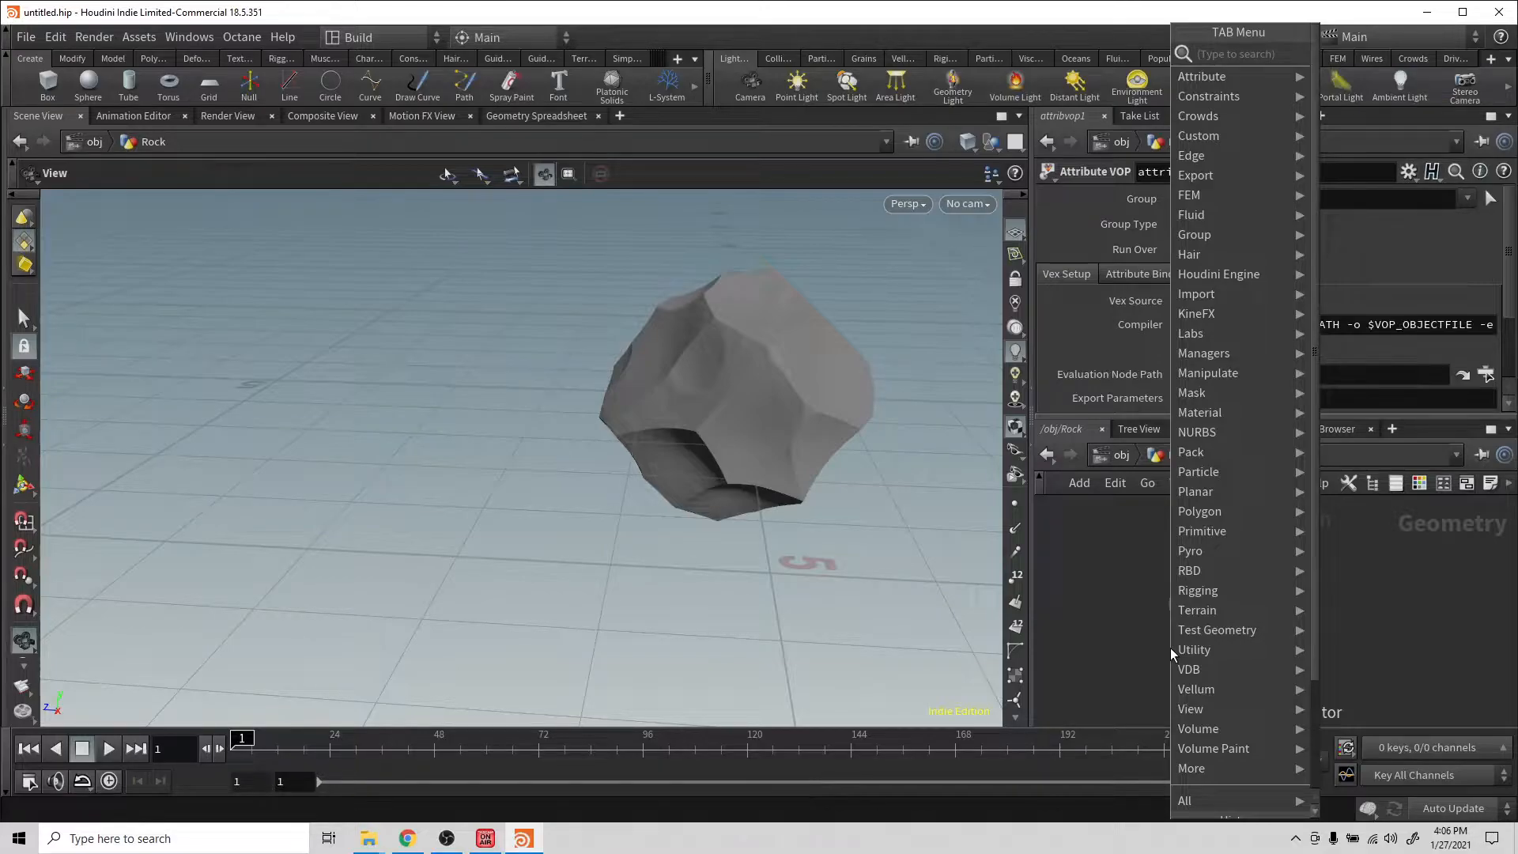
pyautogui.write('norm')
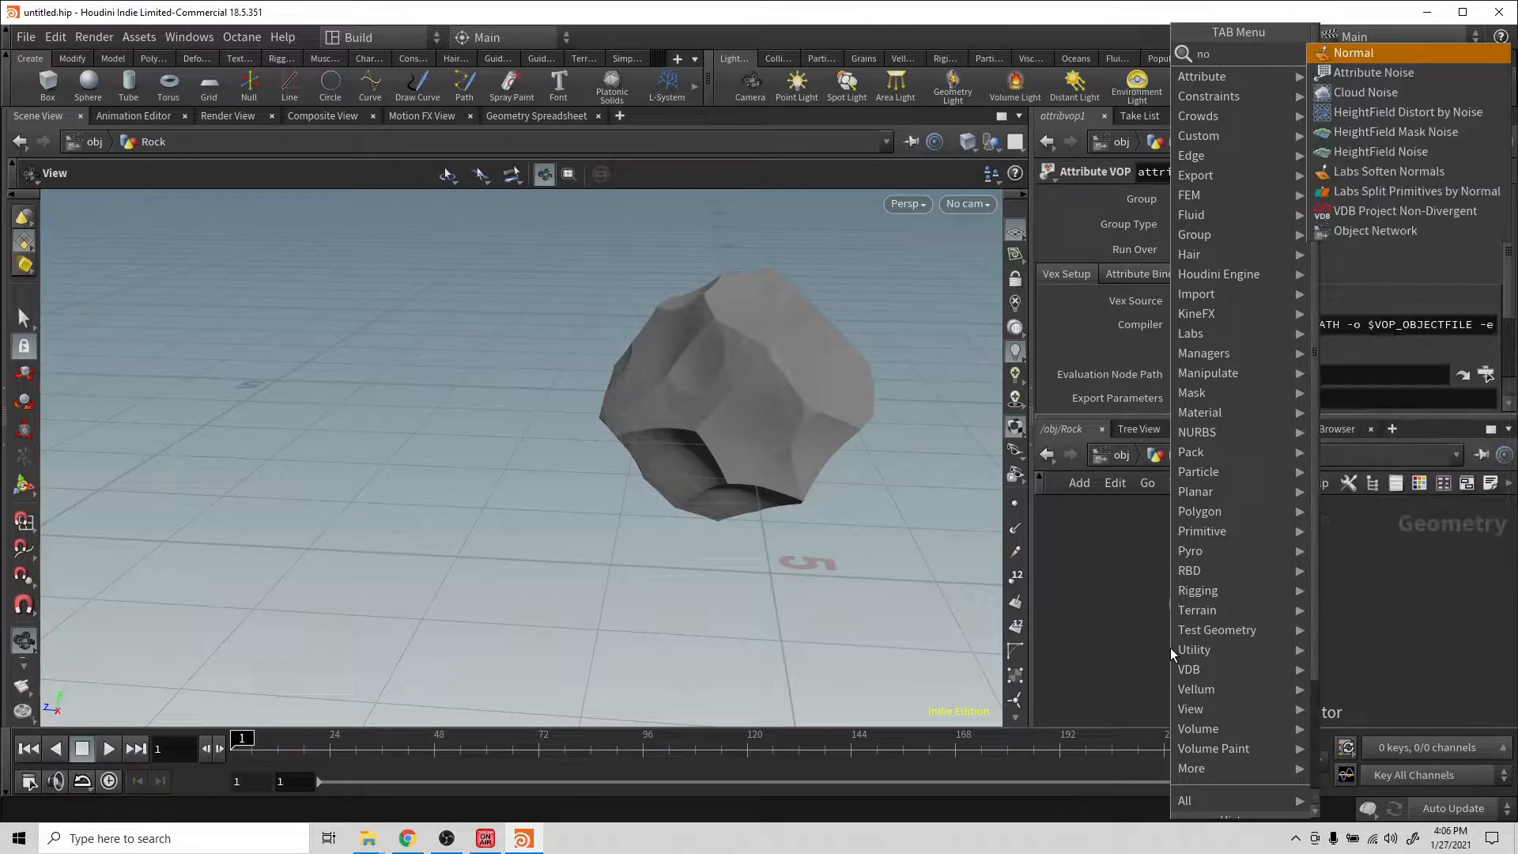
pyautogui.press('Return')
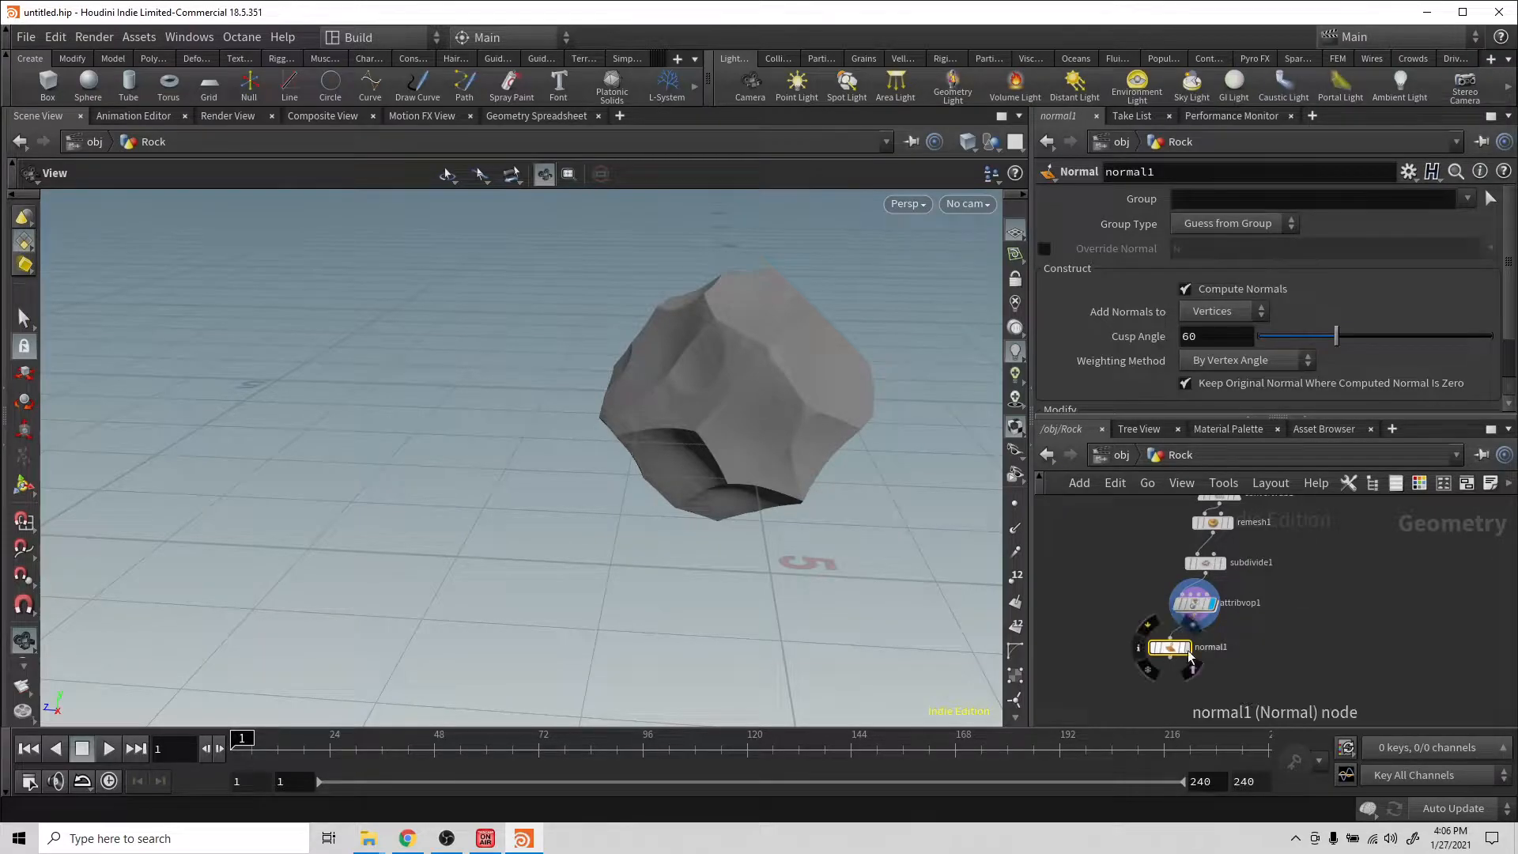
pyautogui.click(1187, 648)
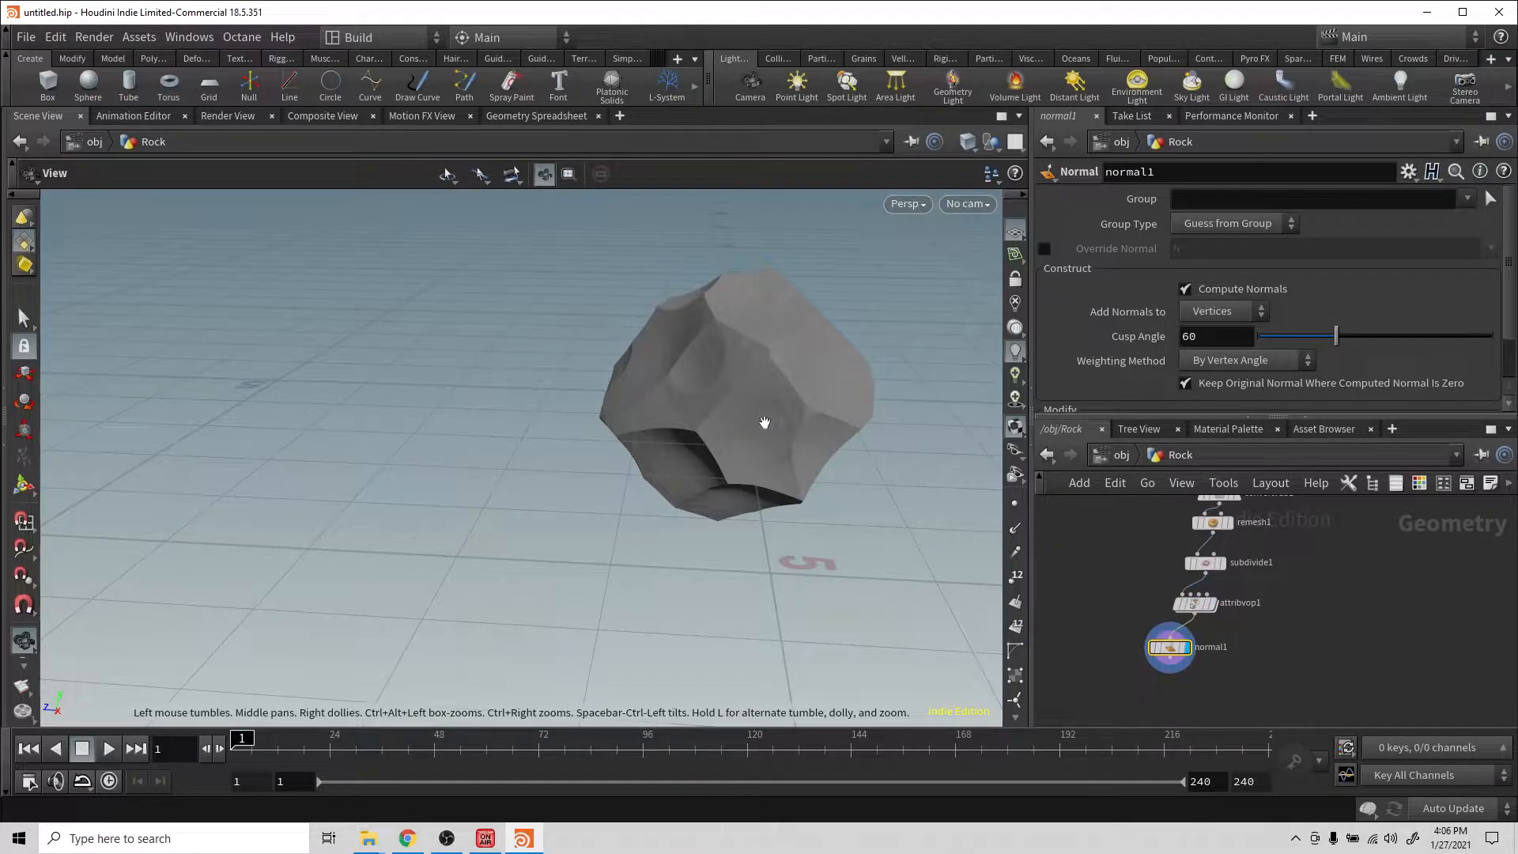
pyautogui.moveTo(827, 495); pyautogui.dragTo(798, 470)
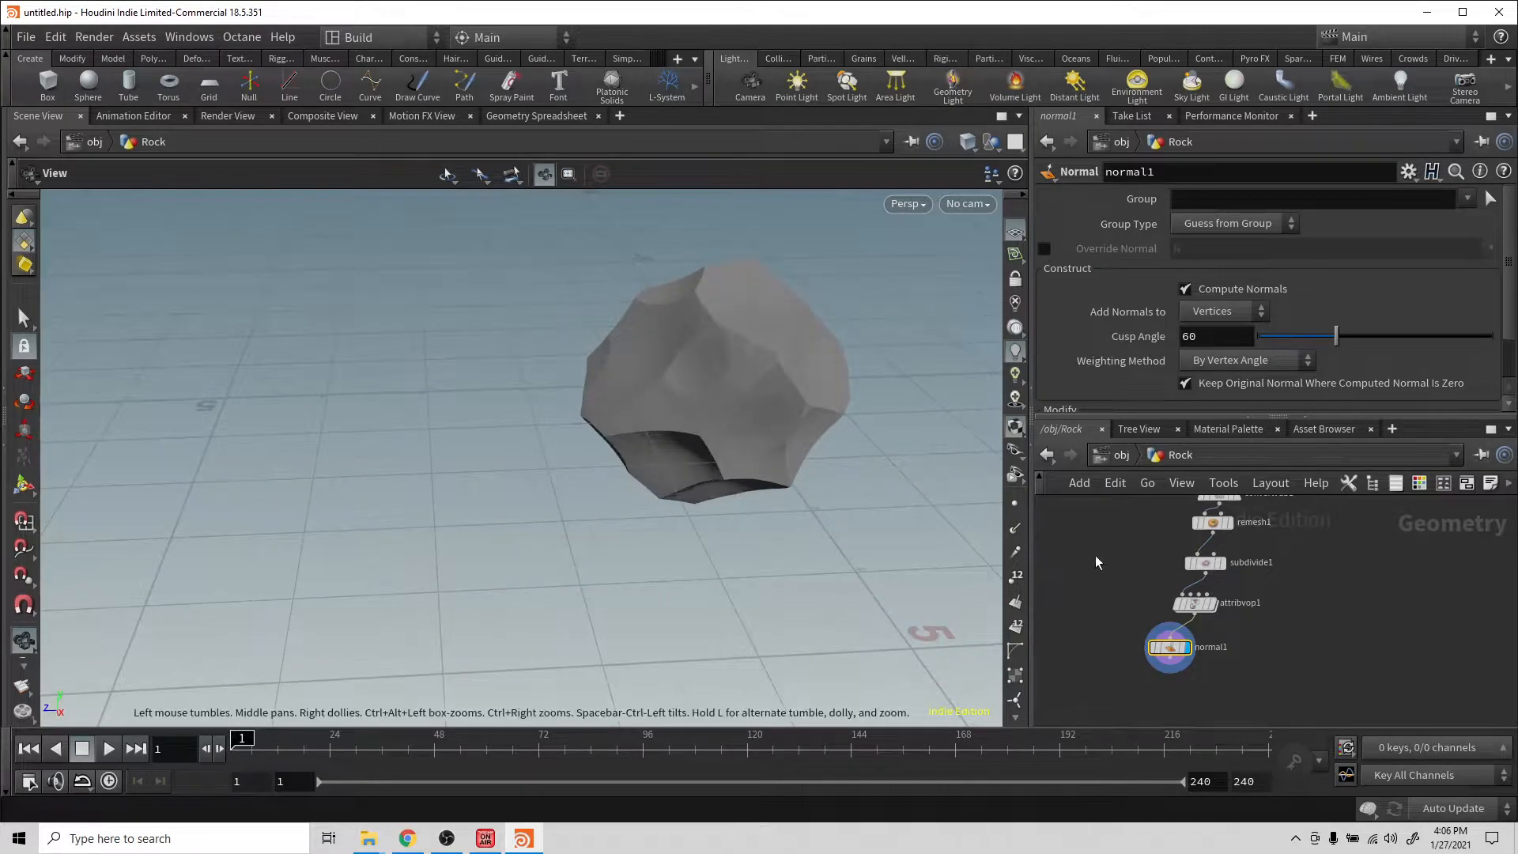
# Step: Delete the Normal node after the Attribute VOP and inspect the rock's surface up close
pyautogui.click(1199, 605)
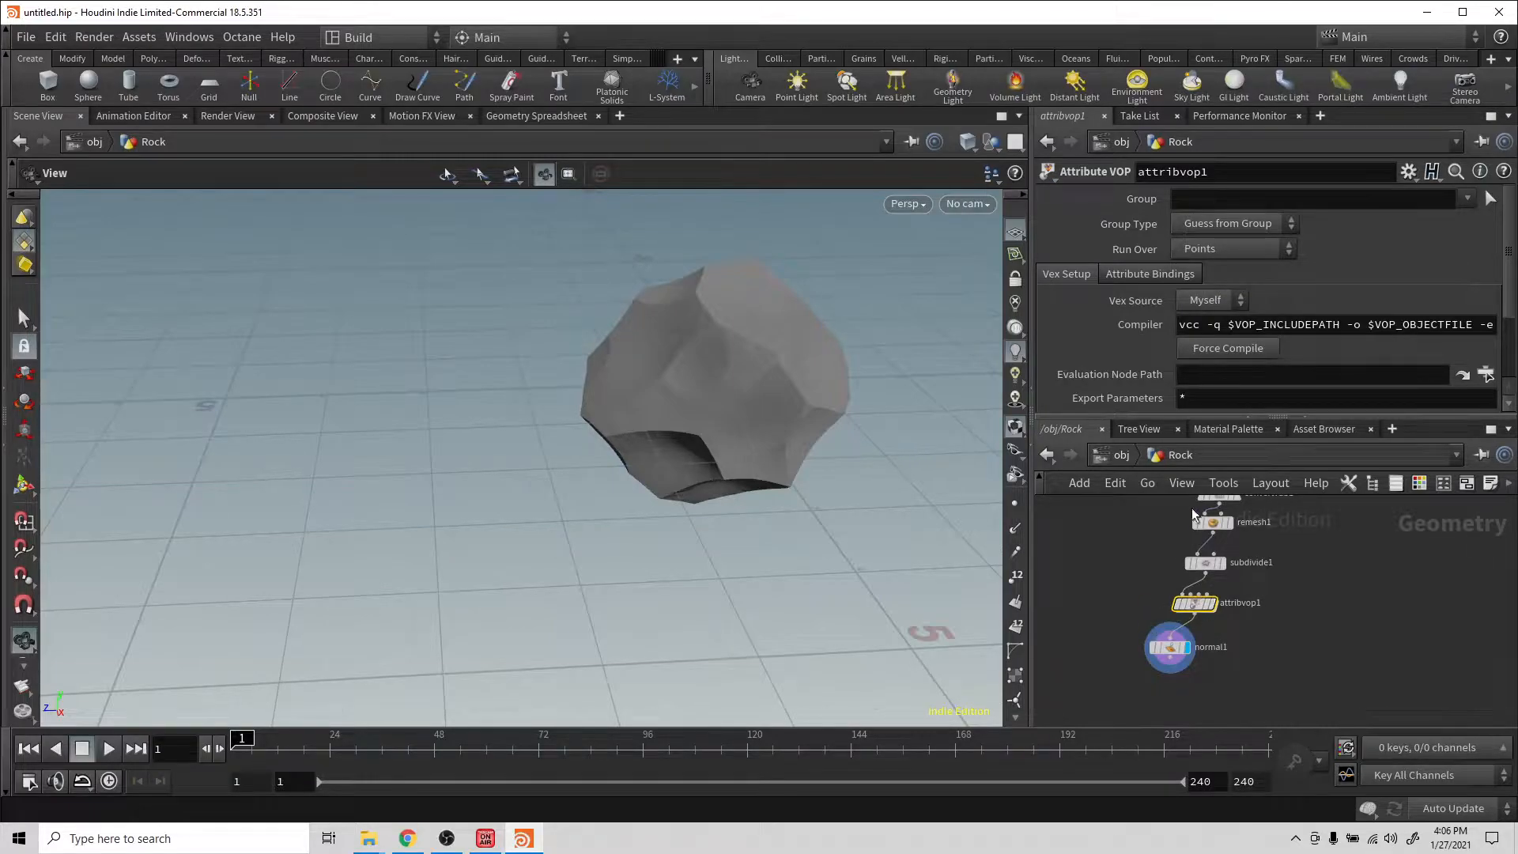
pyautogui.moveTo(1183, 650)
pyautogui.moveTo(818, 391)
pyautogui.mouseDown()
pyautogui.moveTo(728, 342)
pyautogui.moveTo(715, 315)
pyautogui.moveTo(814, 407)
pyautogui.mouseUp()
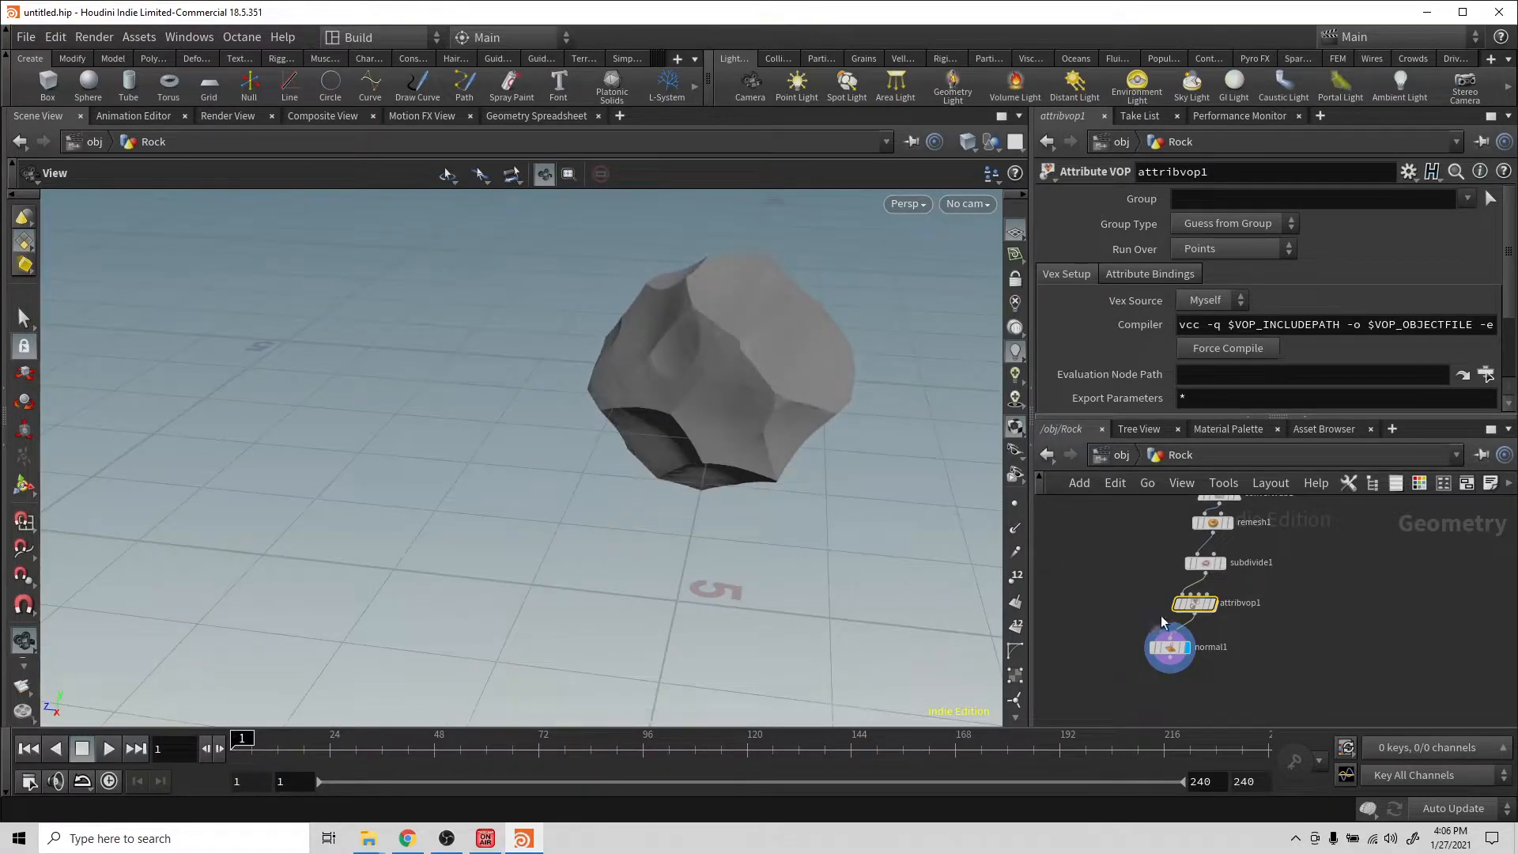
pyautogui.click(1178, 647)
pyautogui.press('Delete')
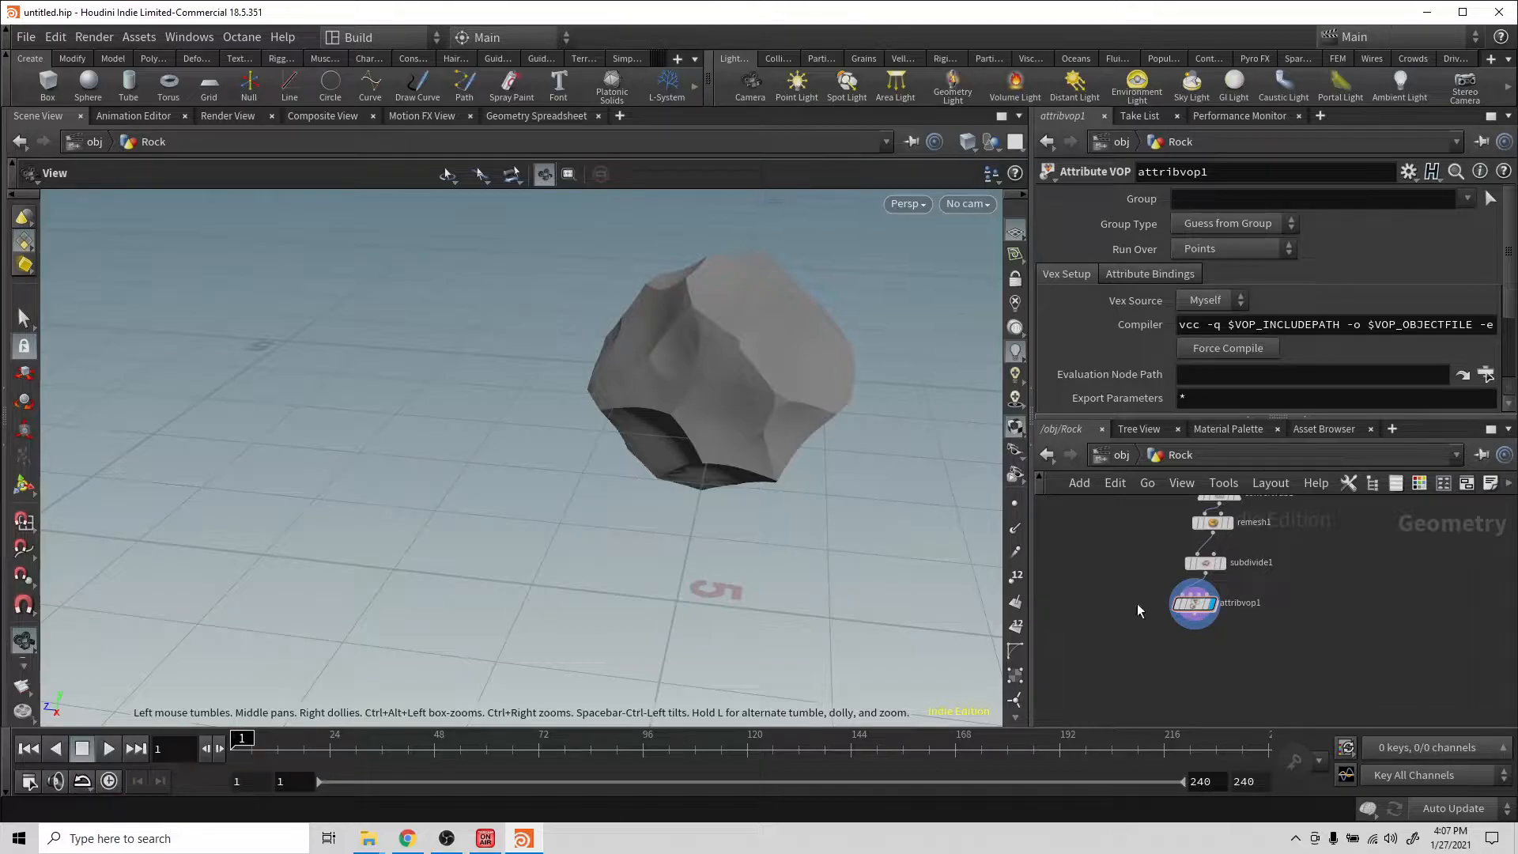
pyautogui.moveTo(814, 501); pyautogui.dragTo(562, 349)
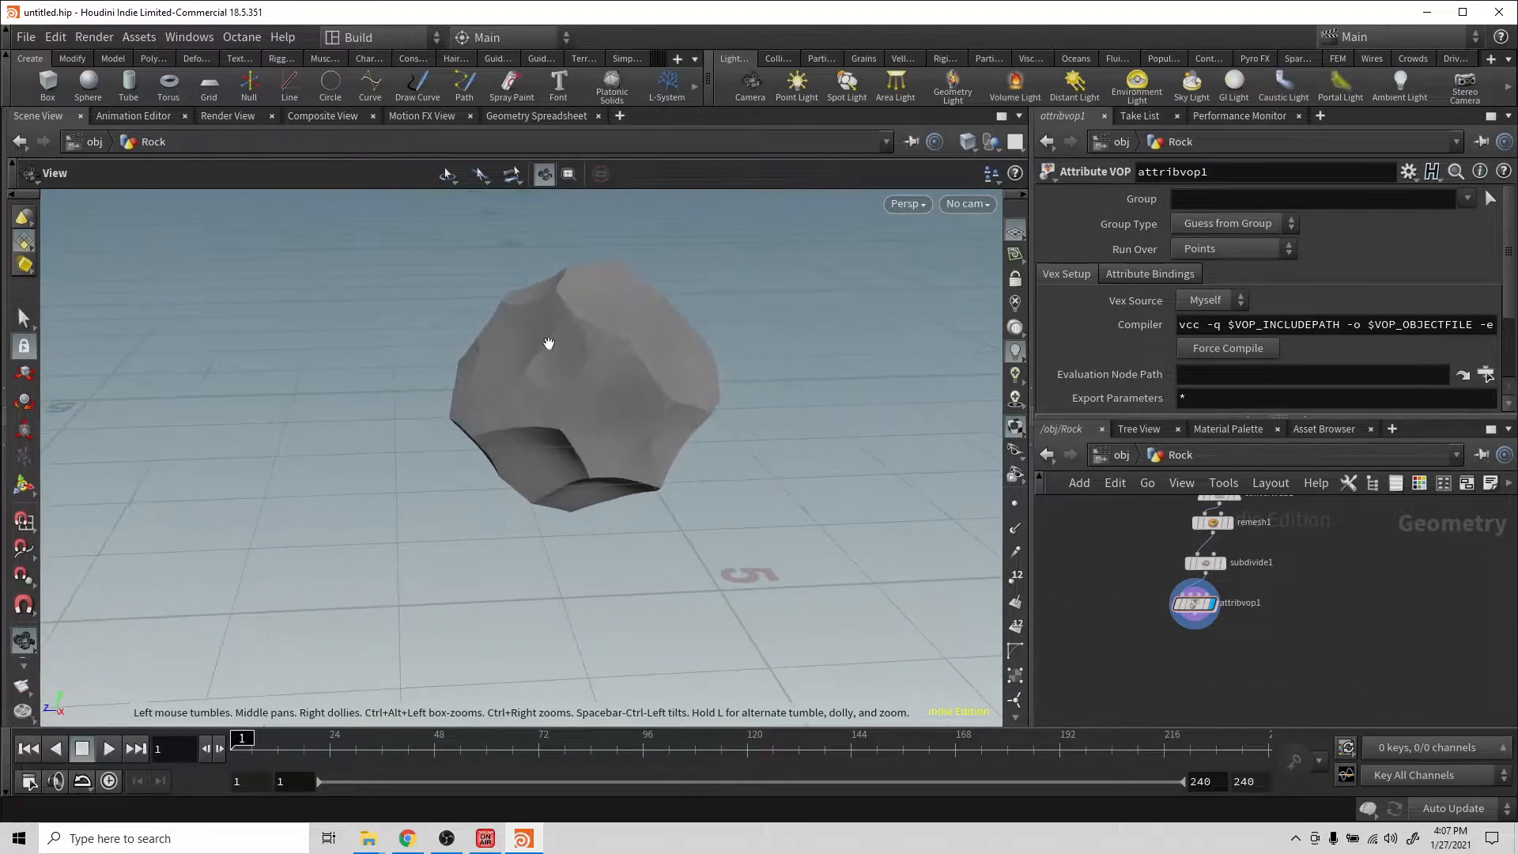
pyautogui.scroll(5, 559, 343)
pyautogui.scroll(-2, 559, 343)
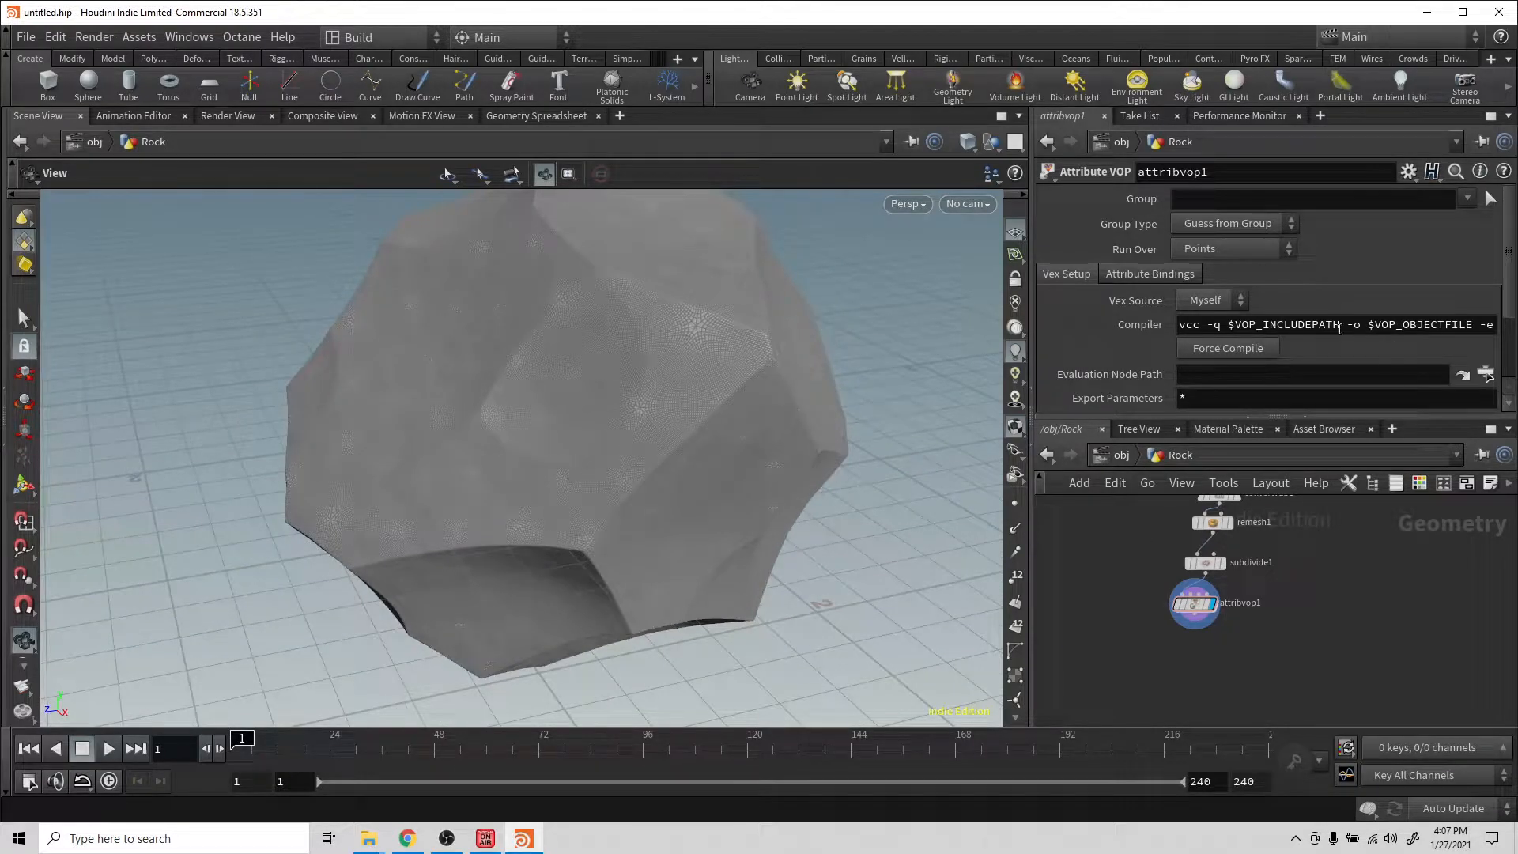
pyautogui.moveTo(1194, 621); pyautogui.dragTo(1172, 658)
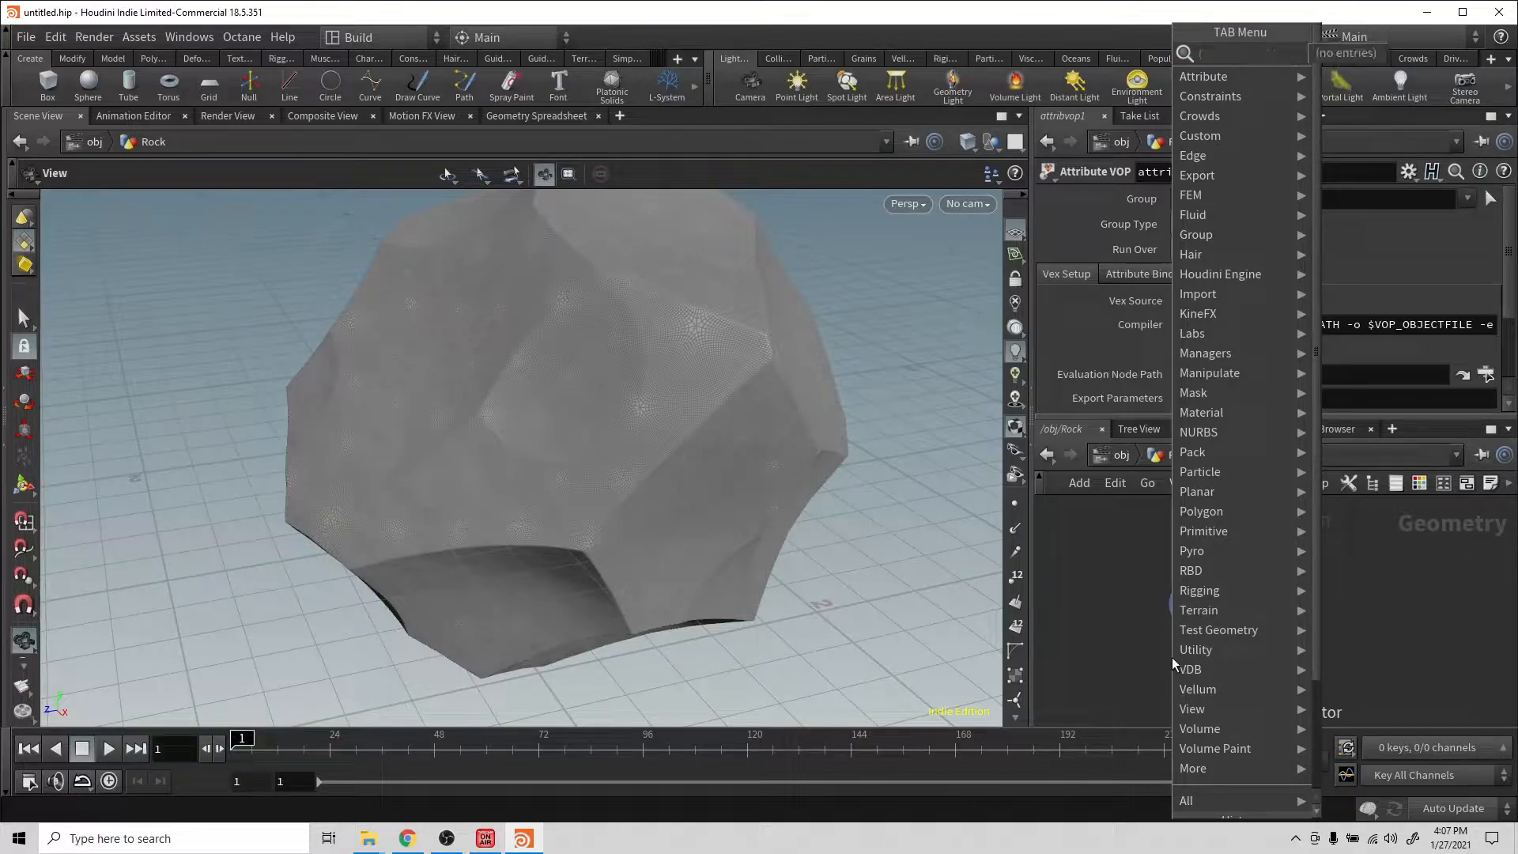
pyautogui.write('t')
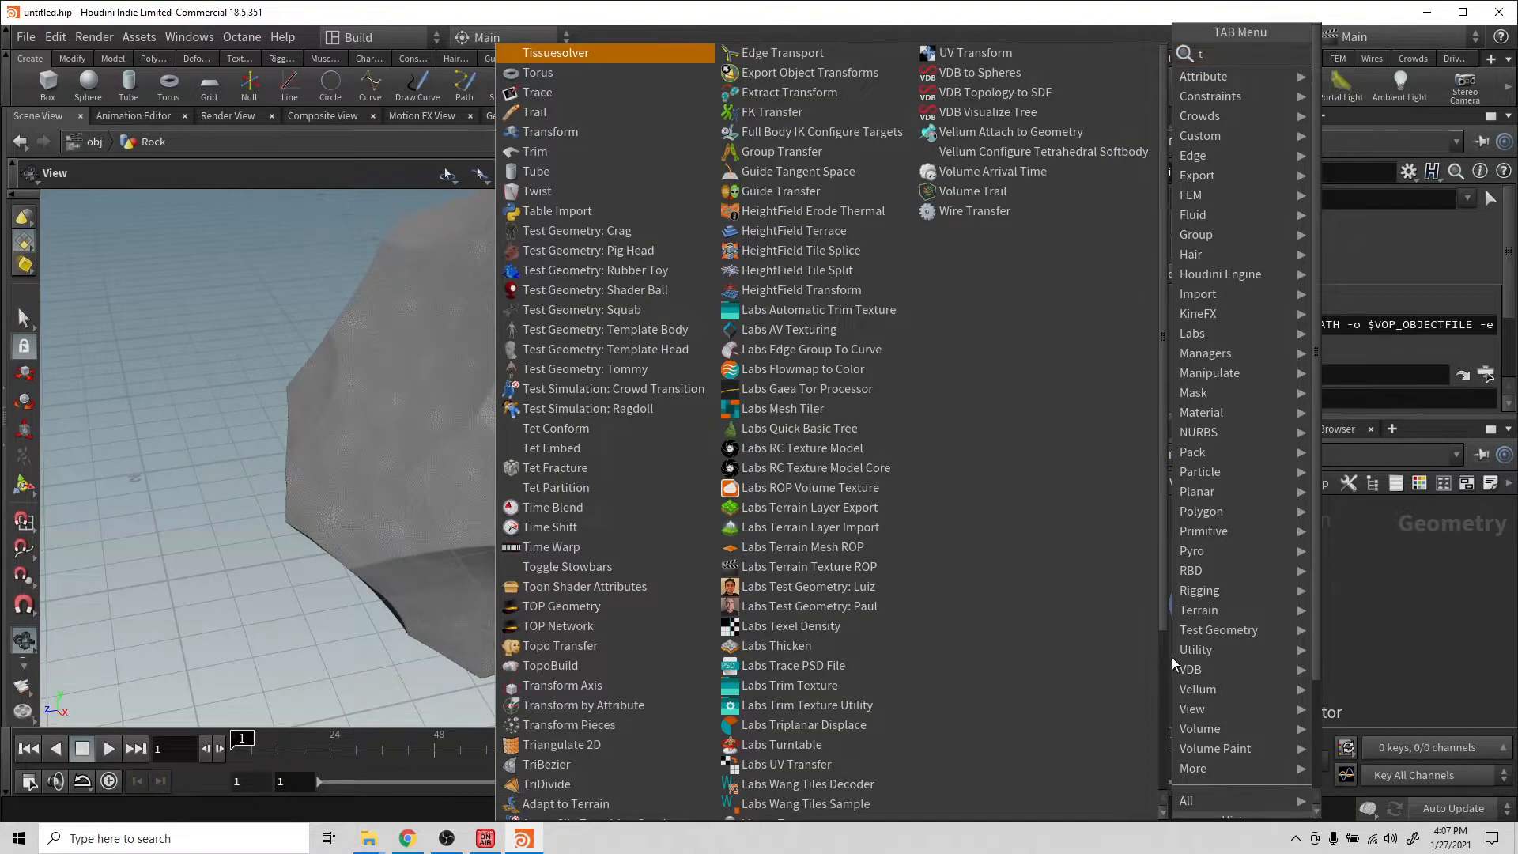
pyautogui.press('BackSpace')
pyautogui.press('Escape')
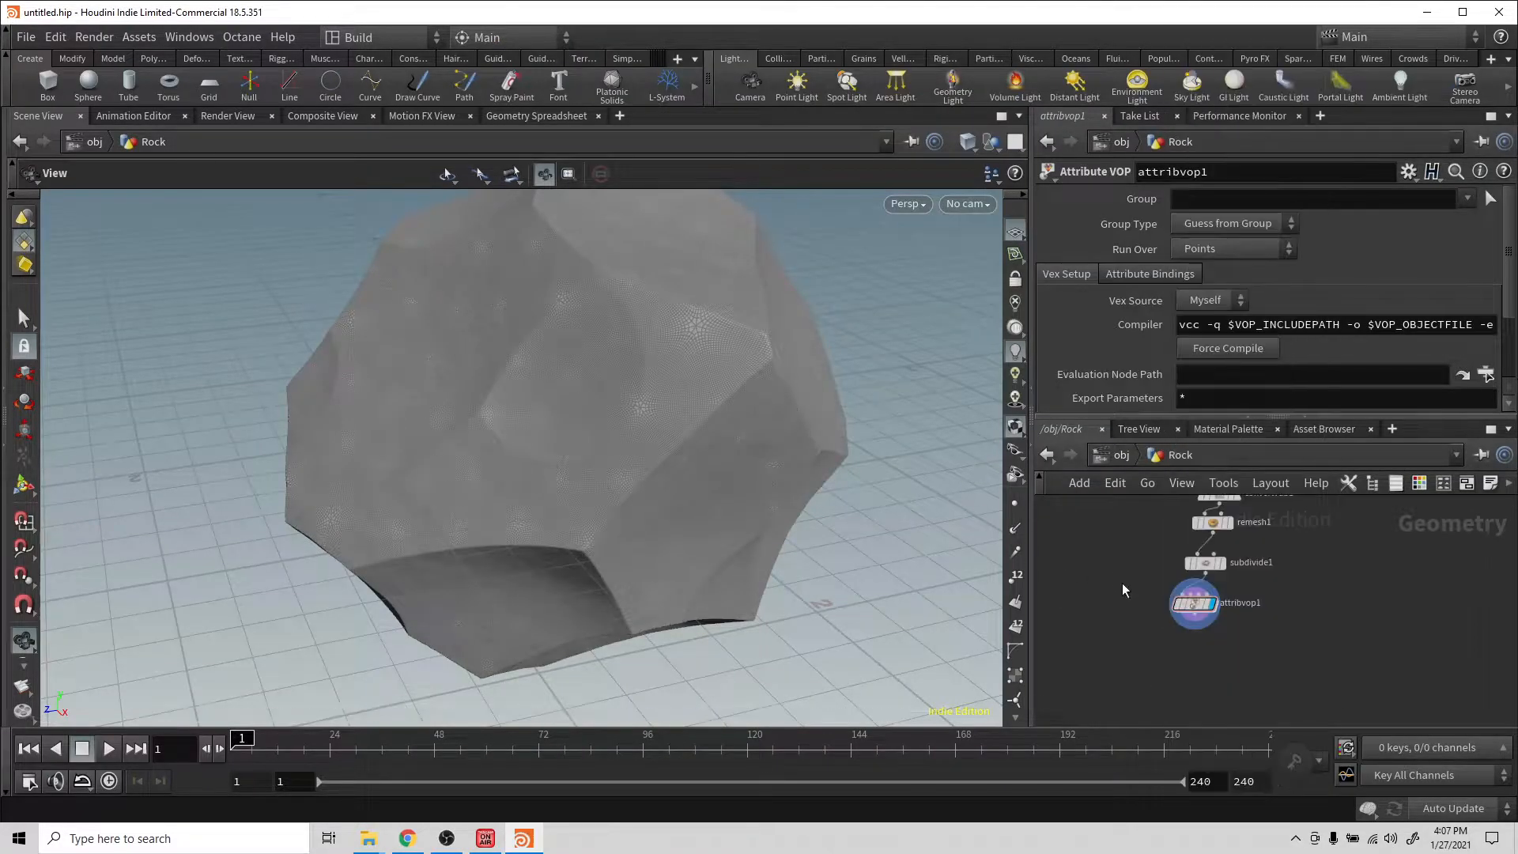
# Step: Append an IsoOffset node to the Attribute VOP and display its fog volume in the viewport
pyautogui.moveTo(1195, 628); pyautogui.dragTo(1222, 674)
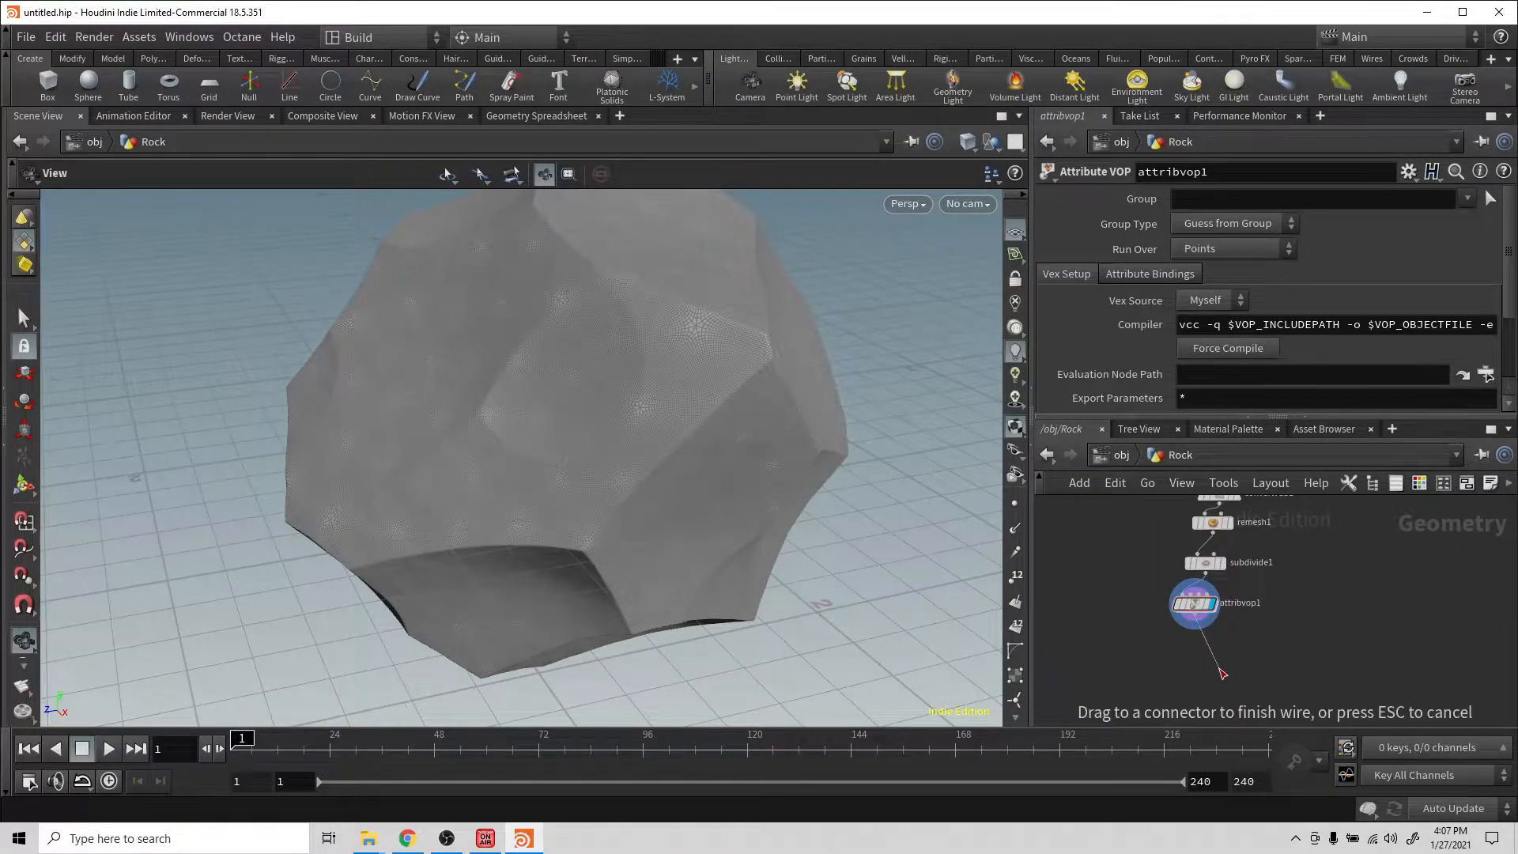
pyautogui.press('Tab')
pyautogui.write('iso')
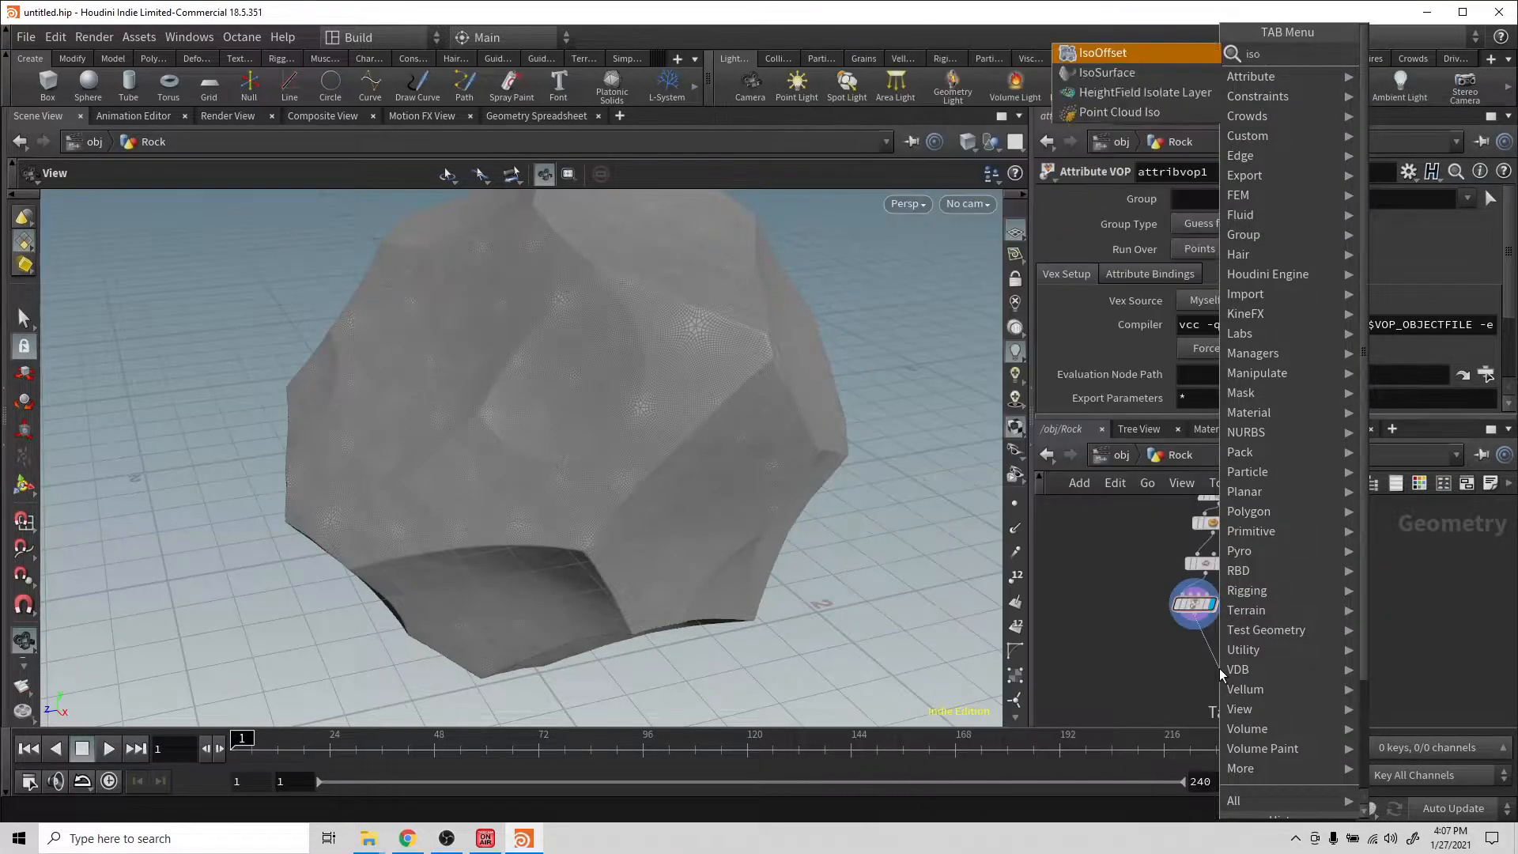
pyautogui.press('Return')
pyautogui.click(1220, 668)
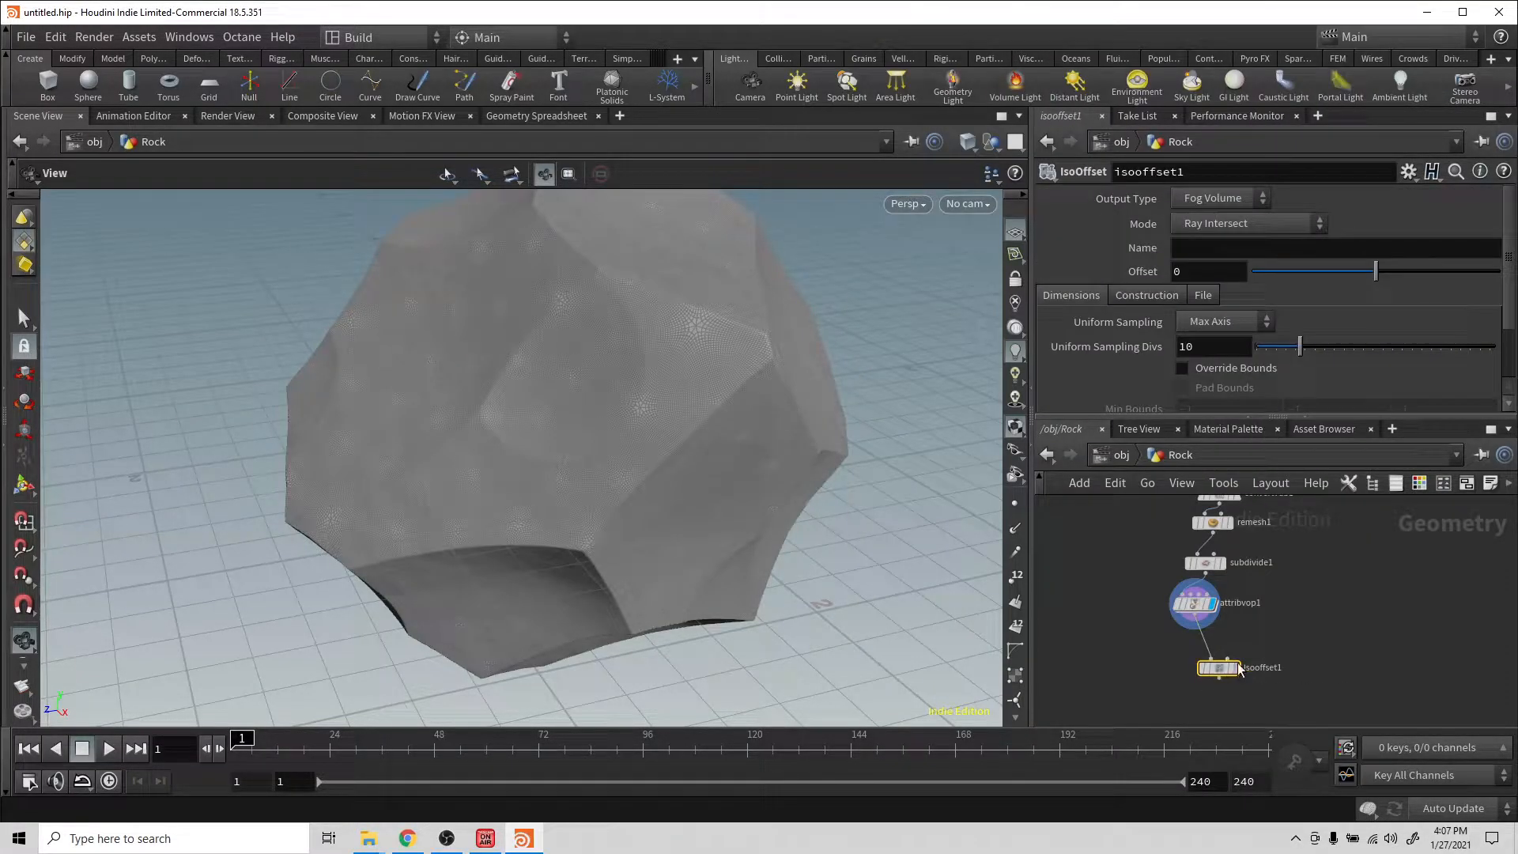
pyautogui.click(1238, 671)
pyautogui.scroll(-4, 621, 411)
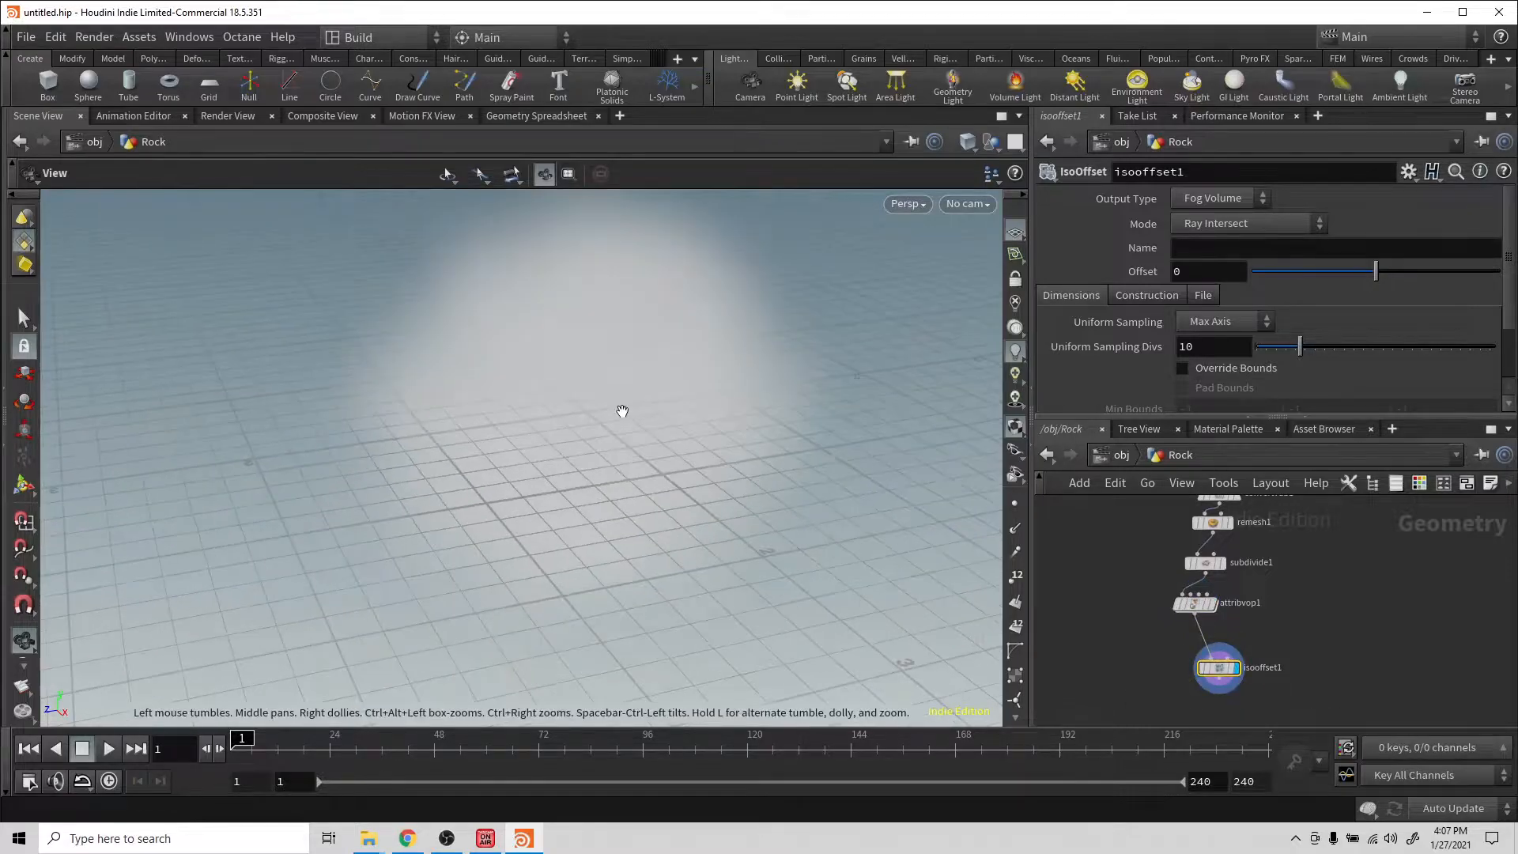
pyautogui.moveTo(622, 411); pyautogui.dragTo(657, 447)
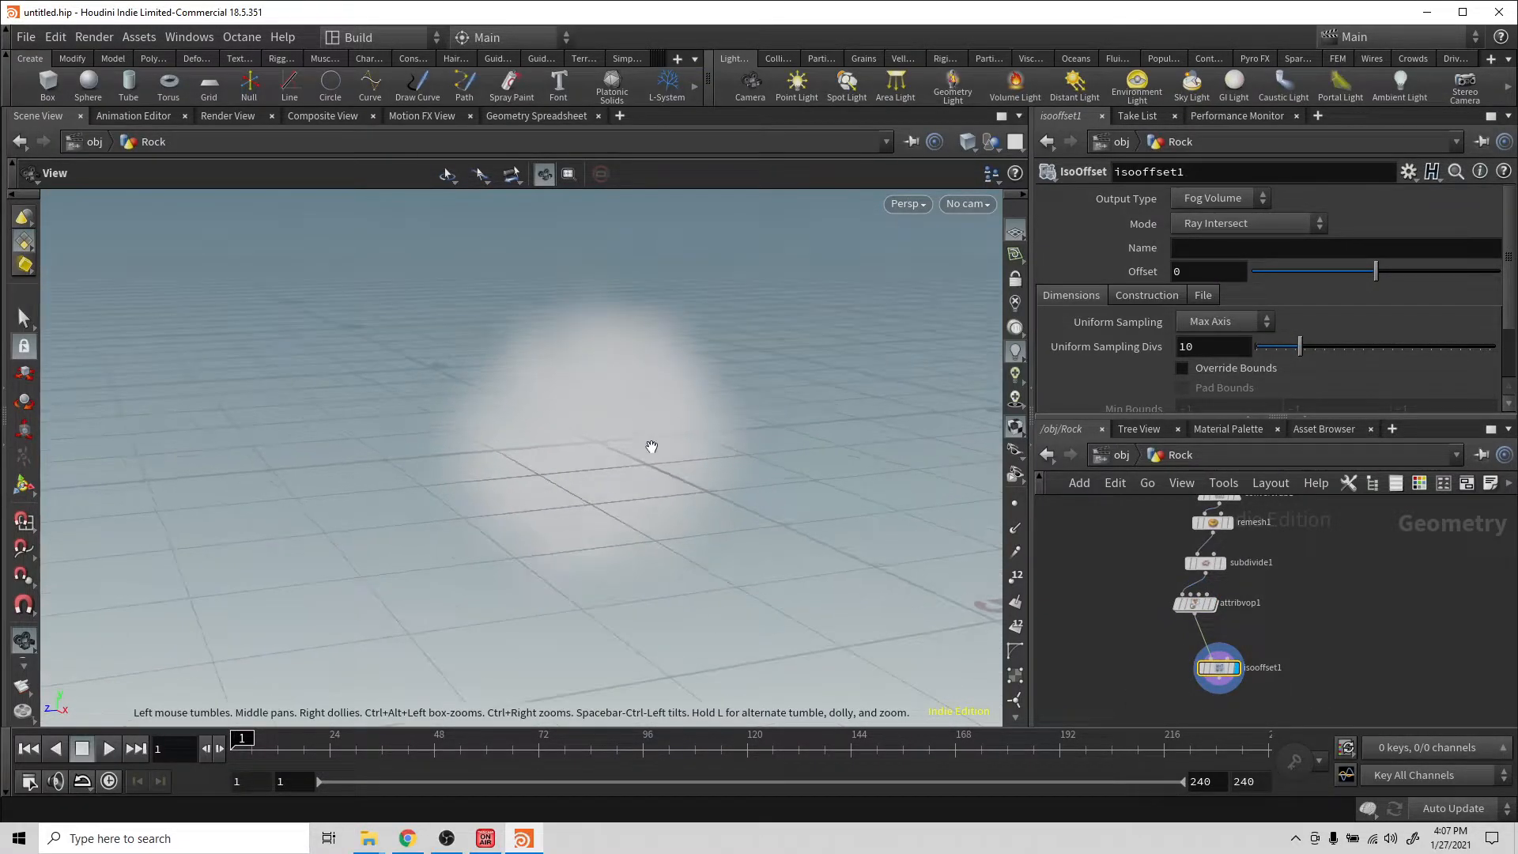
# Step: Append a Scatter node to the IsoOffset and display the points scattered inside the rock volume
pyautogui.moveTo(1220, 667); pyautogui.dragTo(1275, 693)
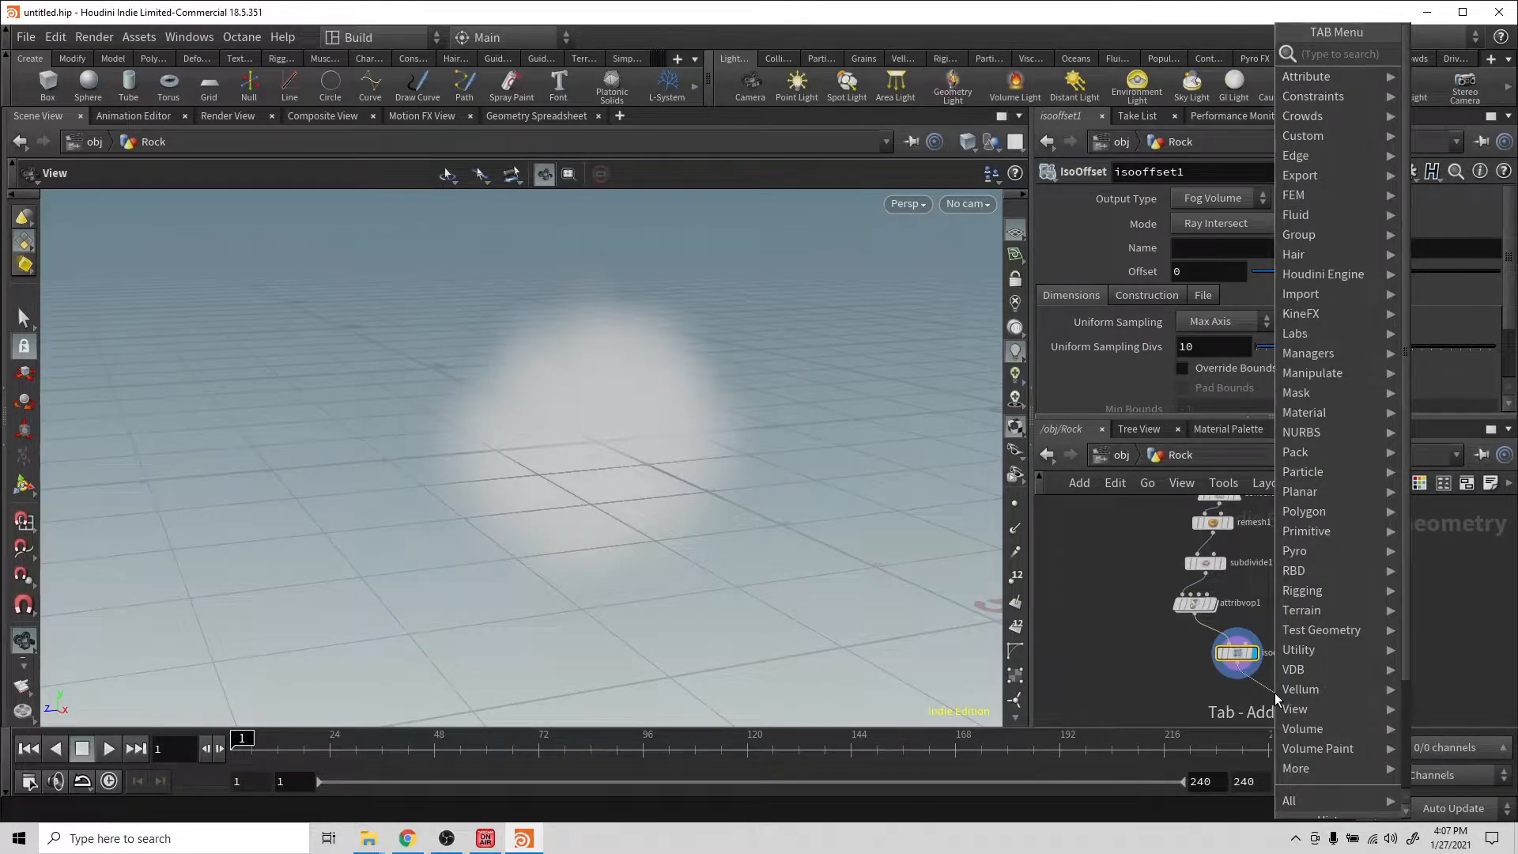
pyautogui.write('scat')
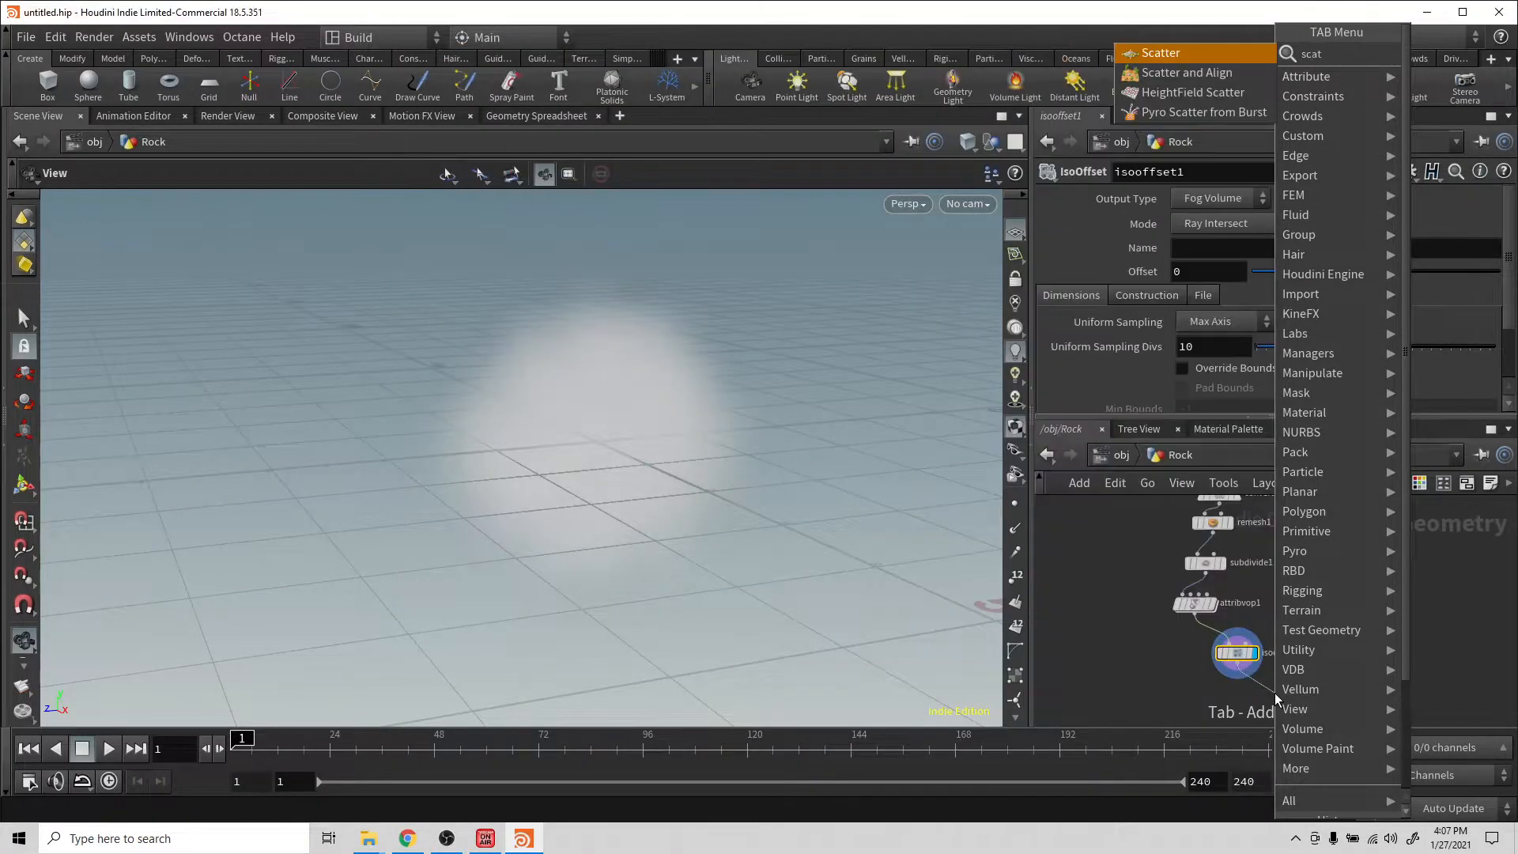
pyautogui.press('Return')
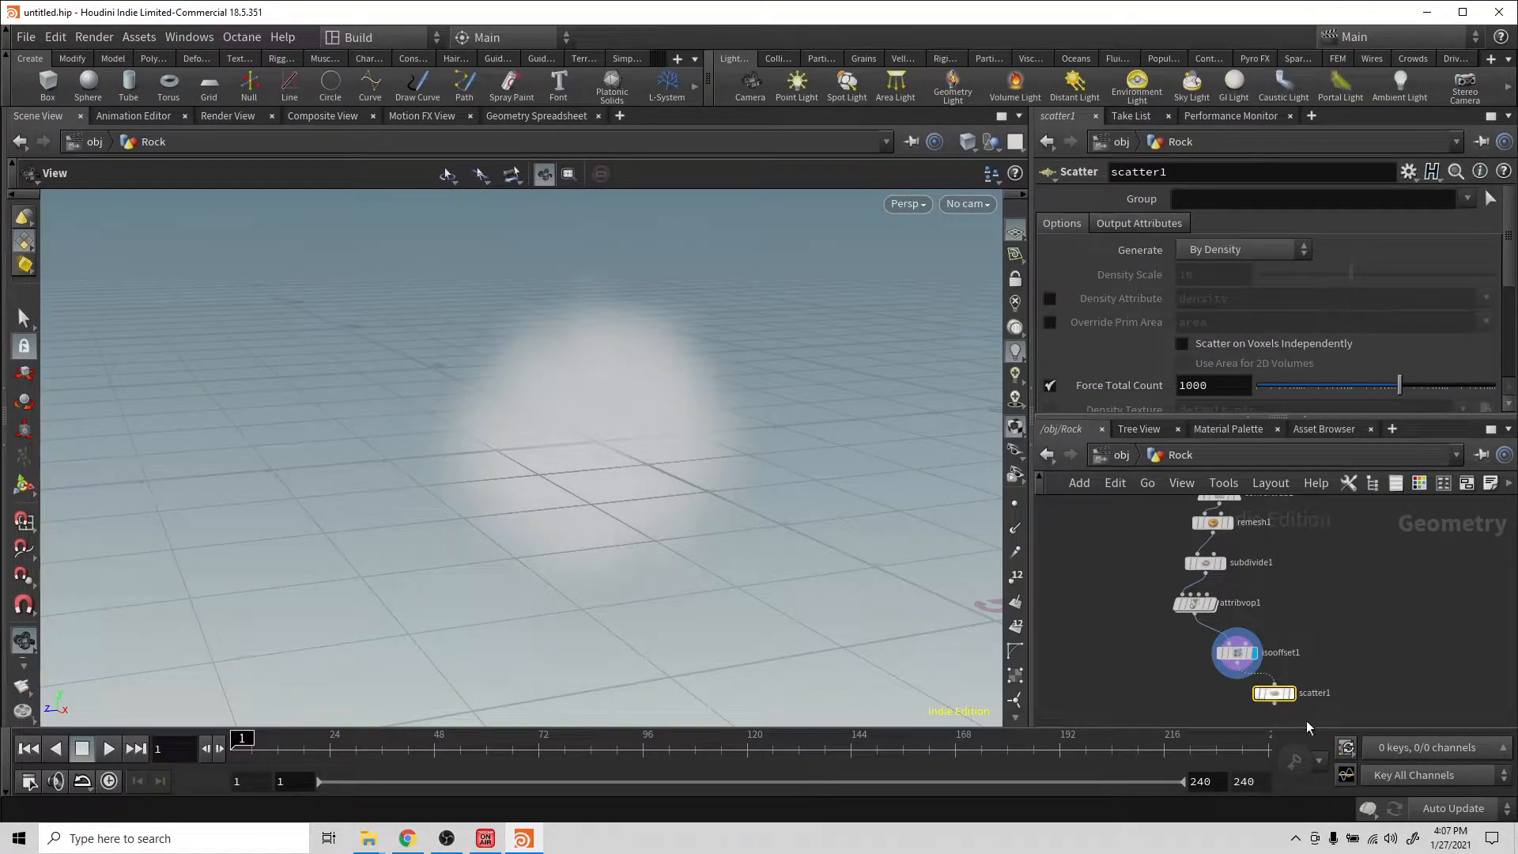
pyautogui.click(1293, 701)
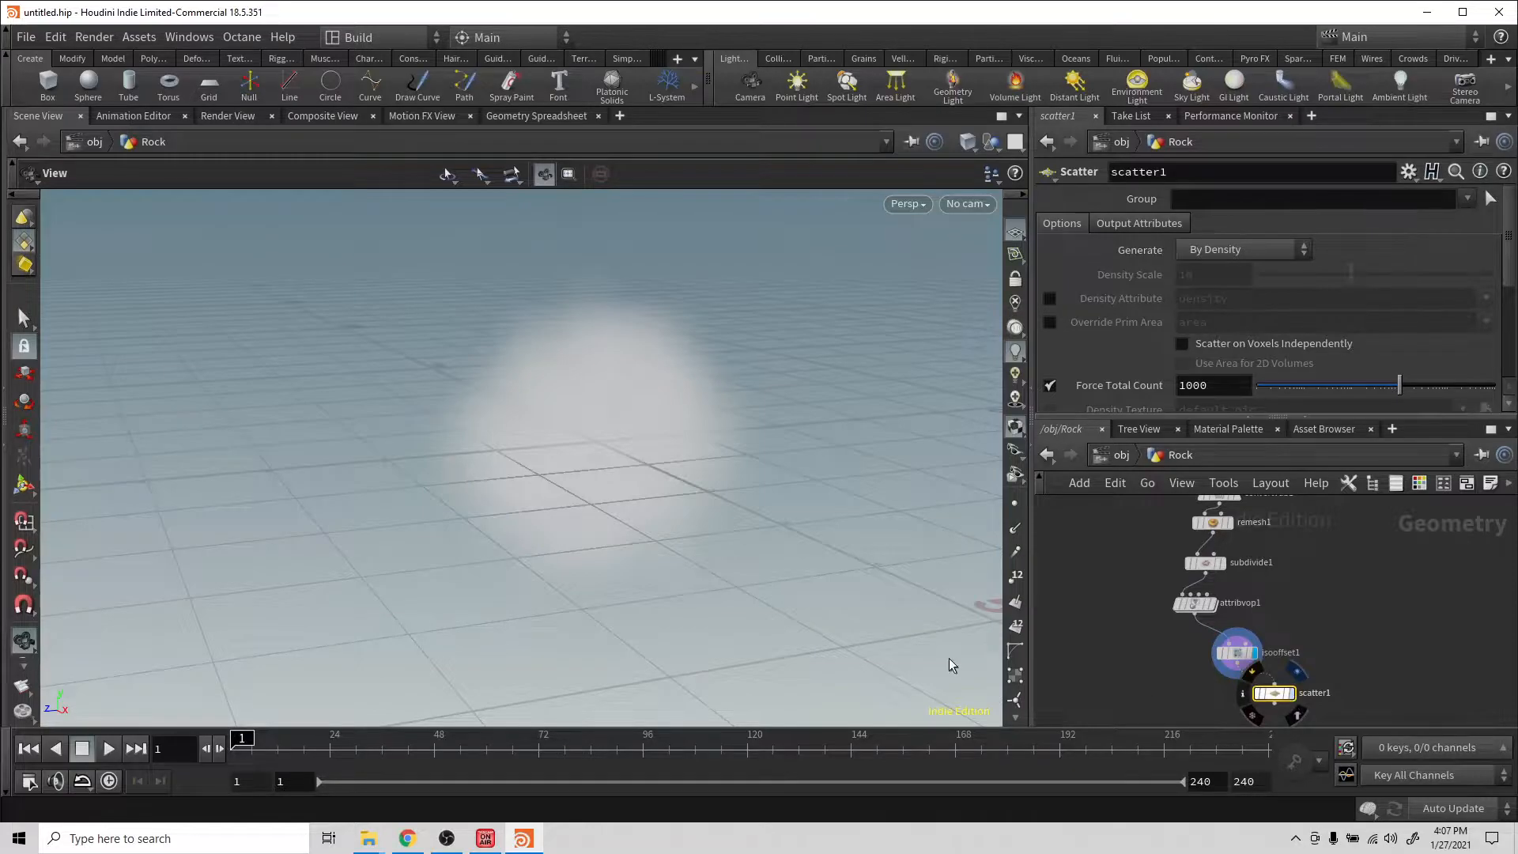
pyautogui.moveTo(635, 500); pyautogui.dragTo(637, 352)
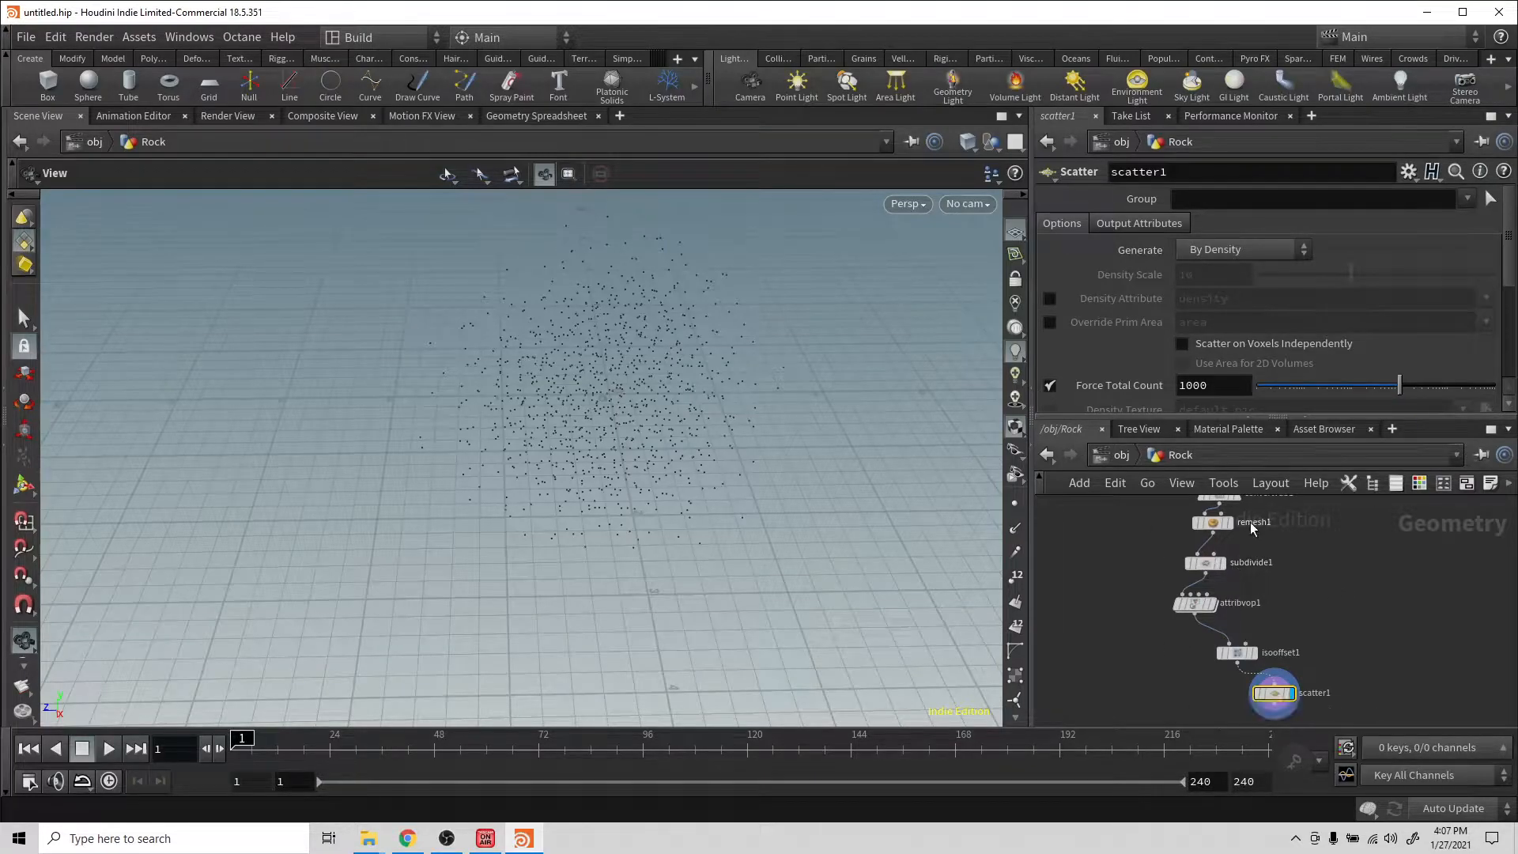
# Step: Add a Voronoi Fracture node fed by the Attribute VOP and the scattered points, and try to display its result
pyautogui.moveTo(1377, 587); pyautogui.dragTo(1383, 543, button='middle')
pyautogui.press('Tab')
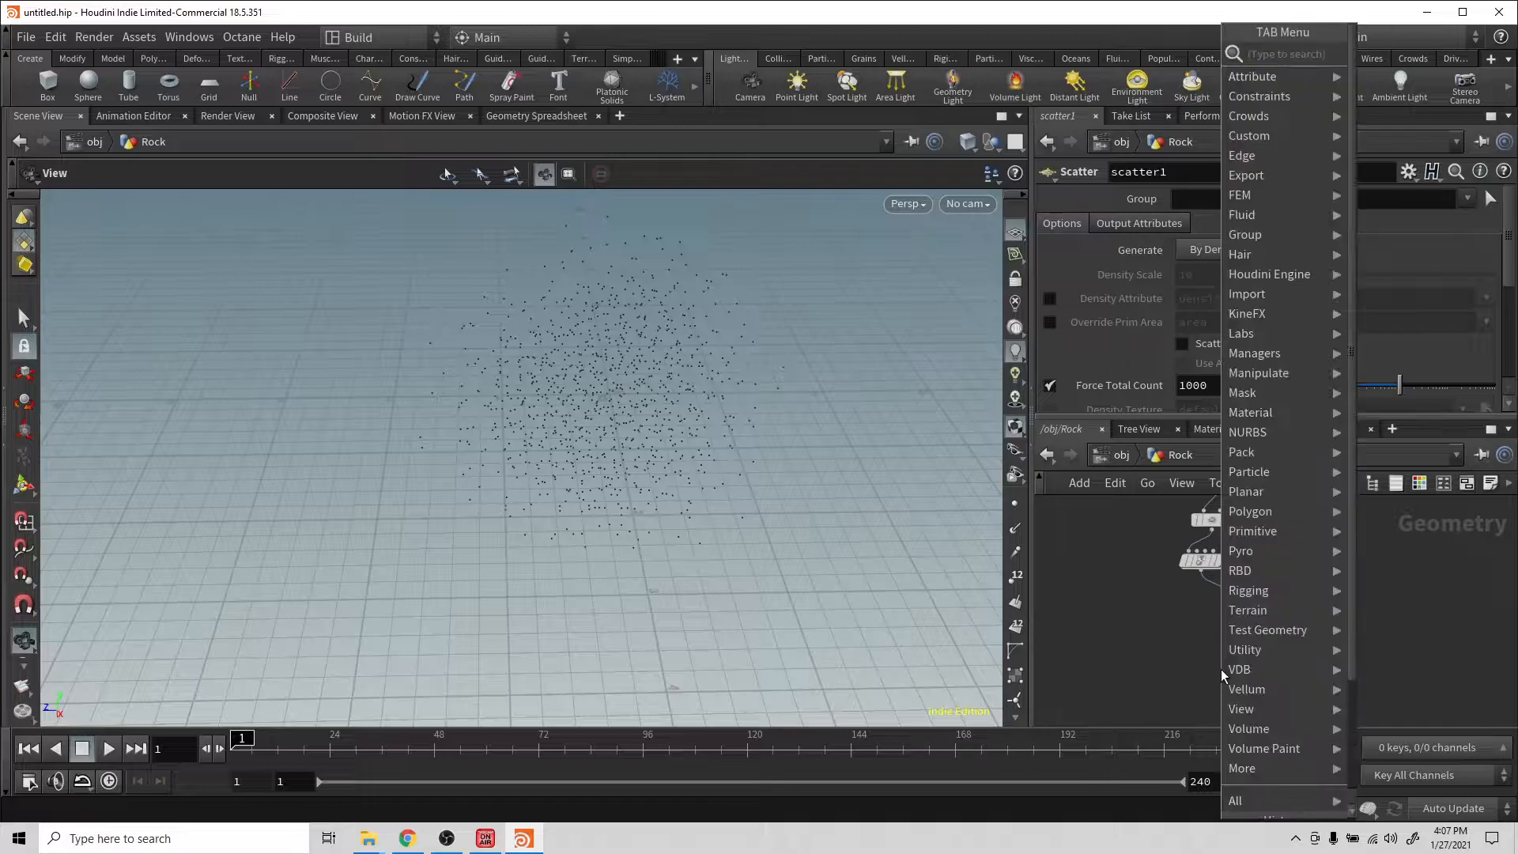
pyautogui.write('va')
pyautogui.press('BackSpace')
pyautogui.write('oro')
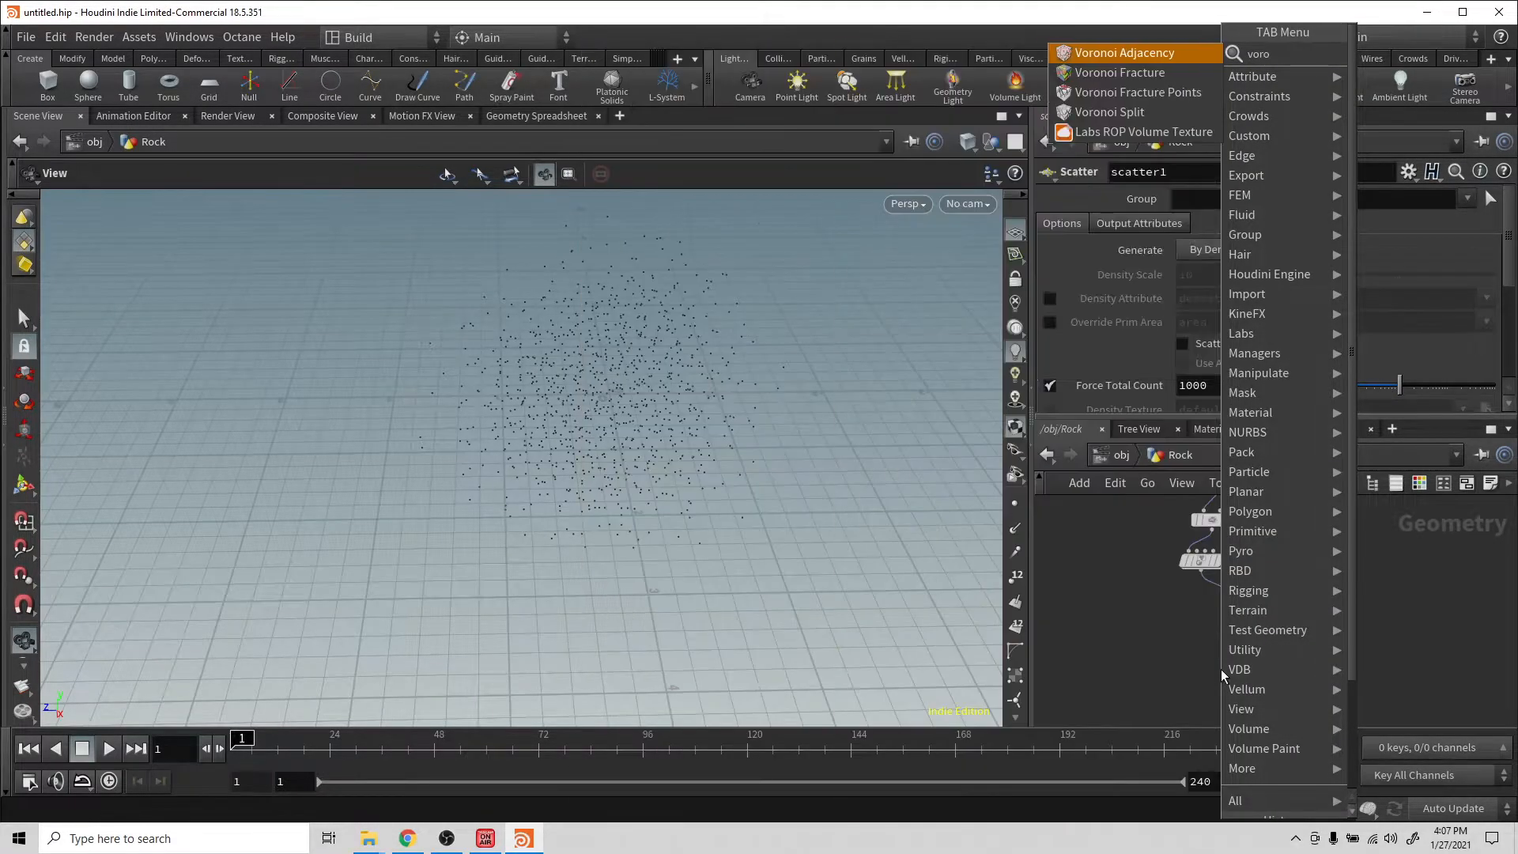
pyautogui.press('Down')
pyautogui.press('Return')
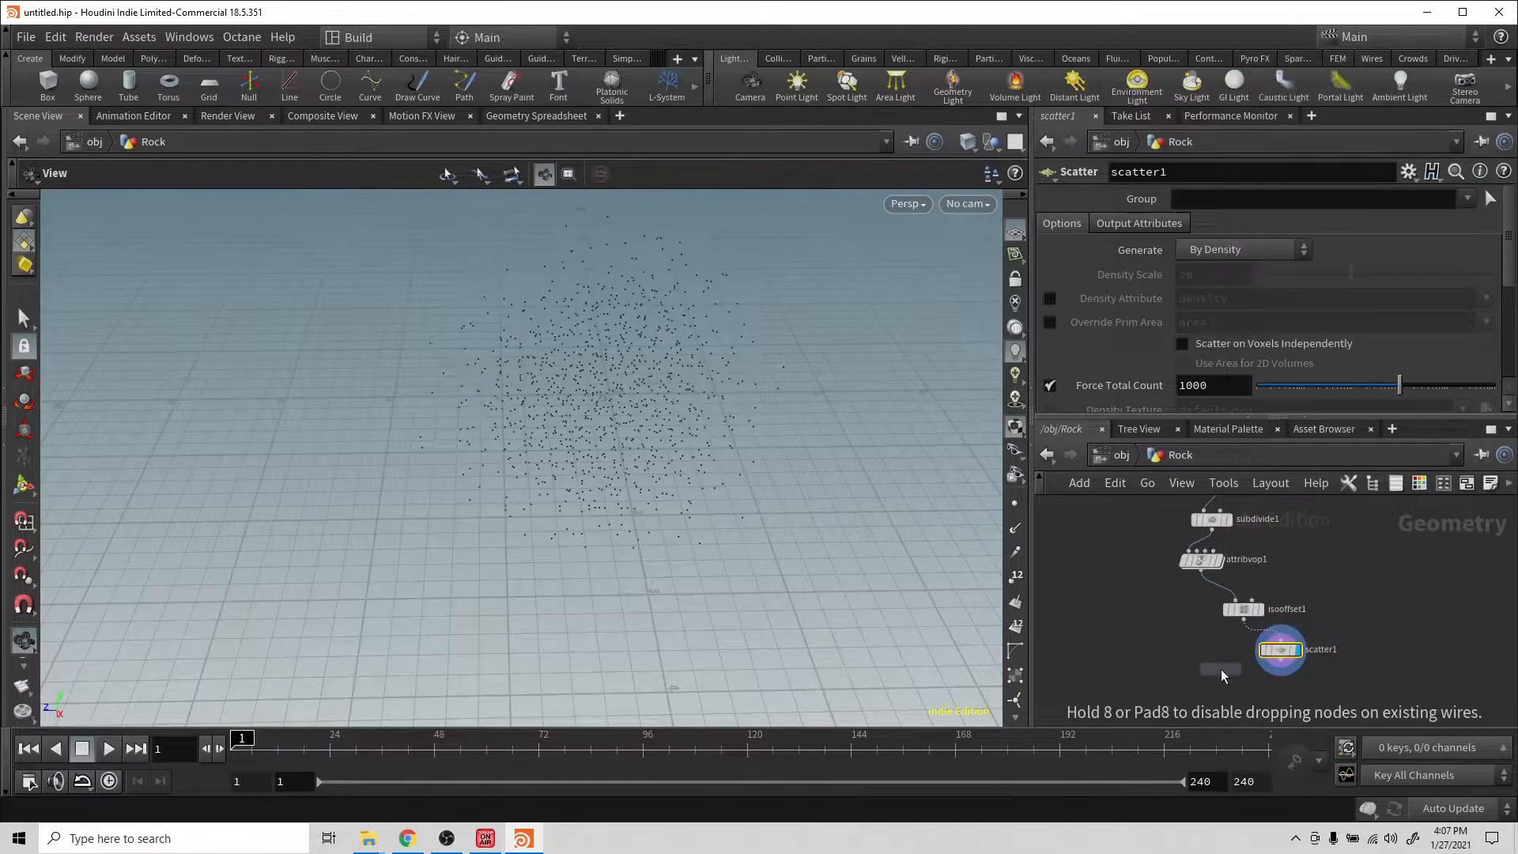
pyautogui.click(1213, 682)
pyautogui.moveTo(1201, 569); pyautogui.dragTo(1203, 675)
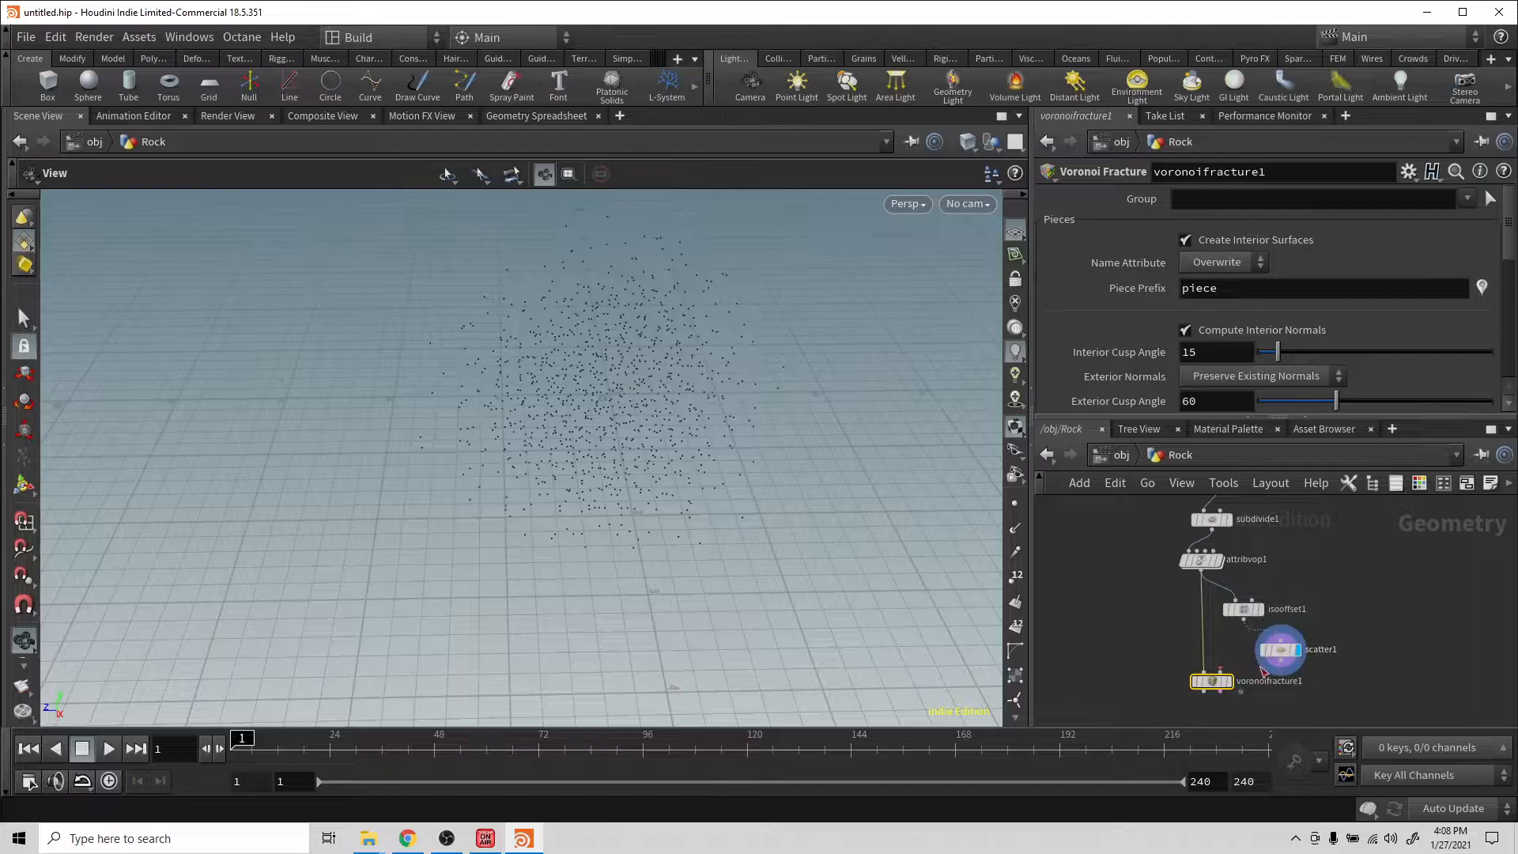
pyautogui.click(1231, 682)
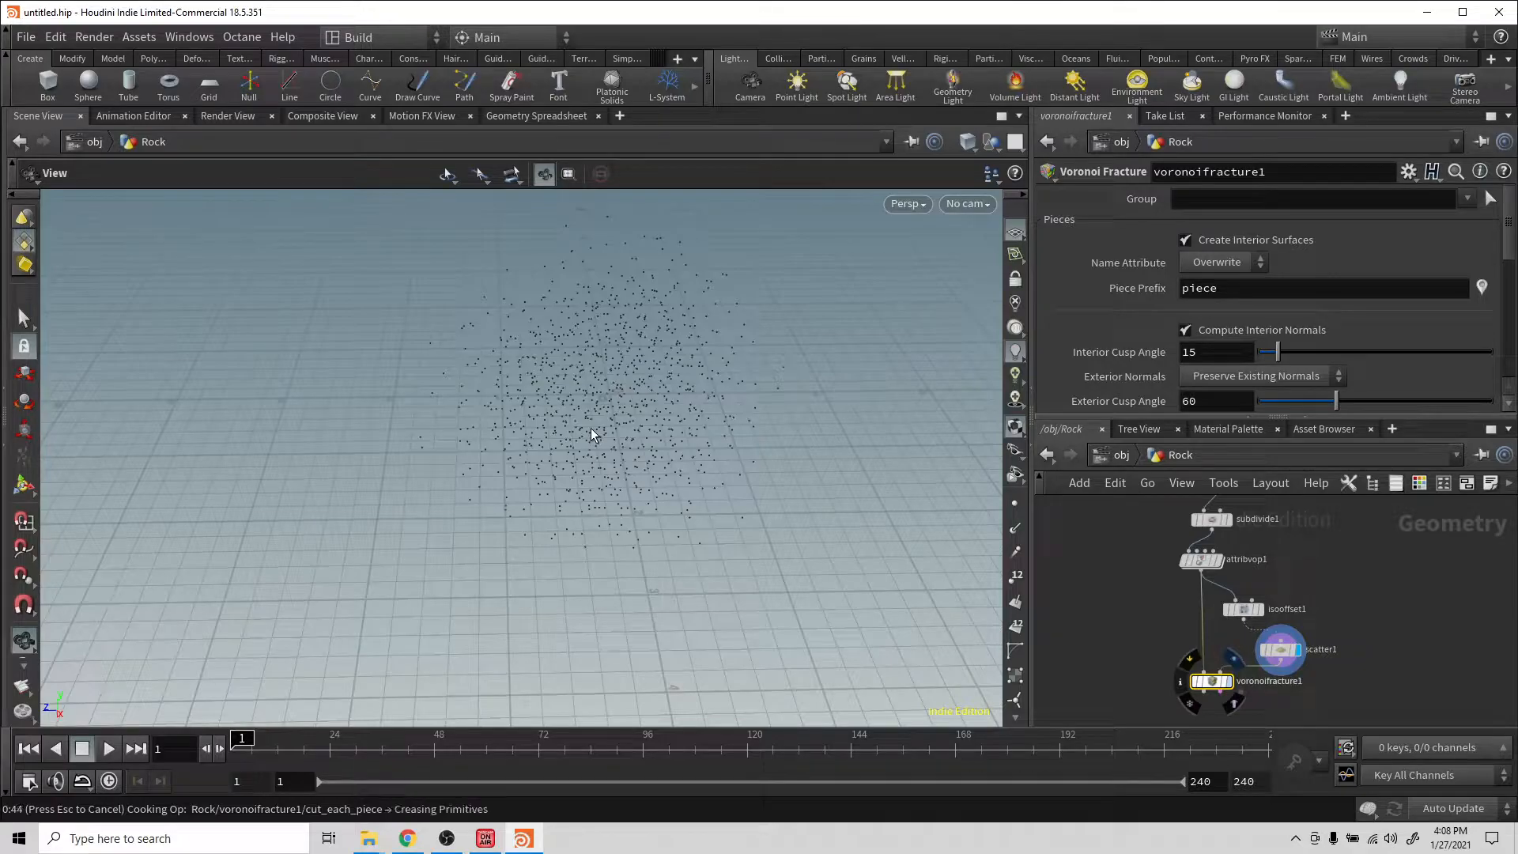
pyautogui.press('Escape')
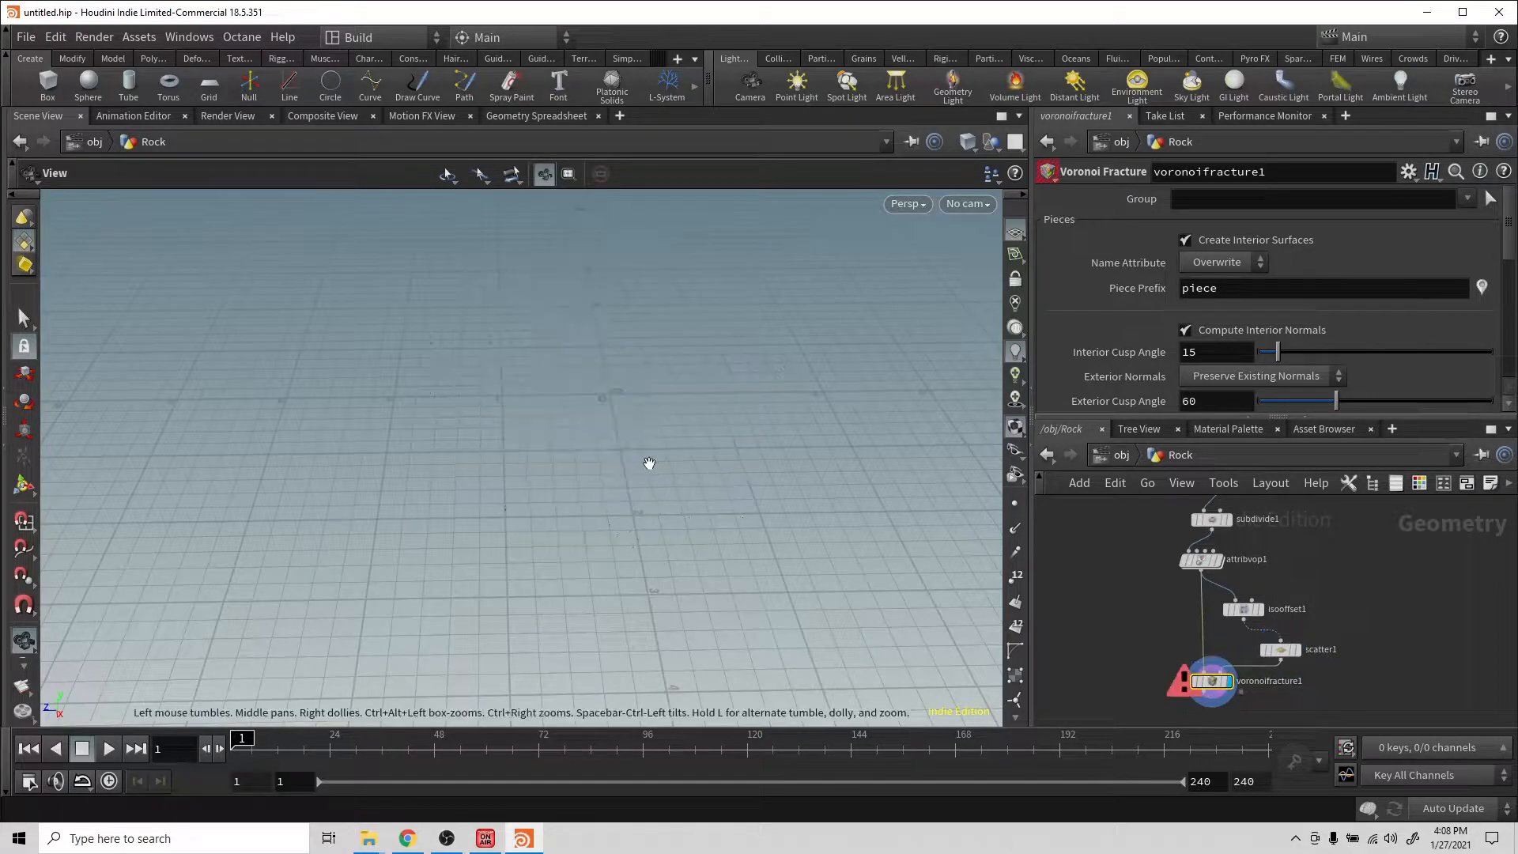
# Step: Set the Scatter node's Force Total Count to 100 and try displaying the Voronoi Fracture again
pyautogui.click(1280, 650)
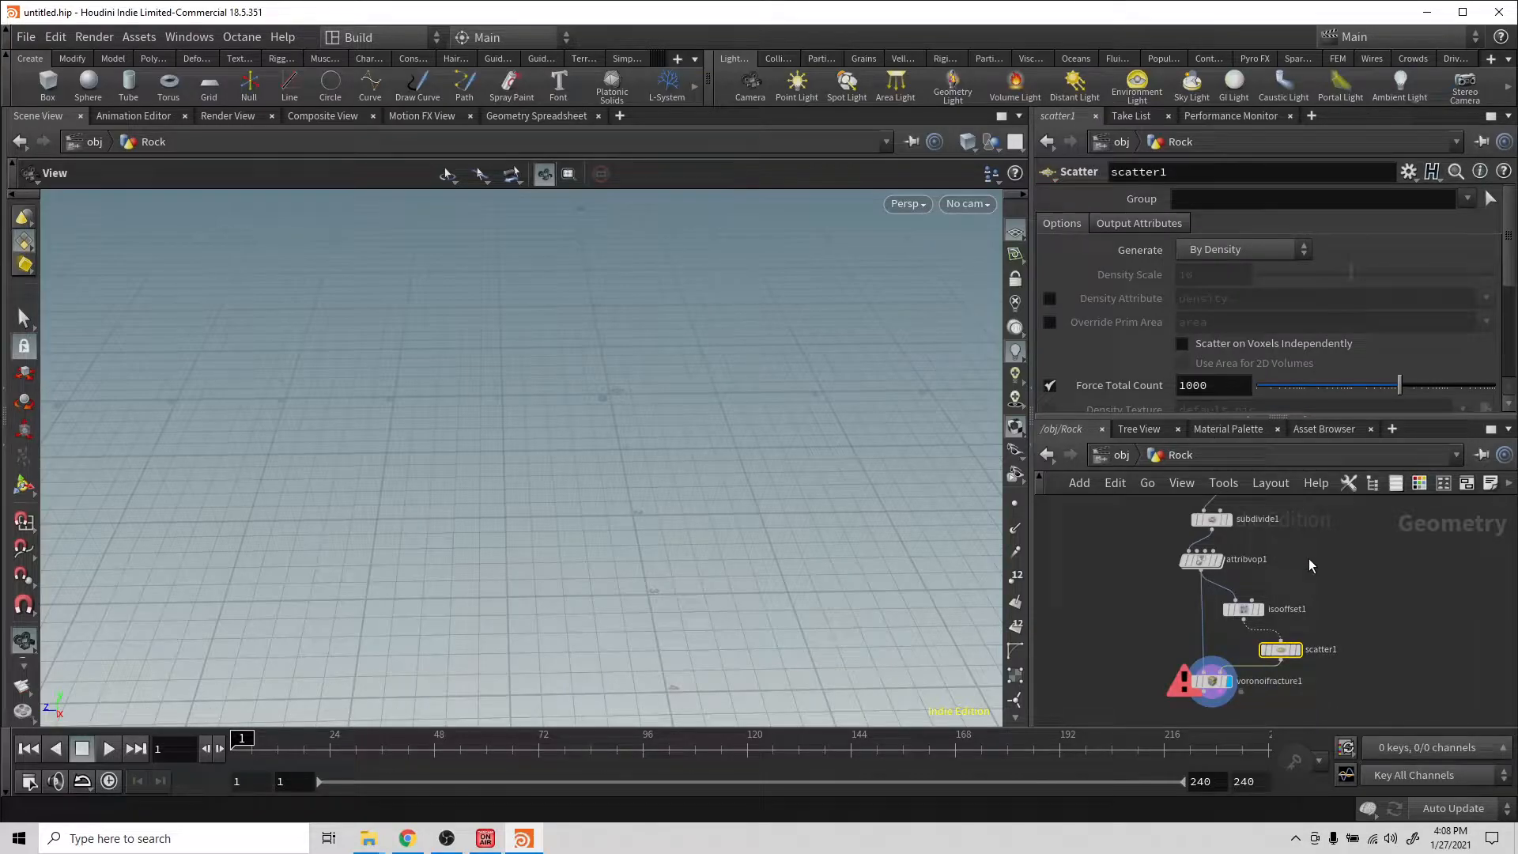
pyautogui.click(1299, 650)
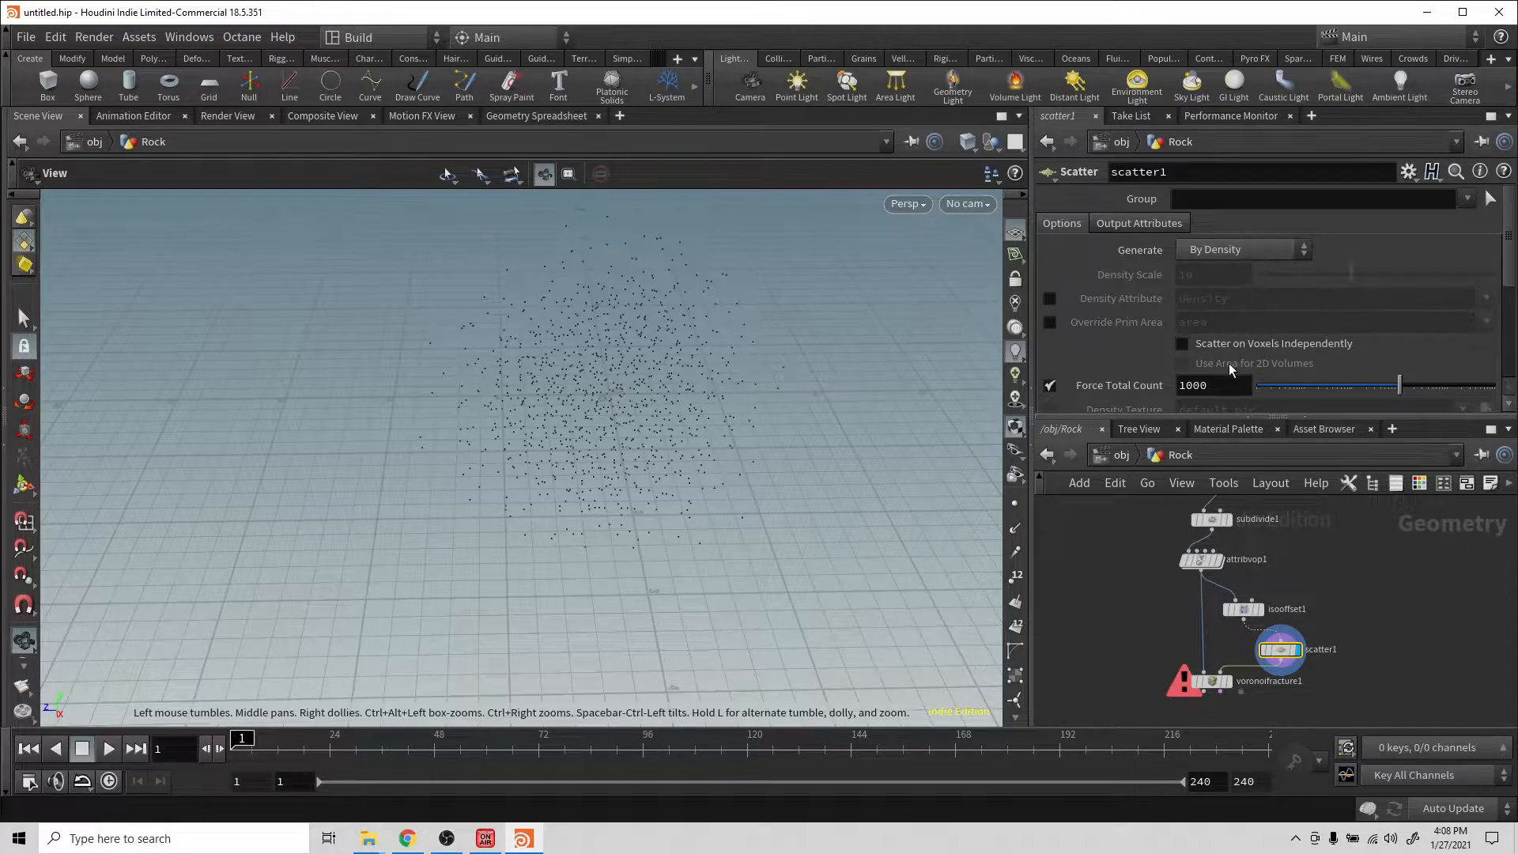
pyautogui.doubleClick(1223, 387)
pyautogui.write('100')
pyautogui.press('Return')
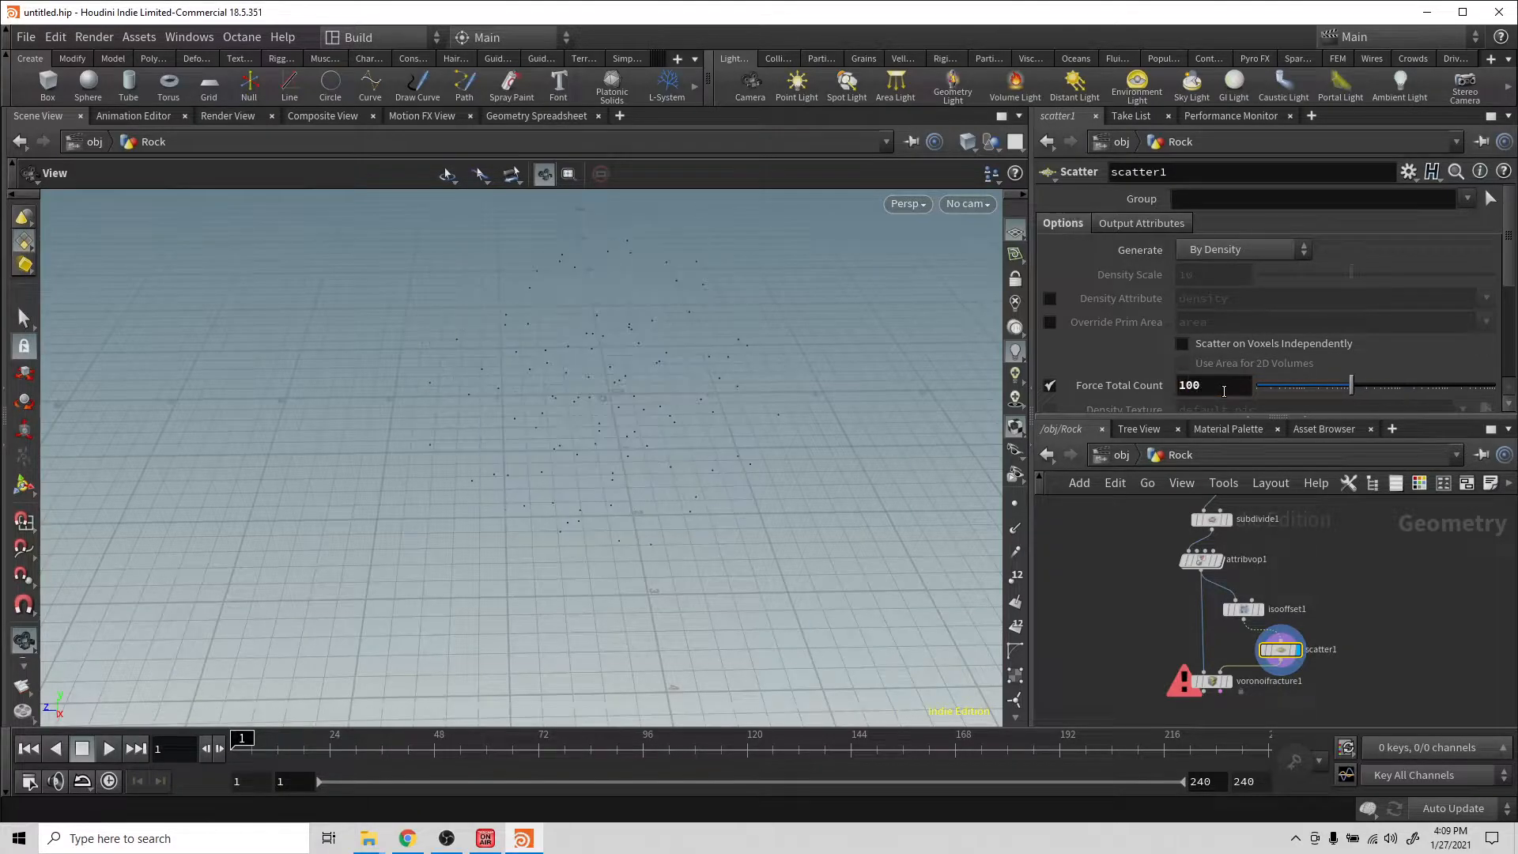
pyautogui.moveTo(717, 439); pyautogui.dragTo(632, 293)
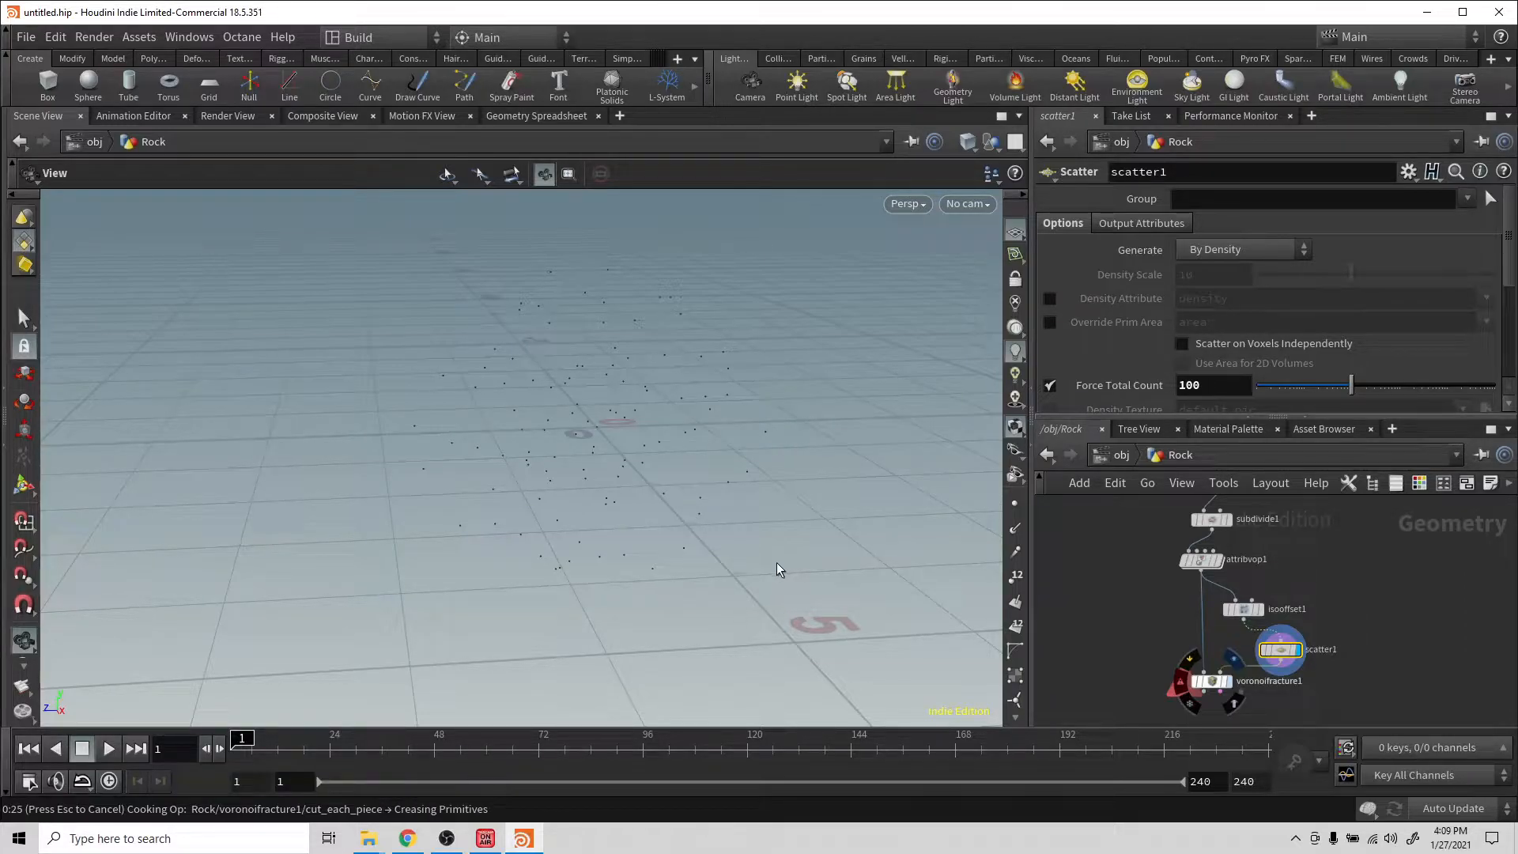
pyautogui.press('Escape')
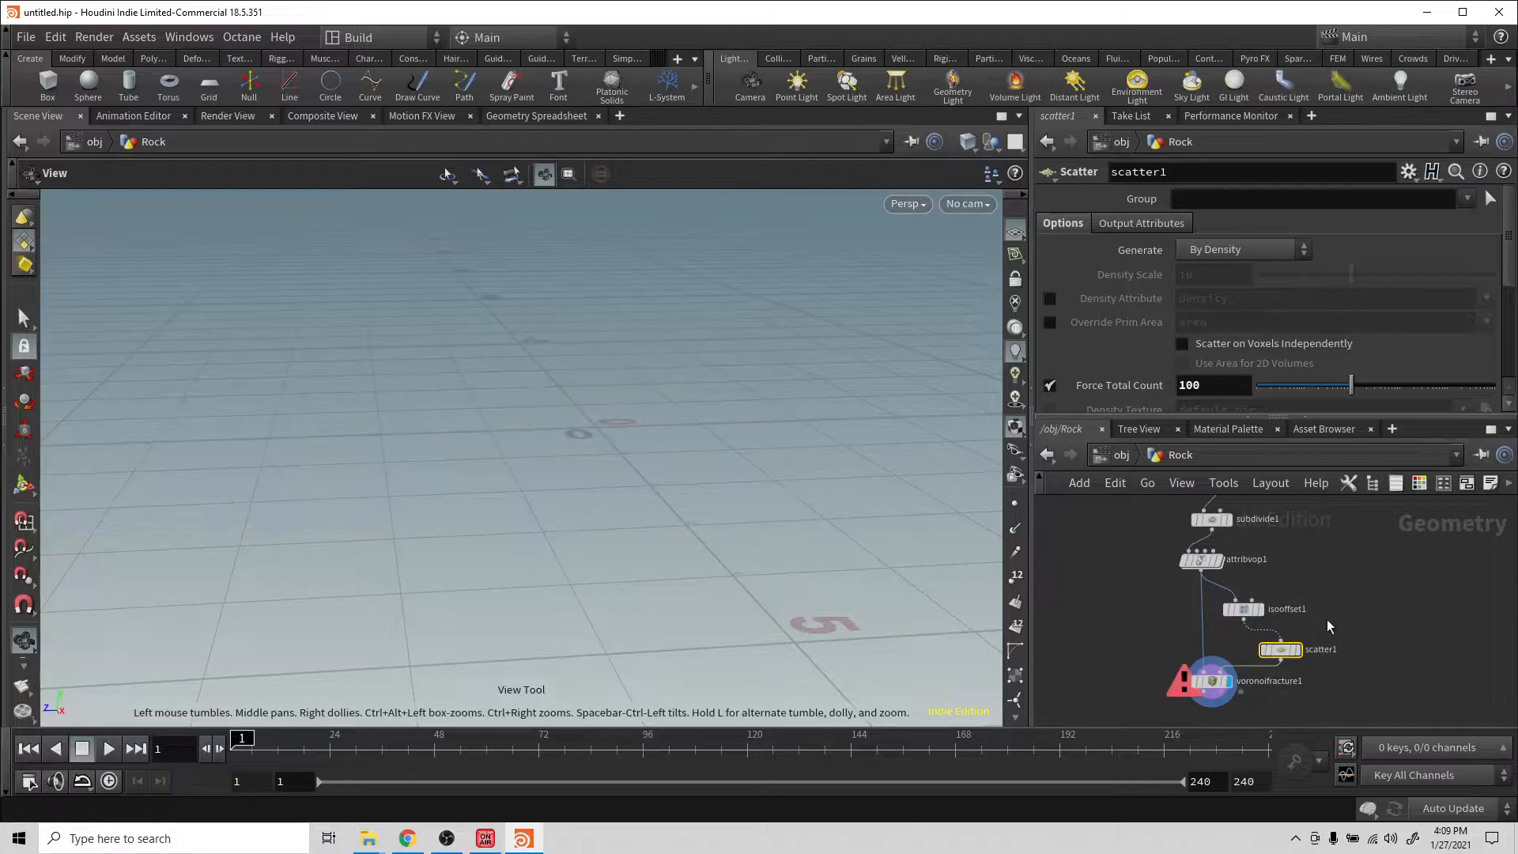
# Step: Cut the wires leaving the Attribute VOP, append a Remesh node to it and display the remeshed rock
pyautogui.moveTo(1248, 536)
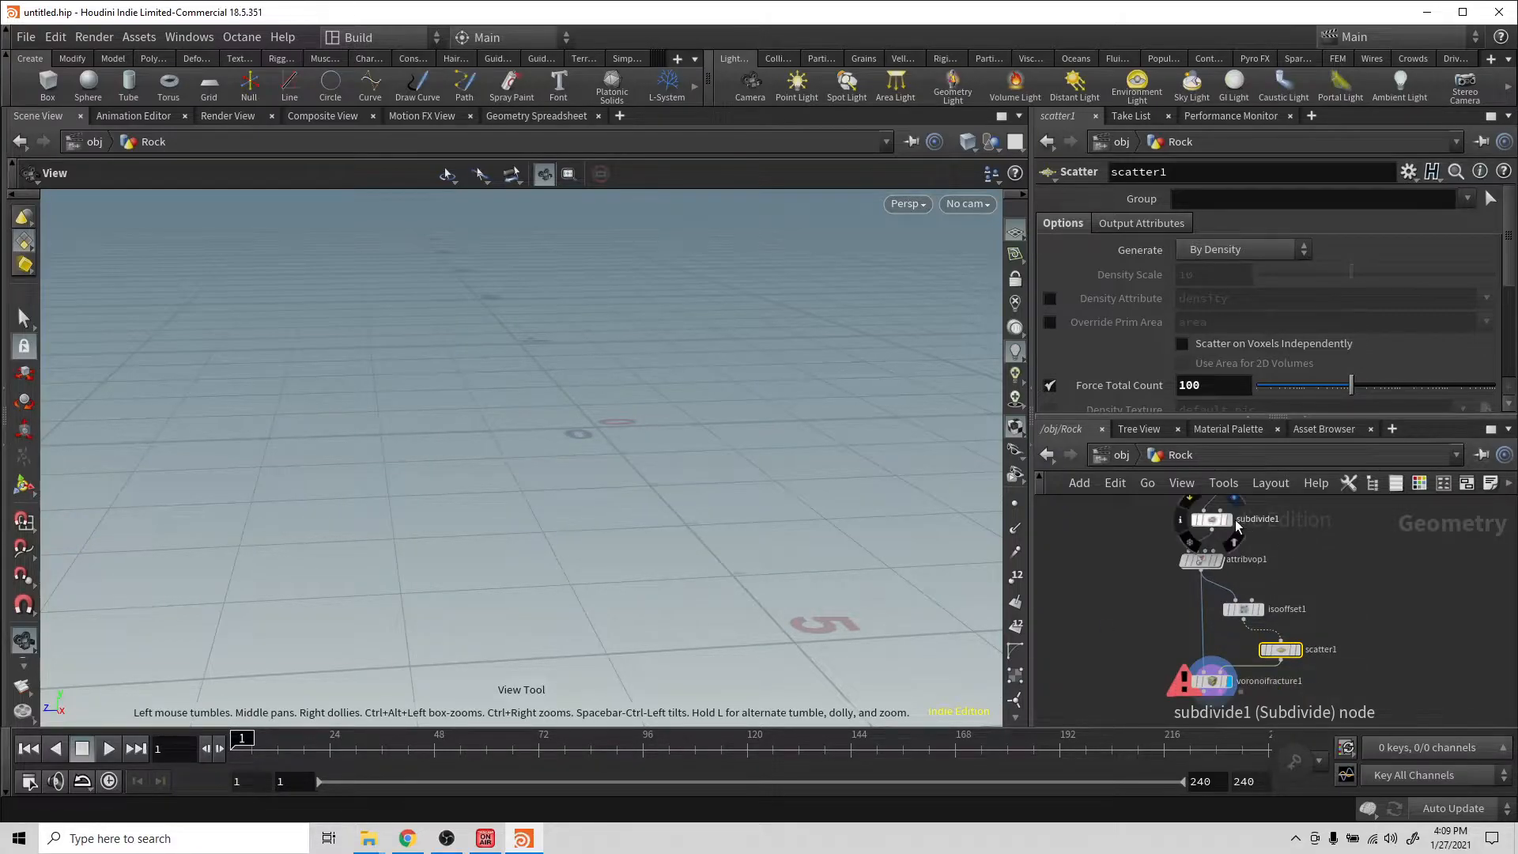
pyautogui.moveTo(1299, 545); pyautogui.dragTo(1288, 615, button='middle')
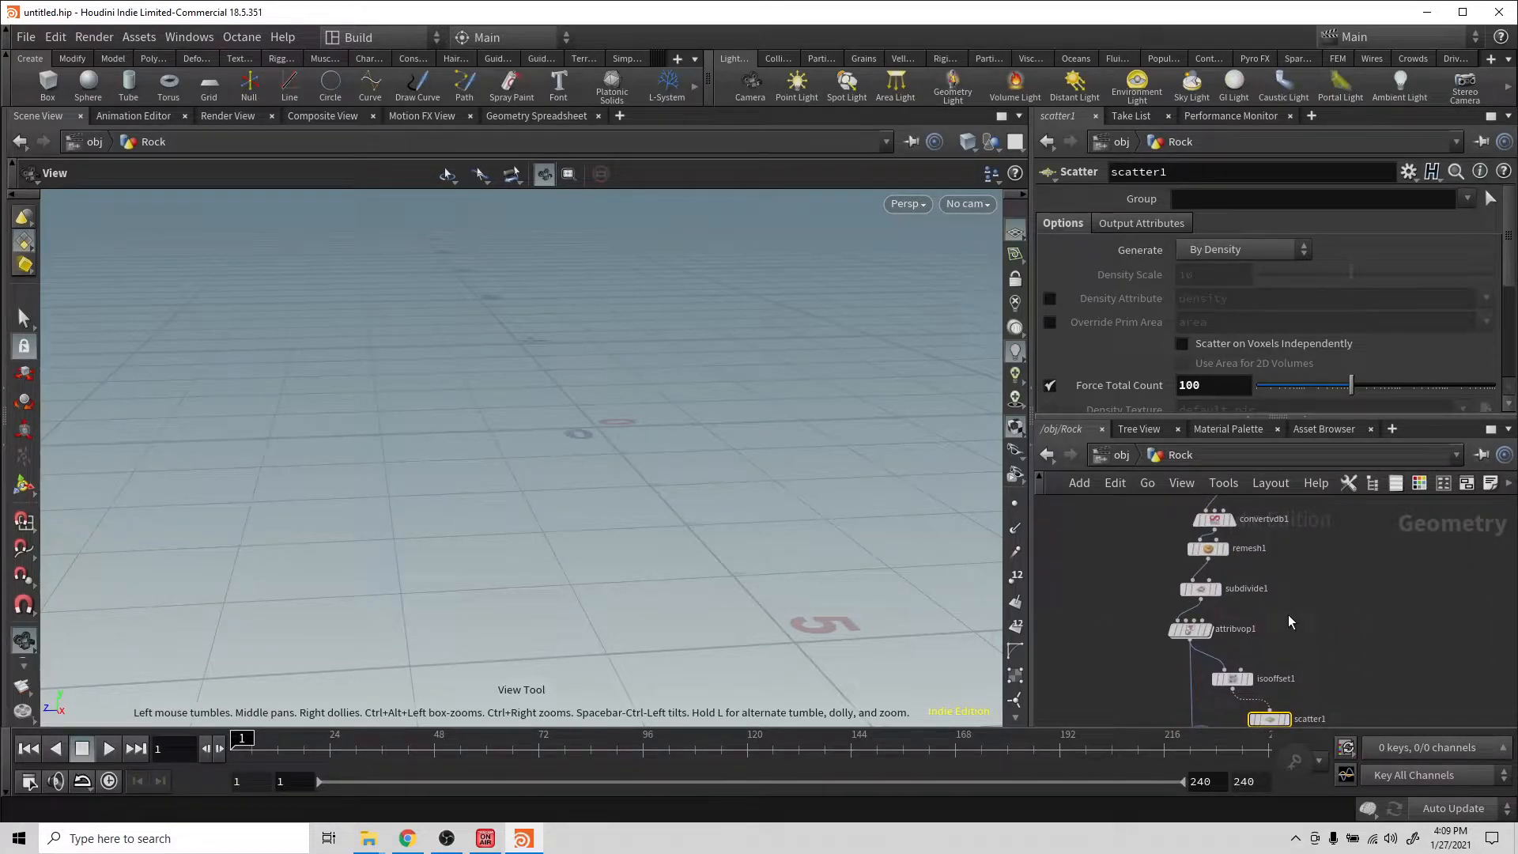
pyautogui.click(1208, 632)
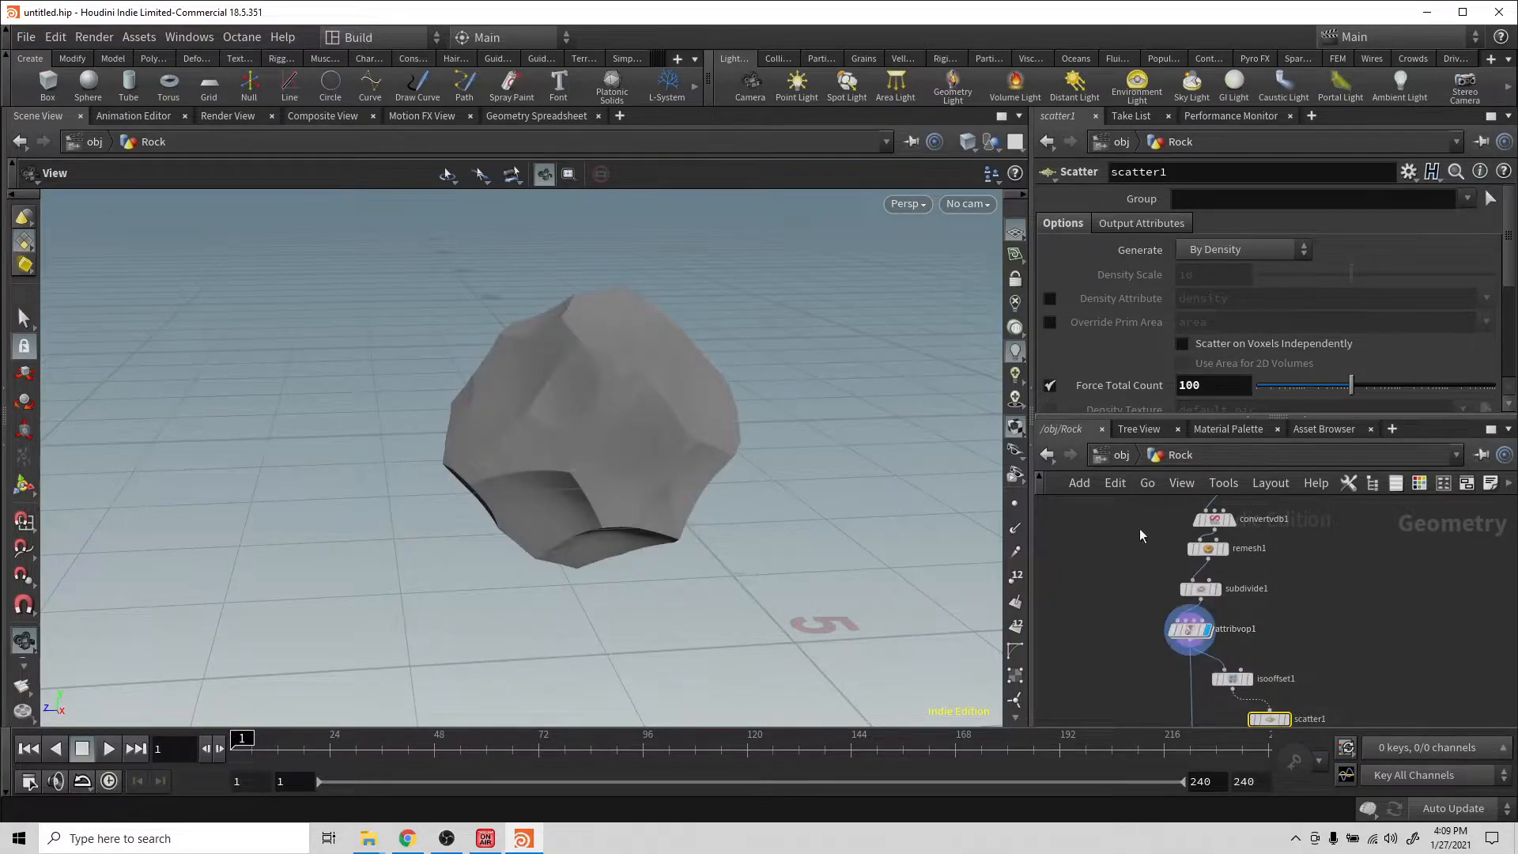
pyautogui.moveTo(1283, 578); pyautogui.dragTo(1281, 510, button='middle')
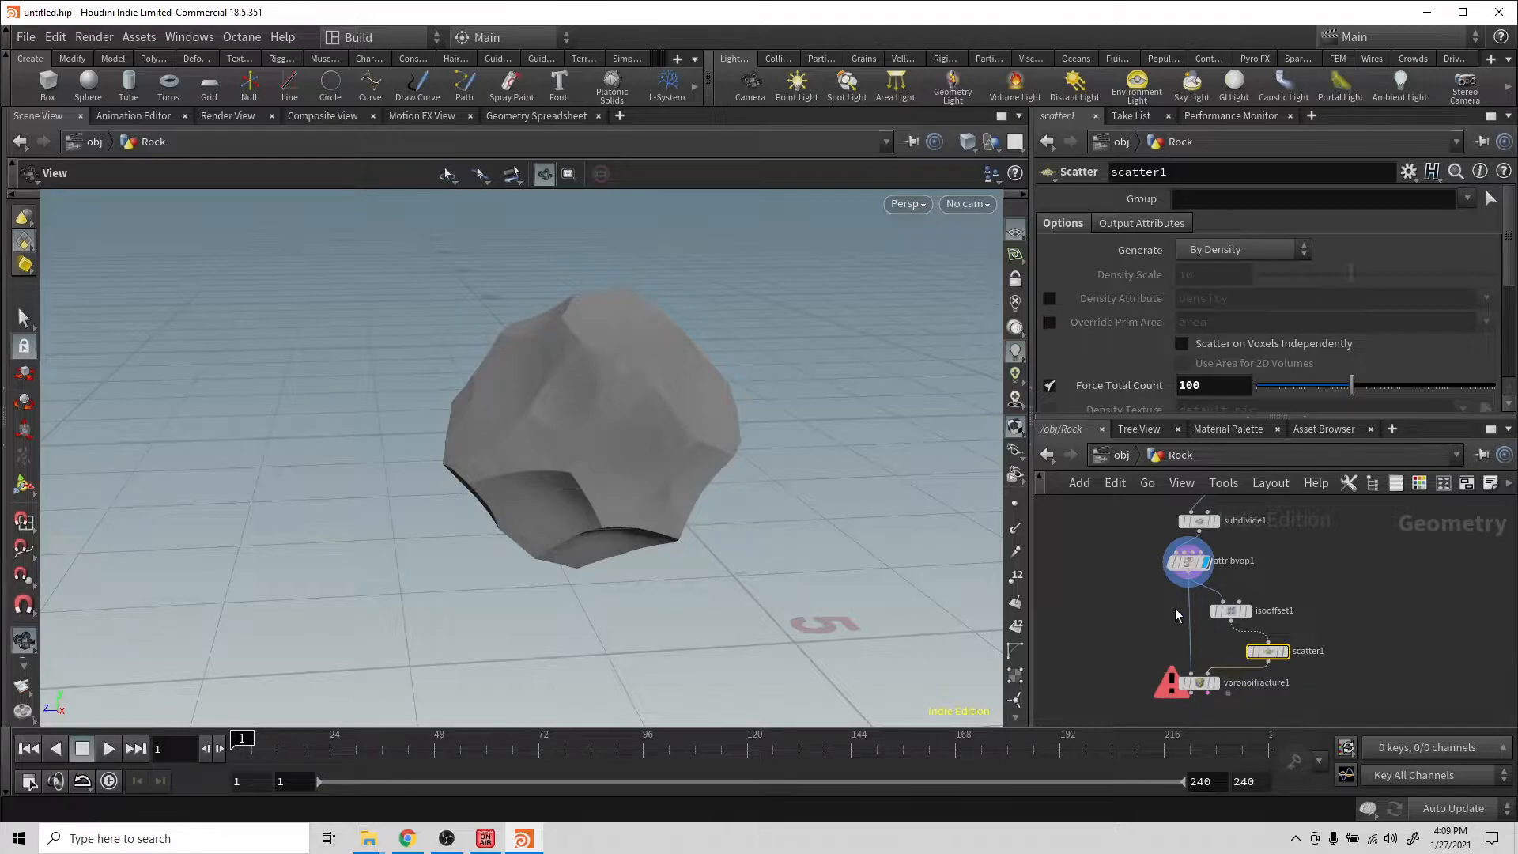
pyautogui.press('y')
pyautogui.moveTo(1174, 590)
pyautogui.mouseDown()
pyautogui.moveTo(1252, 576)
pyautogui.moveTo(1194, 558)
pyautogui.moveTo(1175, 587)
pyautogui.mouseUp()
pyautogui.press('Tab')
pyautogui.write('remesh')
pyautogui.press('Return')
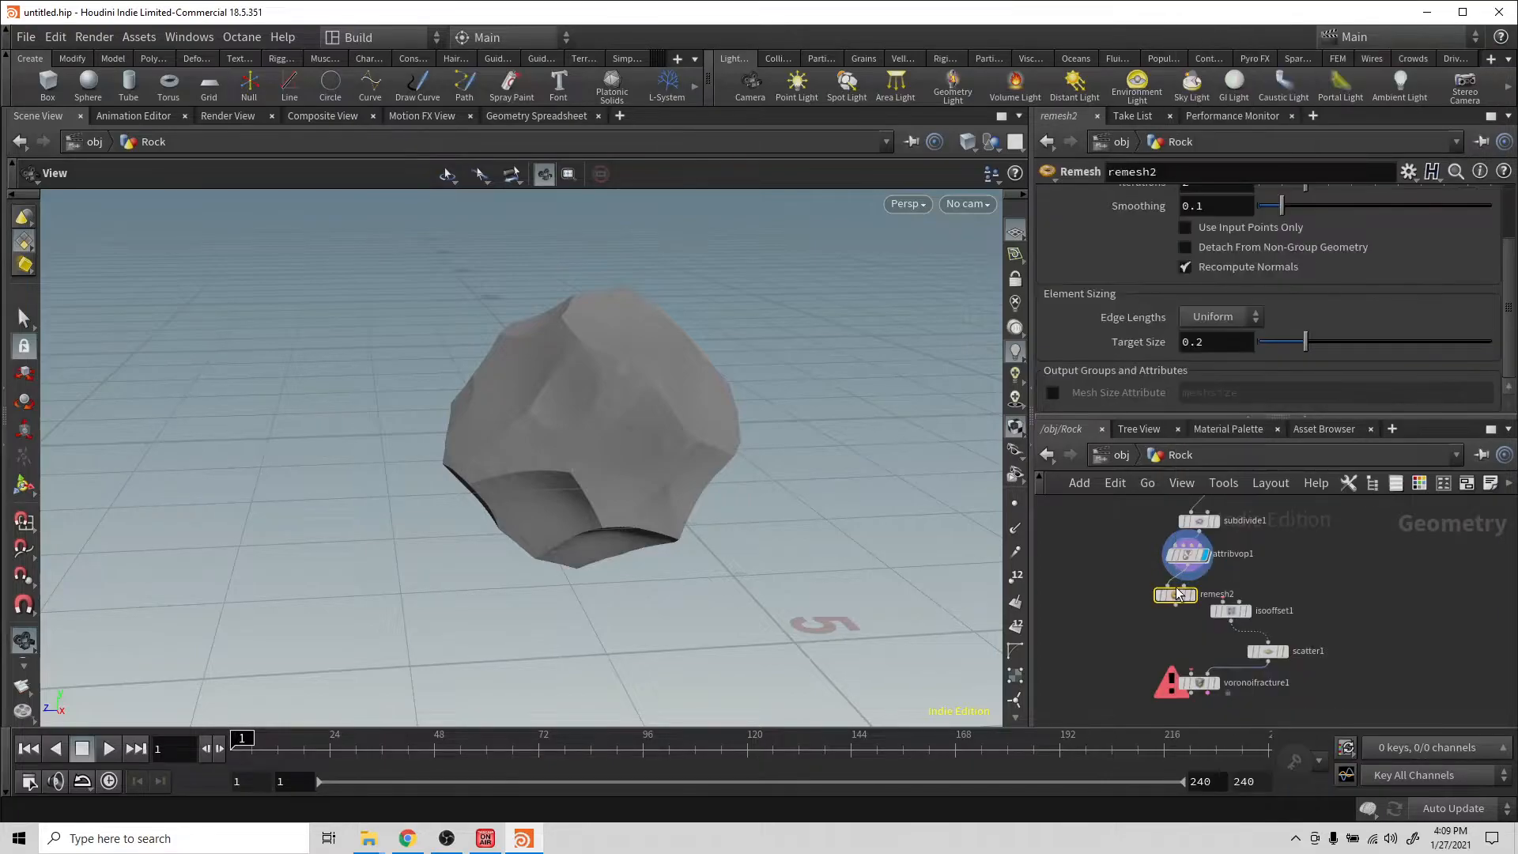
pyautogui.click(1194, 598)
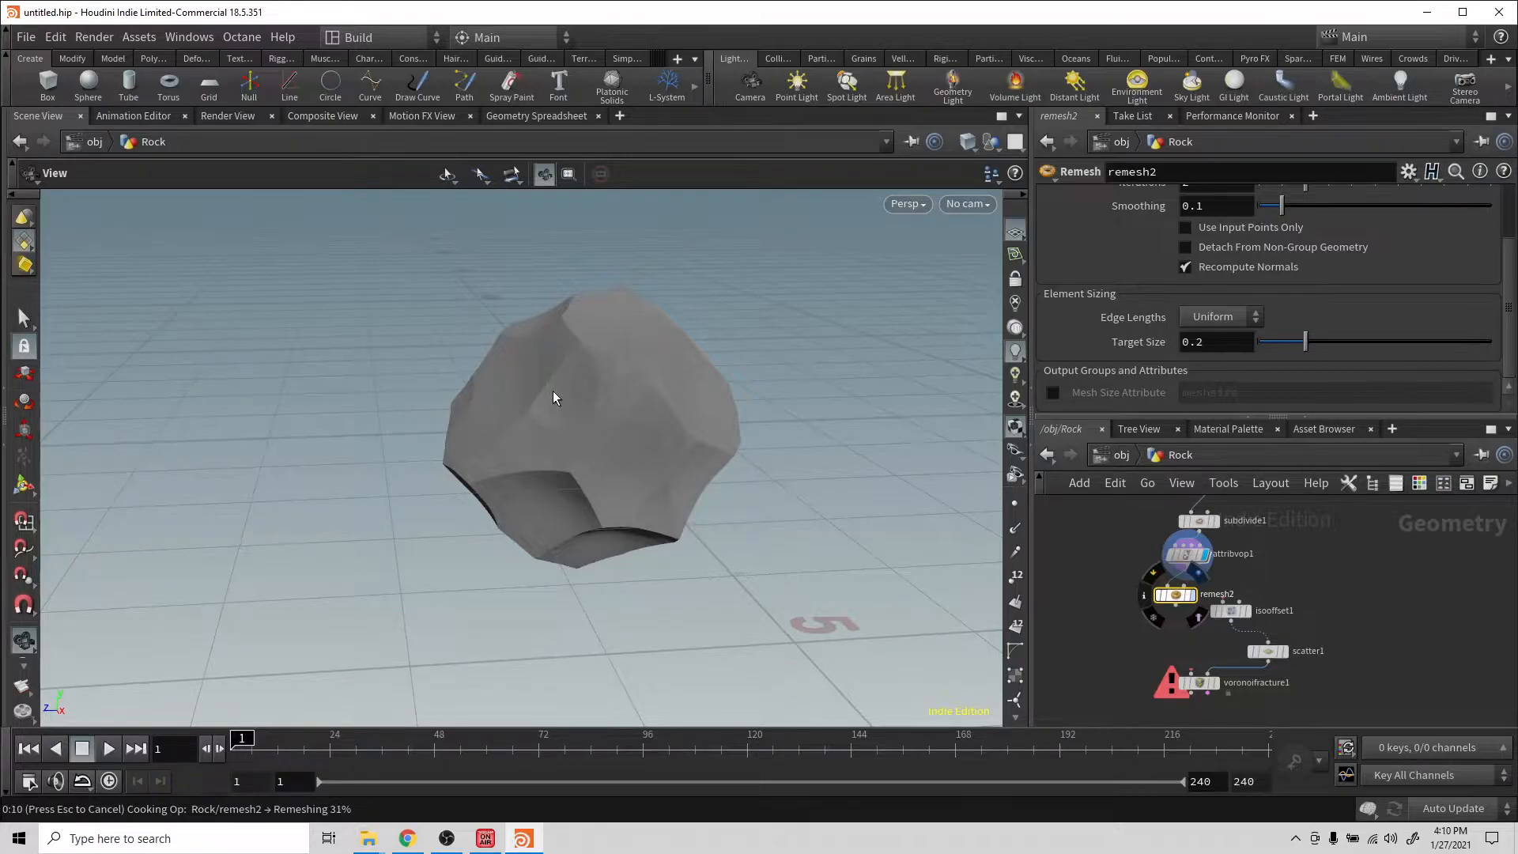
# Step: Set the Target Size of the Remesh node after the Attribute VOP to 0.1 and inspect the mesh
pyautogui.moveTo(525, 400); pyautogui.dragTo(672, 391)
pyautogui.click(1220, 342)
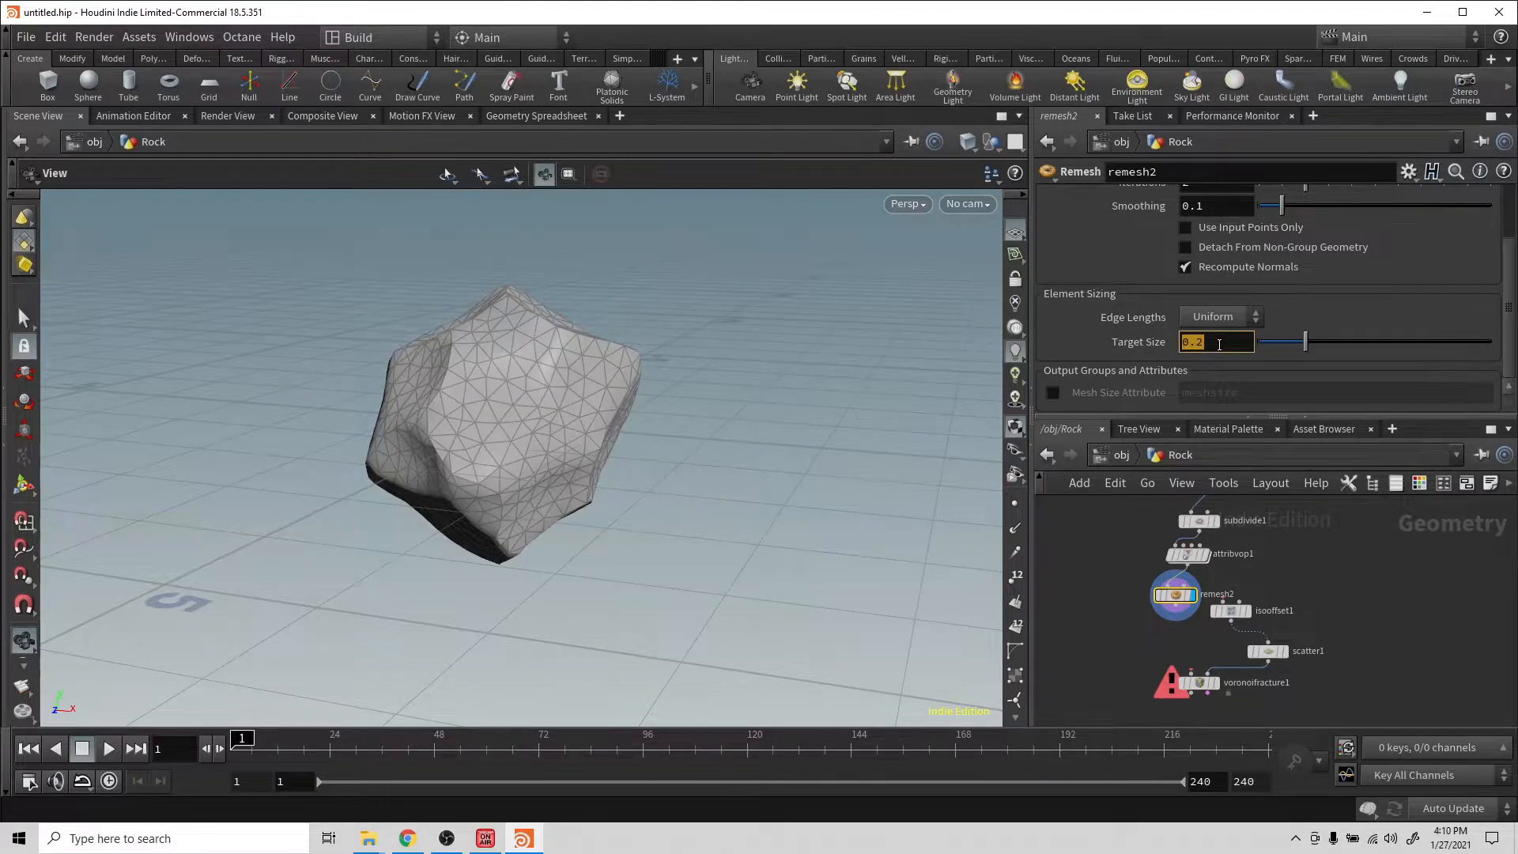
pyautogui.write('.1')
pyautogui.press('Return')
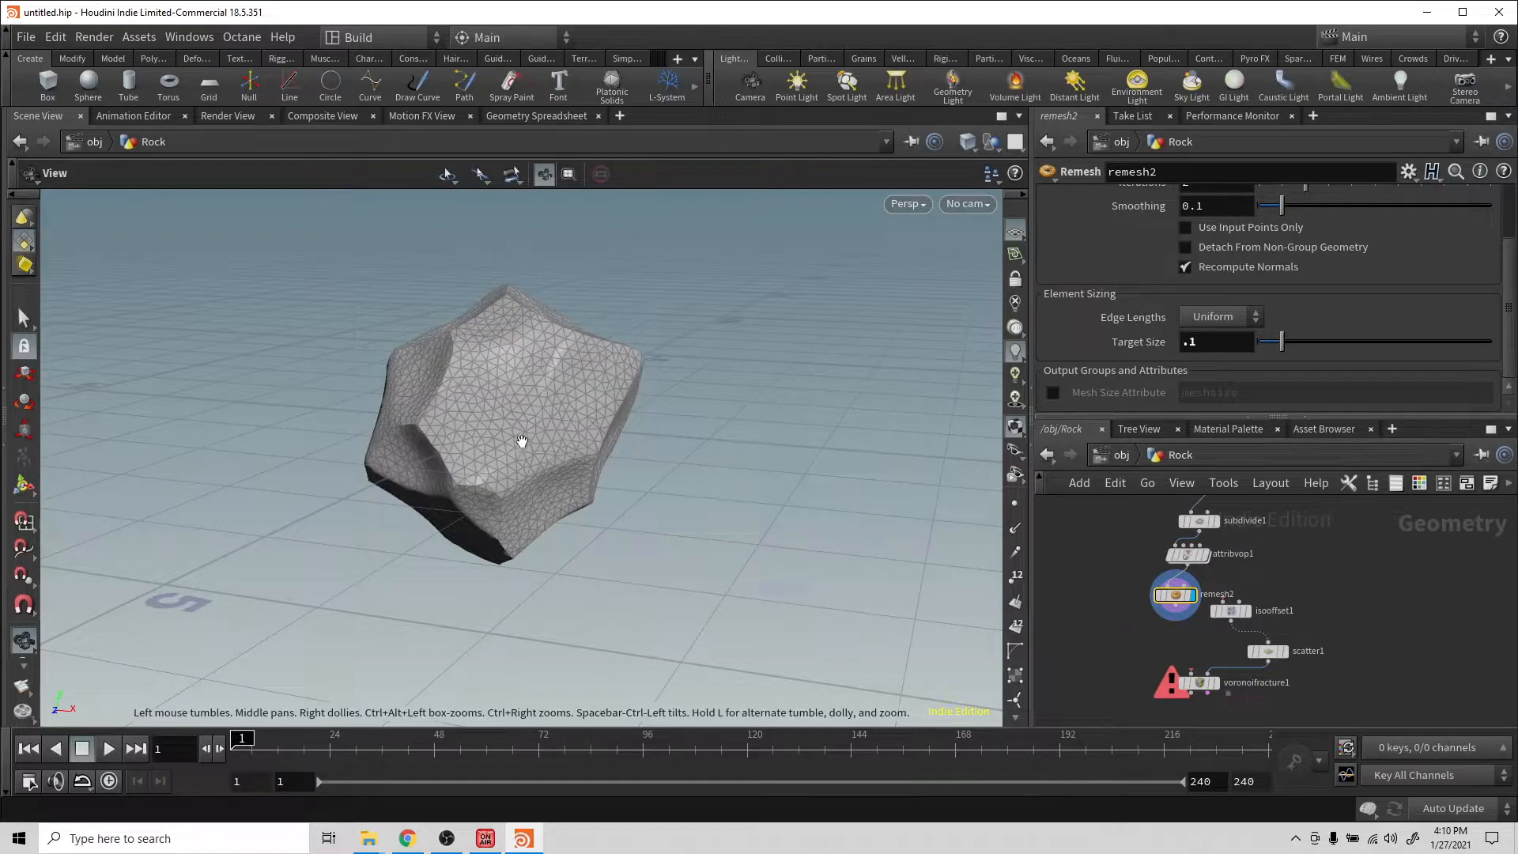
pyautogui.moveTo(555, 380); pyautogui.dragTo(527, 400)
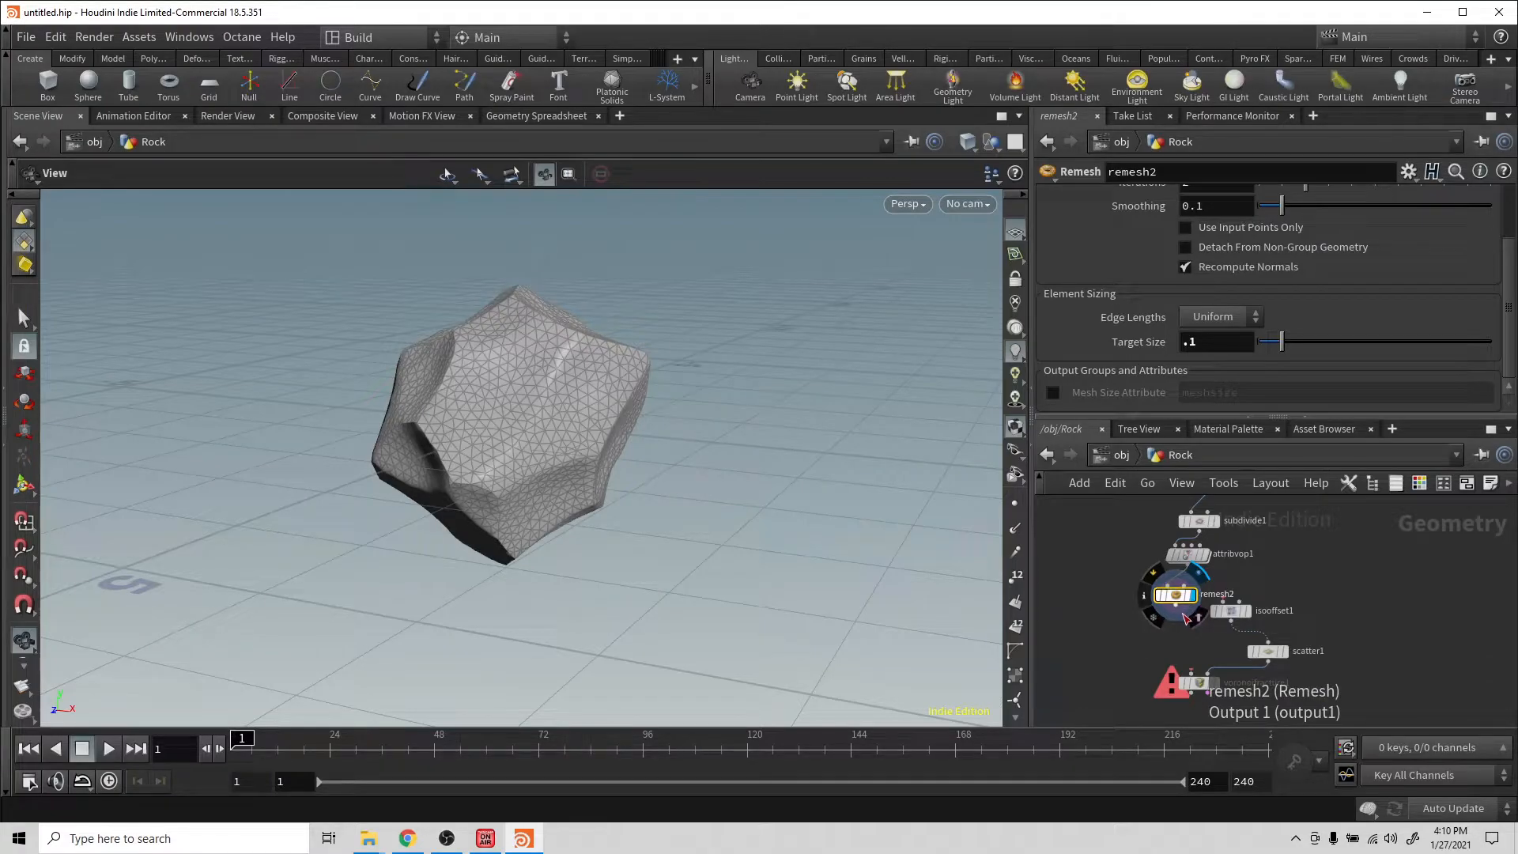
# Step: Connect the new Remesh node's output to the Voronoi Fracture, check the IsoOffset and Scatter results, and display the fractured rock
pyautogui.moveTo(1180, 615); pyautogui.dragTo(1188, 673)
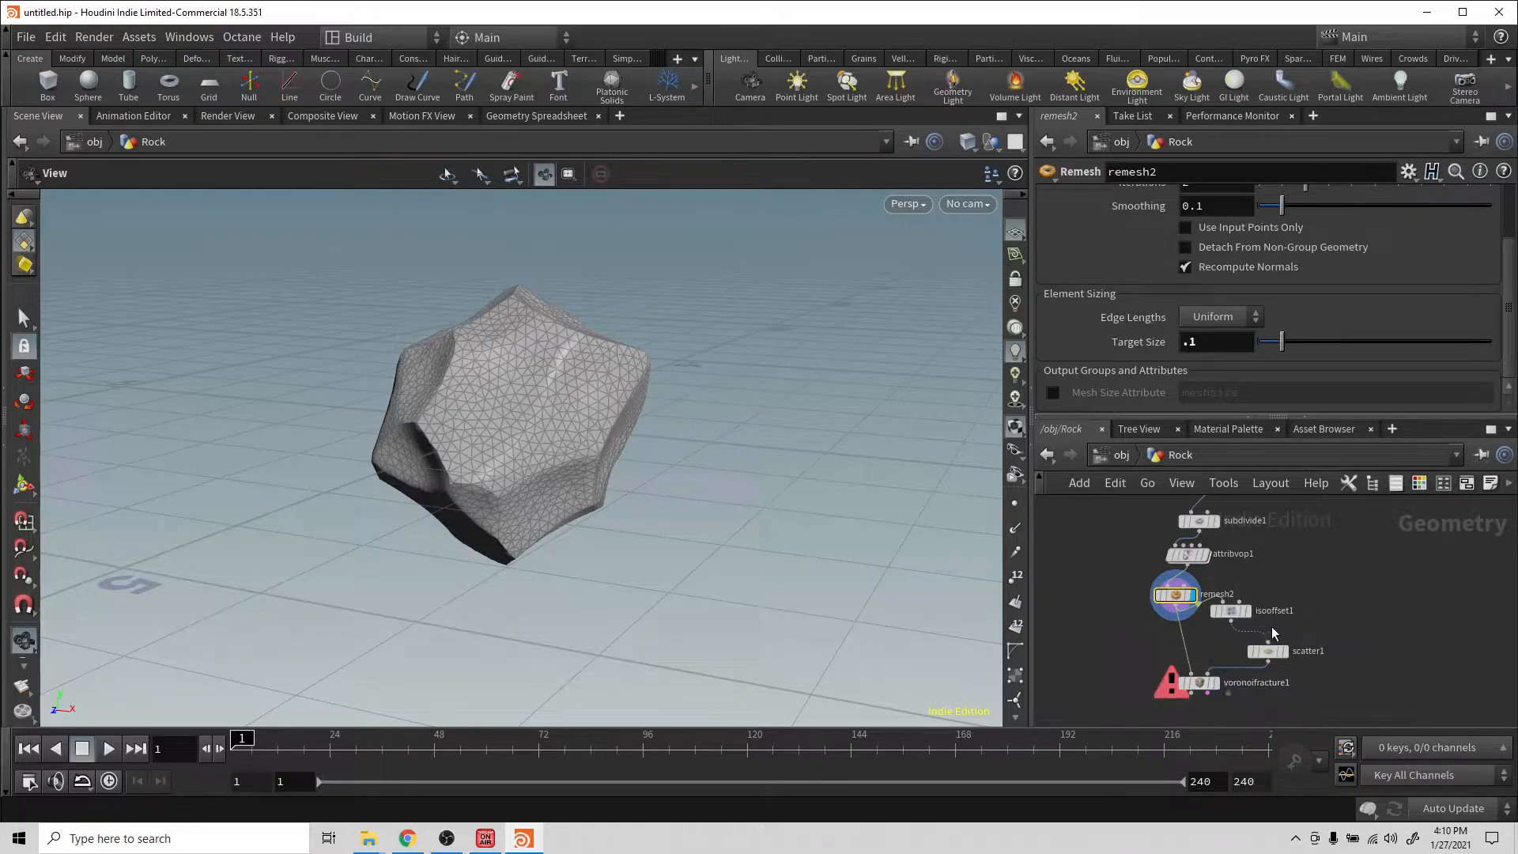
pyautogui.click(1250, 614)
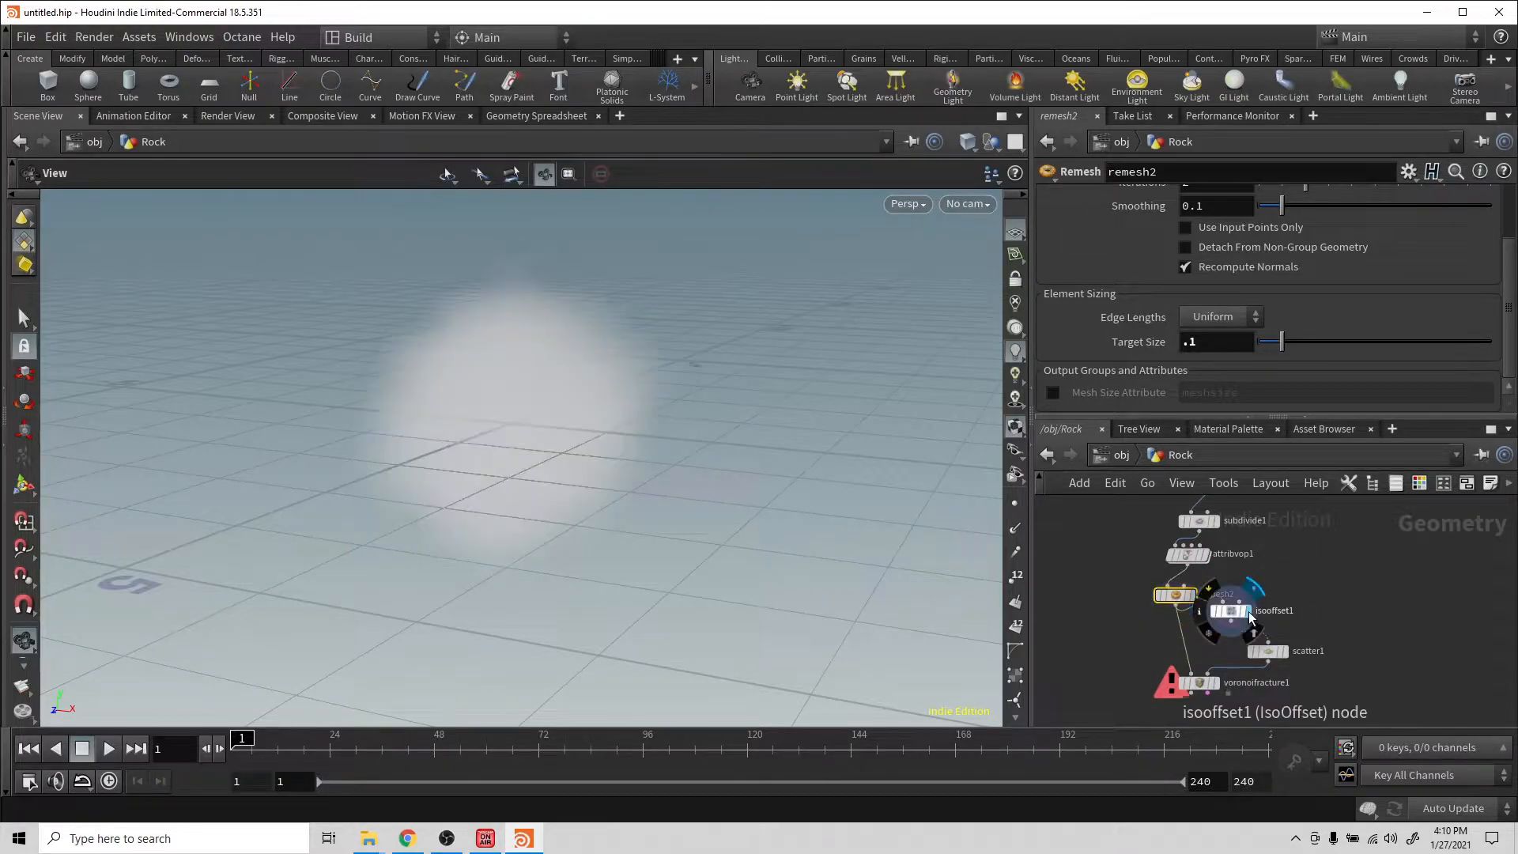
pyautogui.click(1284, 651)
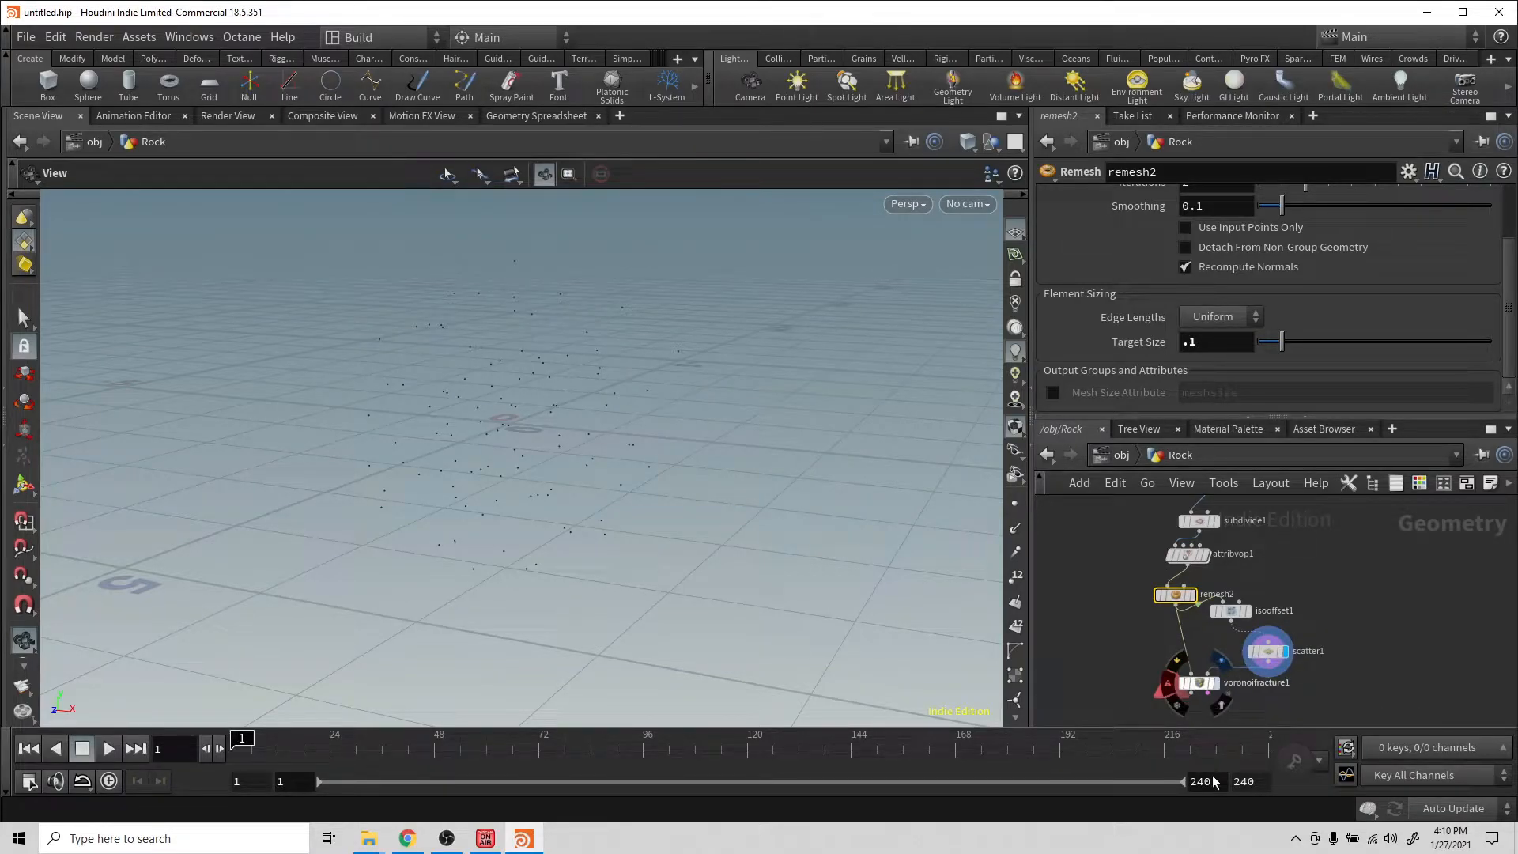
pyautogui.click(1217, 682)
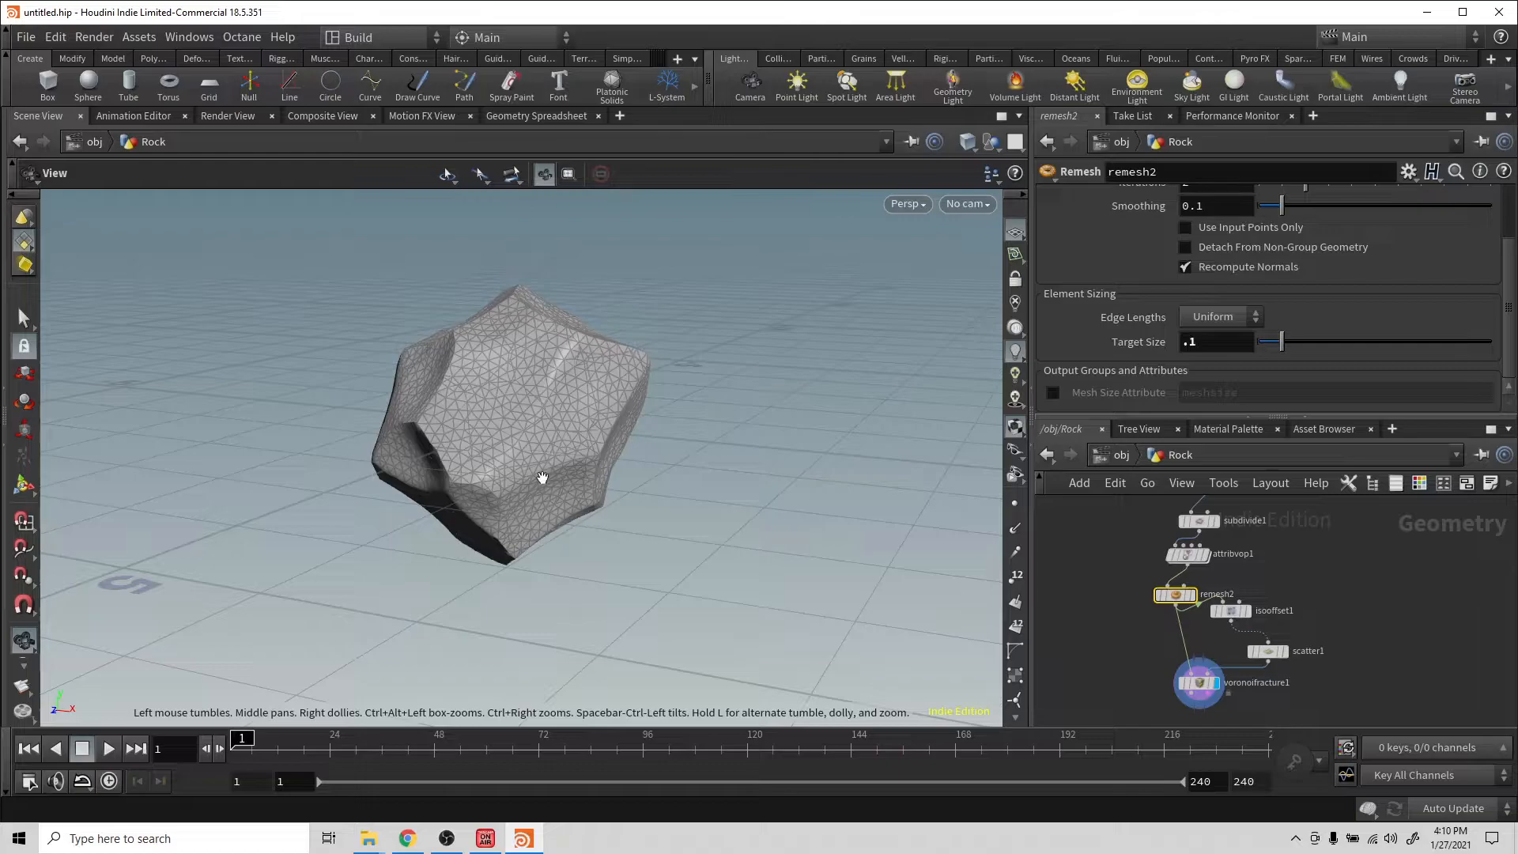
pyautogui.moveTo(586, 447); pyautogui.dragTo(583, 410)
# Step: Append an Exploded View node to the Voronoi Fracture, display it and inspect the separated rock pieces
pyautogui.moveTo(1151, 648); pyautogui.dragTo(1138, 576, button='middle')
pyautogui.moveTo(1180, 631); pyautogui.dragTo(1167, 675)
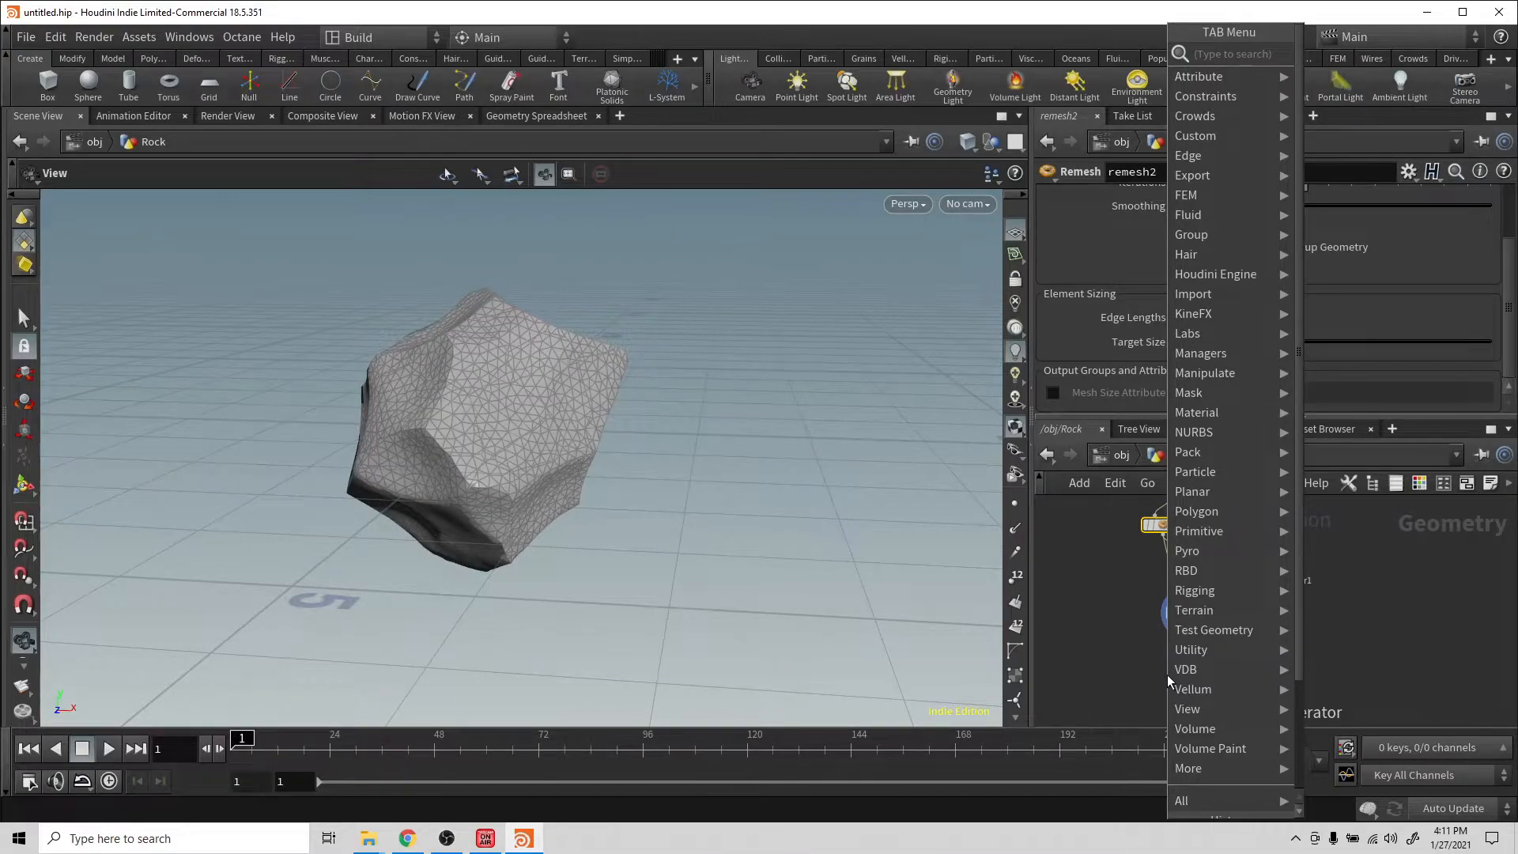
pyautogui.write('expo')
pyautogui.press('BackSpace')
pyautogui.press('Return')
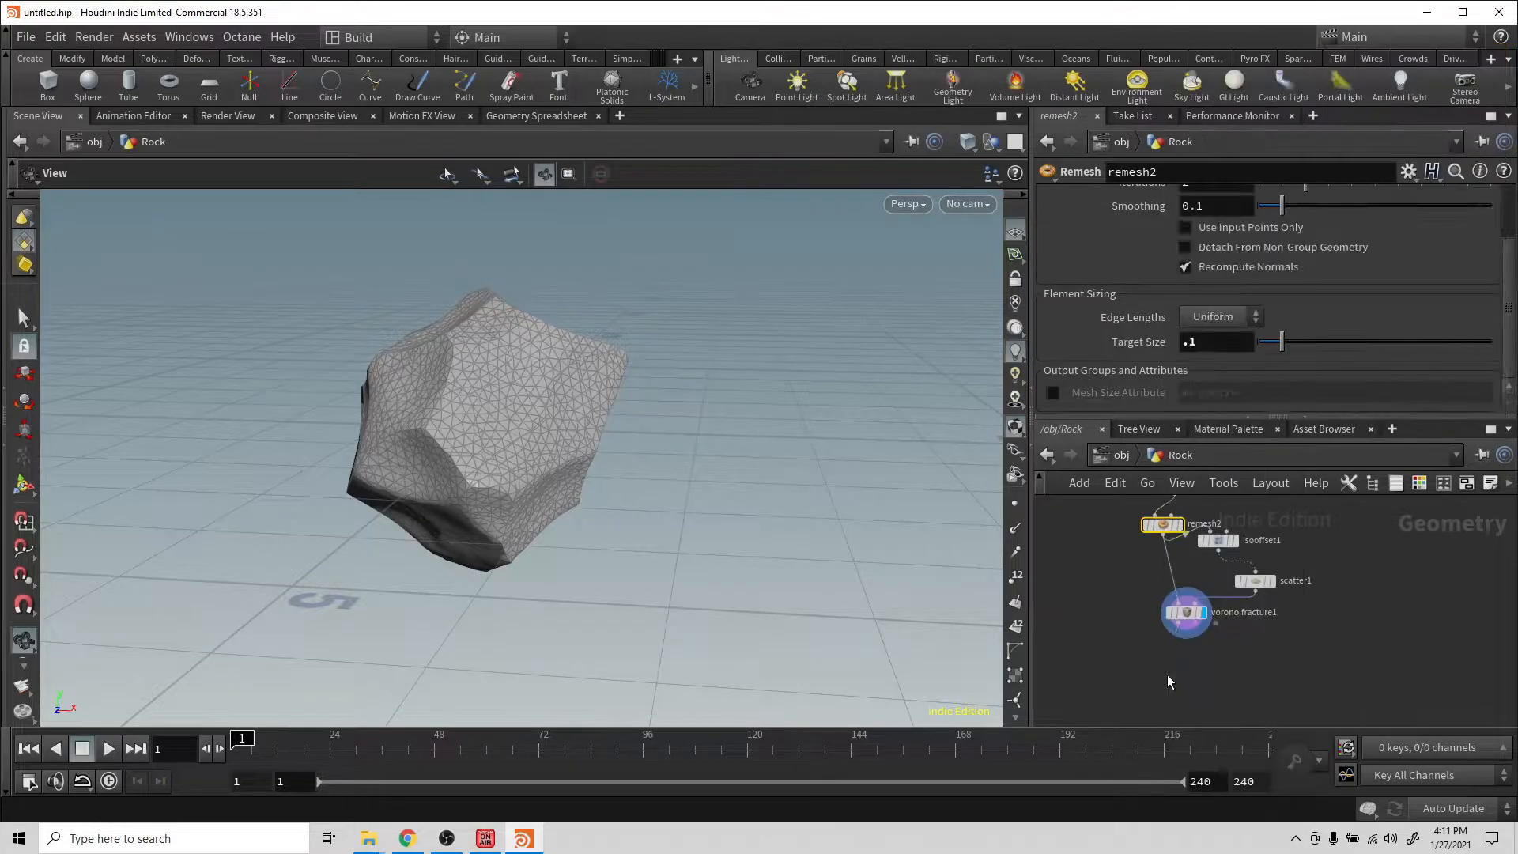
pyautogui.click(1167, 675)
pyautogui.click(1186, 681)
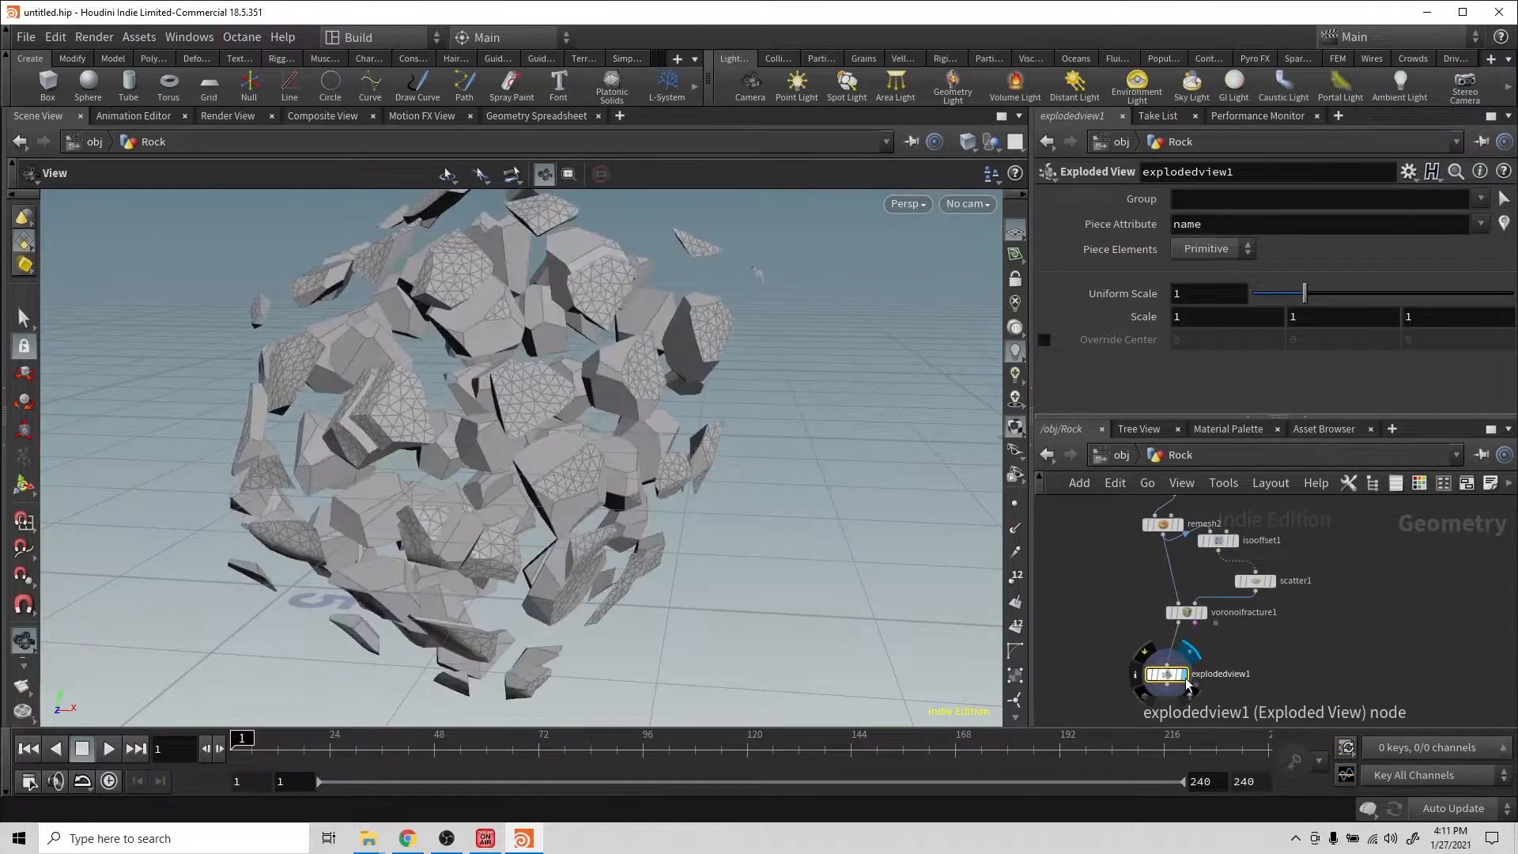
pyautogui.moveTo(778, 520); pyautogui.dragTo(800, 502)
pyautogui.moveTo(800, 502); pyautogui.dragTo(945, 493, button='right')
pyautogui.moveTo(945, 492); pyautogui.dragTo(566, 546)
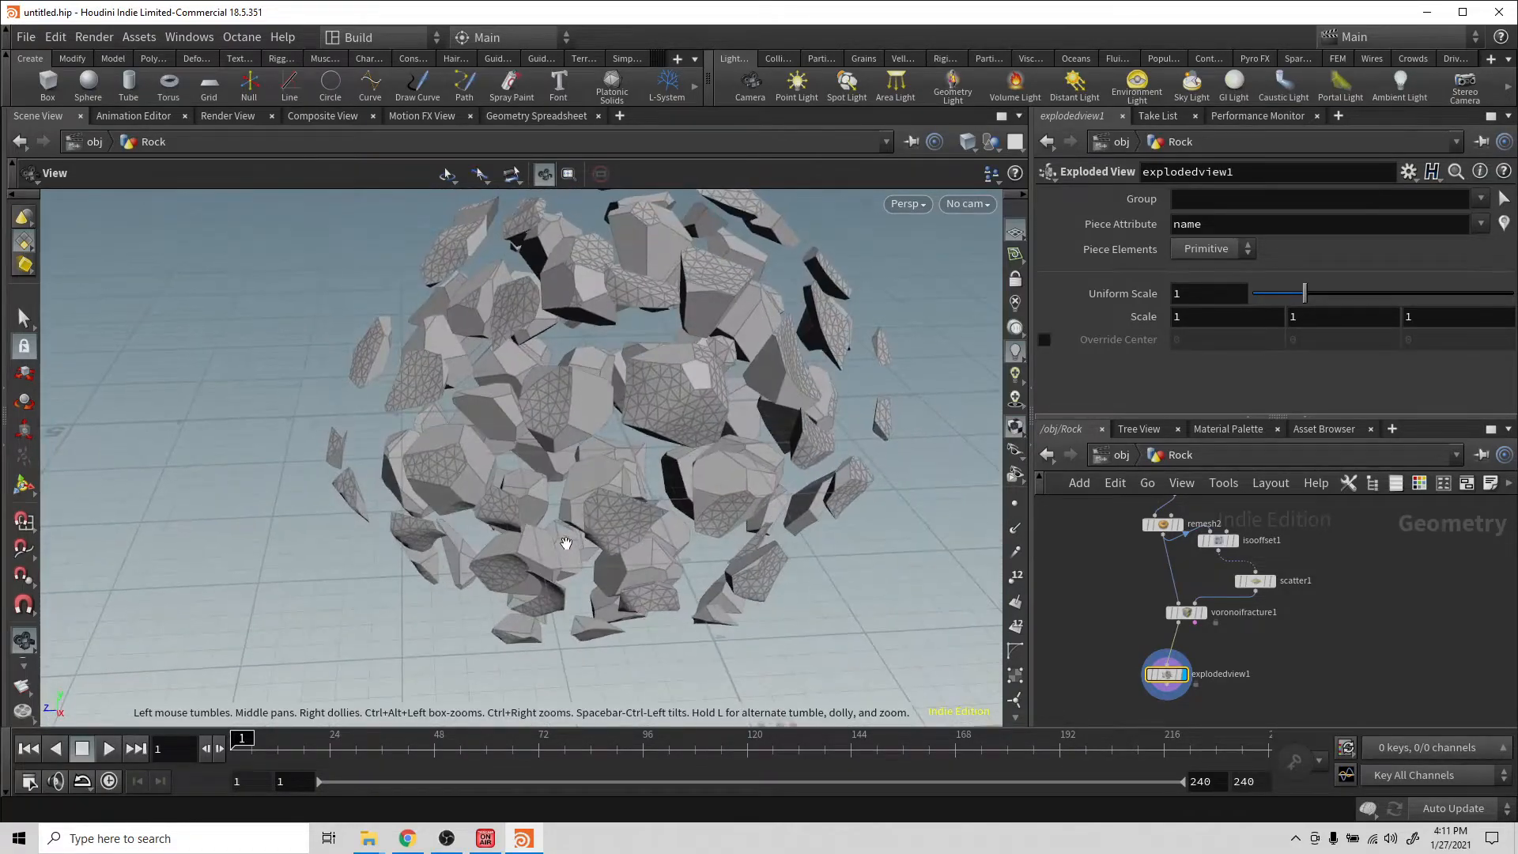
pyautogui.moveTo(469, 264); pyautogui.dragTo(627, 387)
pyautogui.moveTo(532, 420); pyautogui.dragTo(735, 411)
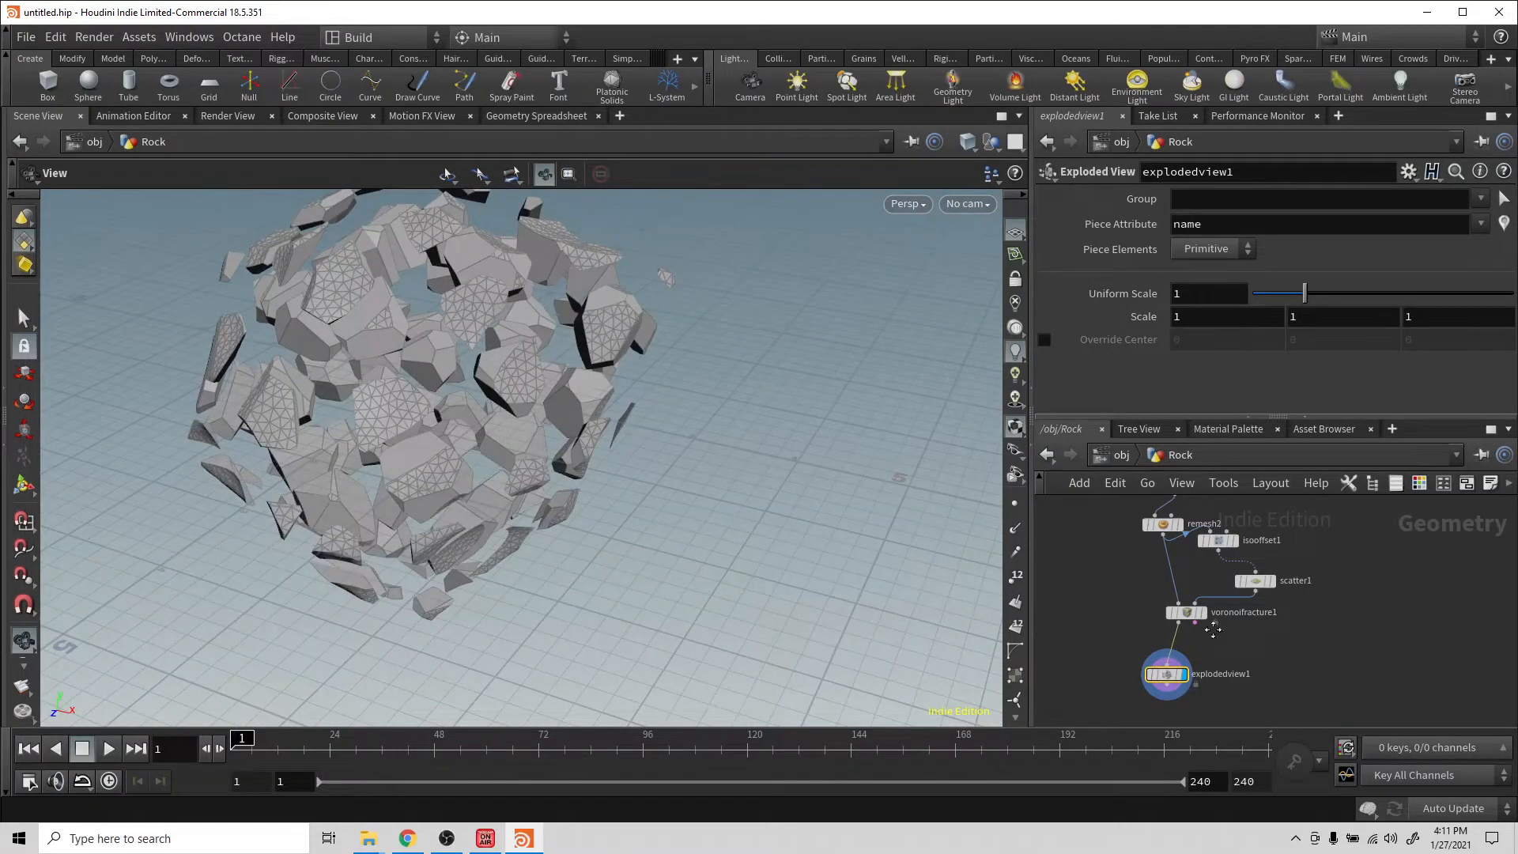
# Step: Append a Remesh node to the Exploded View, display it and inspect the mesh of the separated pieces
pyautogui.click(1195, 685)
pyautogui.press('Tab')
pyautogui.write('remesh')
pyautogui.press('Return')
pyautogui.click(1186, 673)
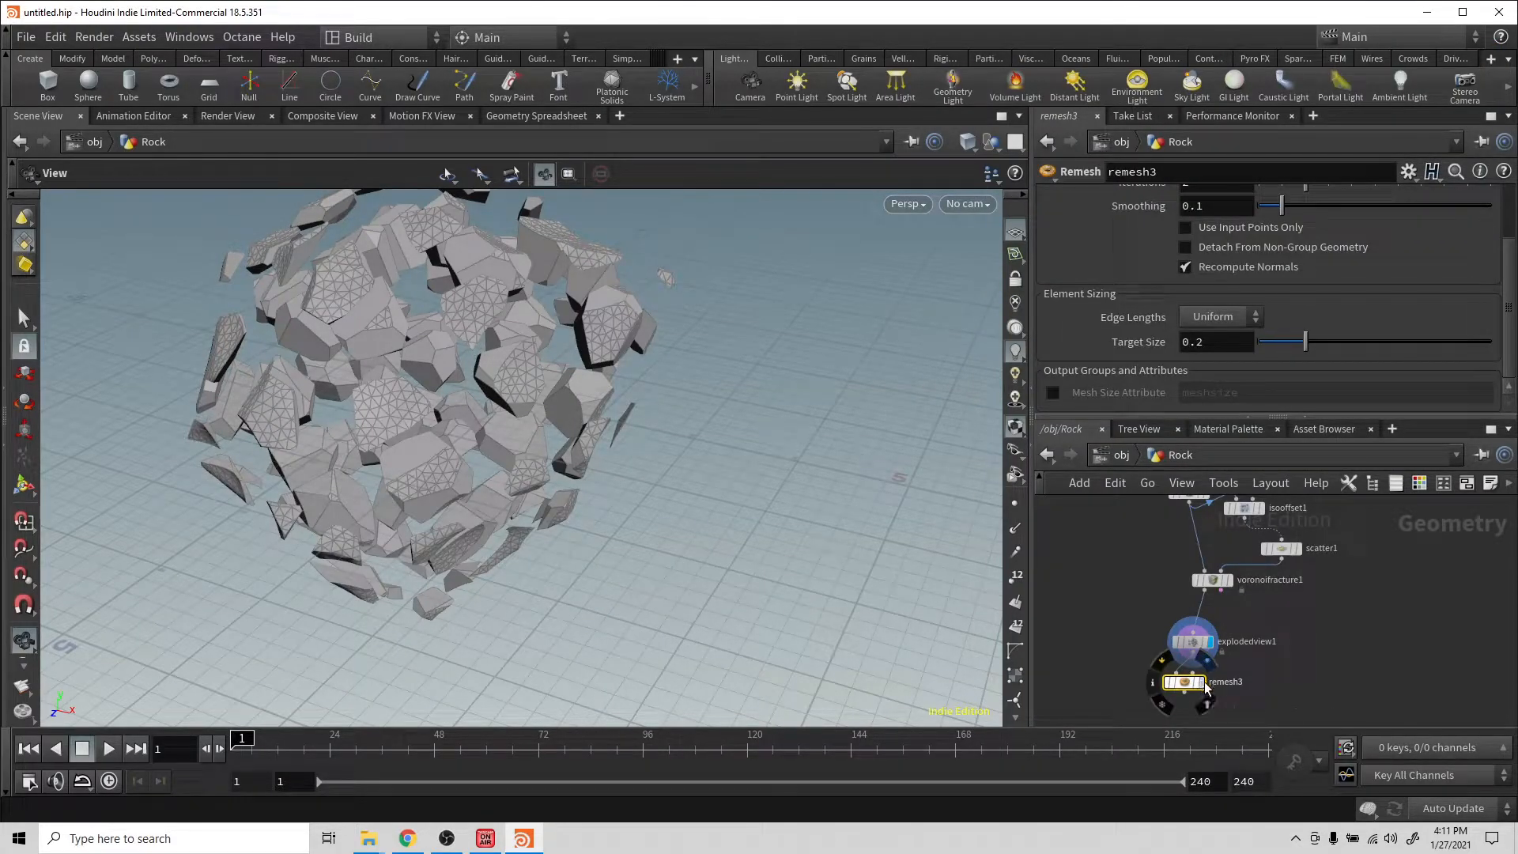
pyautogui.click(1203, 682)
pyautogui.moveTo(635, 418); pyautogui.dragTo(835, 494)
pyautogui.moveTo(1105, 639); pyautogui.dragTo(1100, 555, button='middle')
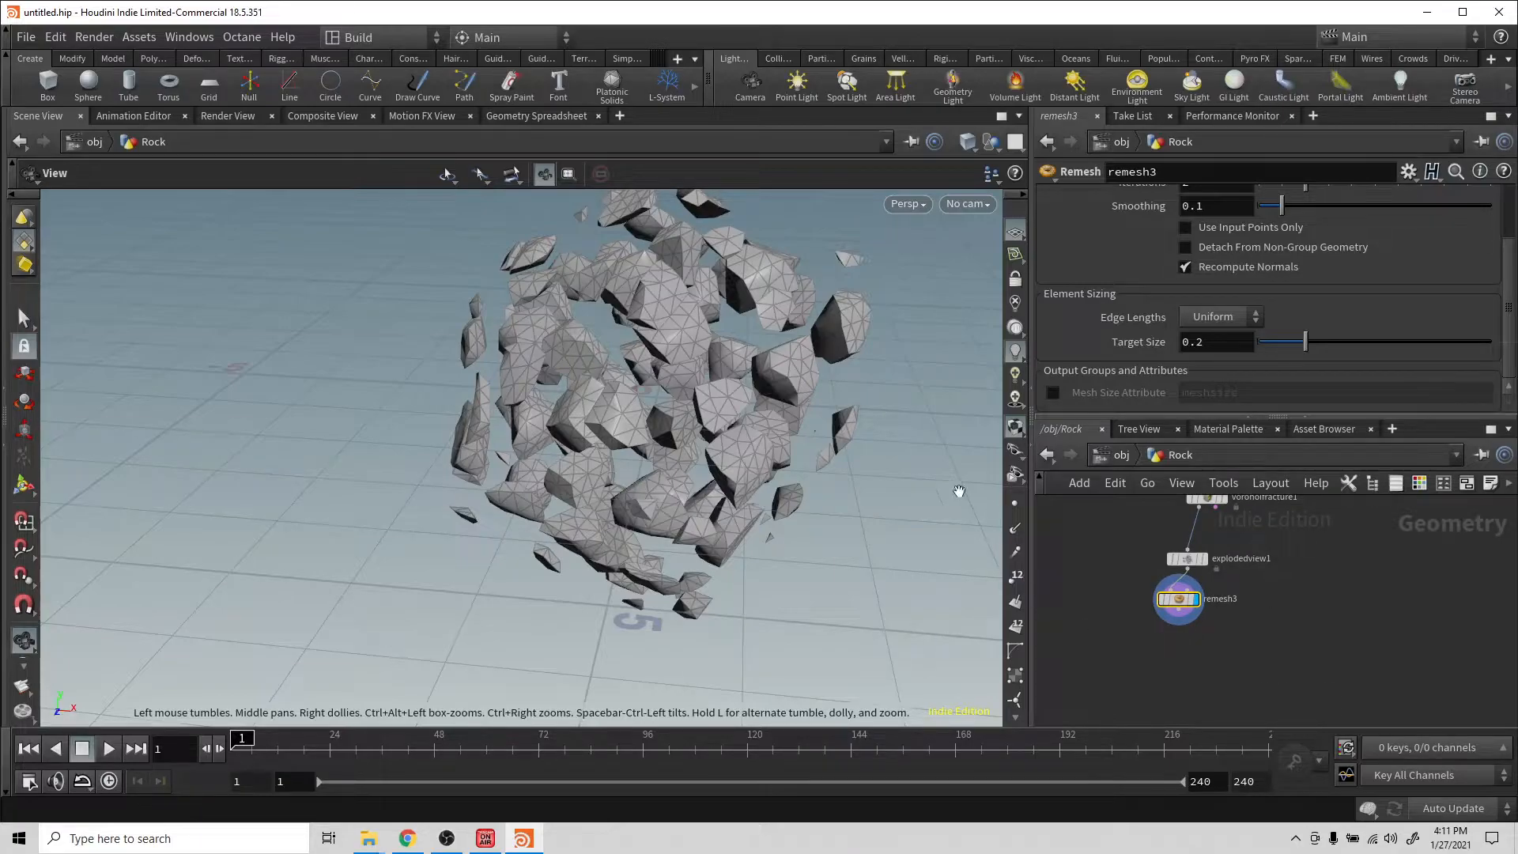
pyautogui.moveTo(818, 422); pyautogui.dragTo(640, 383)
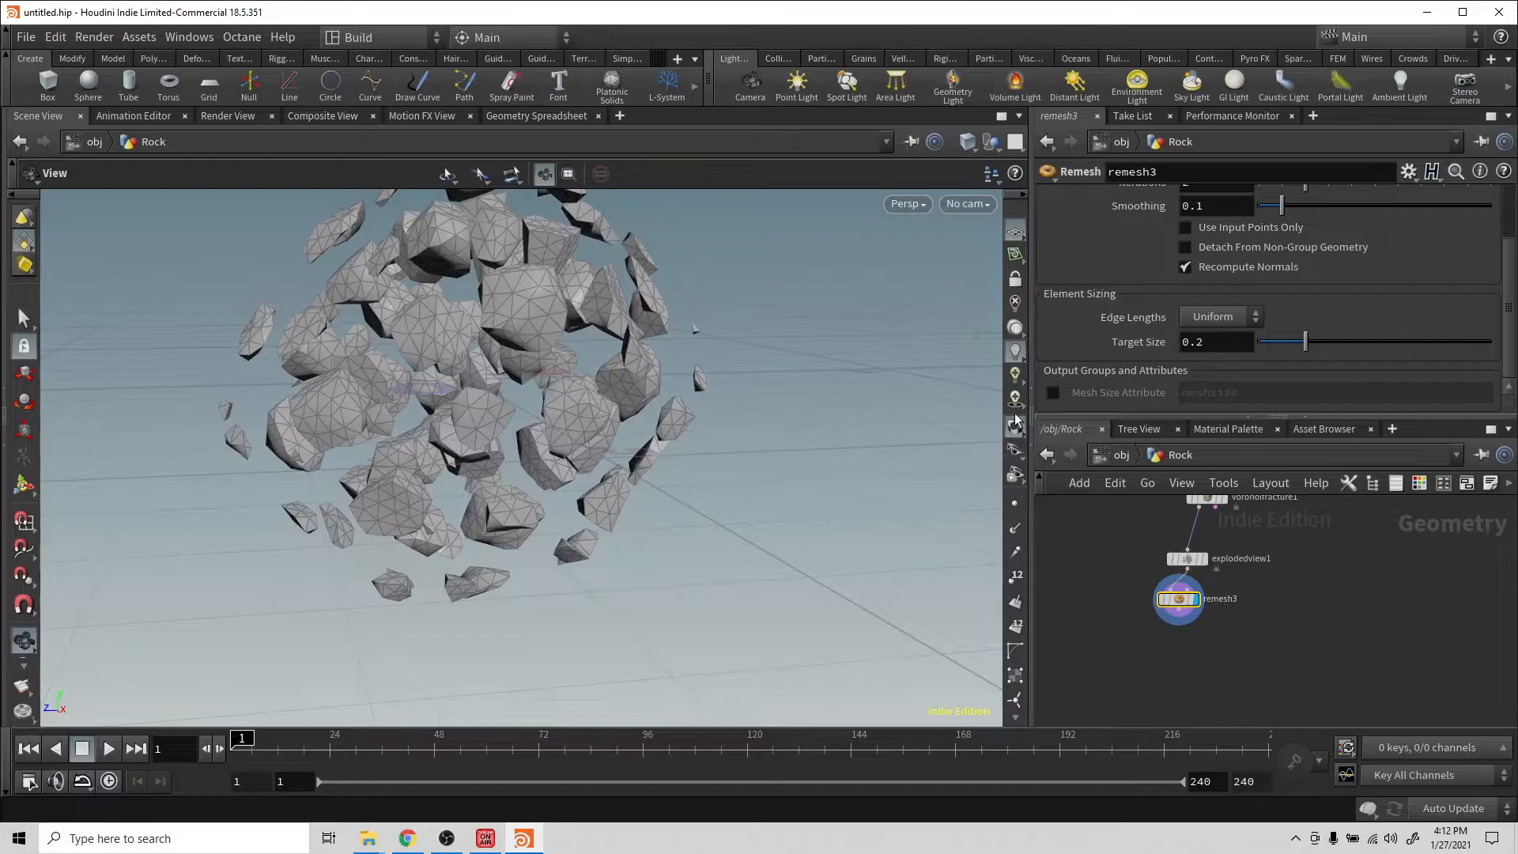
pyautogui.moveTo(670, 417); pyautogui.dragTo(756, 339)
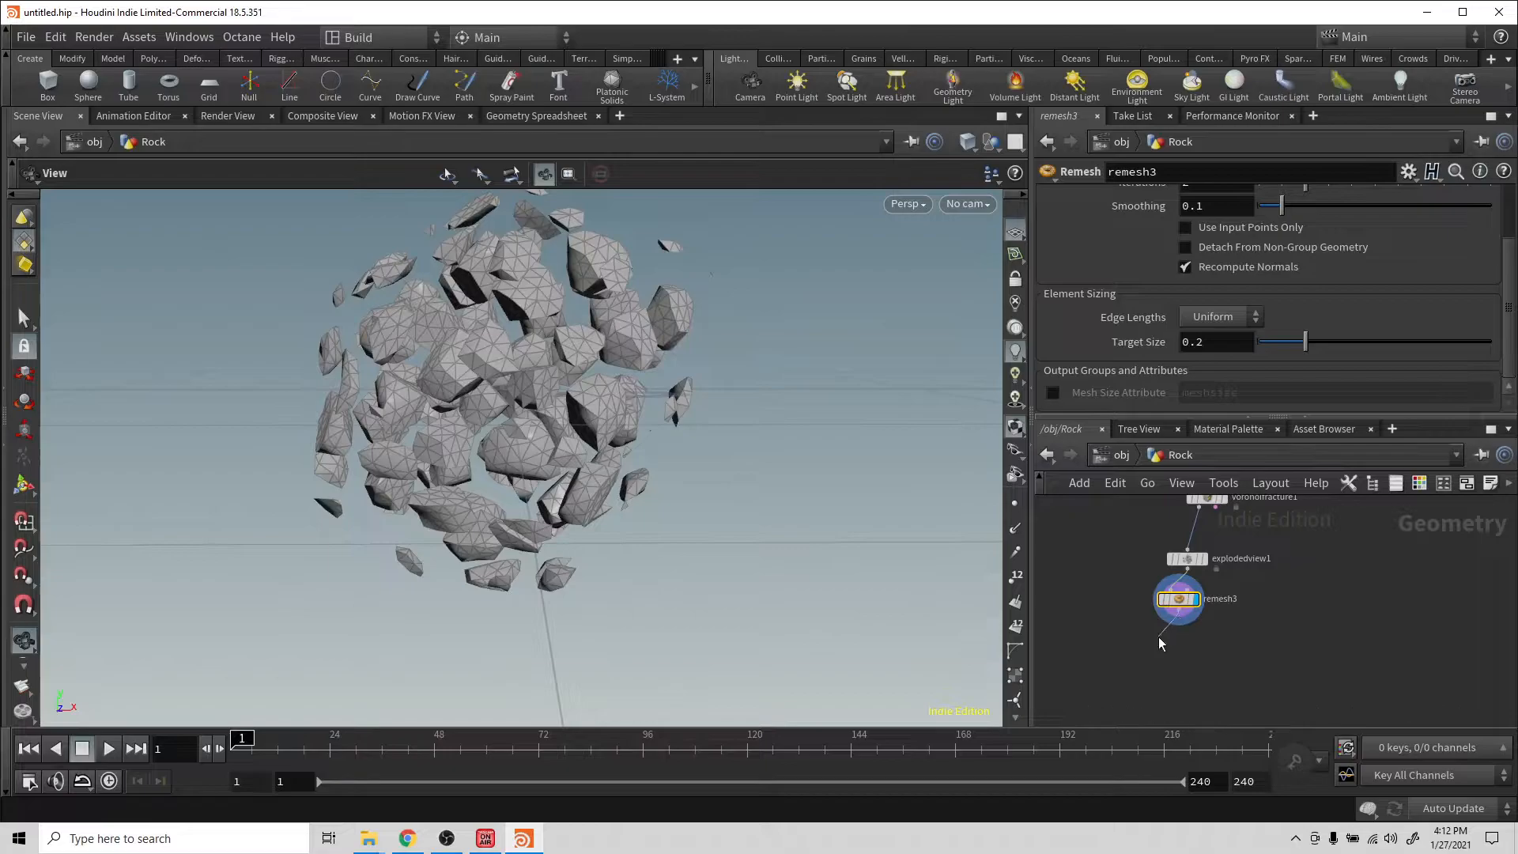
# Step: Add a For-Each Connected Piece loop after the last Remesh node and spread its overlapping nodes apart
pyautogui.press('Tab')
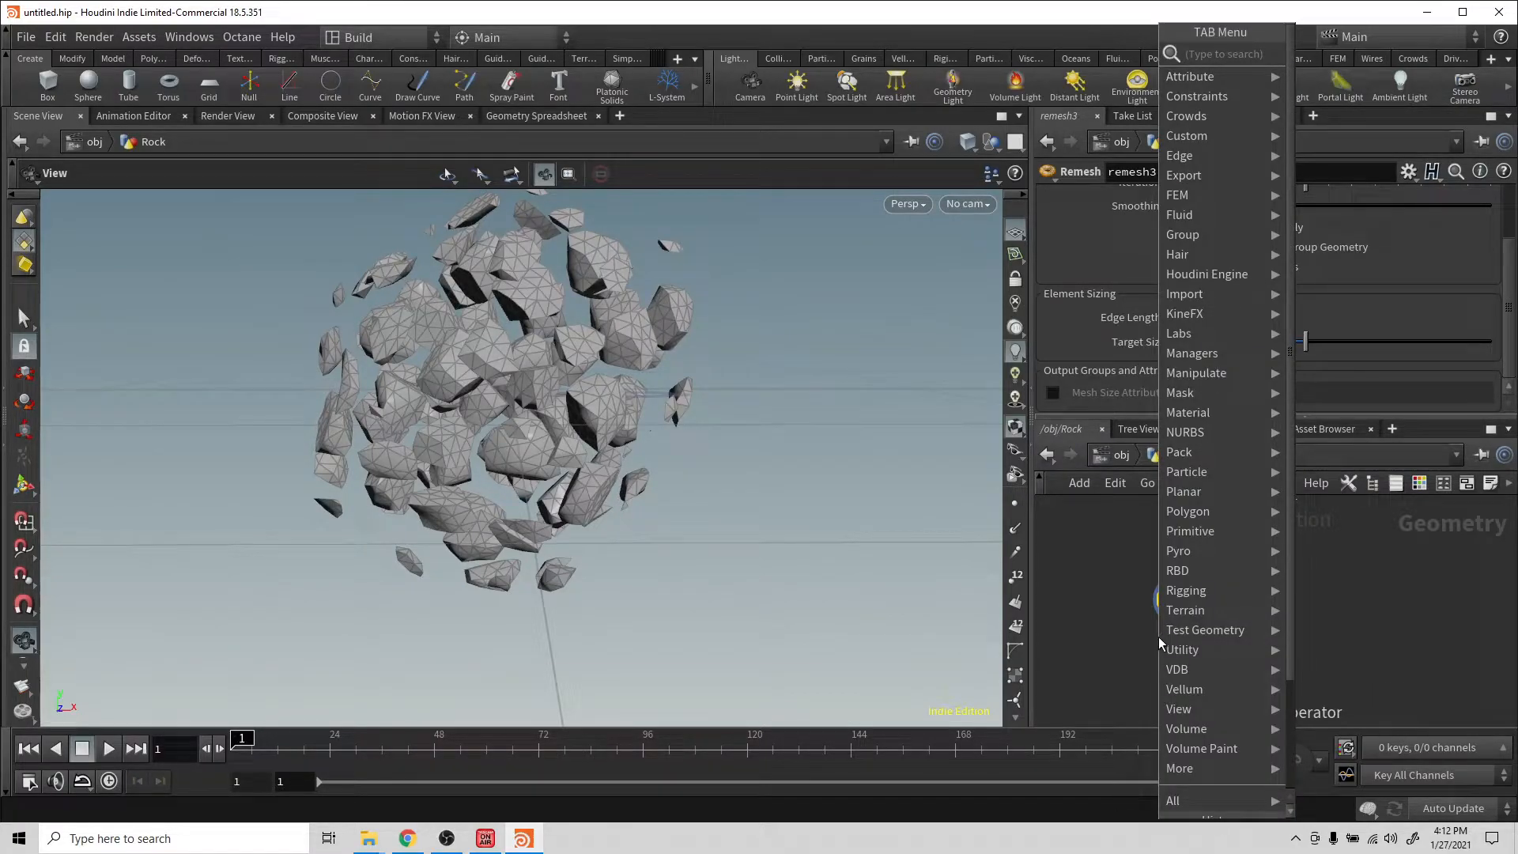
pyautogui.write('for')
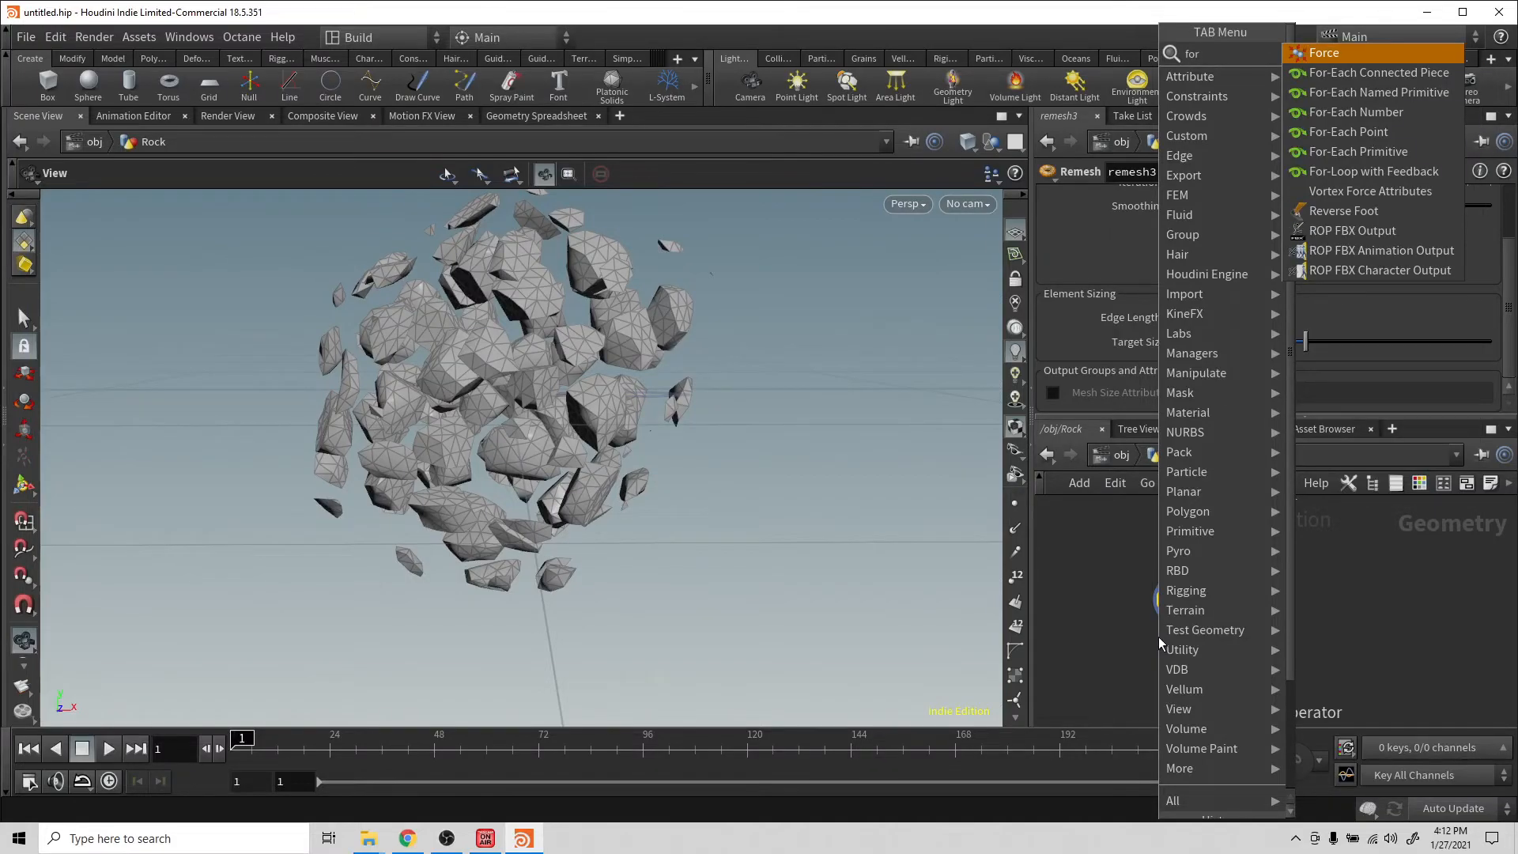
pyautogui.press('Down')
pyautogui.press('Return')
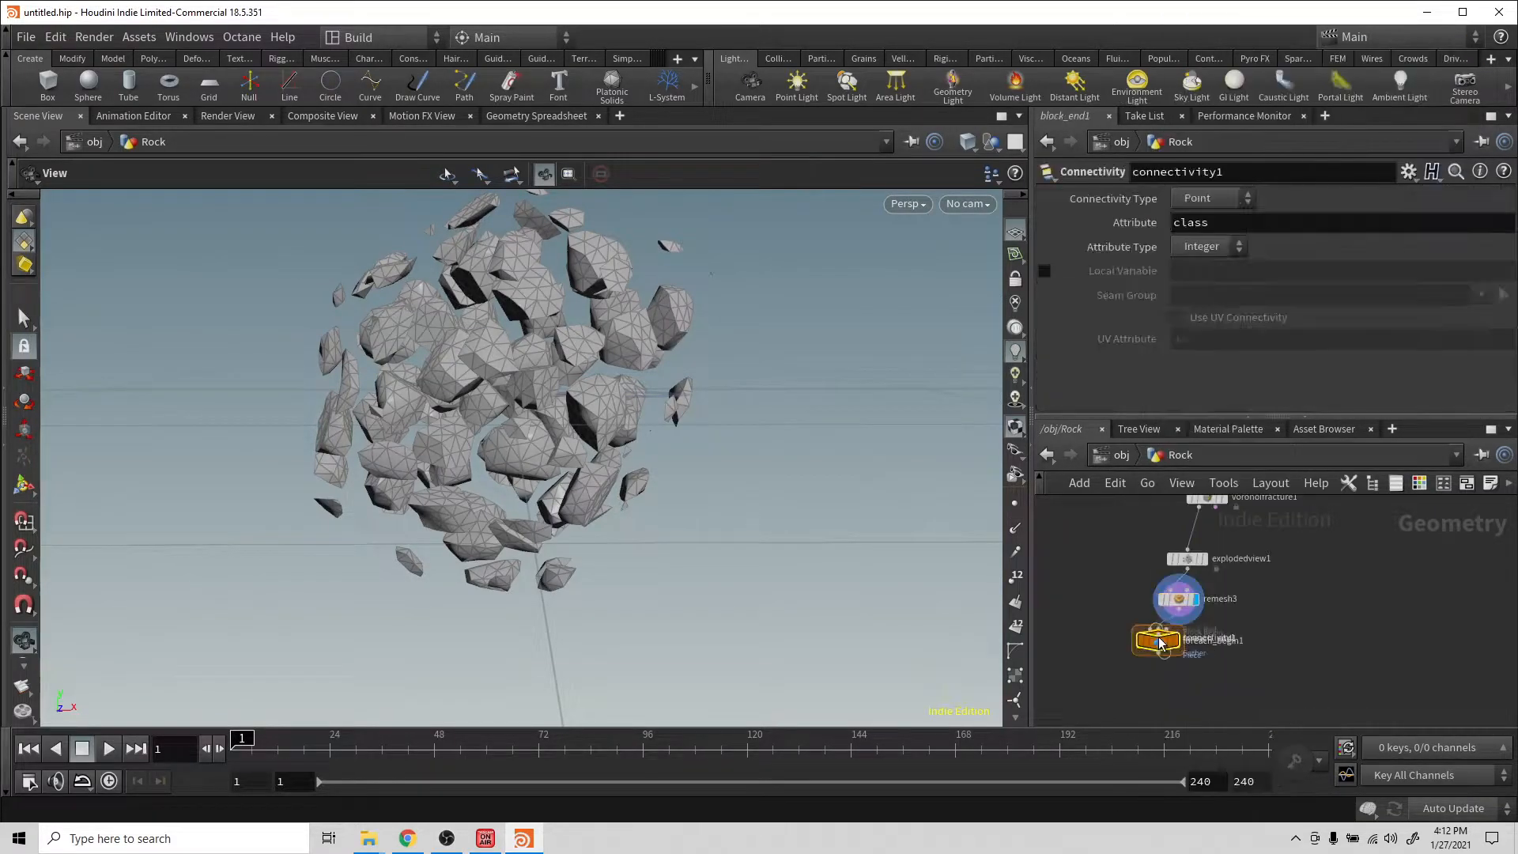
pyautogui.moveTo(1302, 563); pyautogui.dragTo(1258, 681, button='middle')
pyautogui.moveTo(1241, 522)
pyautogui.mouseDown(button='middle')
pyautogui.moveTo(1243, 569)
pyautogui.moveTo(1237, 493)
pyautogui.mouseUp(button='middle')
pyautogui.moveTo(1235, 658); pyautogui.dragTo(1265, 567, button='middle')
pyautogui.click(1184, 528)
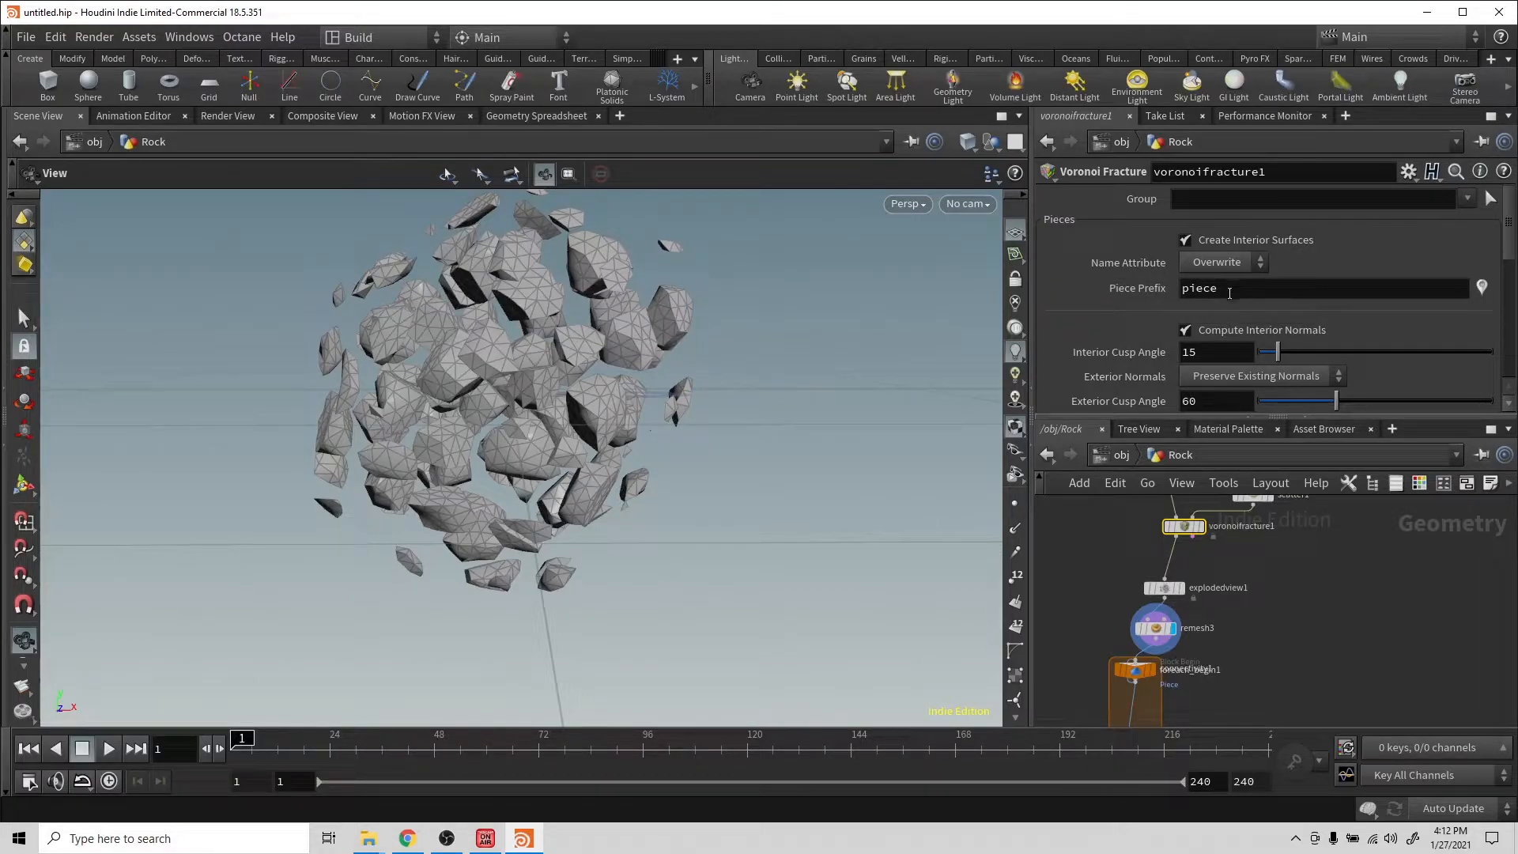
pyautogui.moveTo(1254, 624); pyautogui.dragTo(1254, 503, button='middle')
pyautogui.moveTo(1156, 551); pyautogui.dragTo(1151, 659)
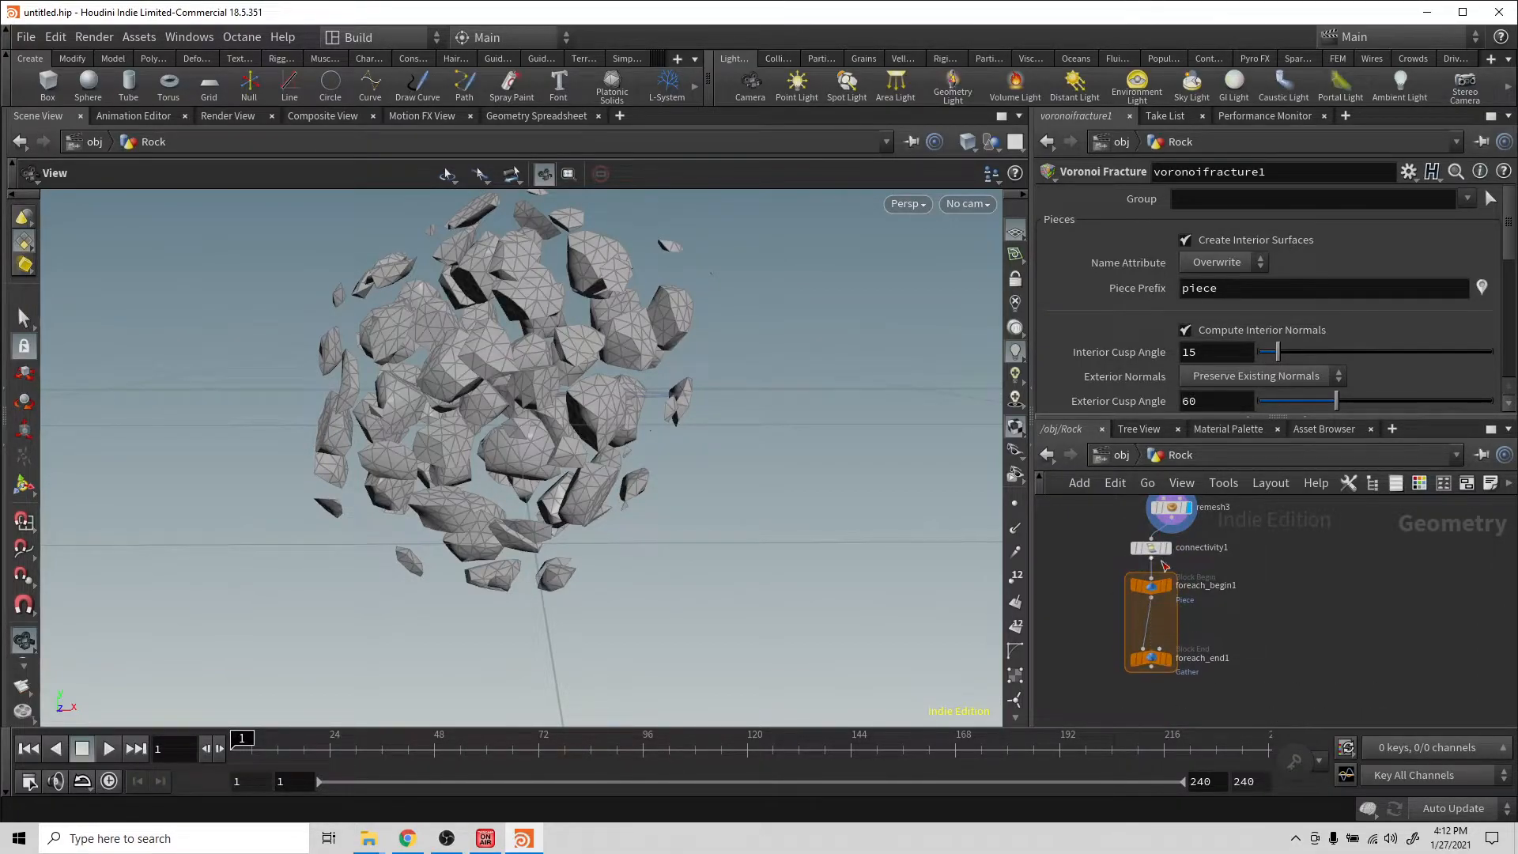
# Step: Review the Connectivity and Block Begin settings, and make more room between the loop's begin and end nodes
pyautogui.click(1154, 548)
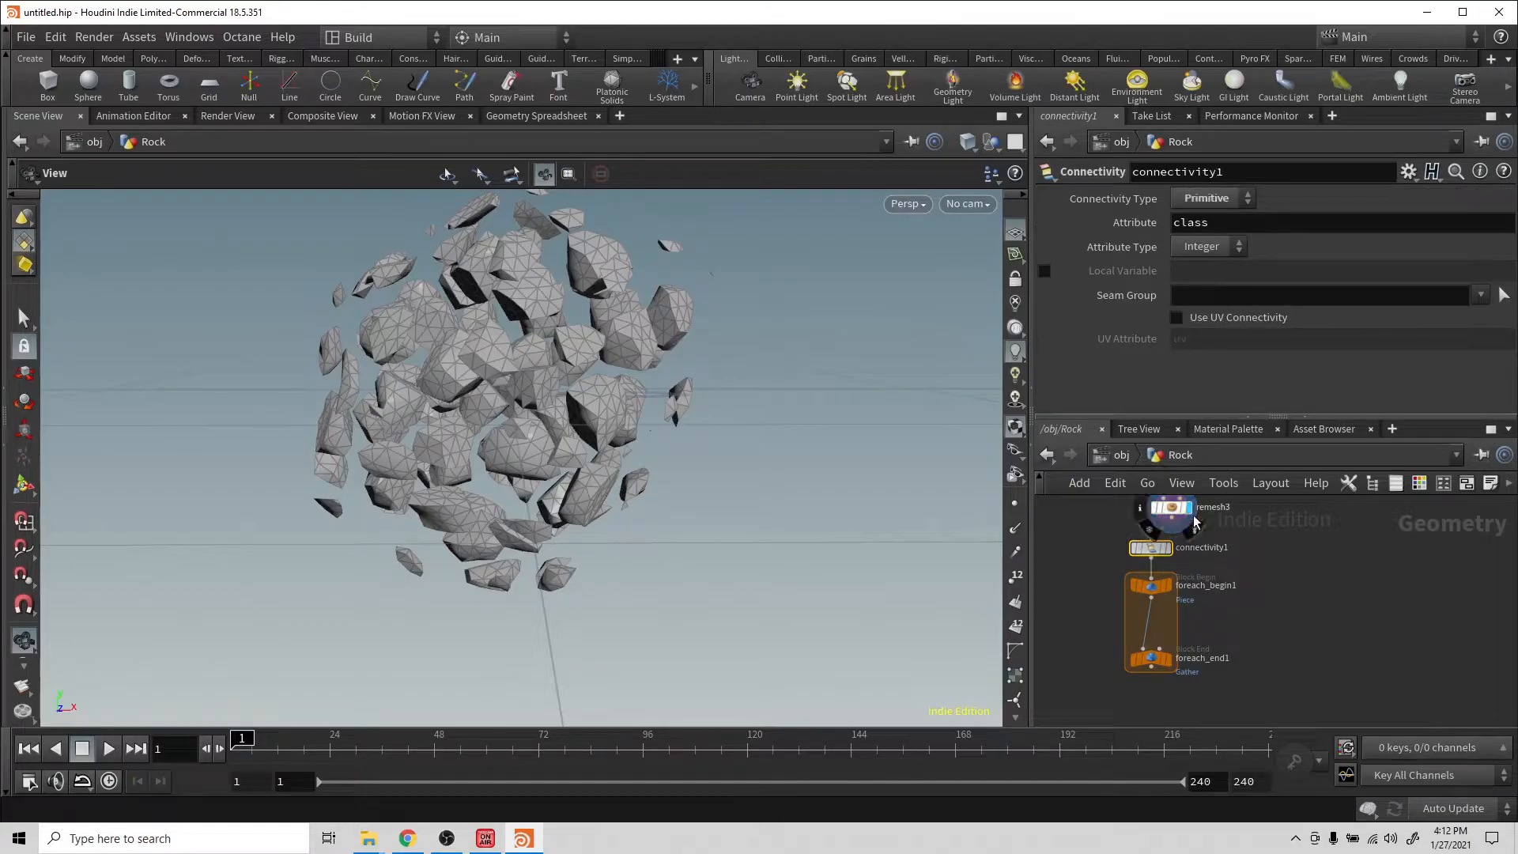
pyautogui.click(1151, 586)
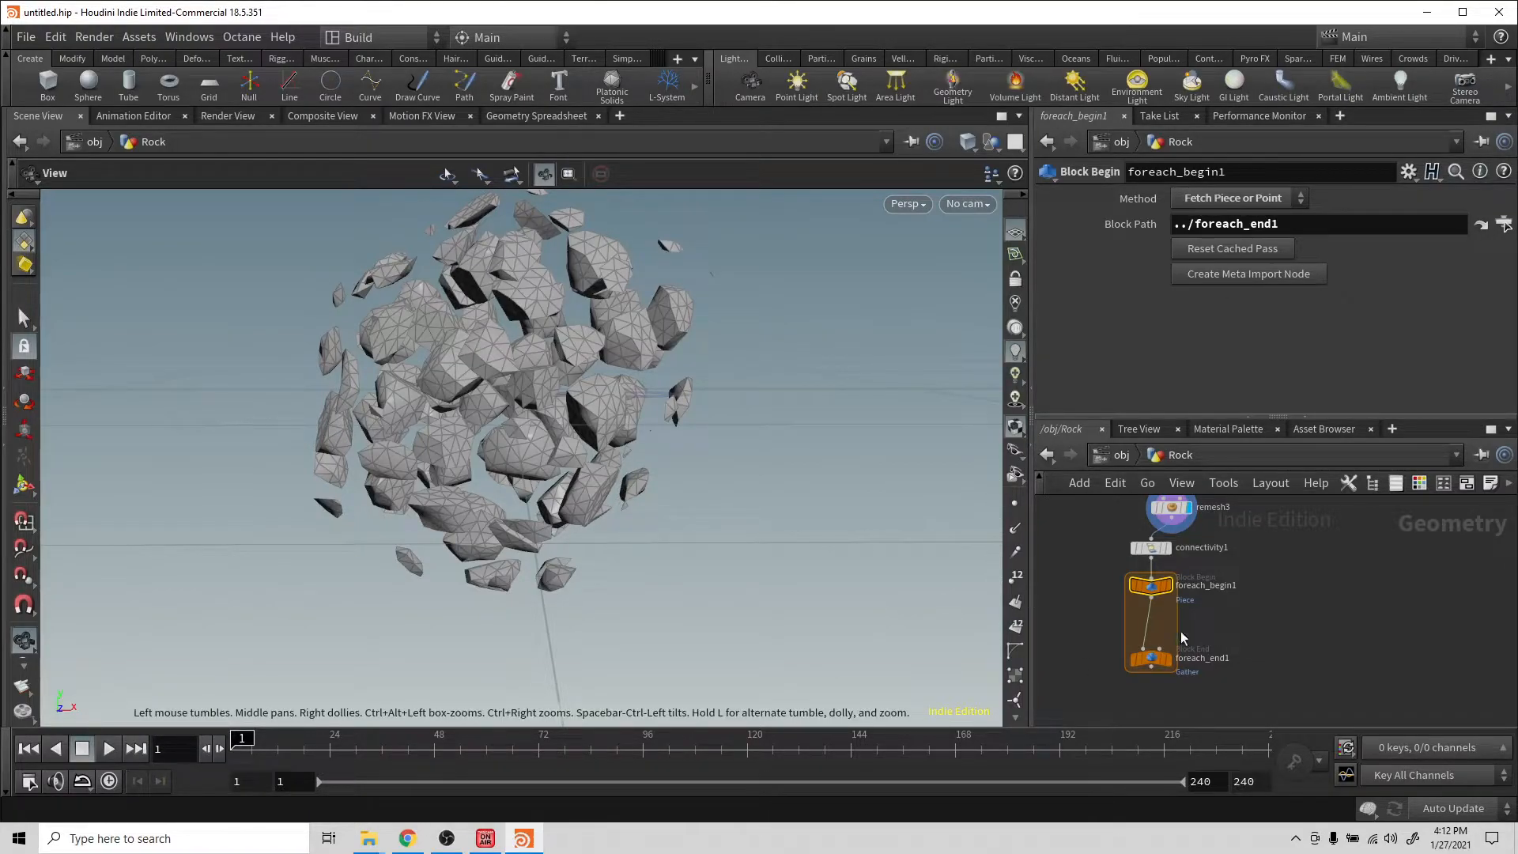
pyautogui.moveTo(775, 434); pyautogui.dragTo(664, 409)
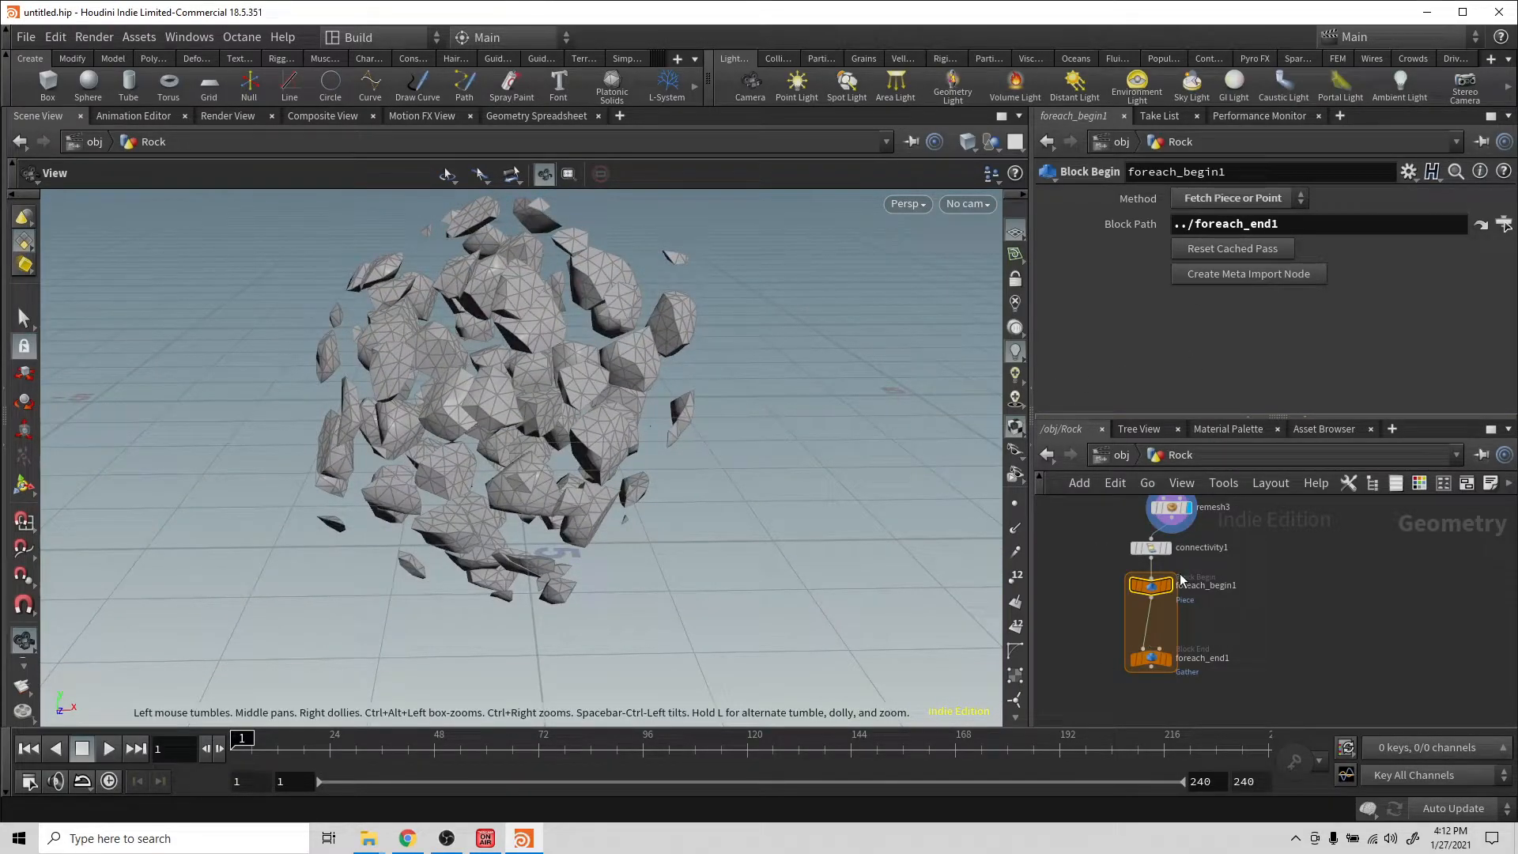
pyautogui.moveTo(1149, 659); pyautogui.dragTo(1150, 676)
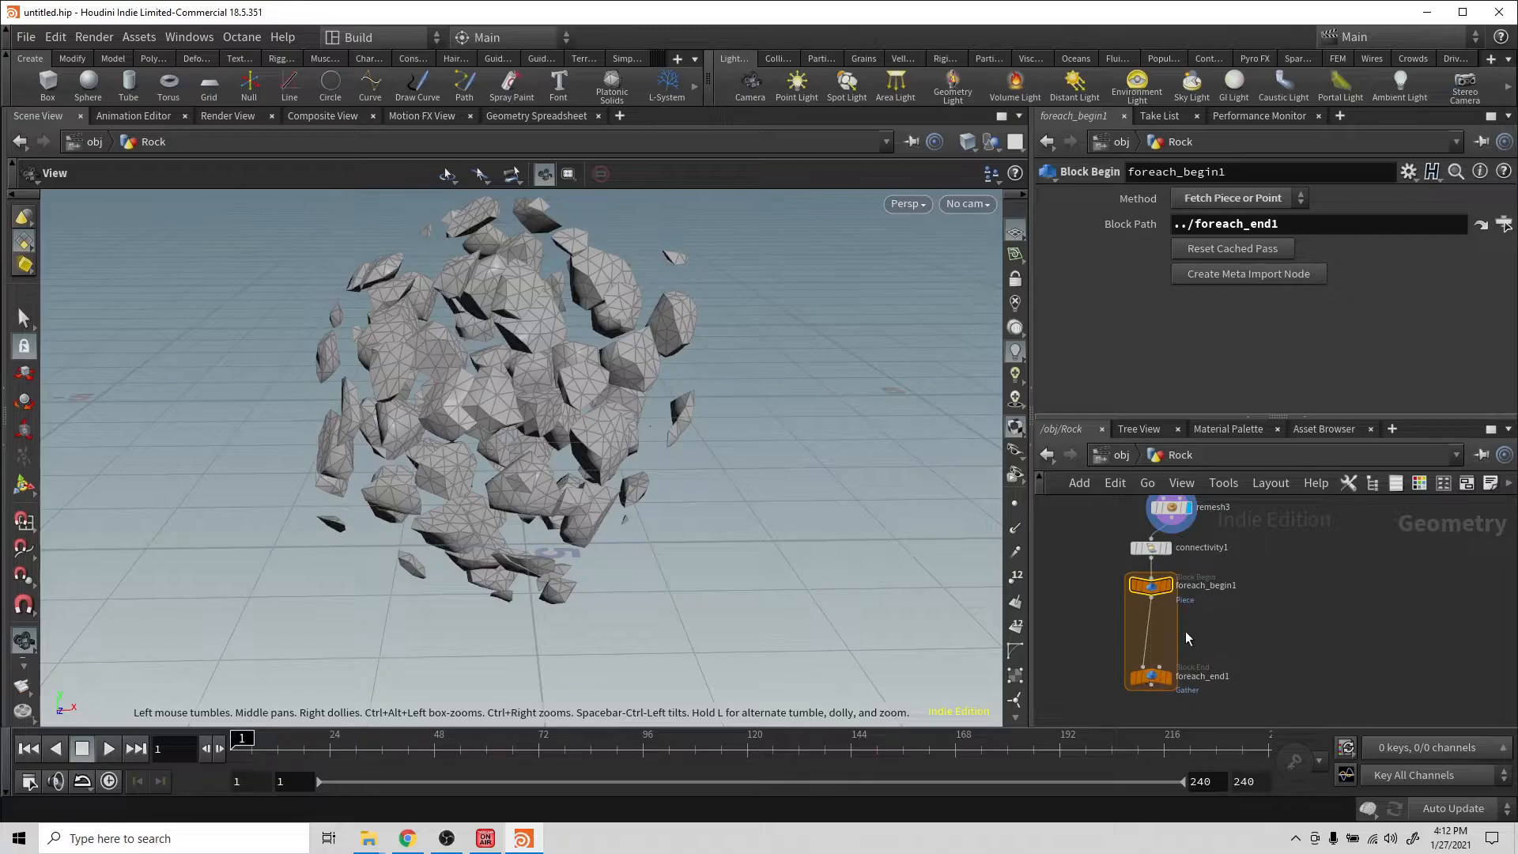
pyautogui.moveTo(874, 447); pyautogui.dragTo(514, 396)
pyautogui.moveTo(589, 349); pyautogui.dragTo(616, 421)
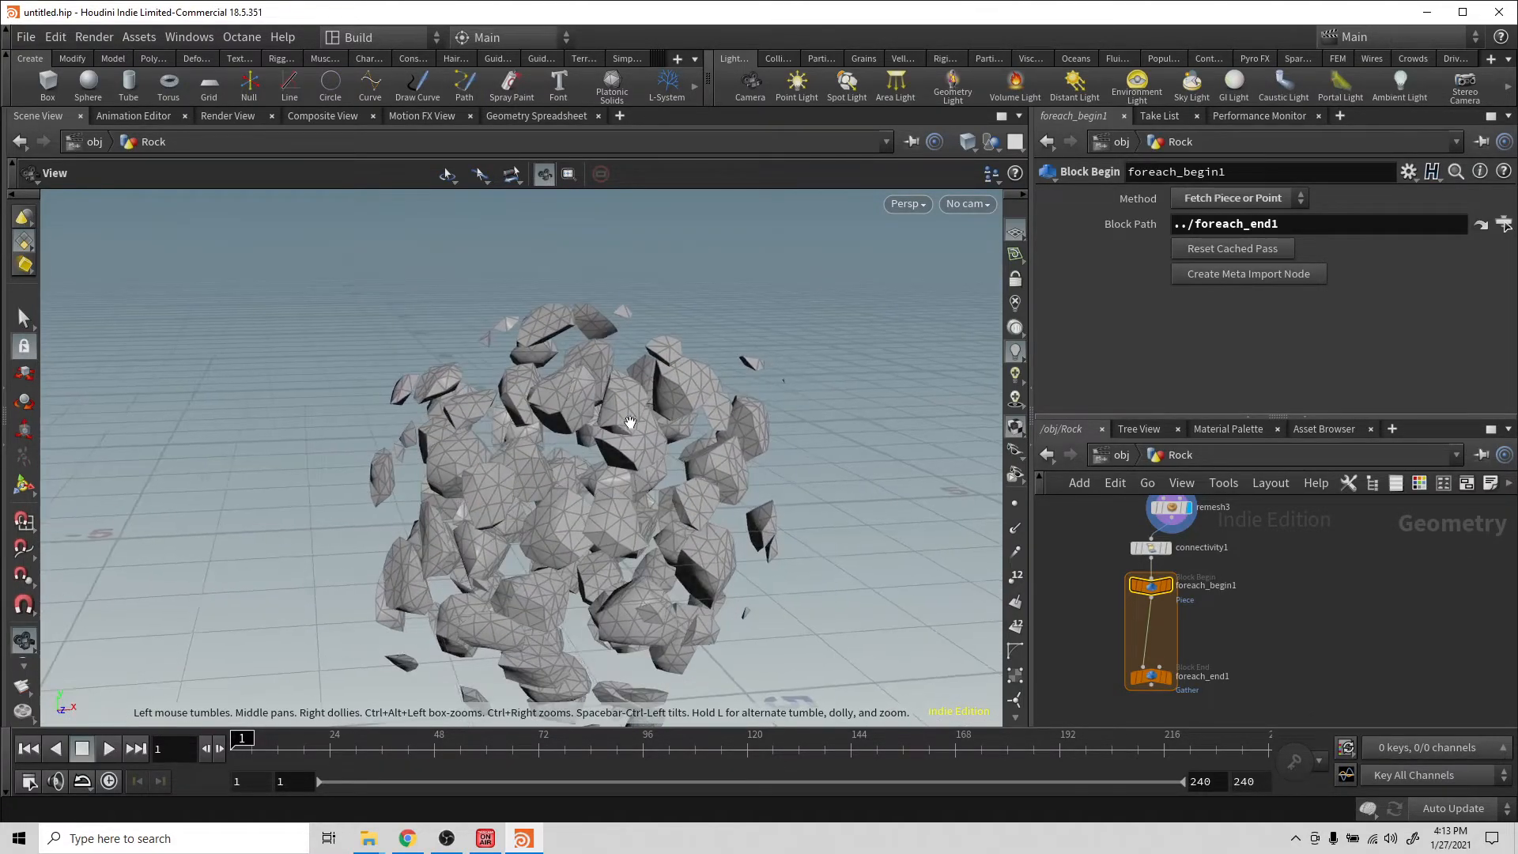
pyautogui.moveTo(820, 468); pyautogui.dragTo(858, 482)
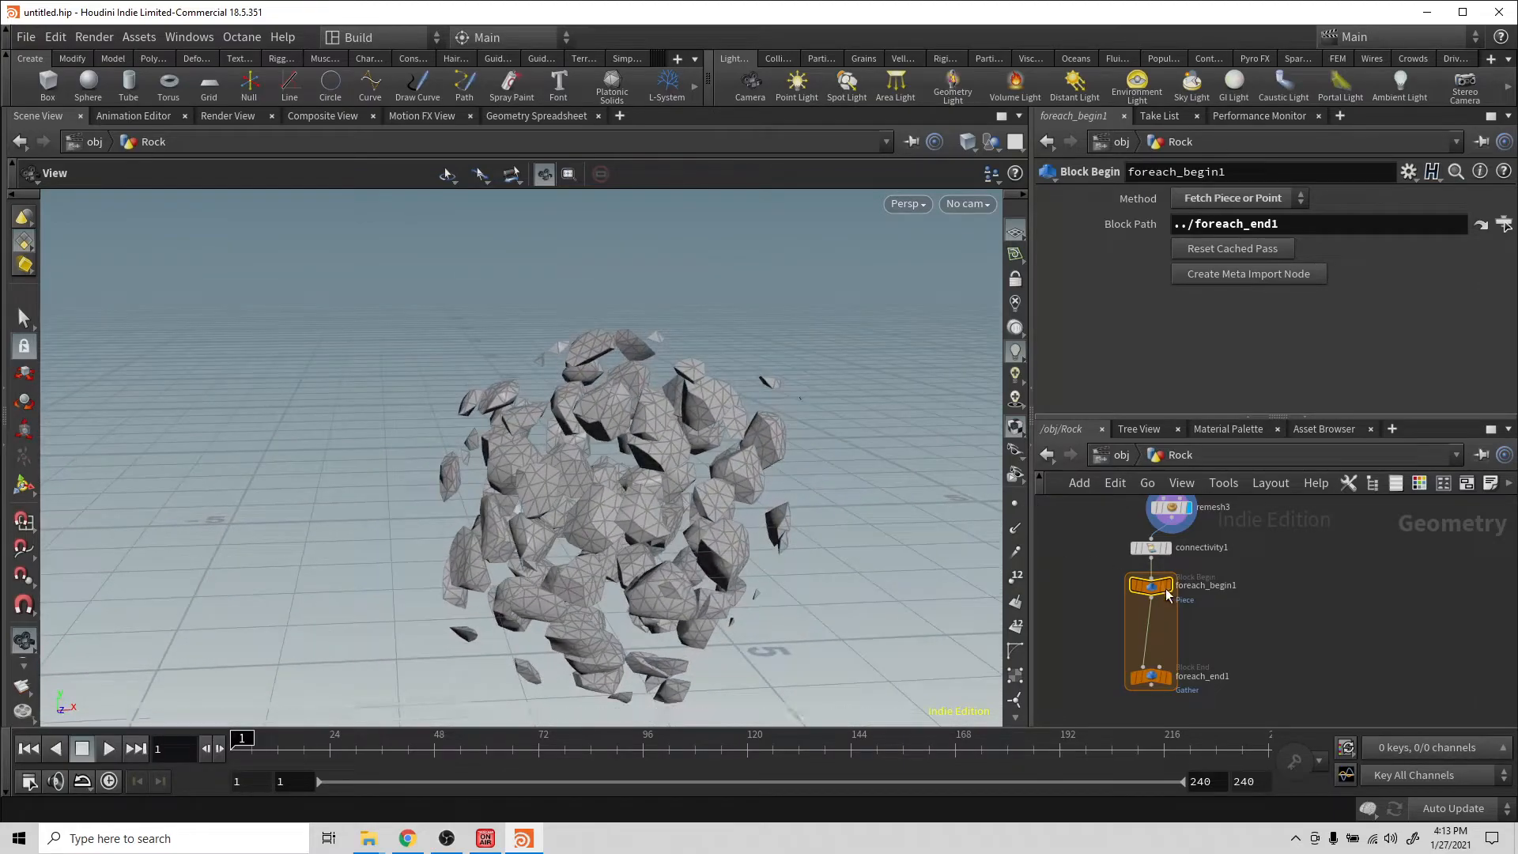
# Step: Insert a Match Size node between the begin and end nodes of the For-Each loop
pyautogui.press('Tab')
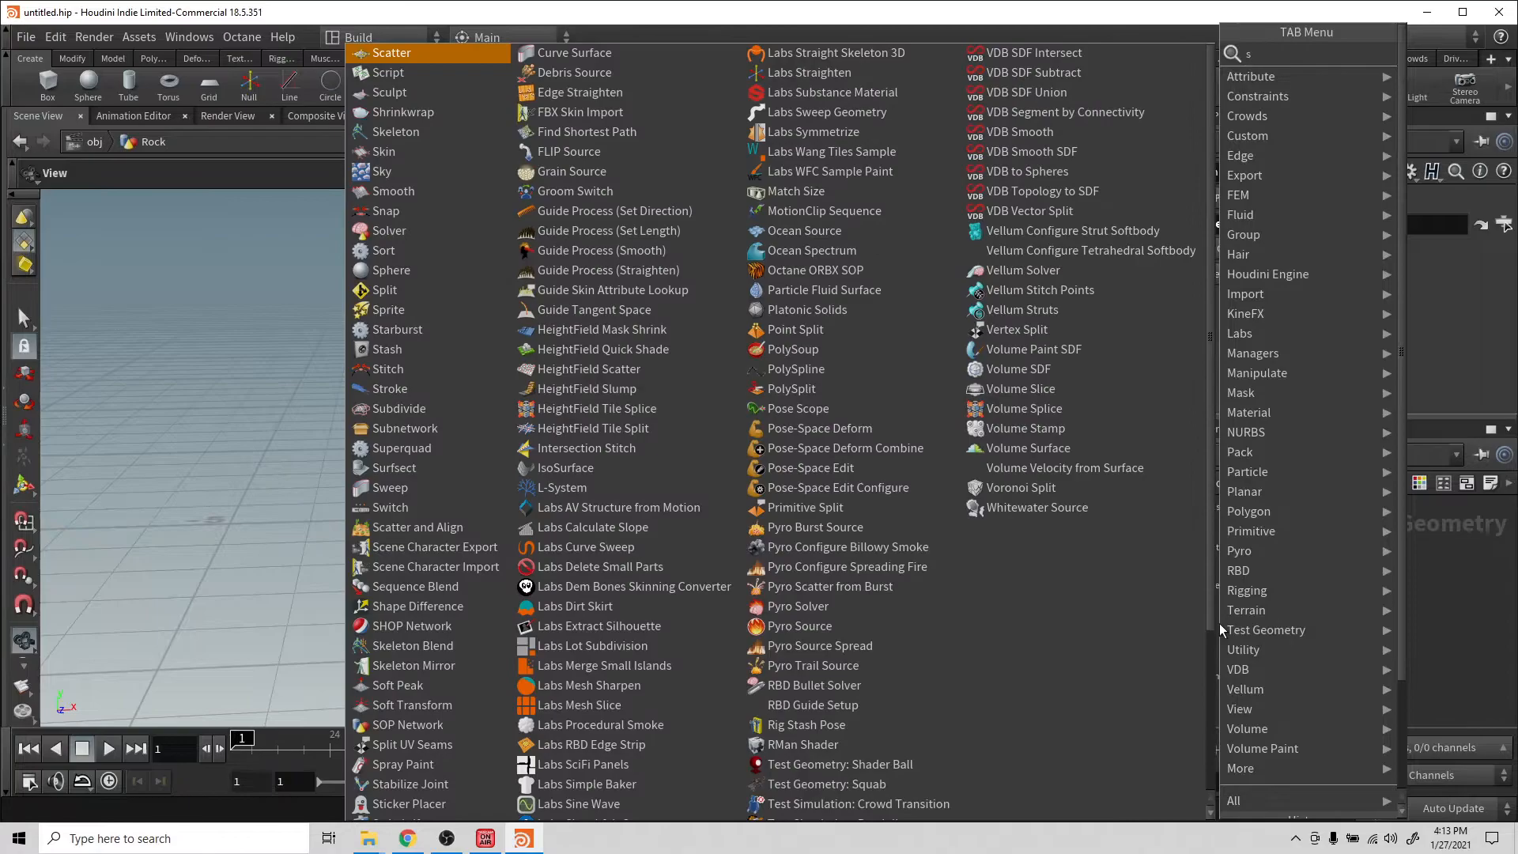
pyautogui.write('size')
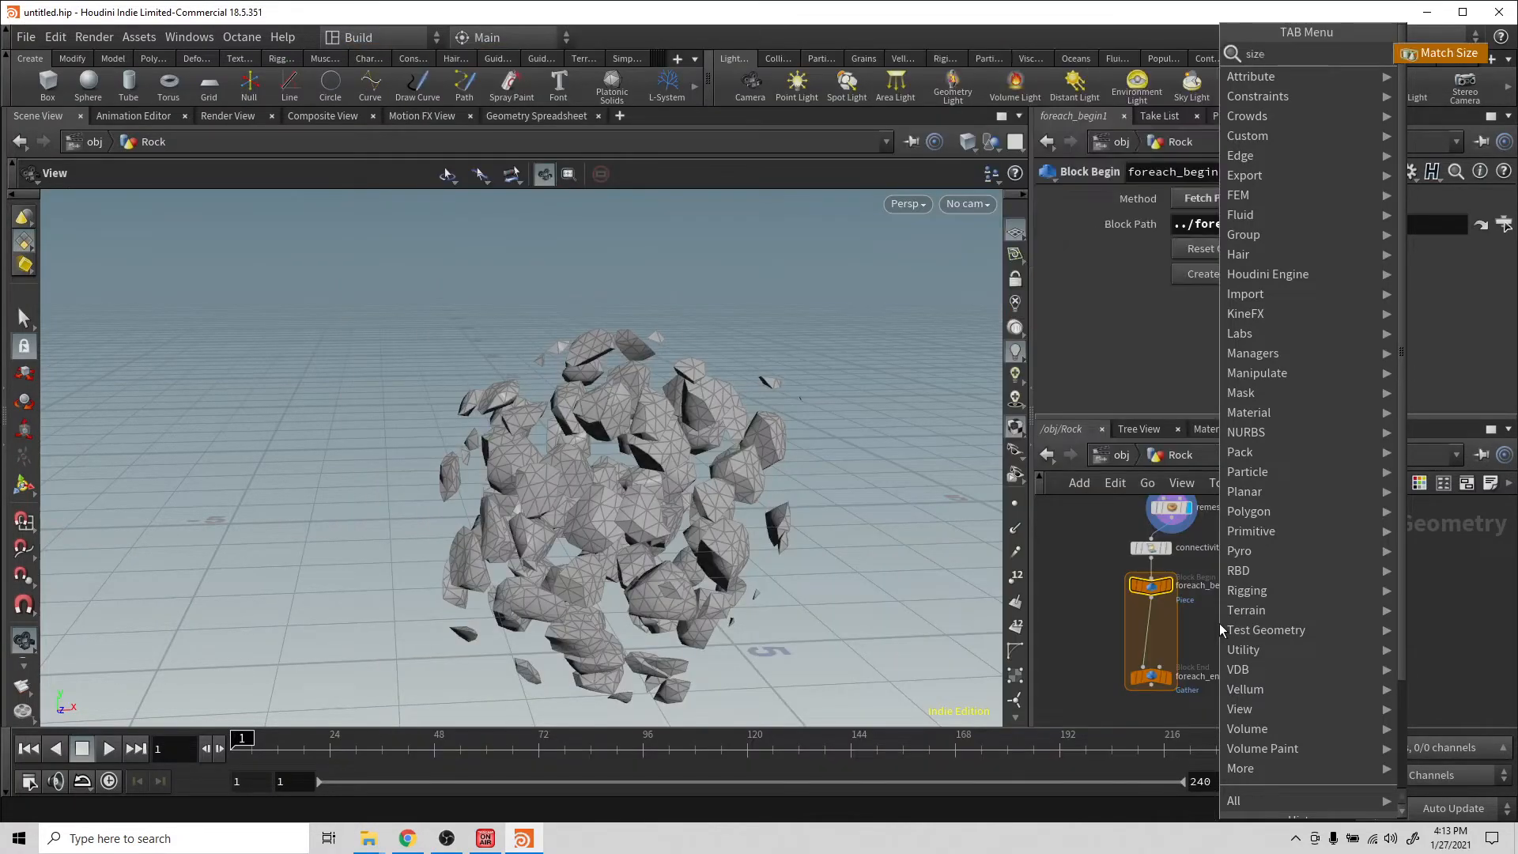
pyautogui.press('Return')
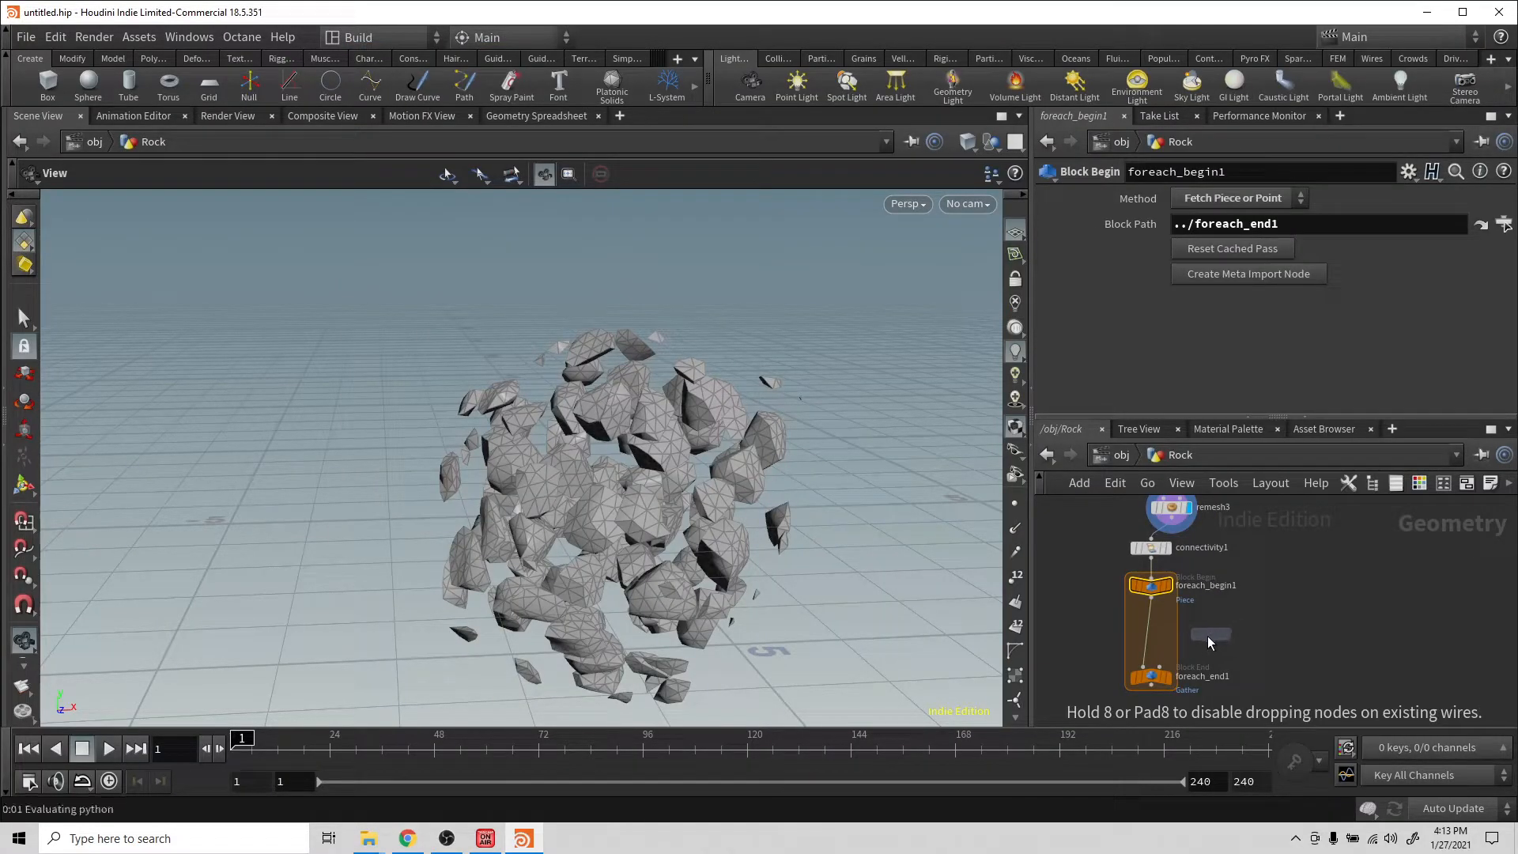
pyautogui.click(1163, 639)
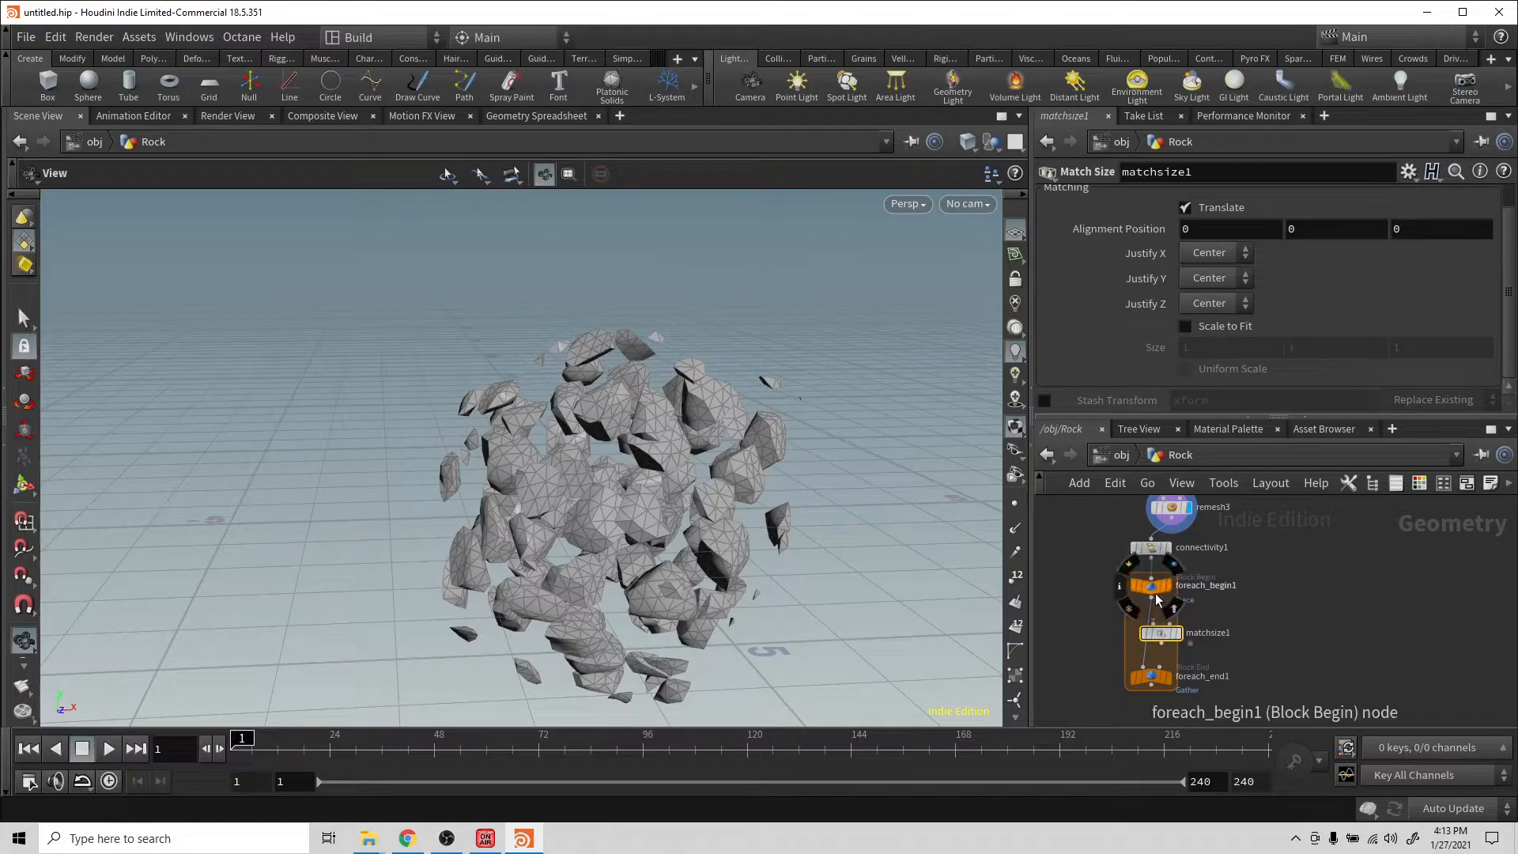
pyautogui.moveTo(1160, 642)
pyautogui.mouseDown()
pyautogui.moveTo(1144, 666)
pyautogui.moveTo(1171, 633)
pyautogui.mouseUp()
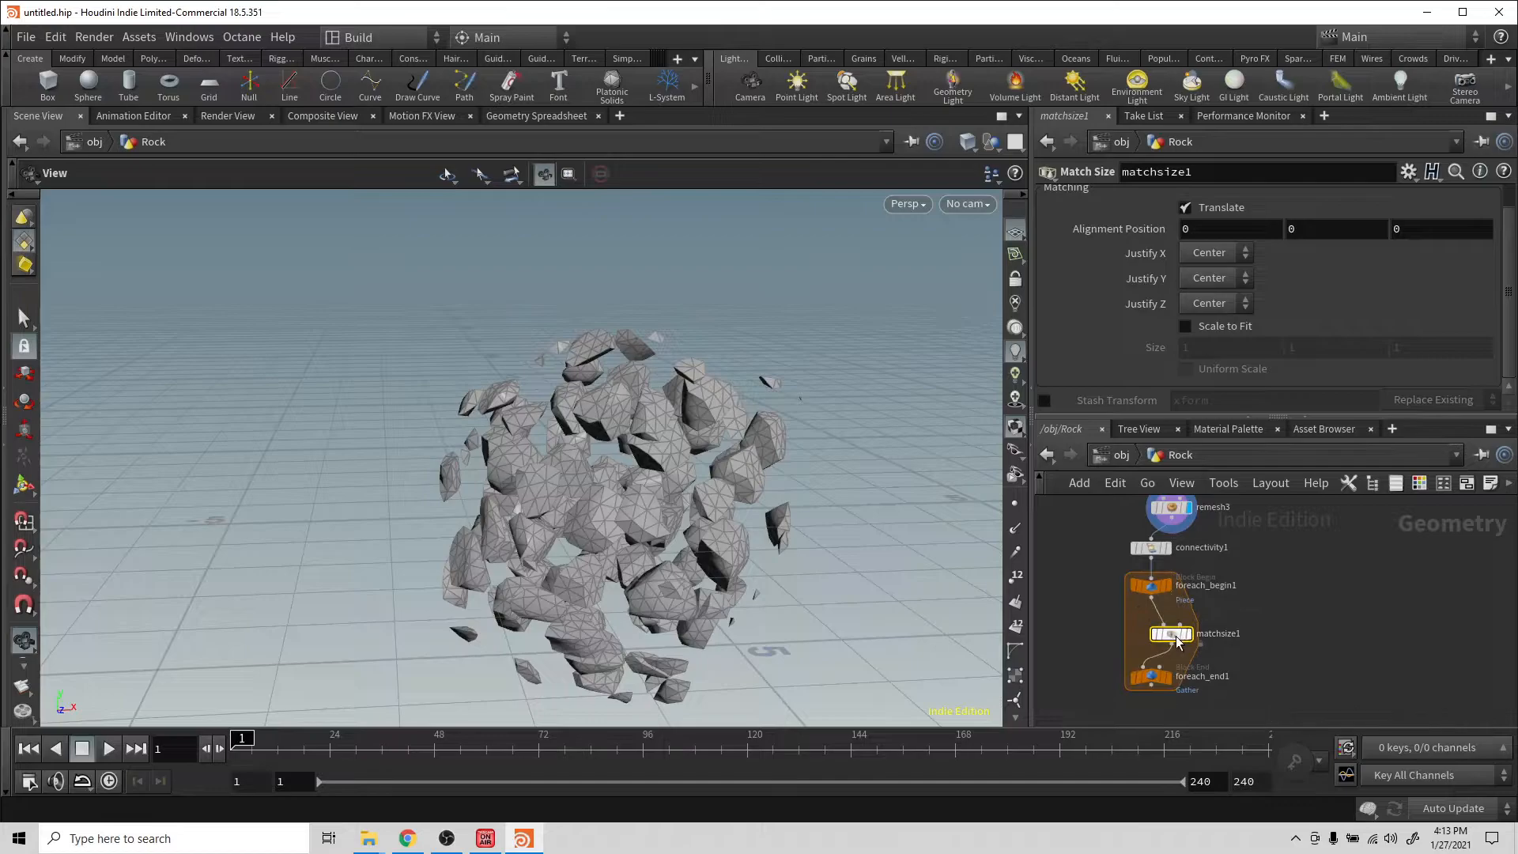
# Step: Add a Box node beside the loop and connect it to the second input of the Match Size node
pyautogui.press('Tab')
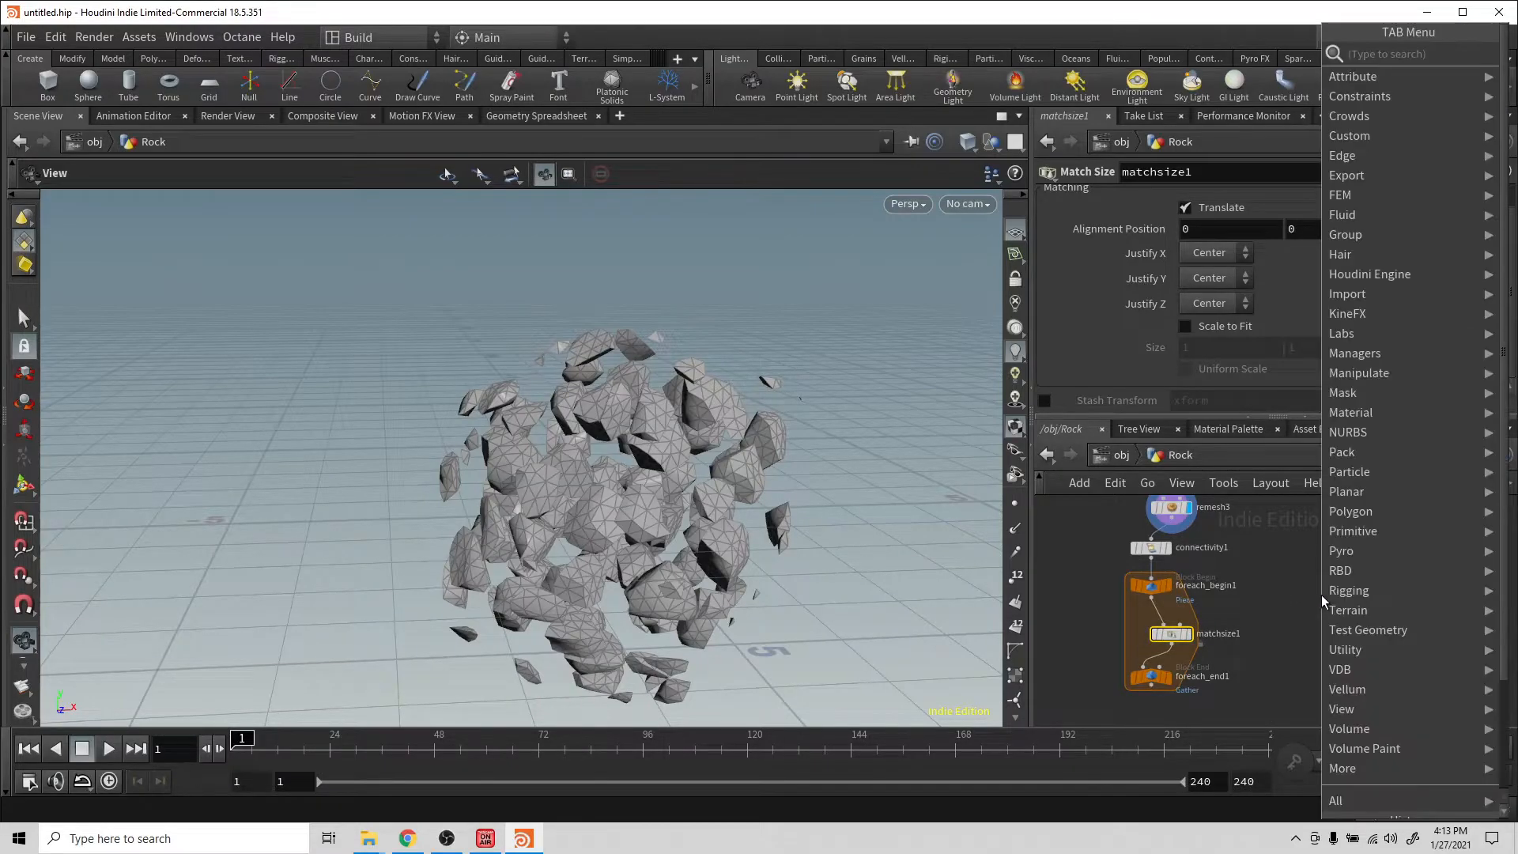
pyautogui.write('box')
pyautogui.press('Return')
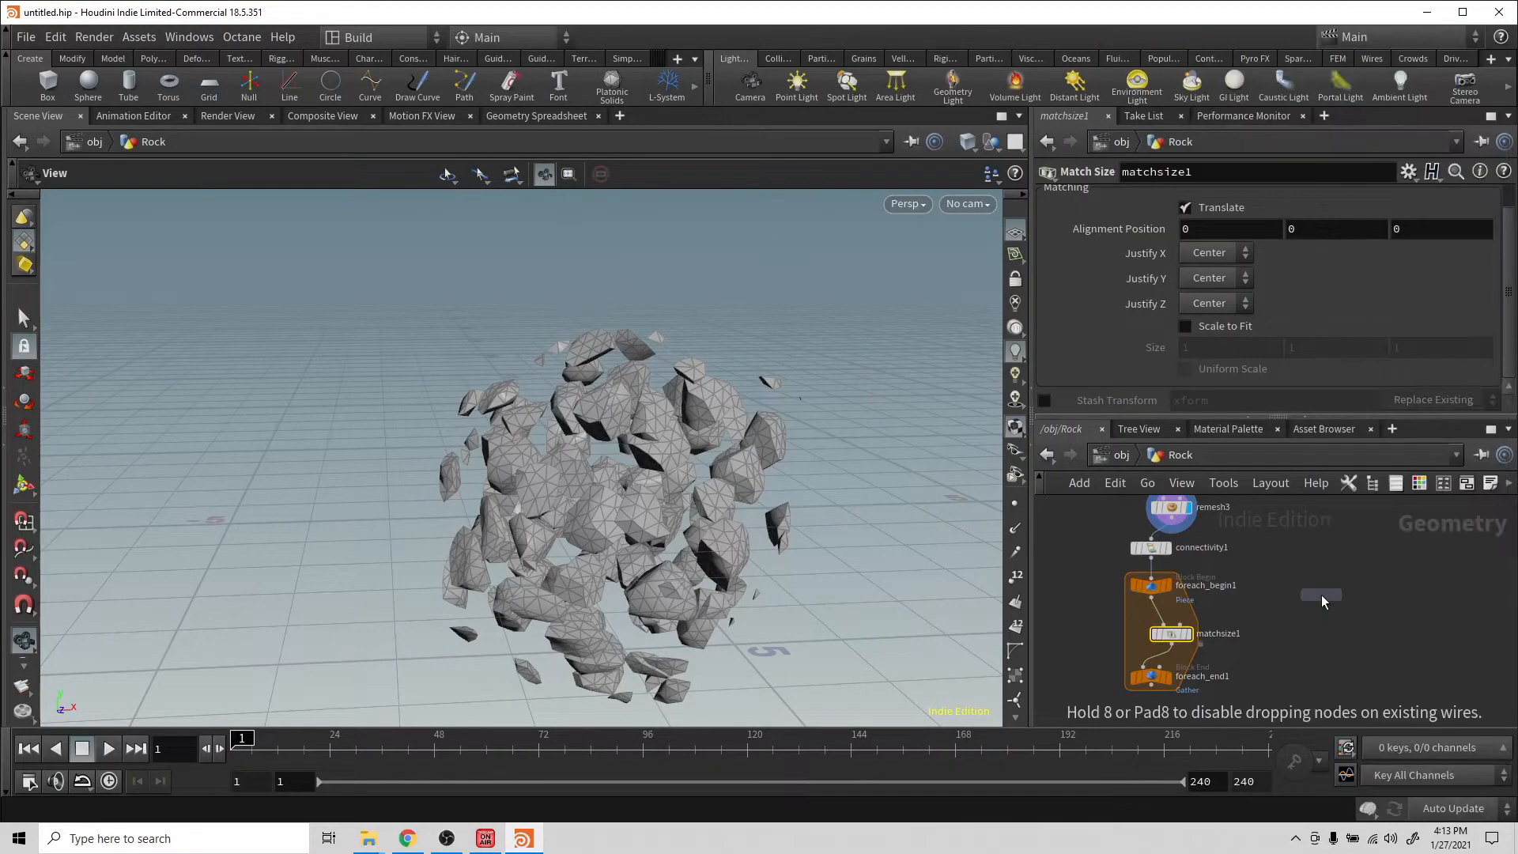
pyautogui.click(1274, 585)
pyautogui.moveTo(1272, 594); pyautogui.dragTo(1202, 642)
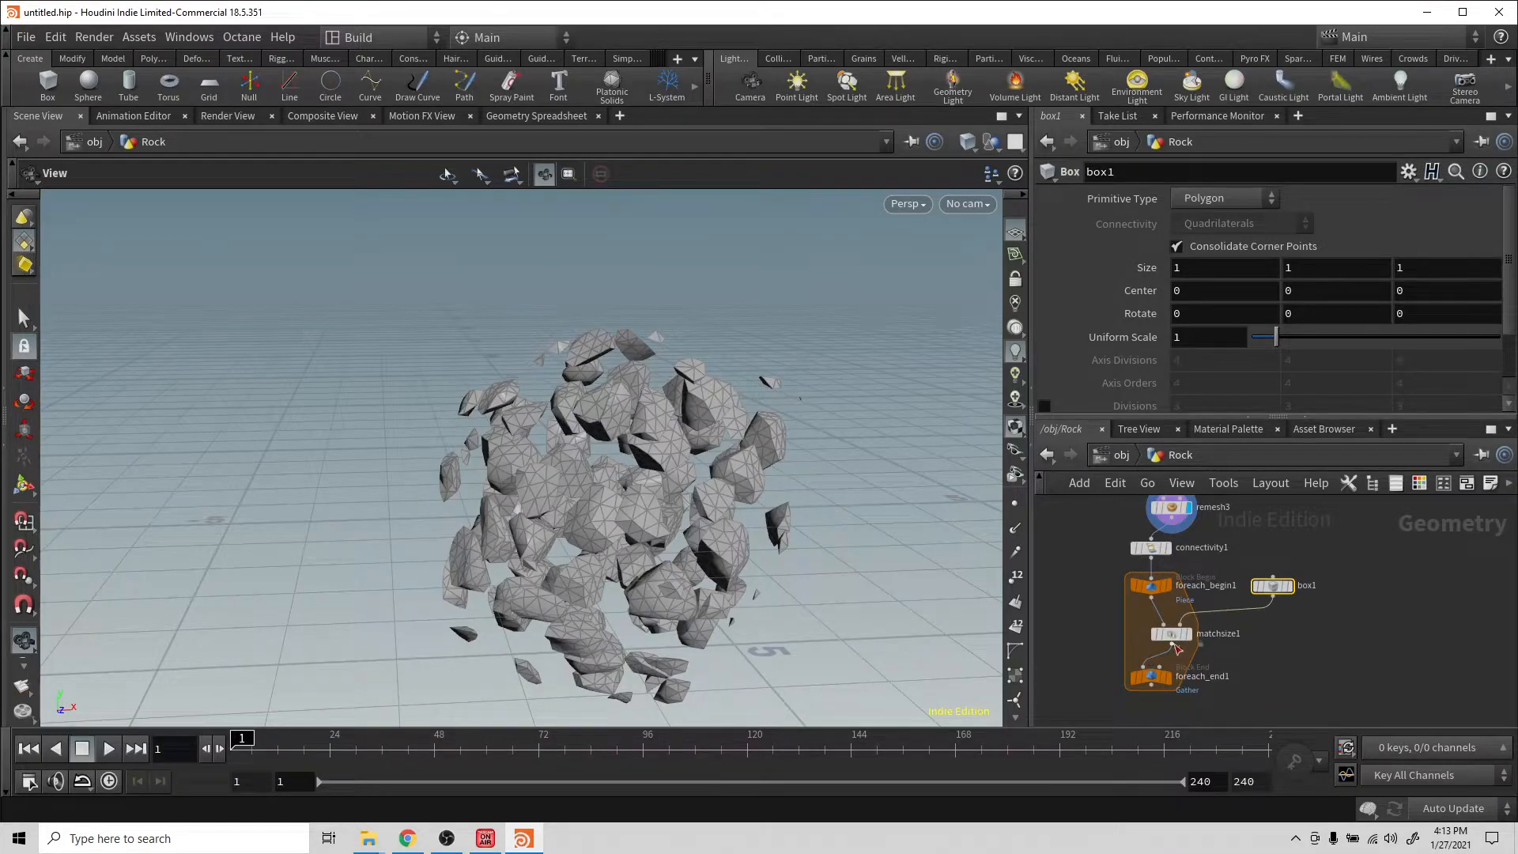
# Step: Display the For-Each loop's end node and inspect the gathered pieces
pyautogui.click(1170, 680)
pyautogui.moveTo(595, 558); pyautogui.dragTo(915, 532)
pyautogui.moveTo(614, 531)
pyautogui.mouseDown()
pyautogui.moveTo(687, 495)
pyautogui.moveTo(623, 512)
pyautogui.mouseUp()
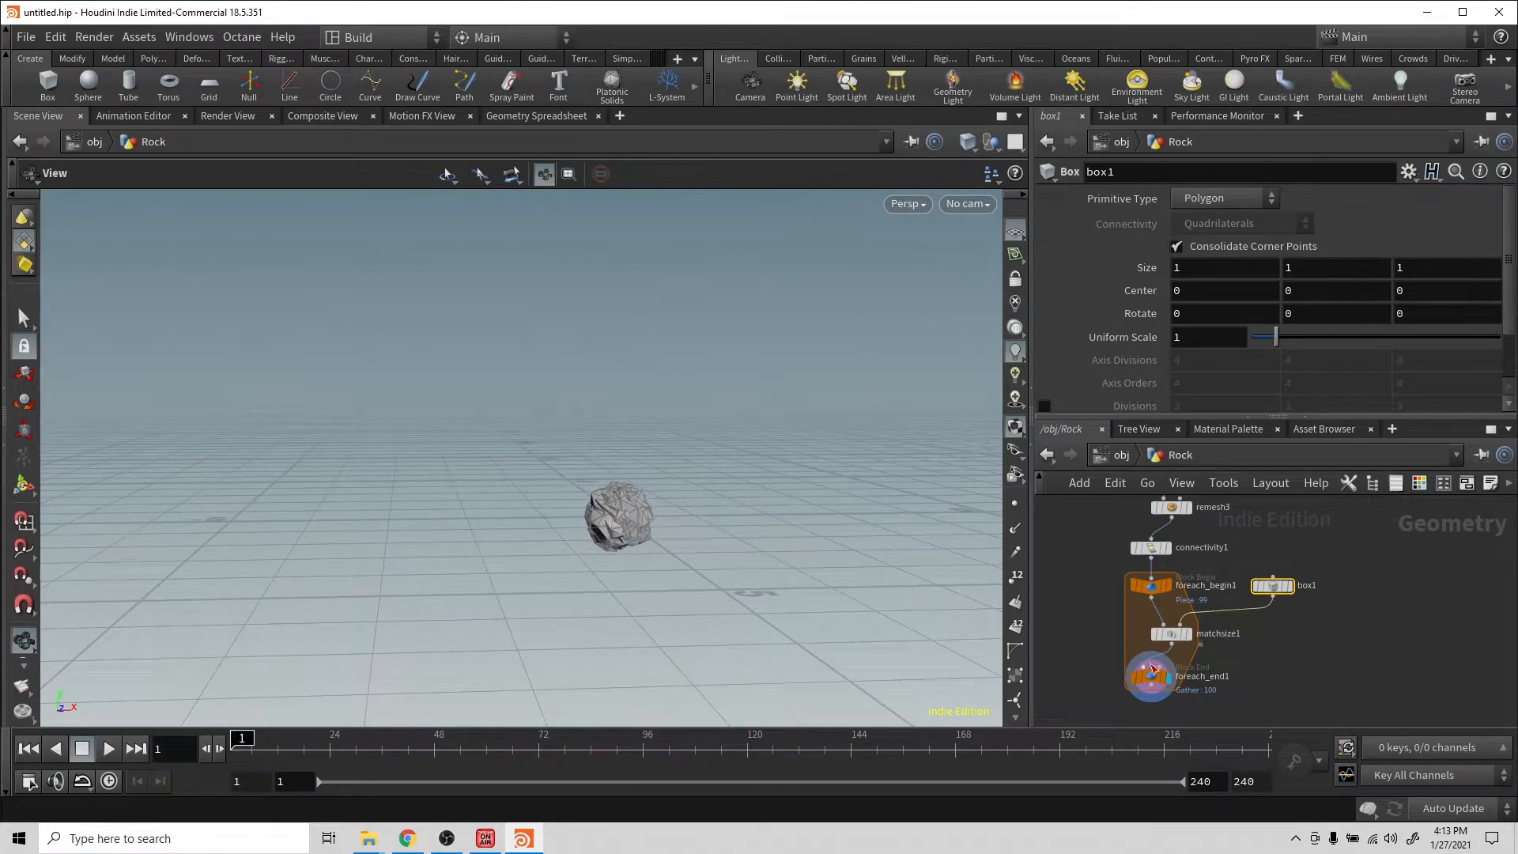
# Step: Try appending a Delete node to the For-Each loop's end node and displaying it
pyautogui.moveTo(1348, 640); pyautogui.dragTo(1395, 565, button='middle')
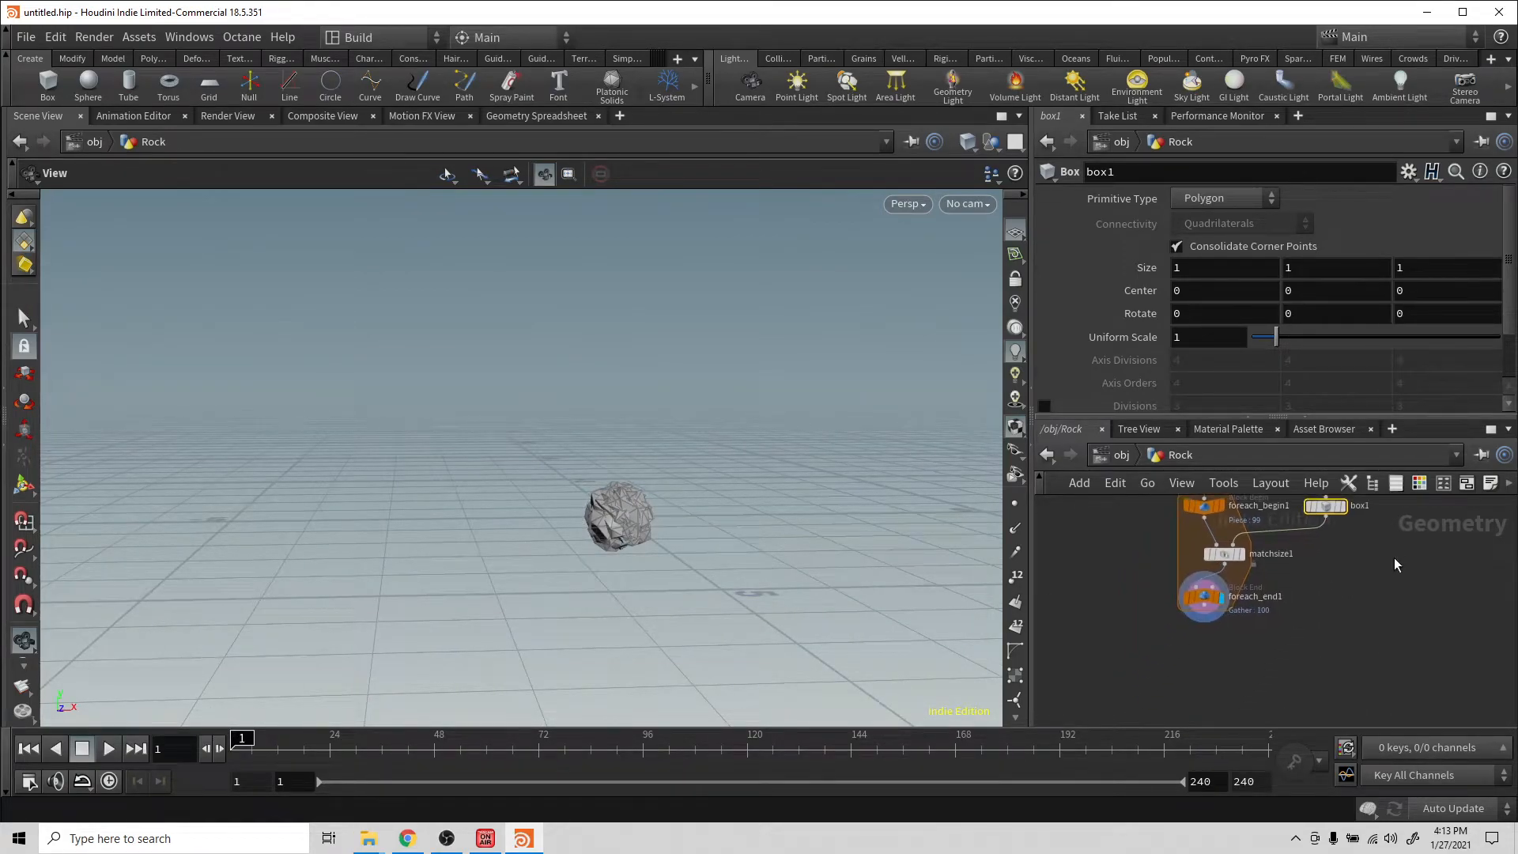
pyautogui.scroll(5, 1294, 631)
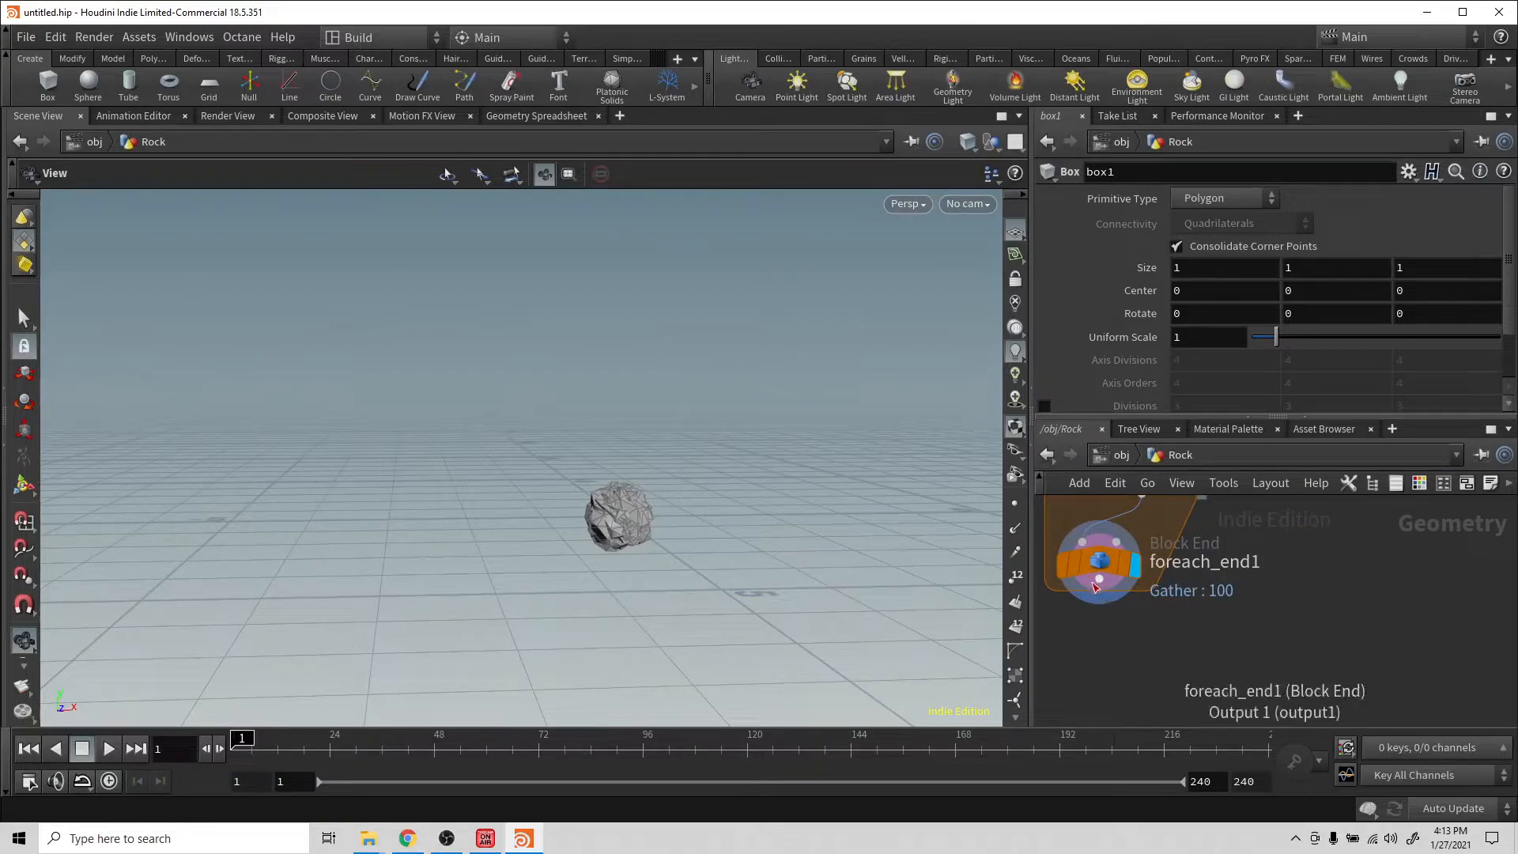
pyautogui.moveTo(1097, 585); pyautogui.dragTo(1090, 633)
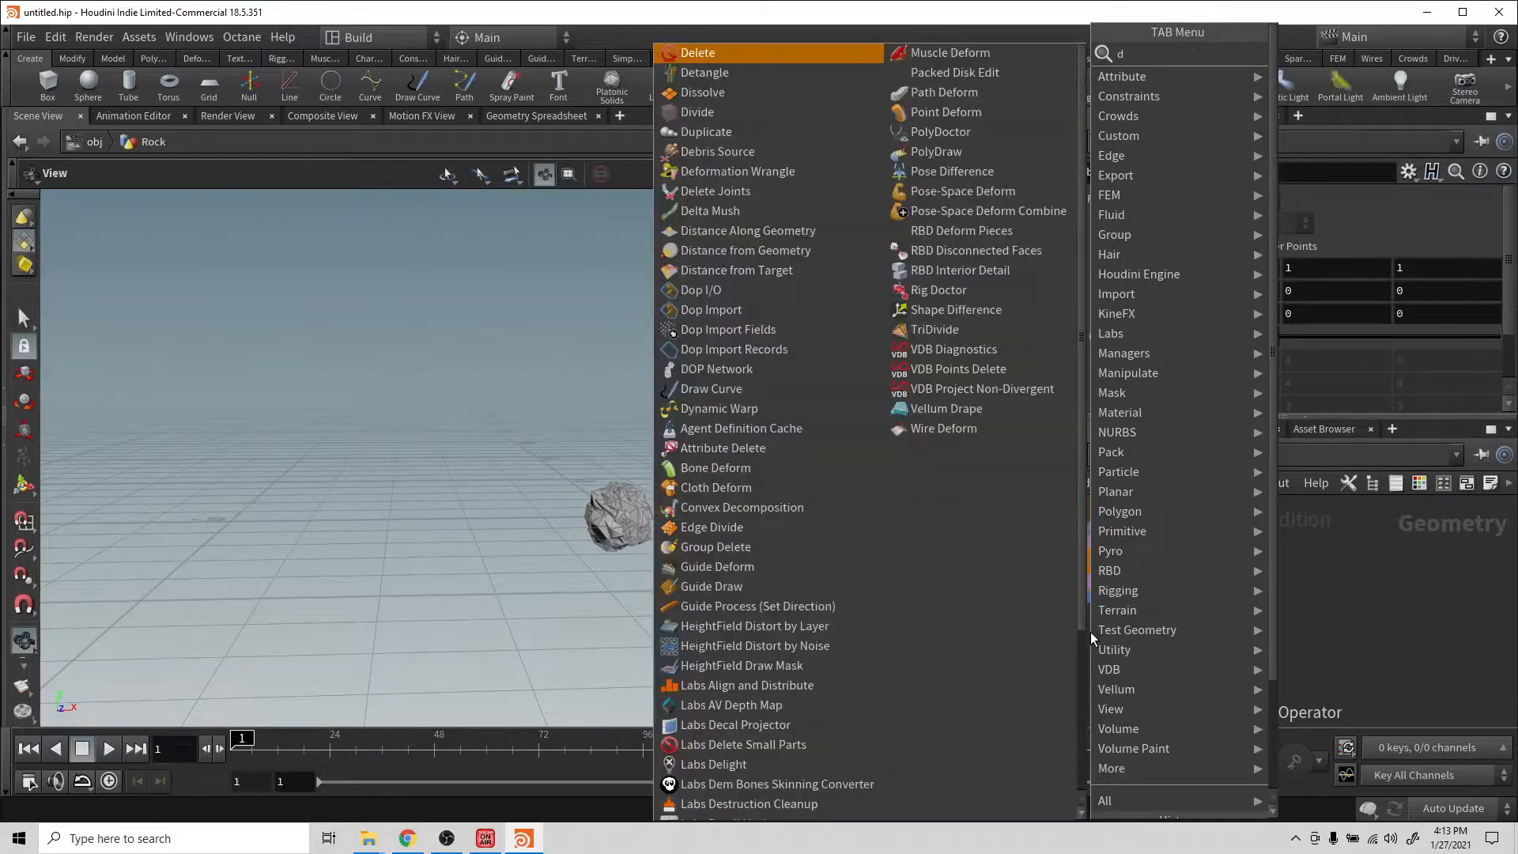
pyautogui.write('del')
pyautogui.press('Return')
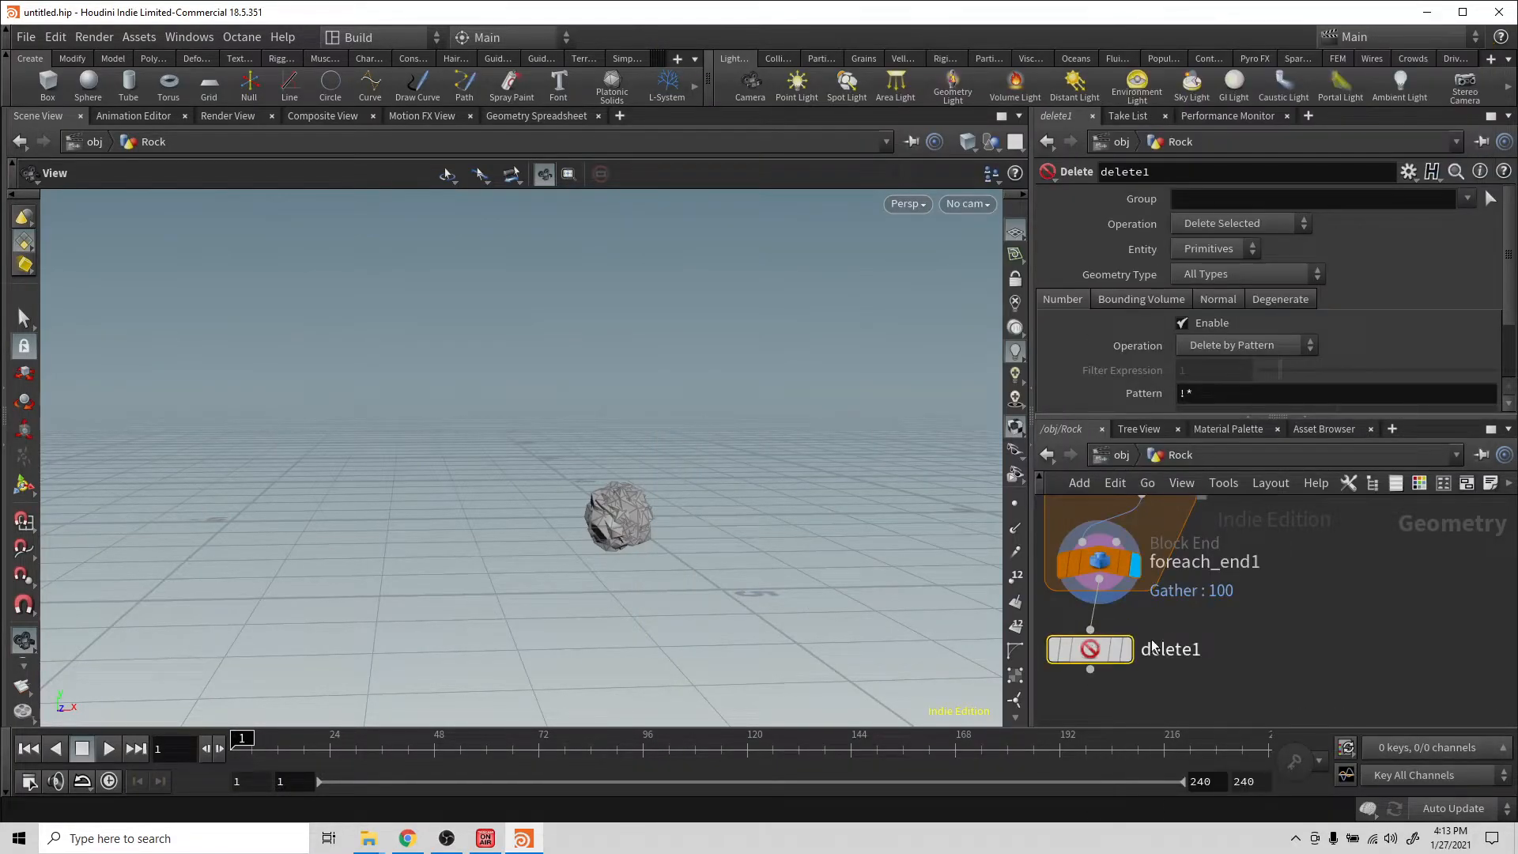
pyautogui.click(1129, 650)
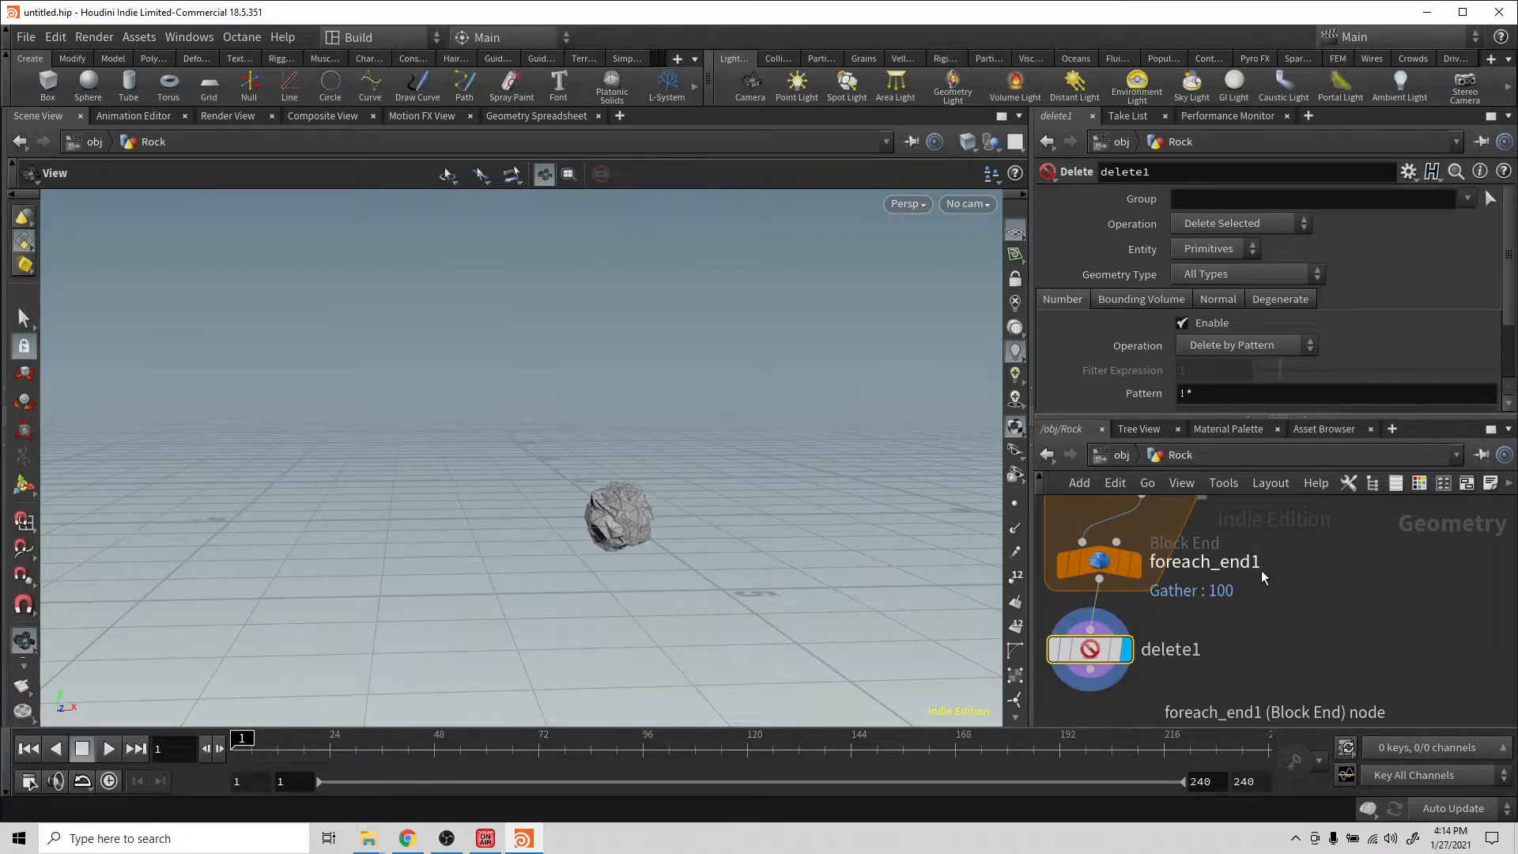
pyautogui.scroll(-3, 1253, 589)
pyautogui.moveTo(1075, 589); pyautogui.dragTo(1218, 677)
pyautogui.press('Delete')
# Step: Append a Blast node to the For-Each loop's end node and display it with Delete Non Selected enabled
pyautogui.press('Tab')
pyautogui.write('blast')
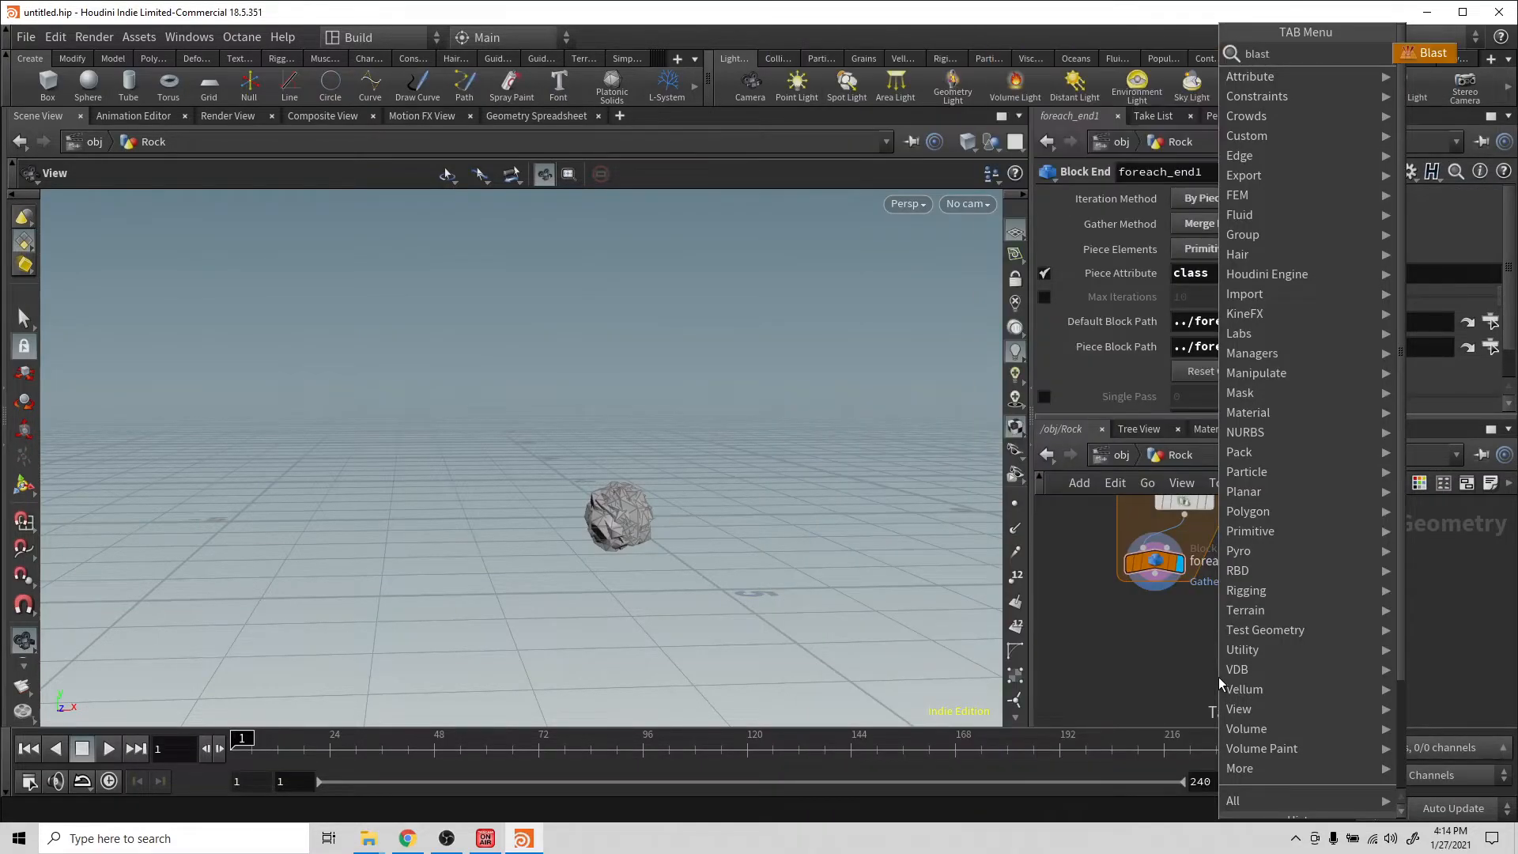
pyautogui.press('Return')
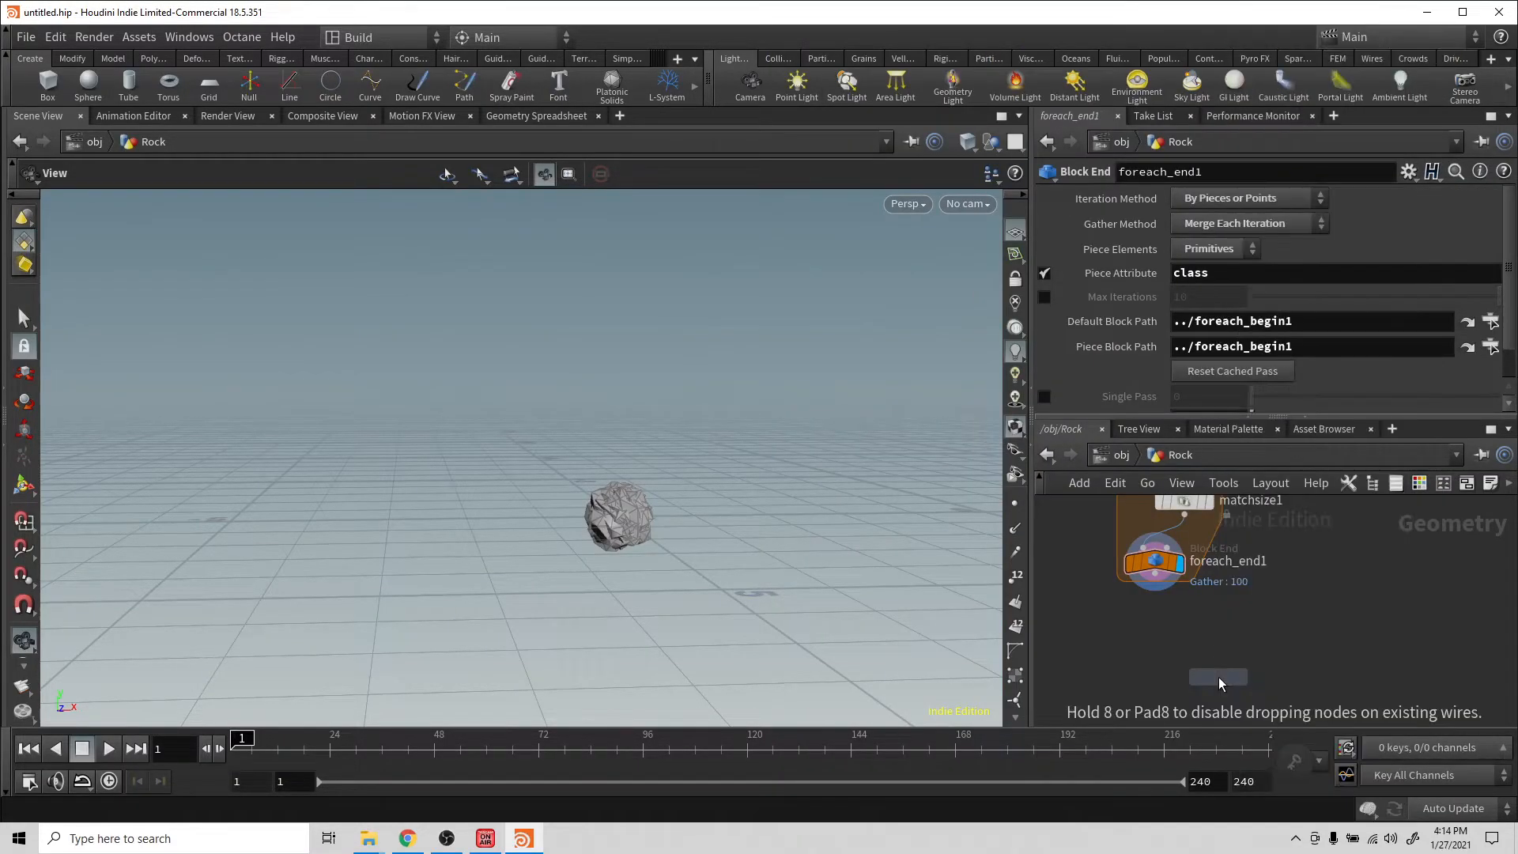
pyautogui.click(1146, 637)
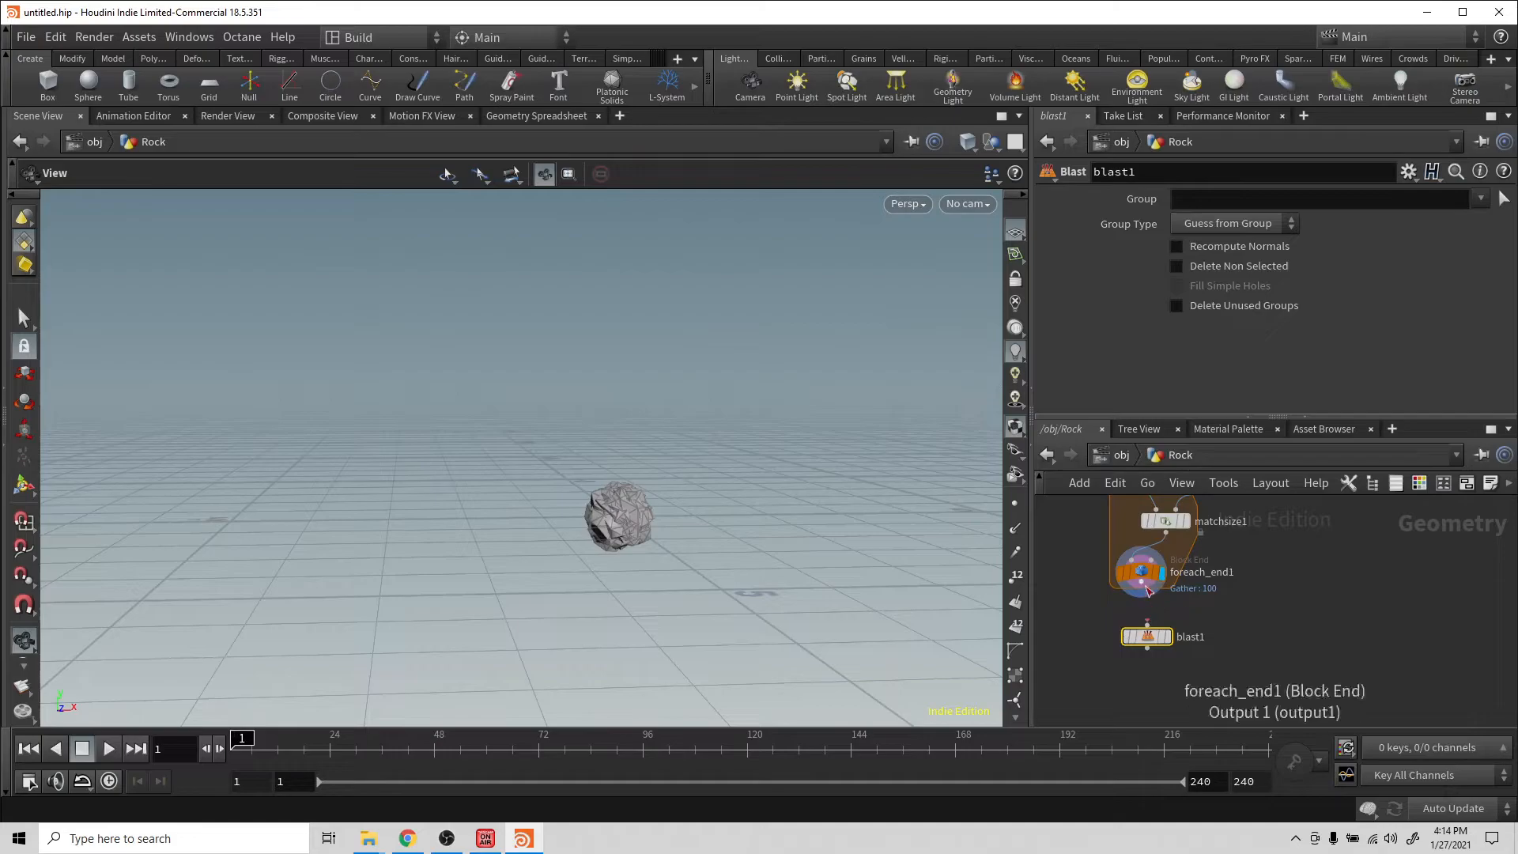
pyautogui.moveTo(1147, 595); pyautogui.dragTo(1147, 631)
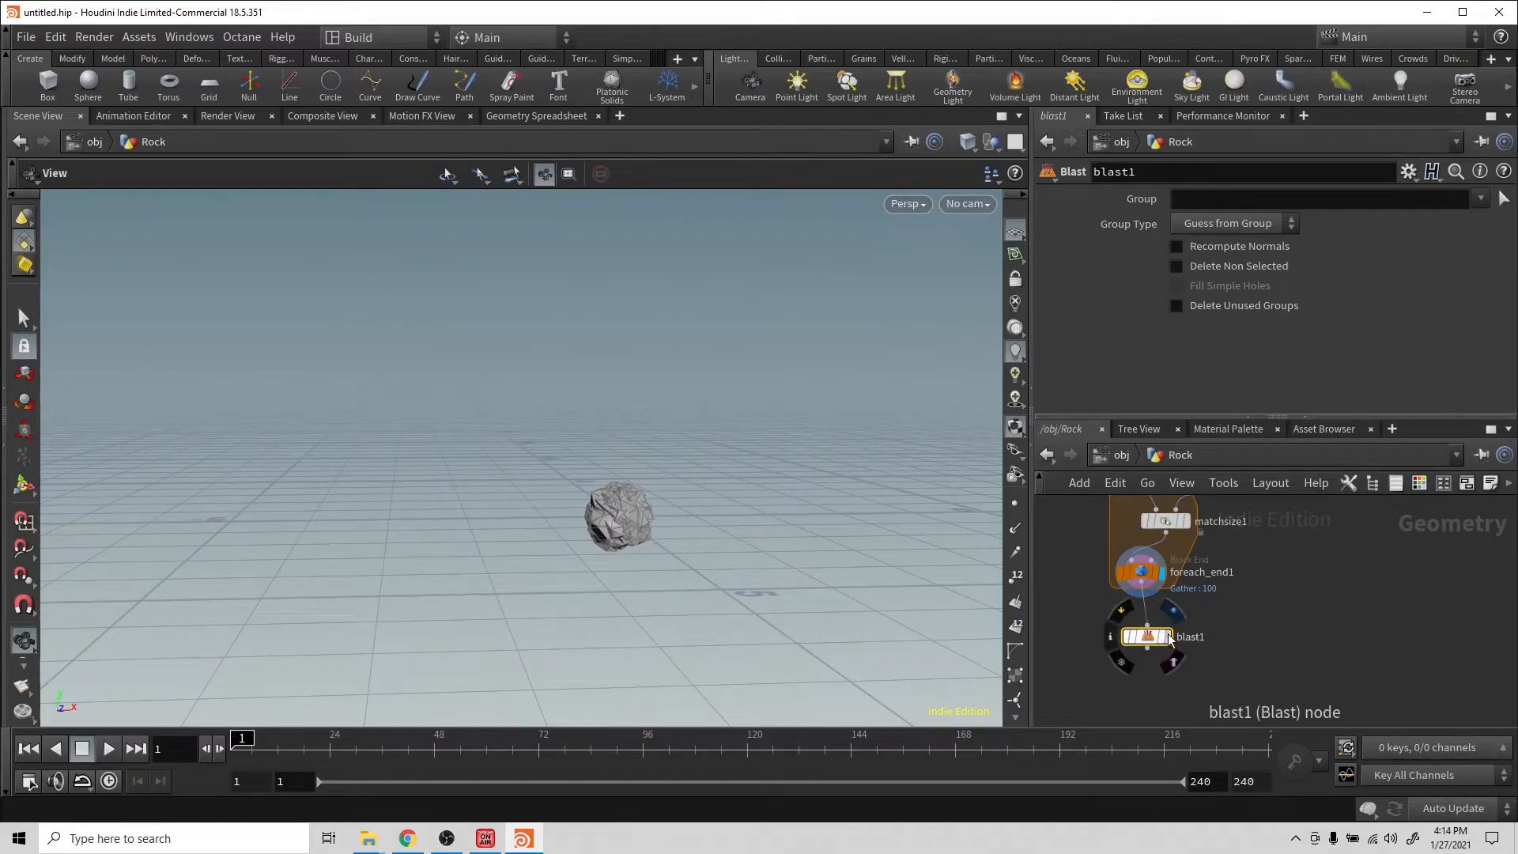
pyautogui.click(1169, 637)
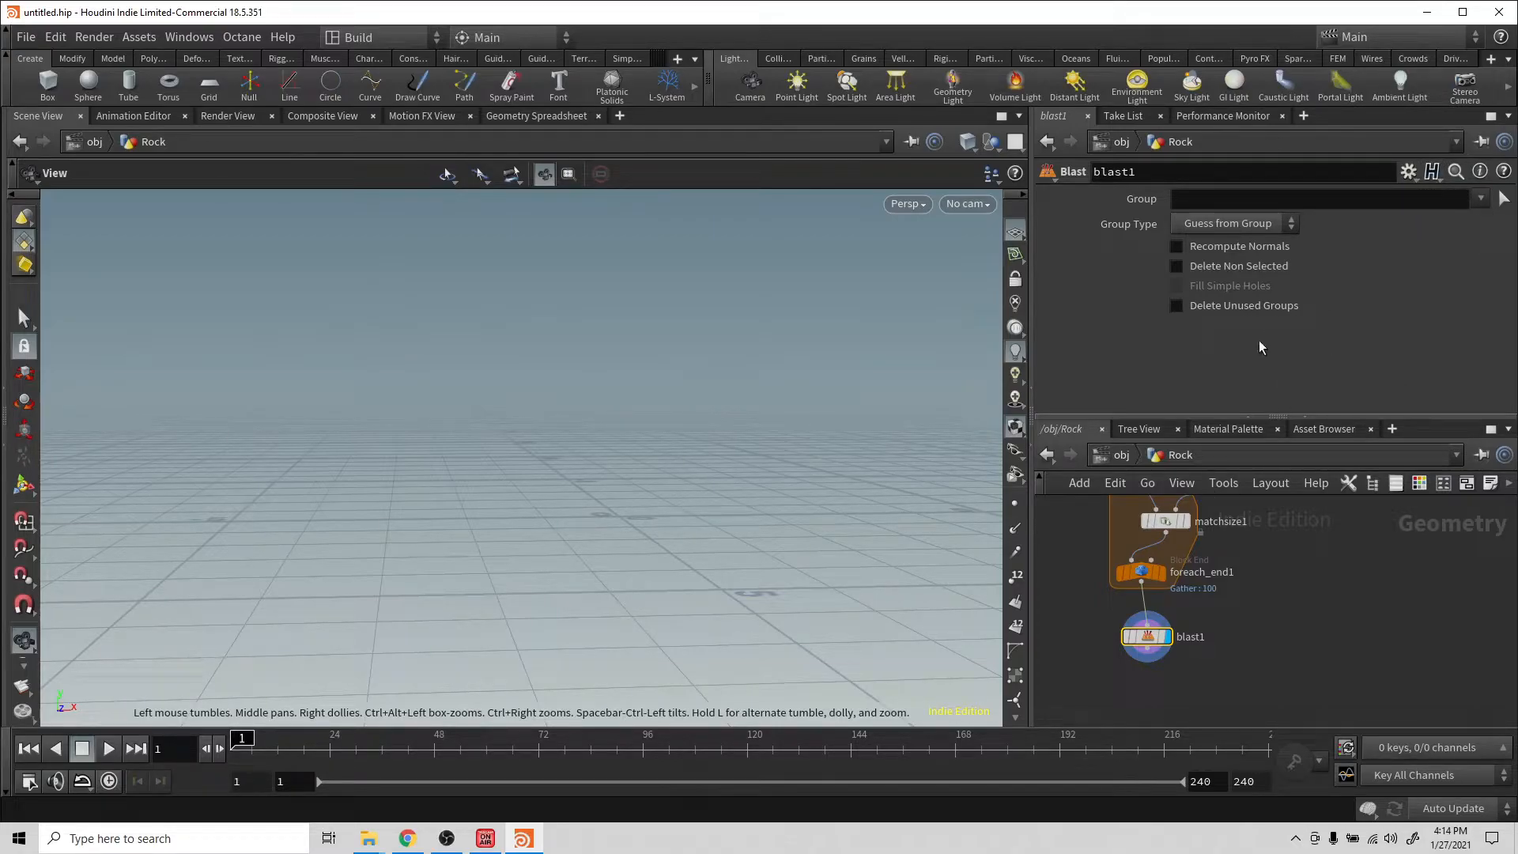
pyautogui.click(1238, 267)
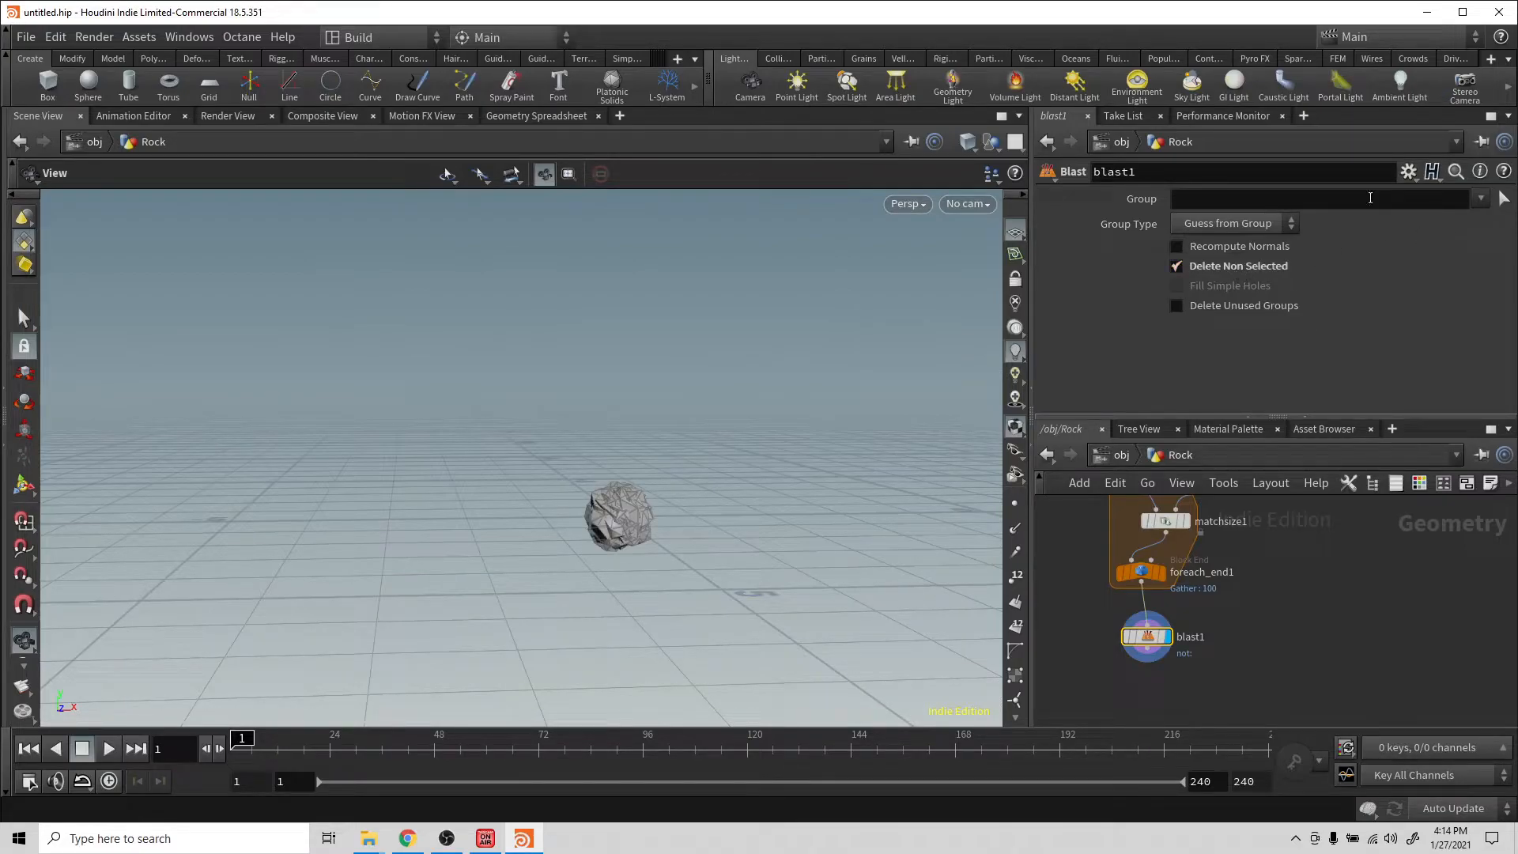
# Step: Try isolating piece0 through the Blast node's group, and clear the group
pyautogui.click(1480, 199)
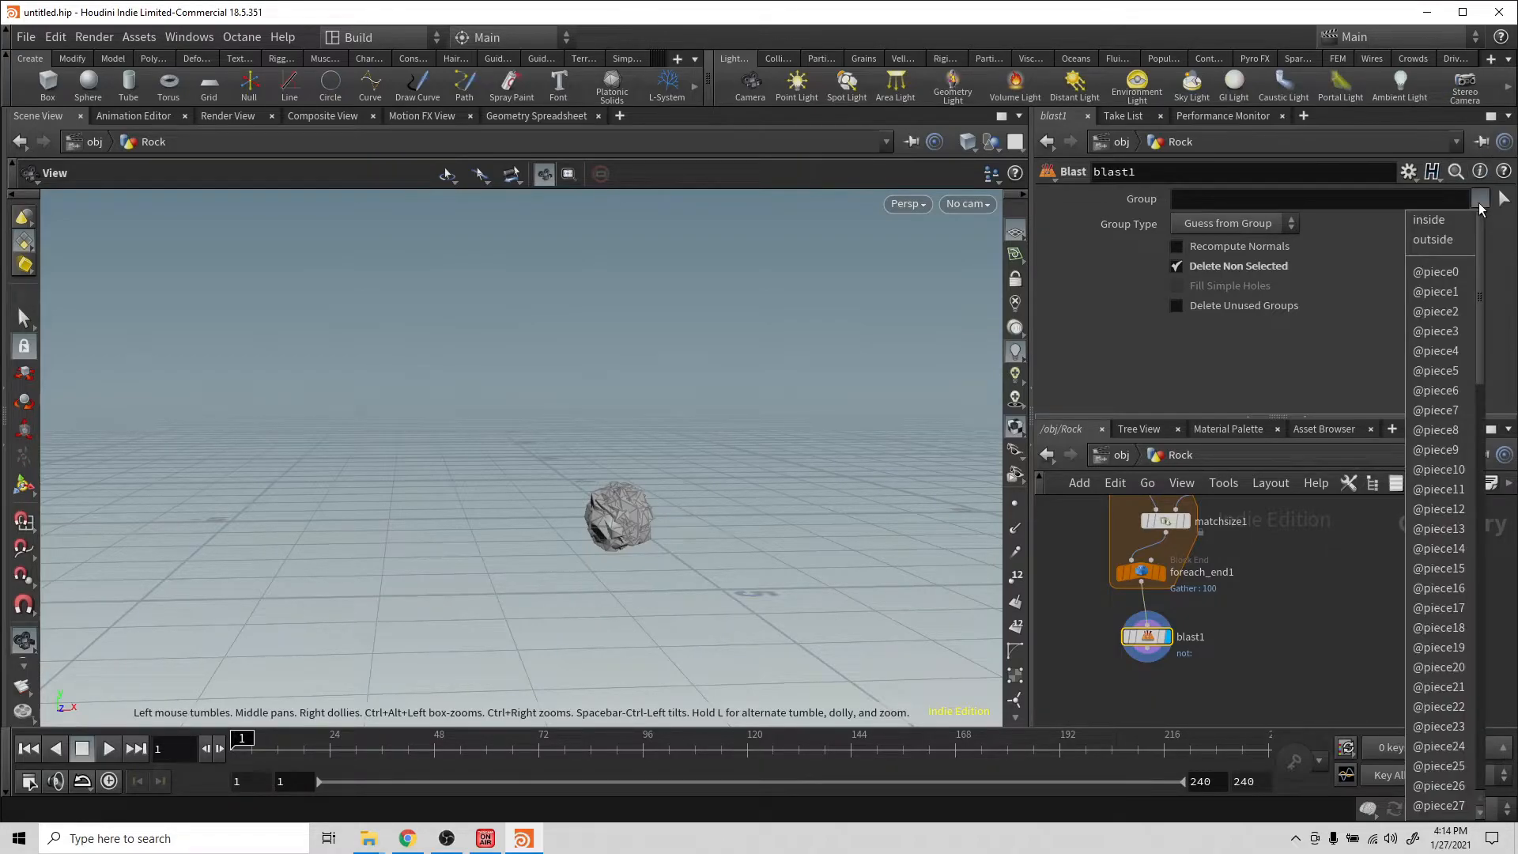
pyautogui.click(1427, 270)
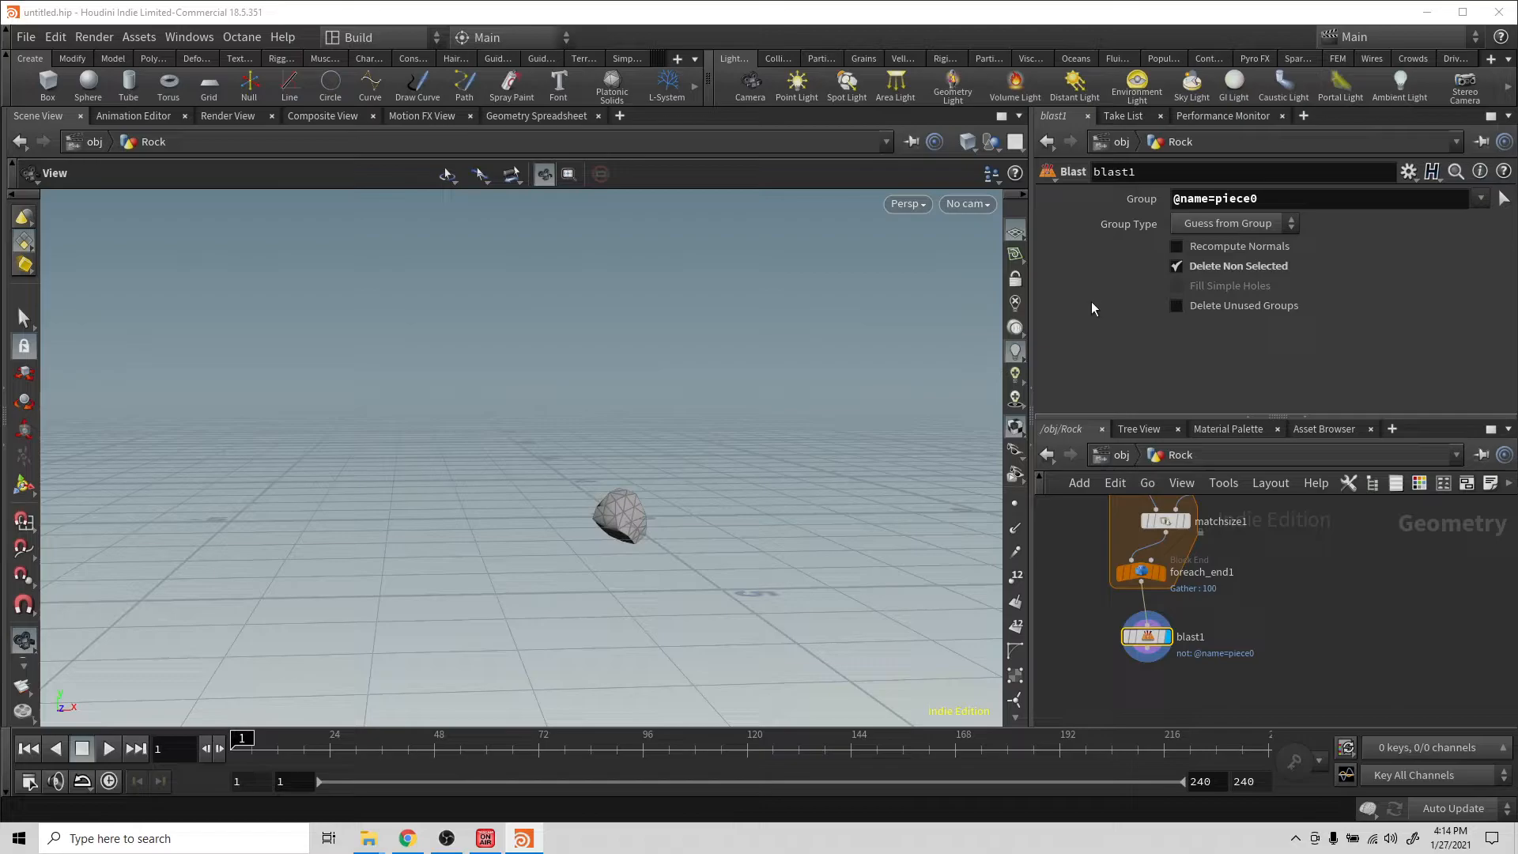
pyautogui.click(1380, 203)
pyautogui.hotkey('ctrl', 'a')
pyautogui.press('BackSpace')
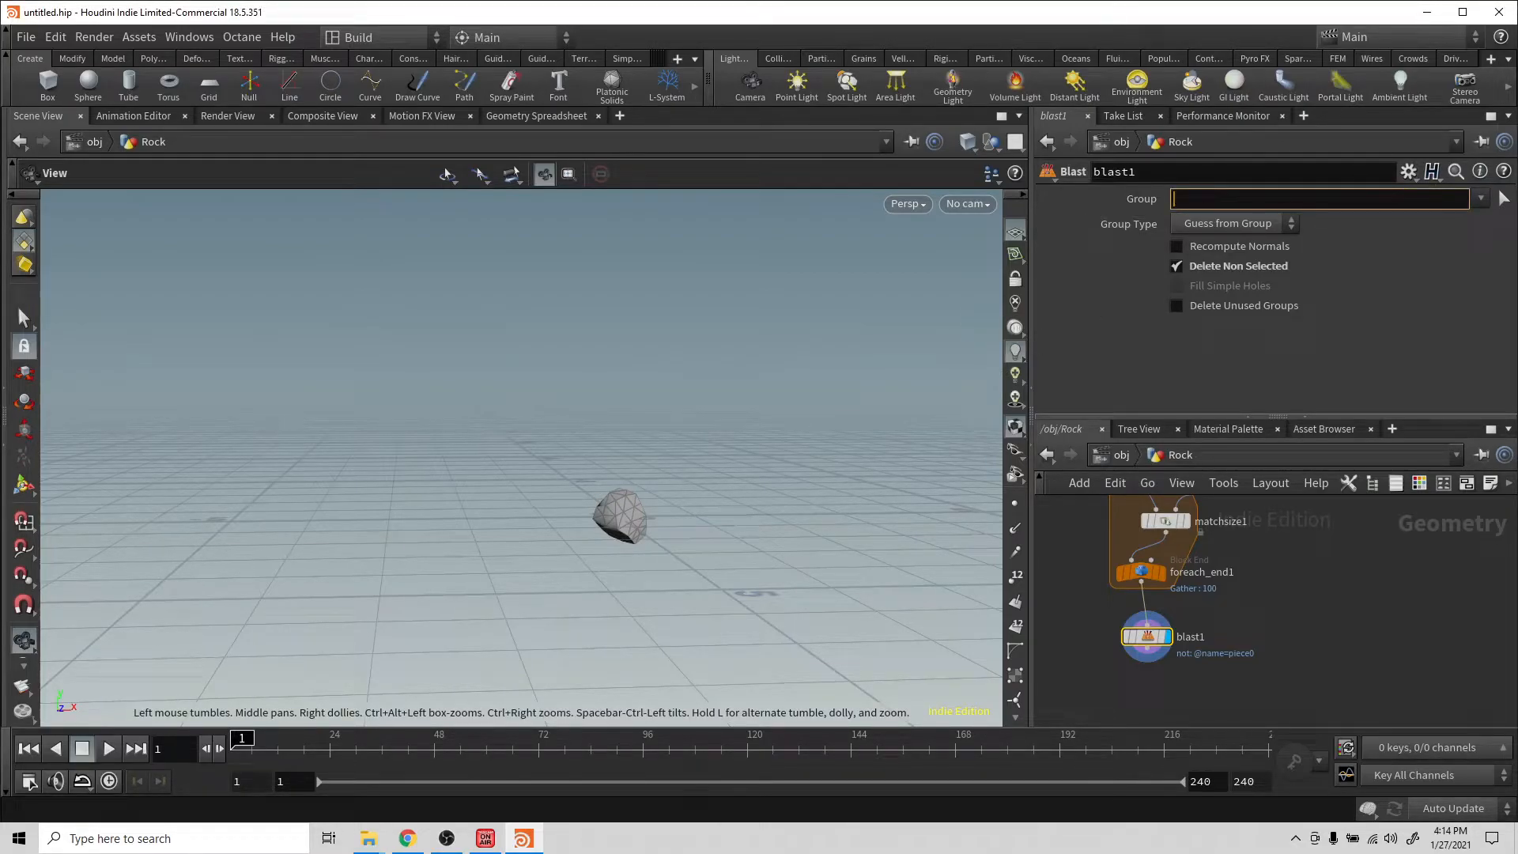
# Step: Try piece1 and piece2 in the Blast node's group, inspect the geometry, and empty the group again
pyautogui.click(1481, 198)
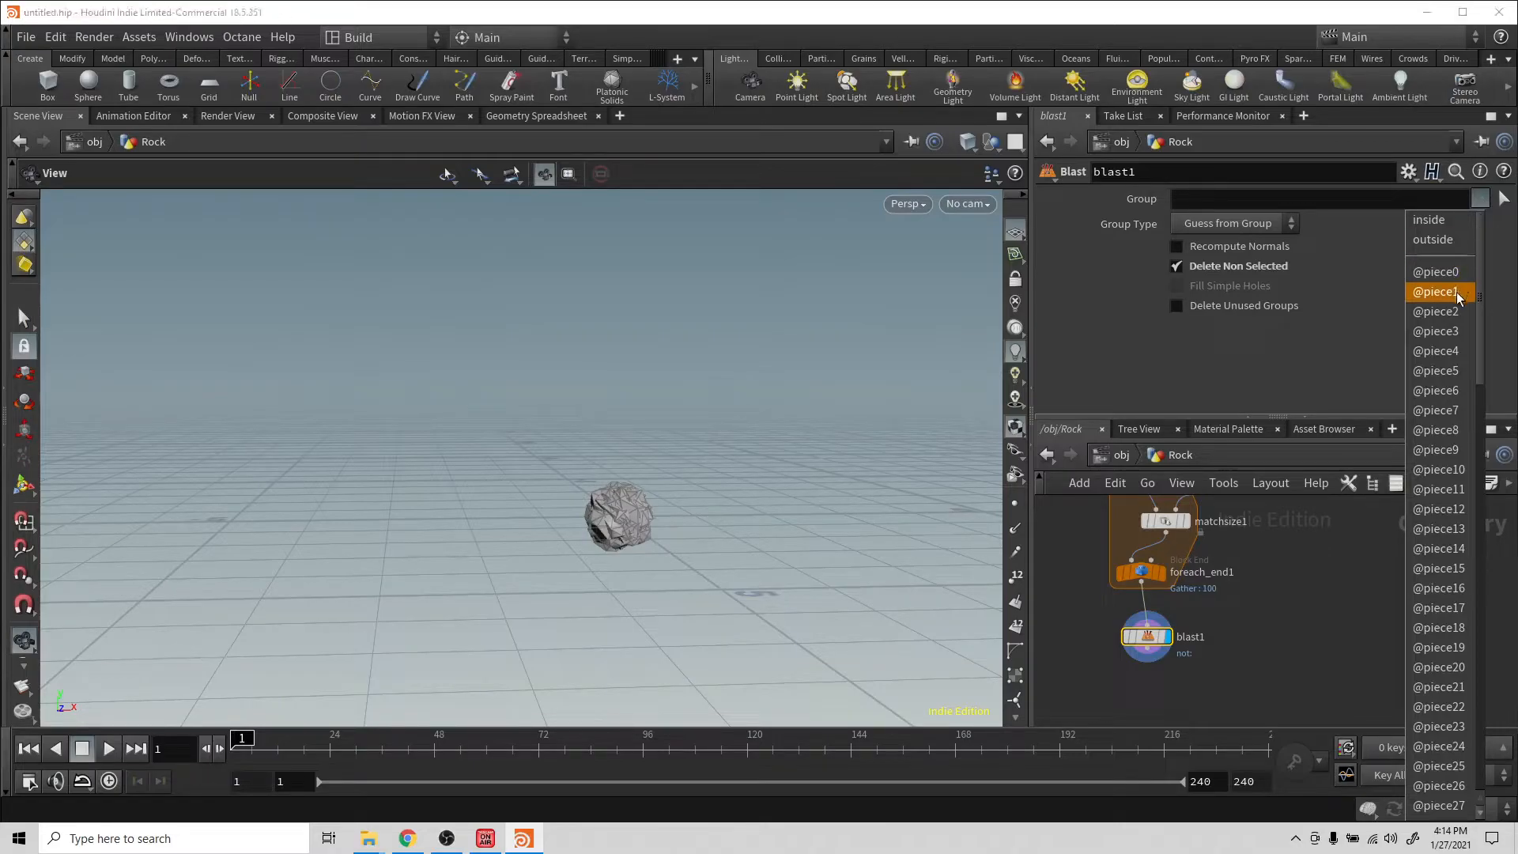
pyautogui.click(1436, 292)
pyautogui.click(1481, 199)
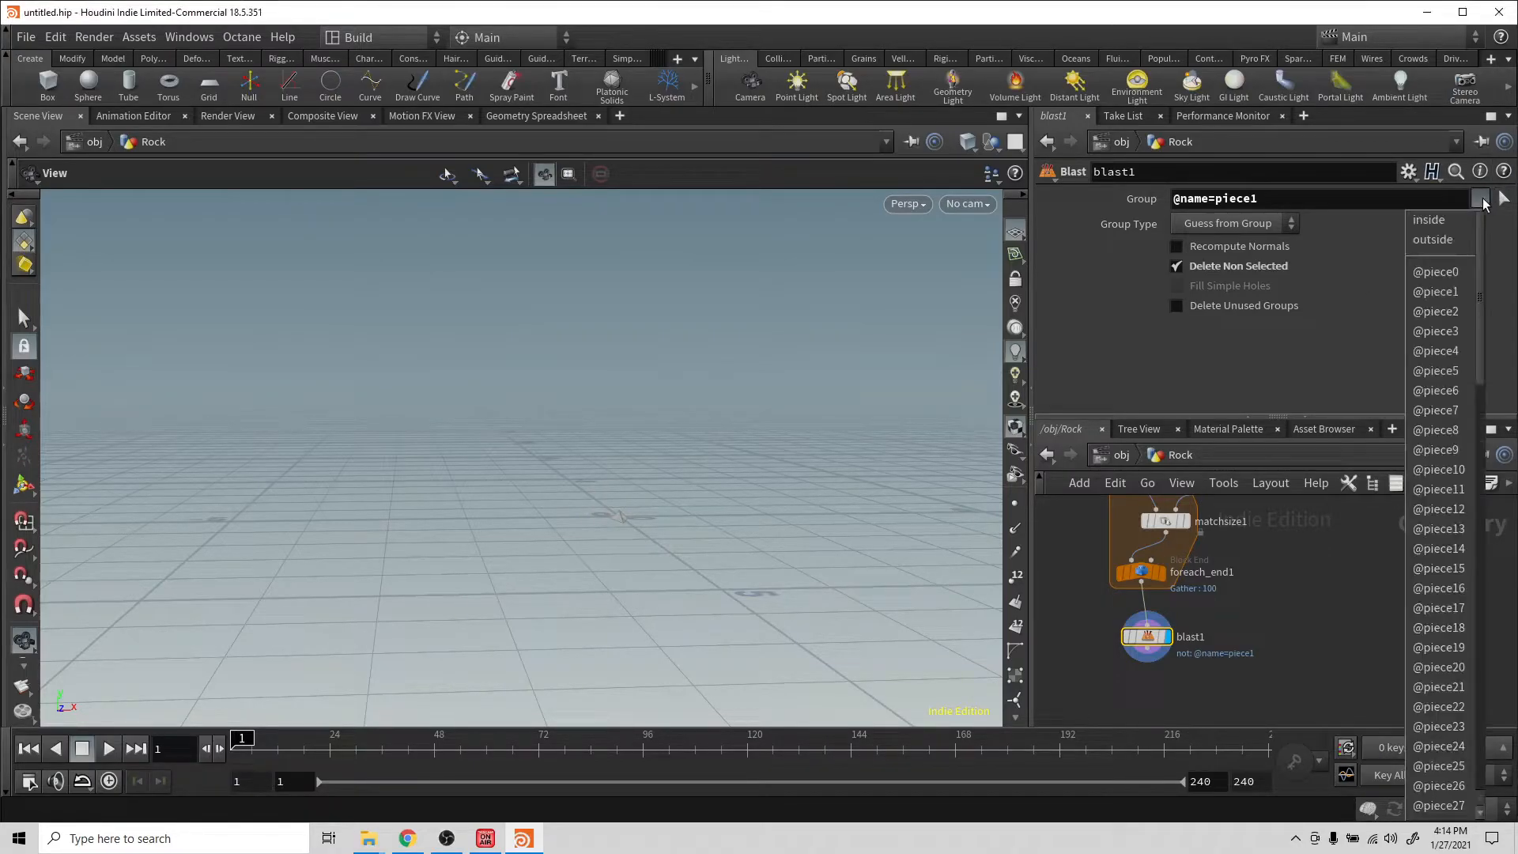
pyautogui.click(1458, 313)
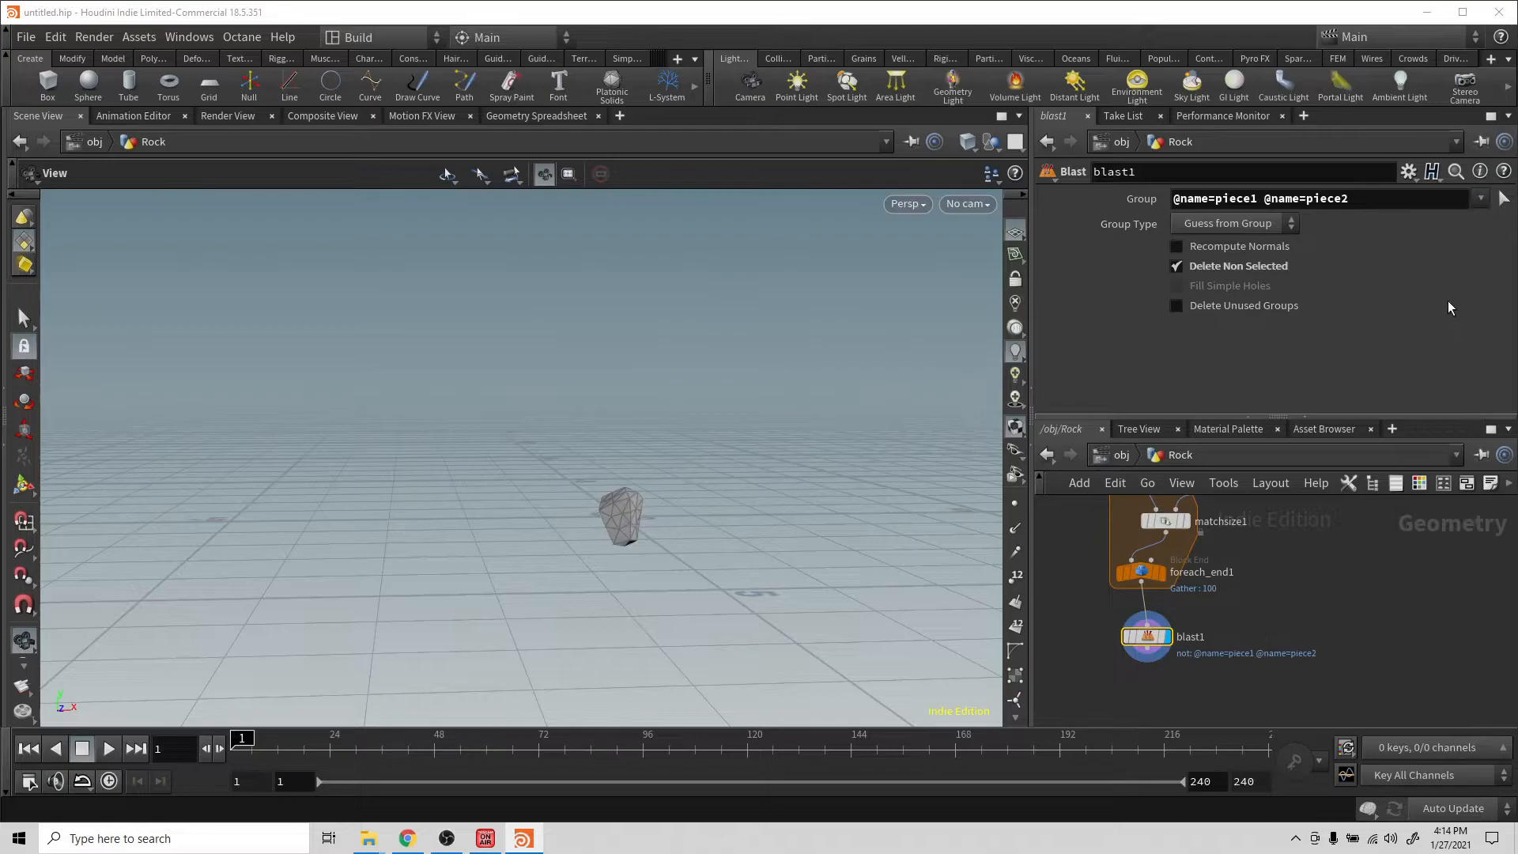
pyautogui.moveTo(847, 474); pyautogui.dragTo(736, 478)
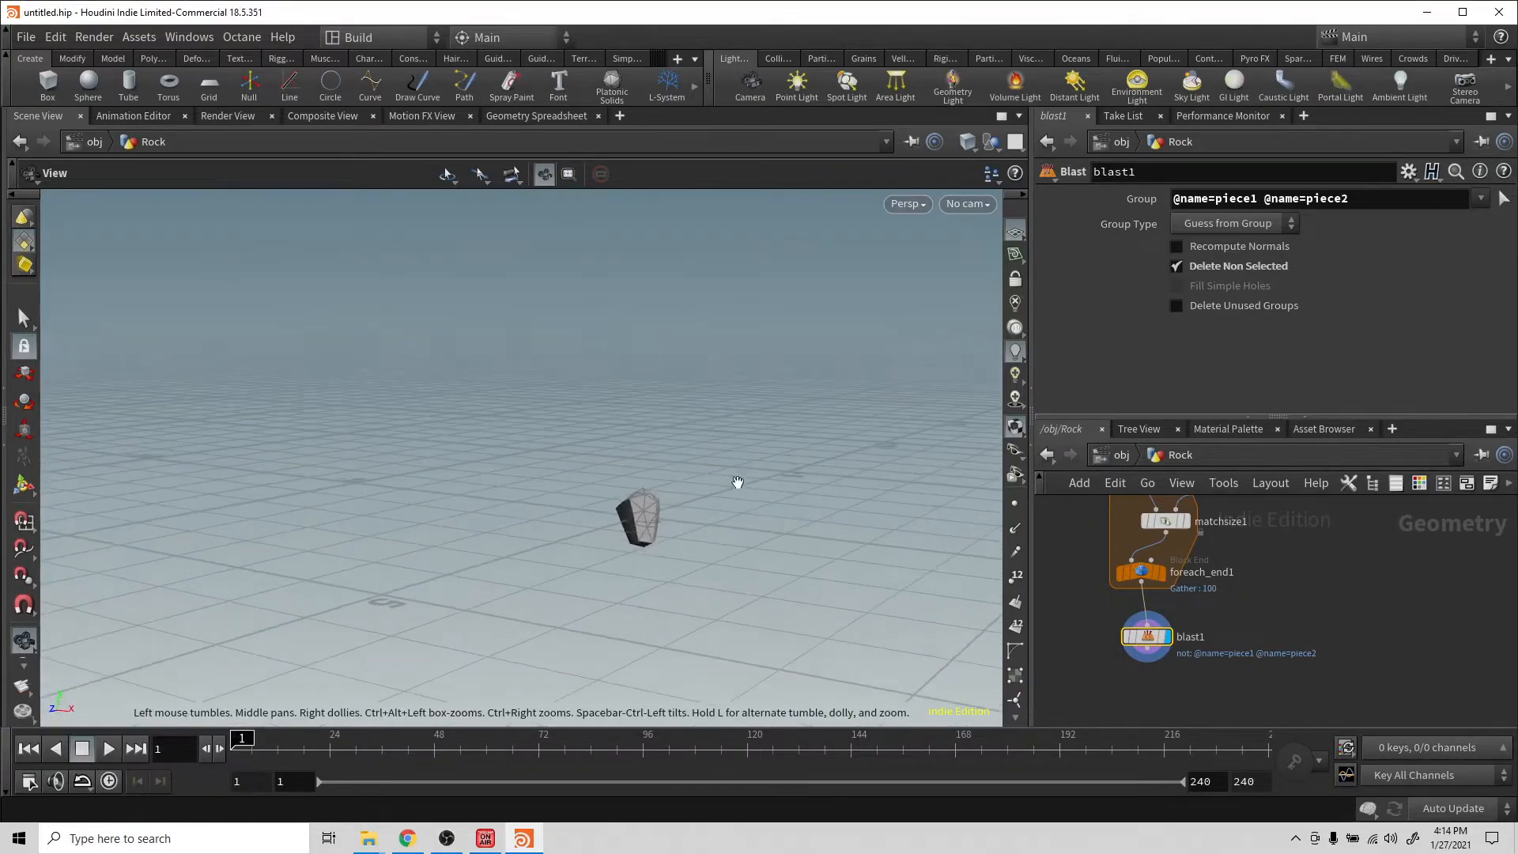
pyautogui.moveTo(1382, 200); pyautogui.dragTo(1118, 185)
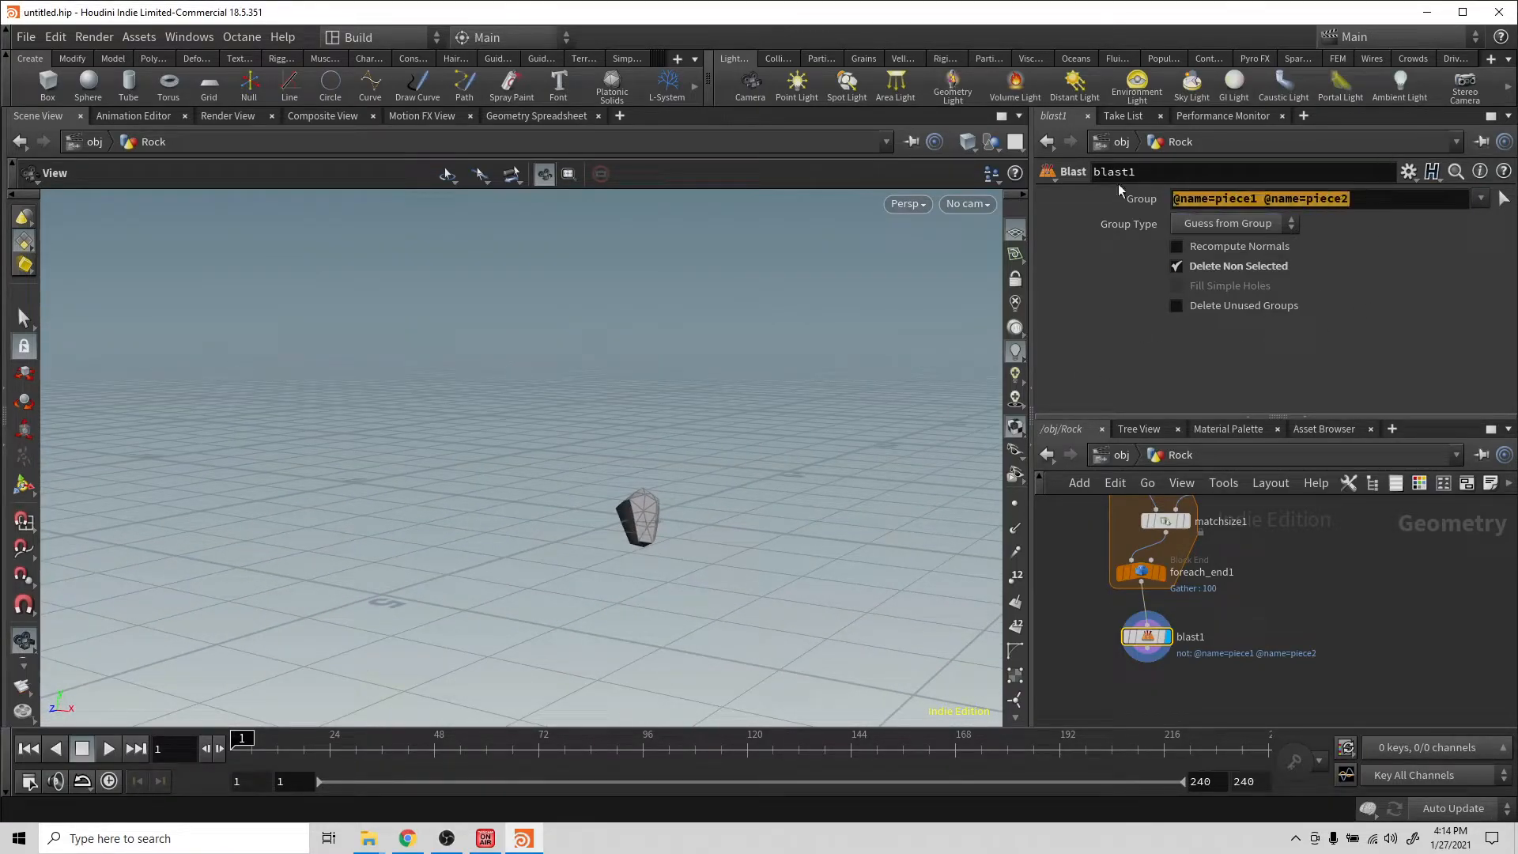
pyautogui.press('BackSpace')
pyautogui.press('Return')
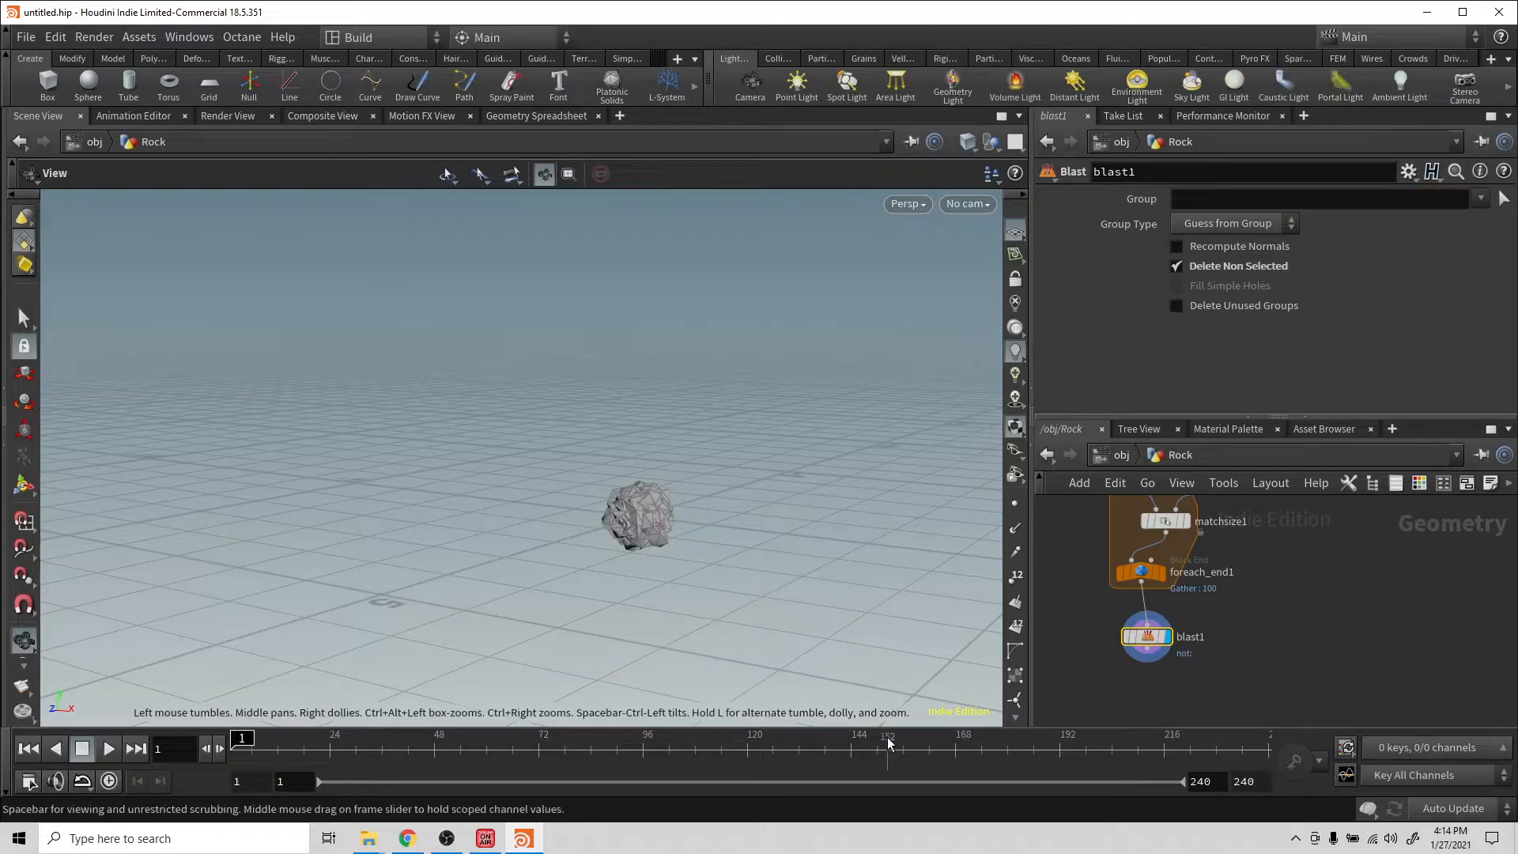
# Step: Add an unconnected Null node beside the Blast node
pyautogui.press('Tab')
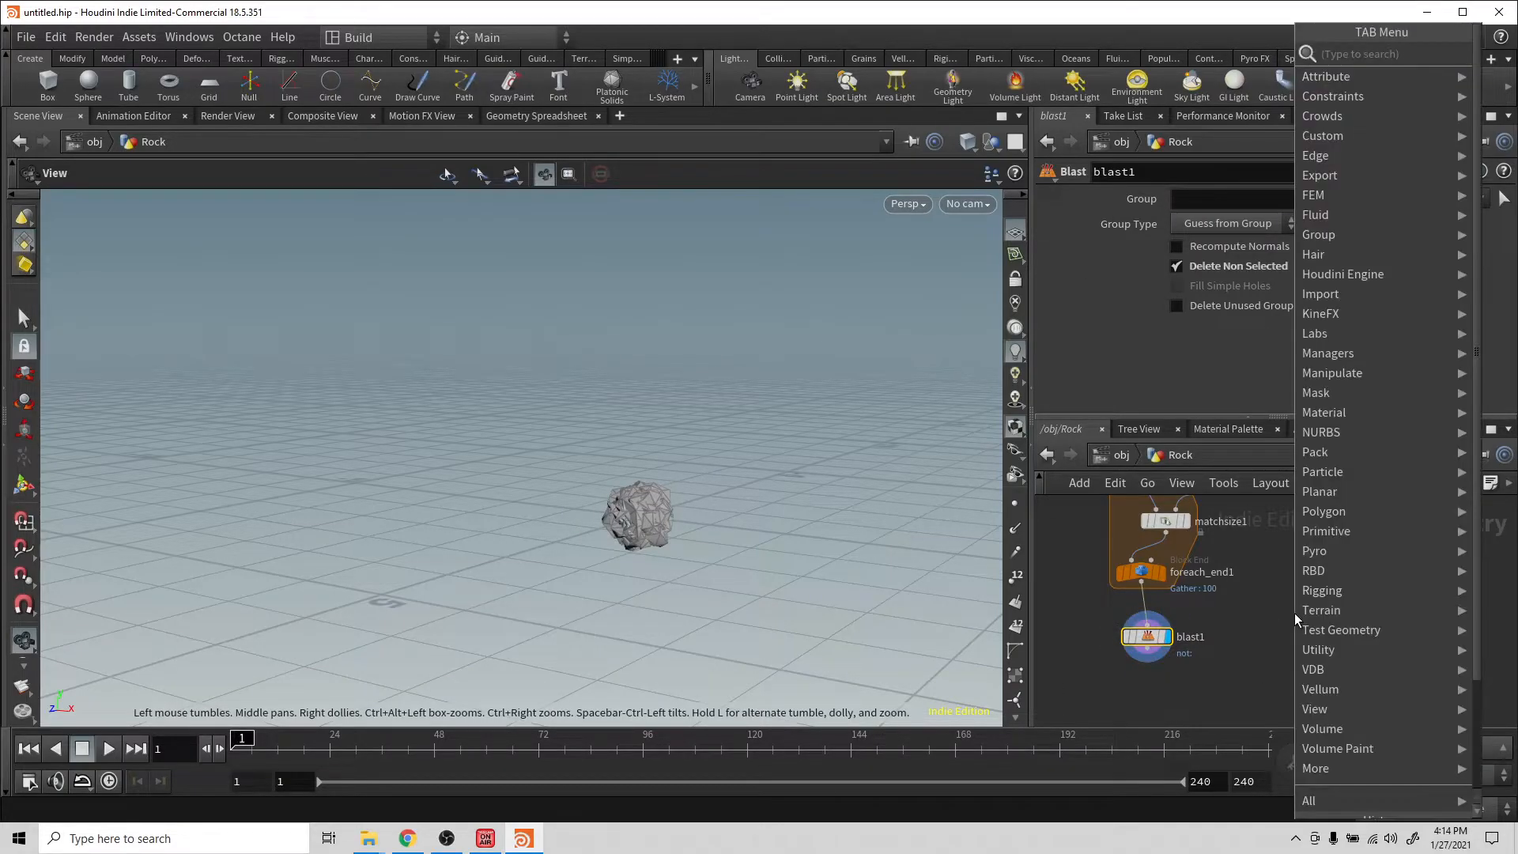
pyautogui.write('null')
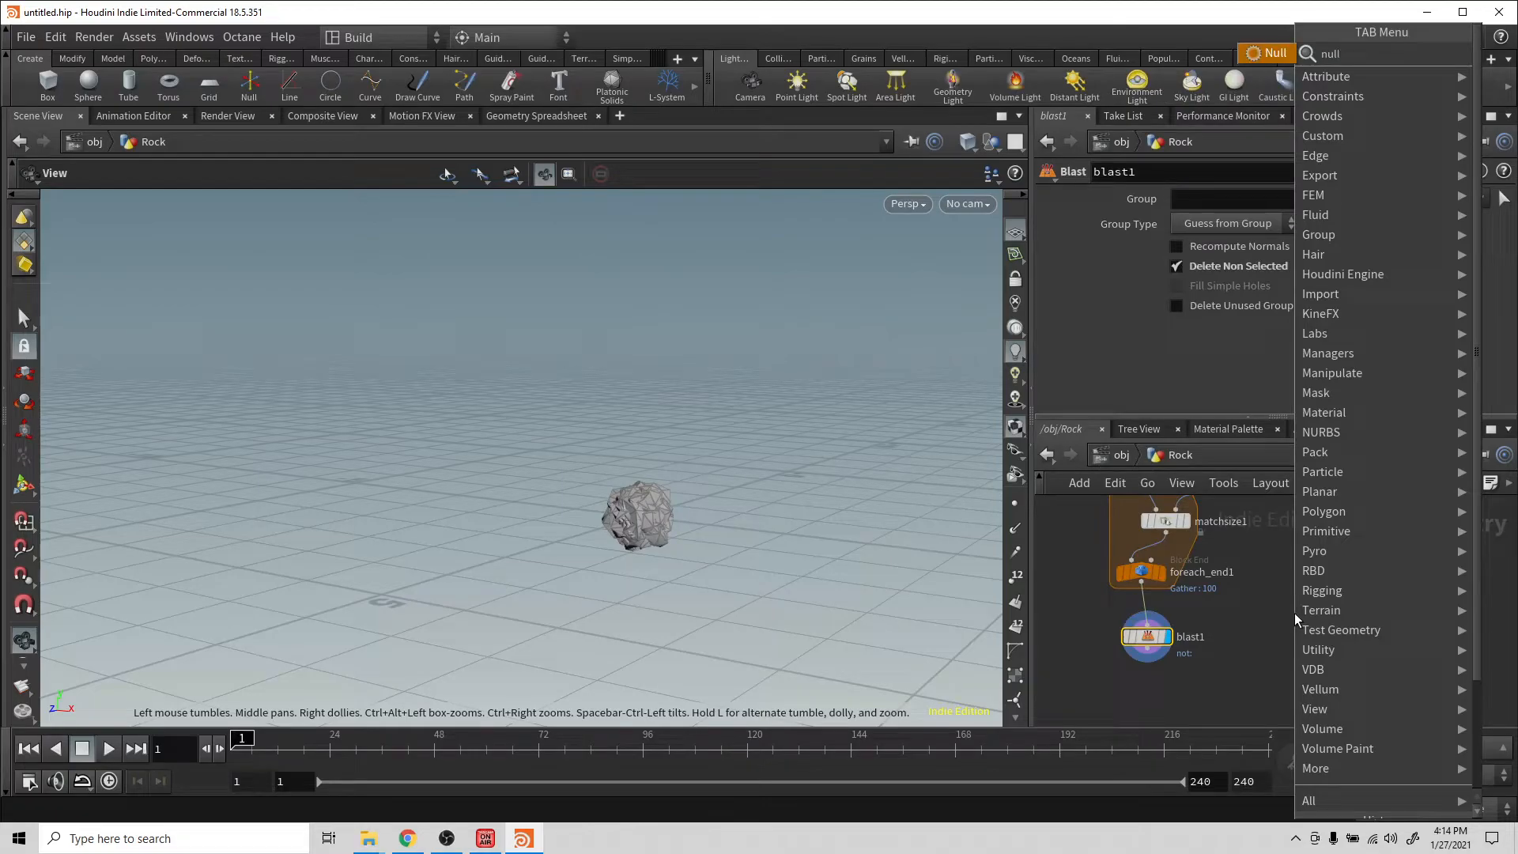
pyautogui.press('Return')
pyautogui.click(1294, 614)
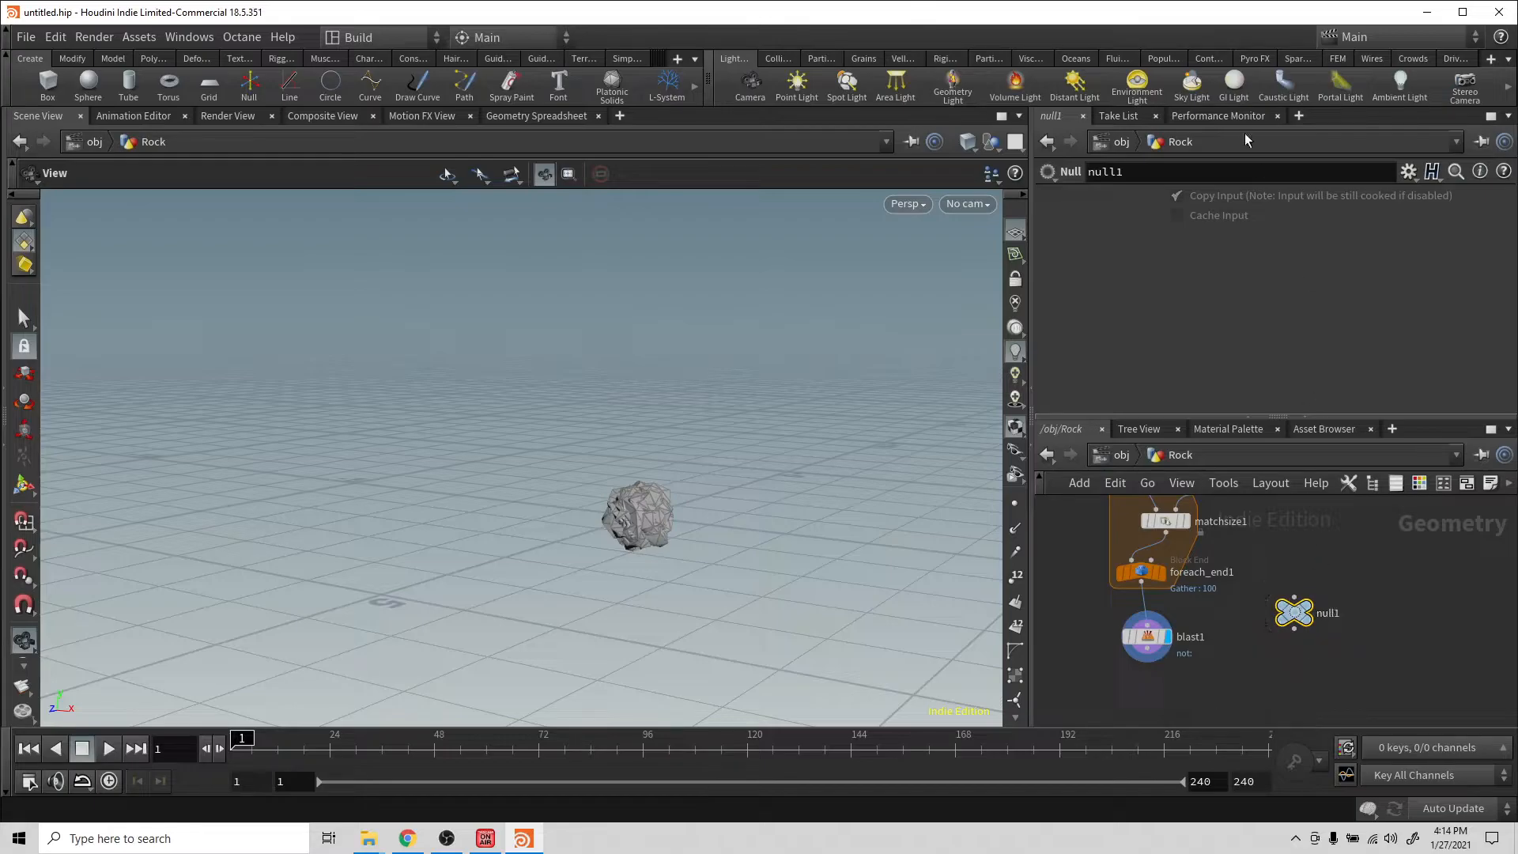
# Step: Add an integer parameter to the Null node's interface, labelled Rock and named rockNum
pyautogui.click(1408, 172)
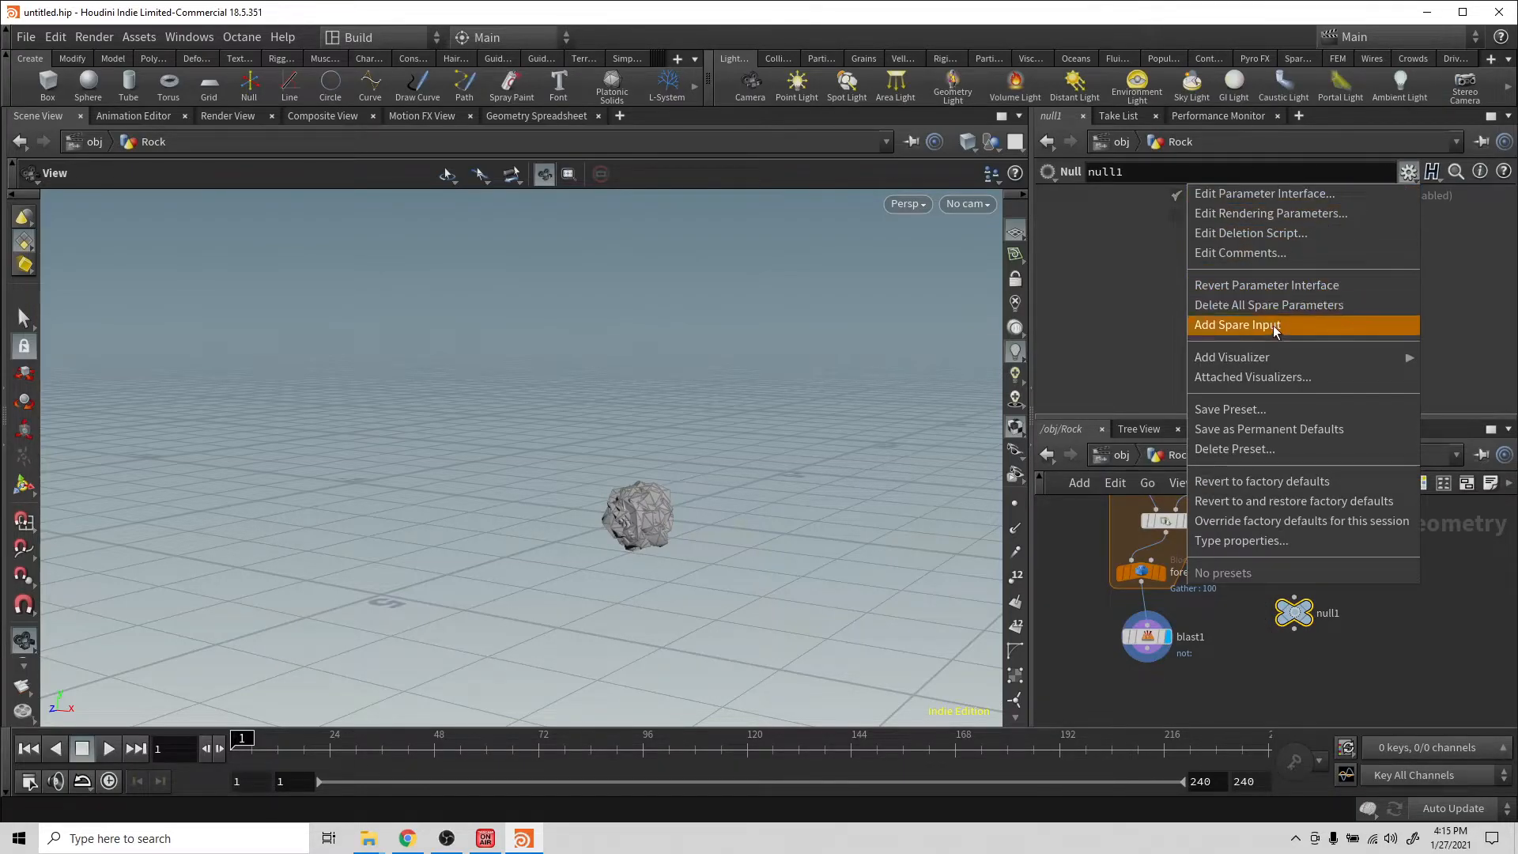
pyautogui.click(1238, 197)
pyautogui.click(785, 399)
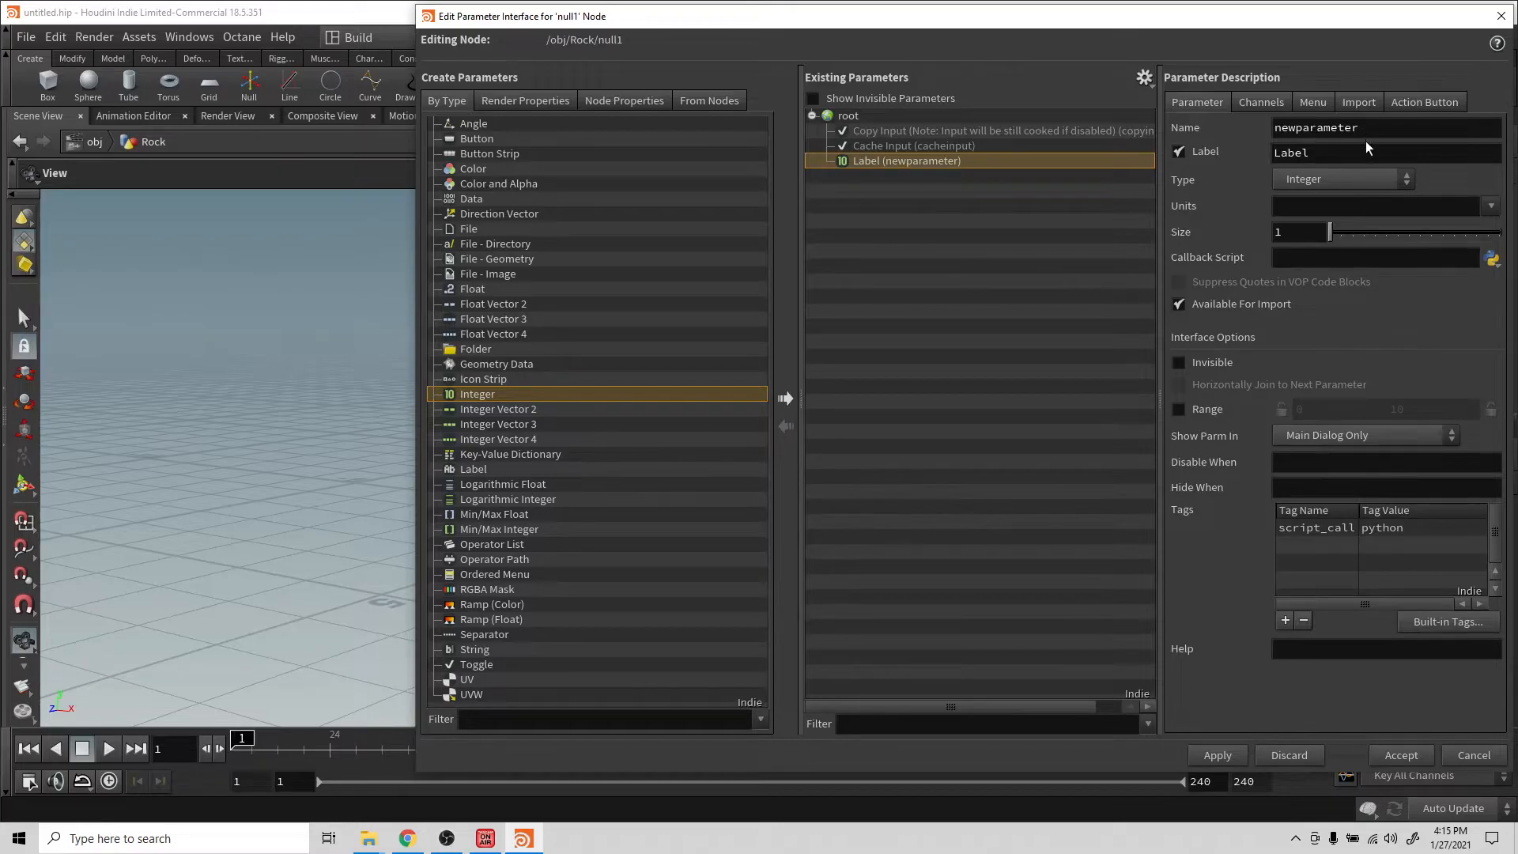
pyautogui.doubleClick(1316, 152)
pyautogui.write('R')
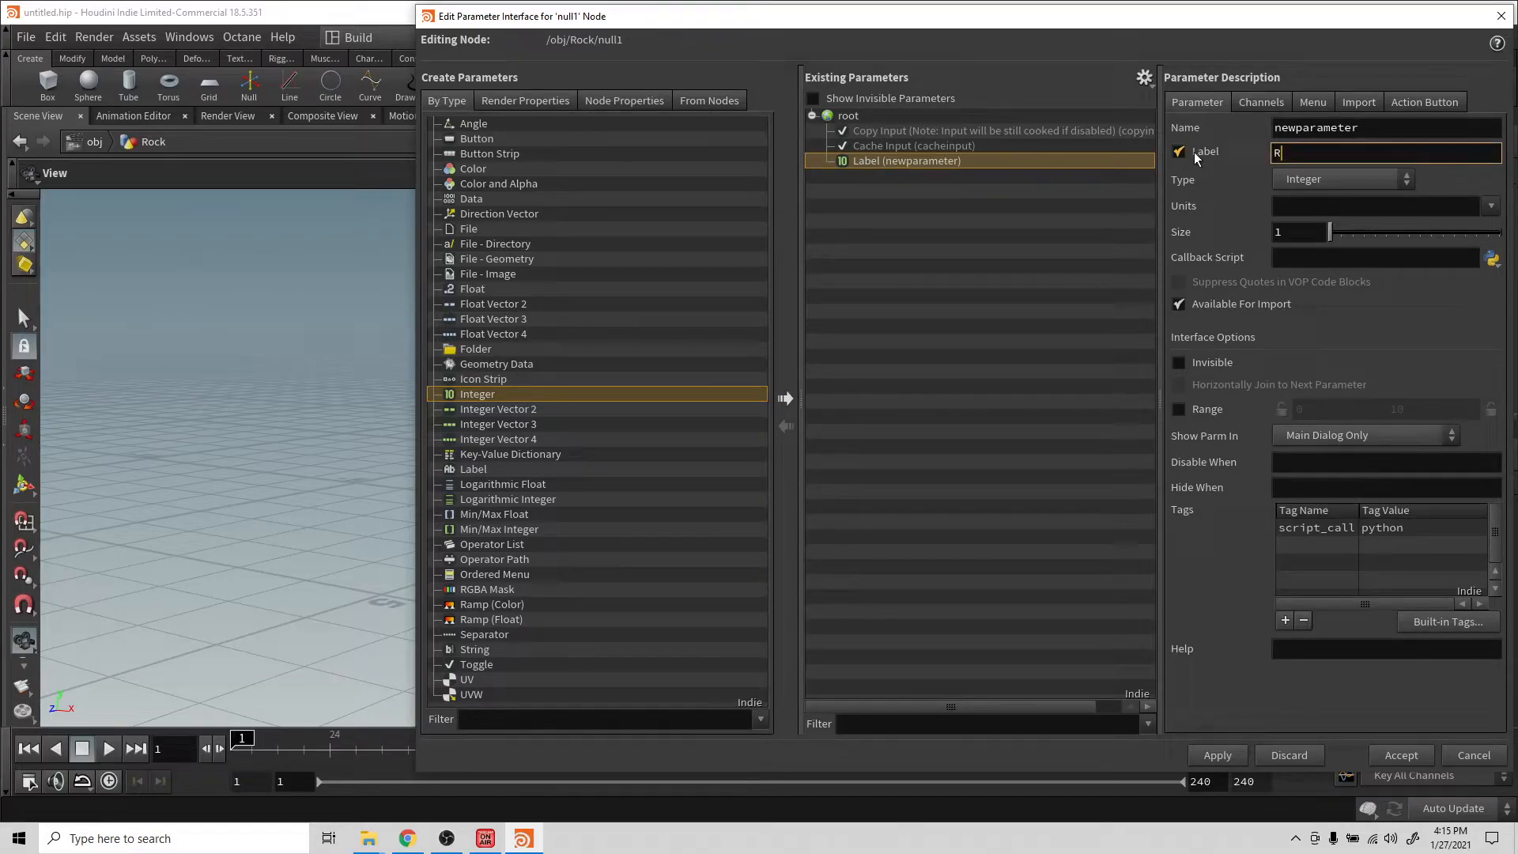
pyautogui.write('ockNu')
pyautogui.press('BackSpace')
pyautogui.doubleClick(1397, 128)
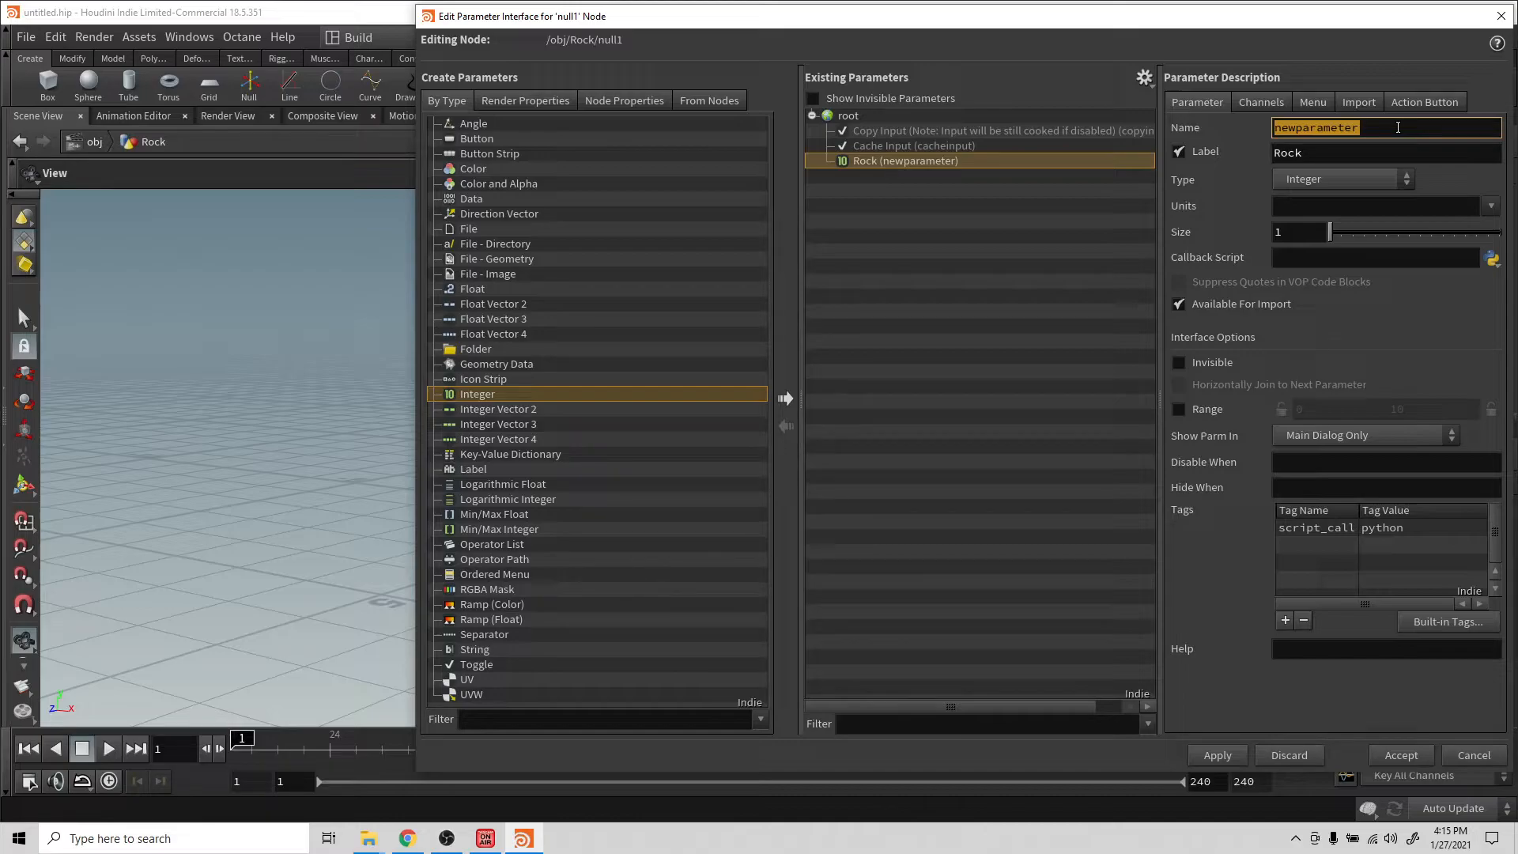
pyautogui.write('R')
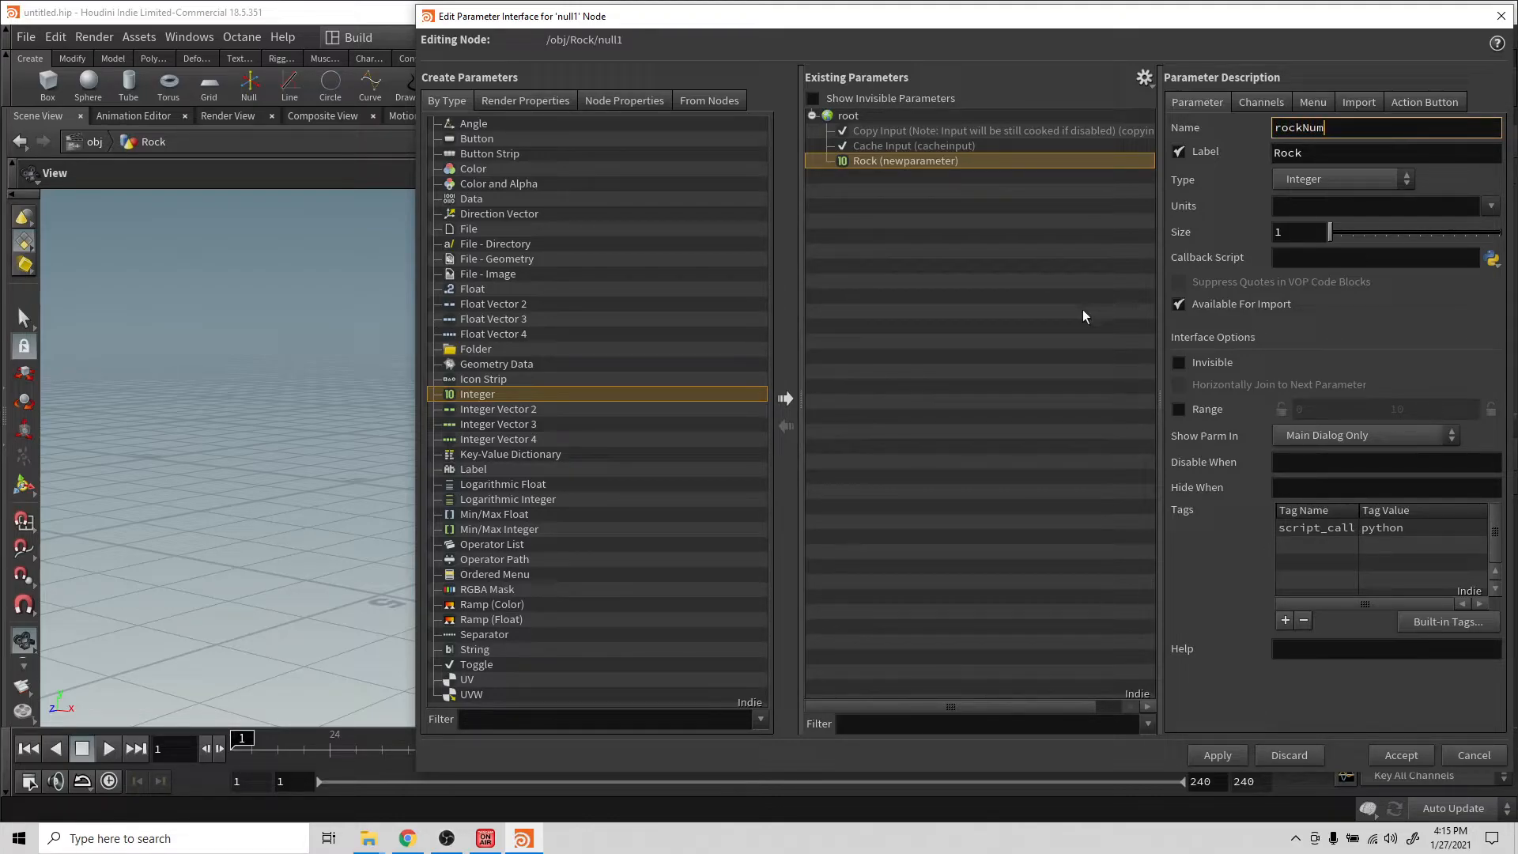
# Step: Enable the Rock parameter's range with a maximum of 99 and accept the parameter interface
pyautogui.click(1204, 412)
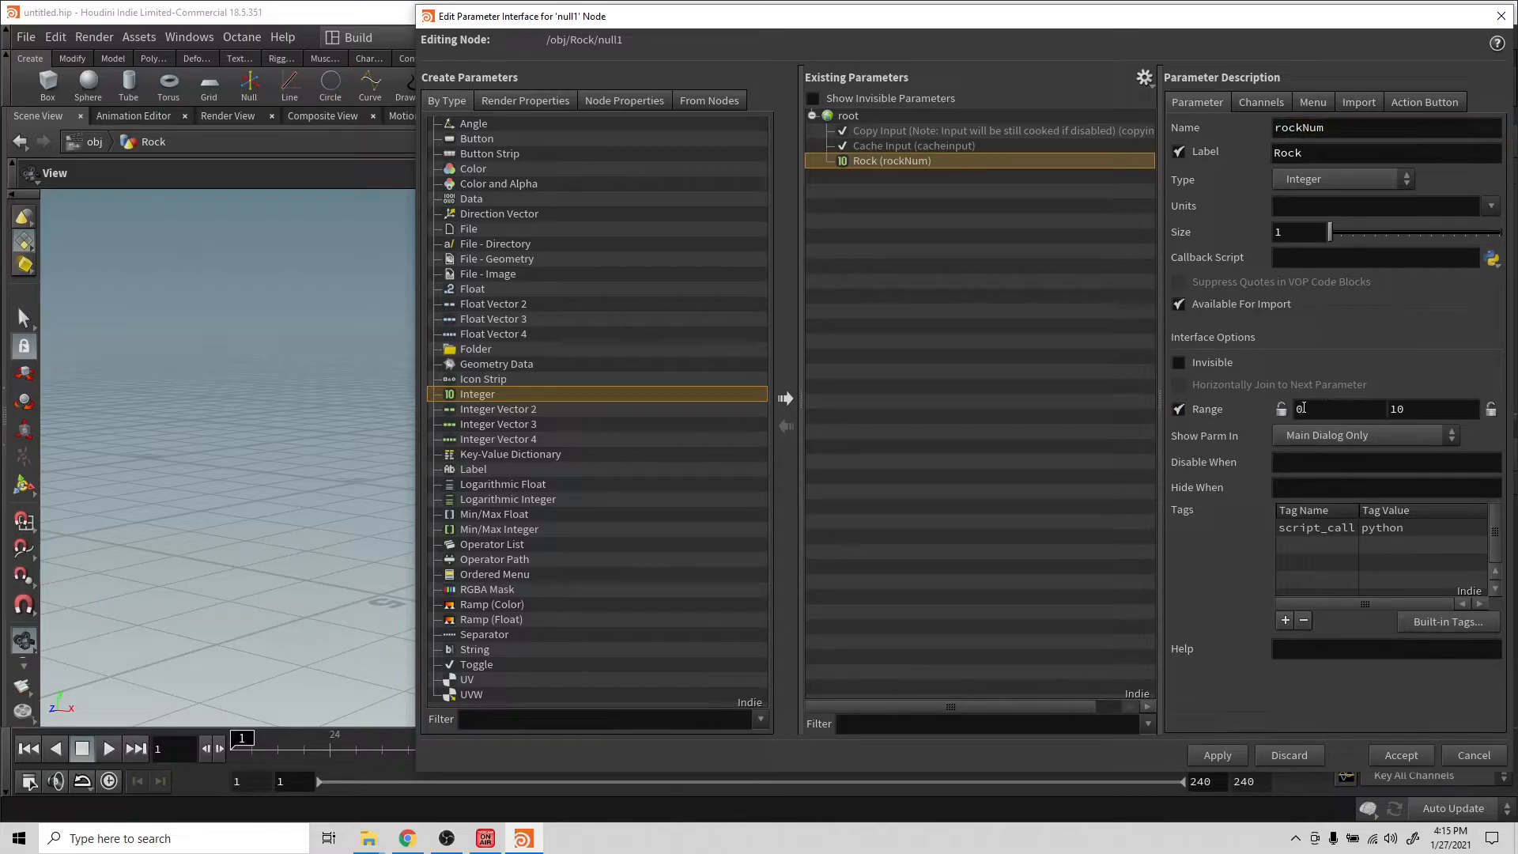
pyautogui.click(1431, 412)
pyautogui.write('99')
pyautogui.click(1399, 756)
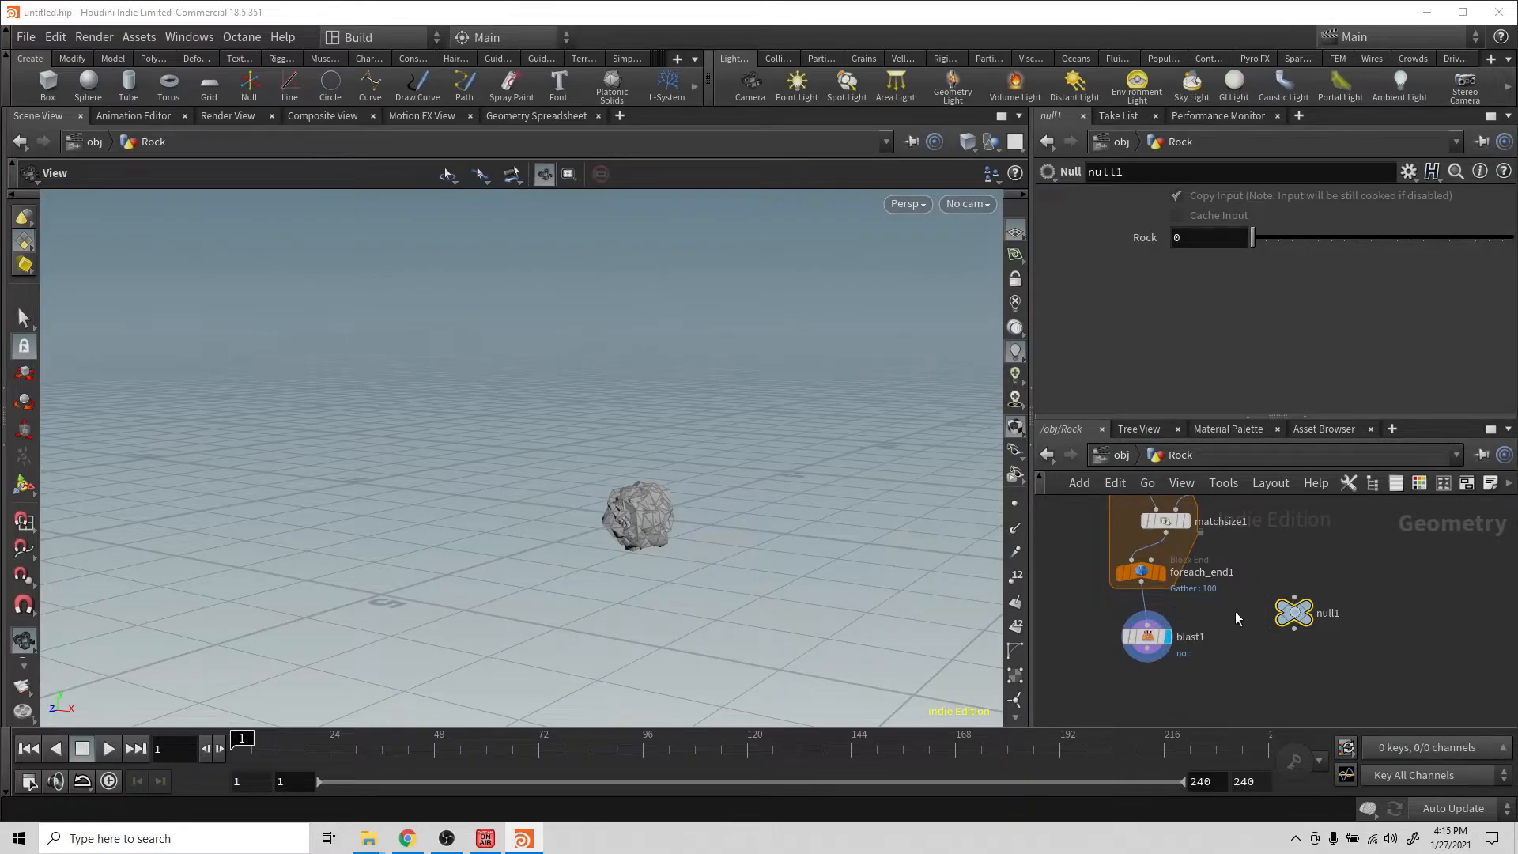
pyautogui.click(1156, 632)
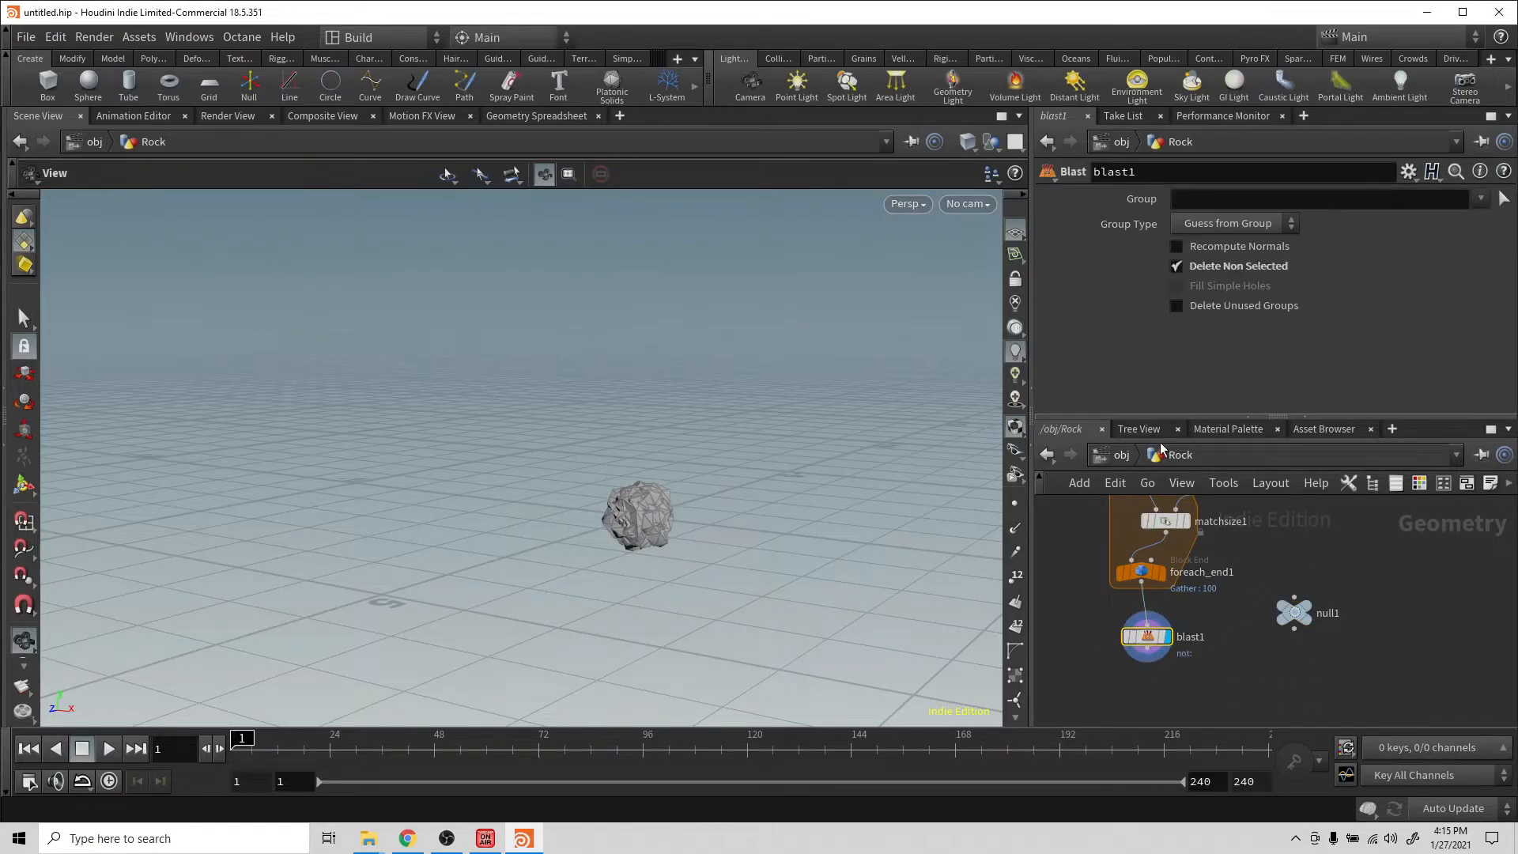
pyautogui.click(1482, 198)
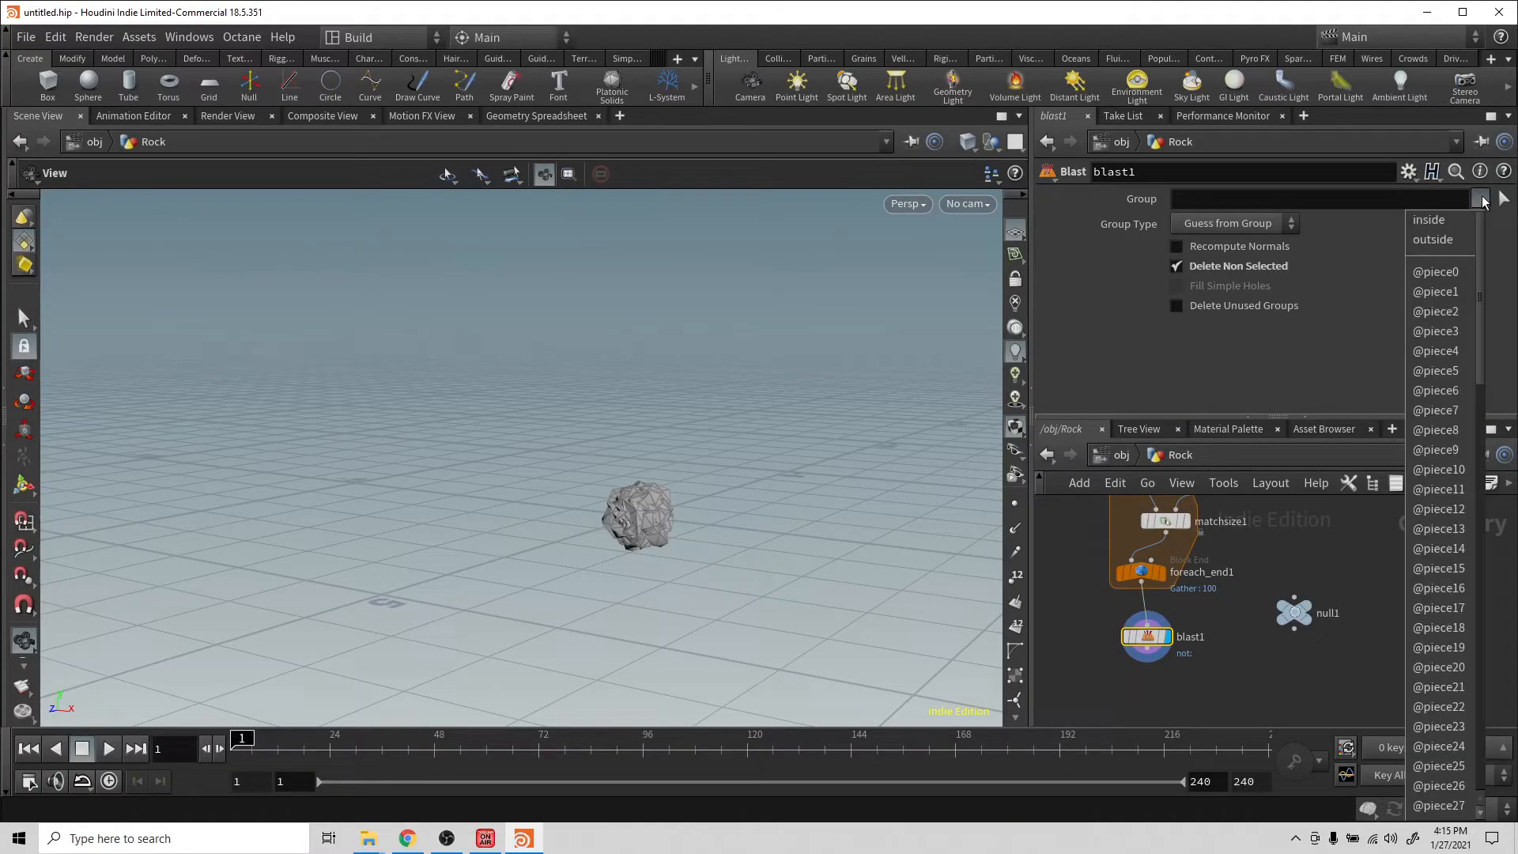
pyautogui.click(1449, 273)
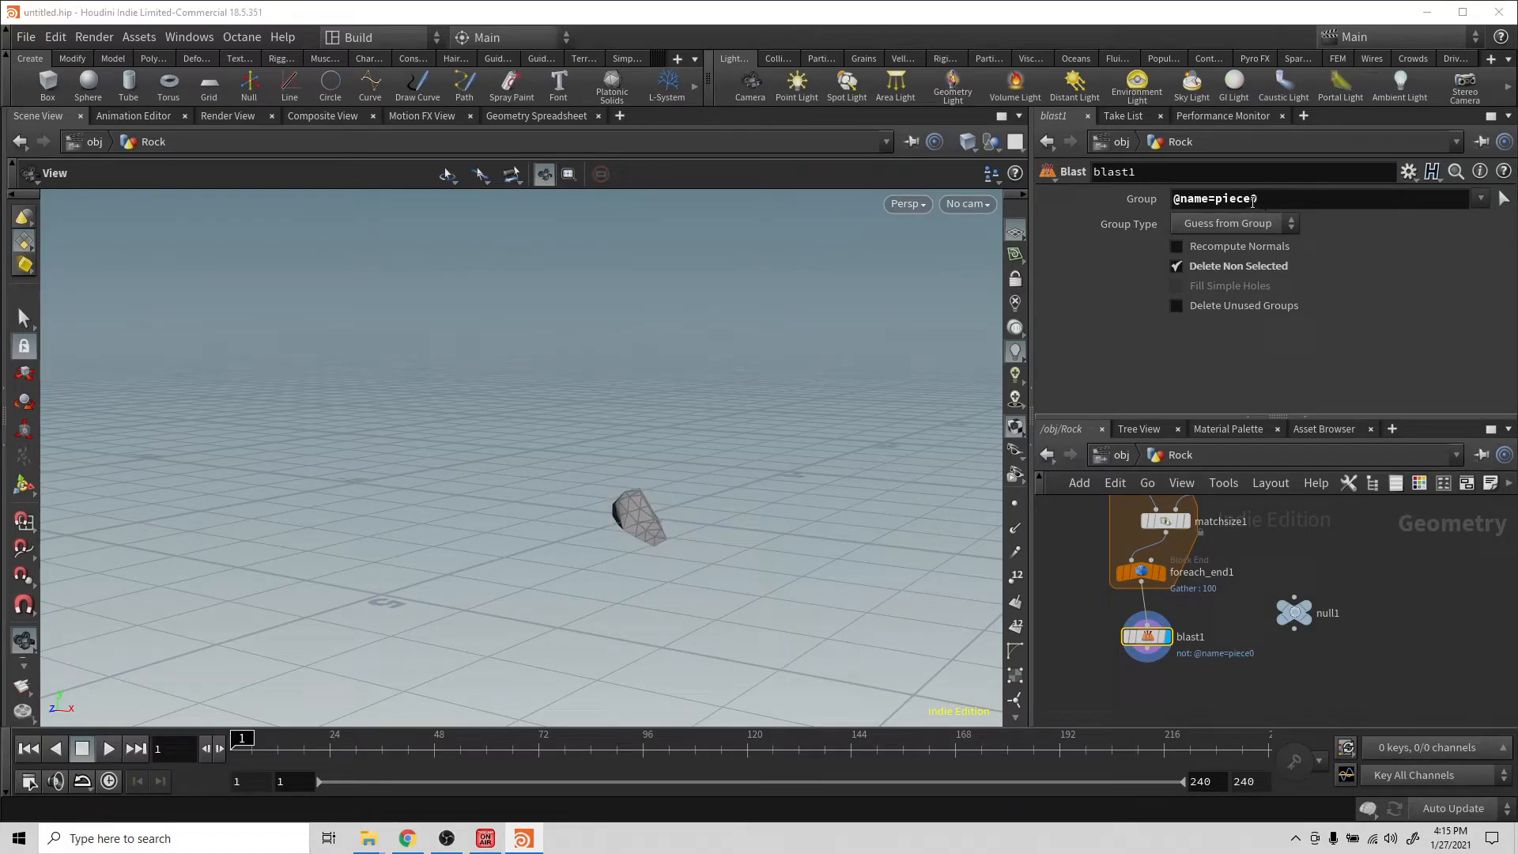
pyautogui.click(1294, 613)
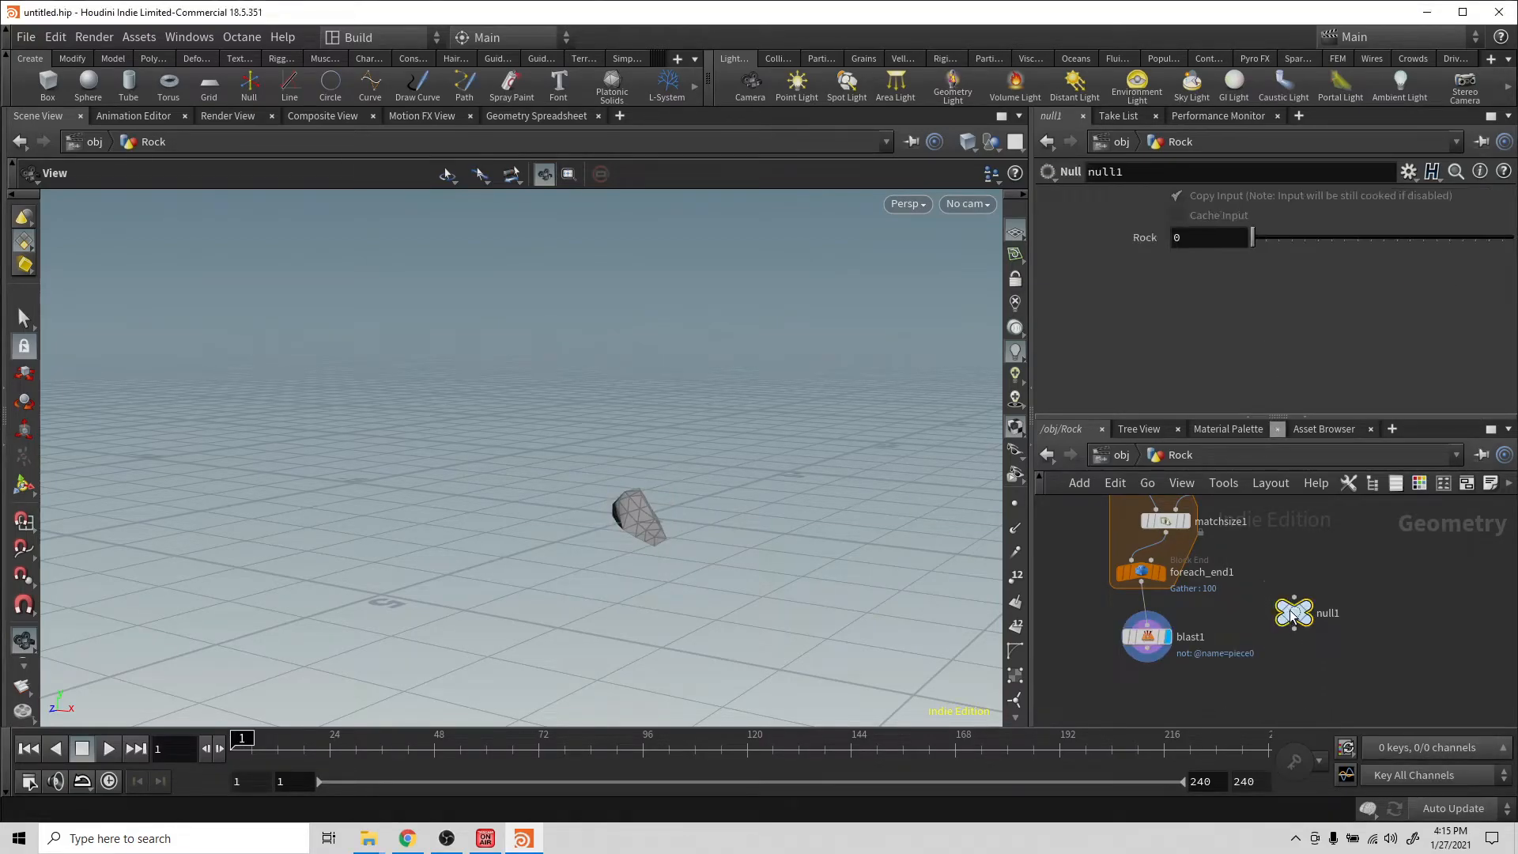
pyautogui.rightClick(1216, 239)
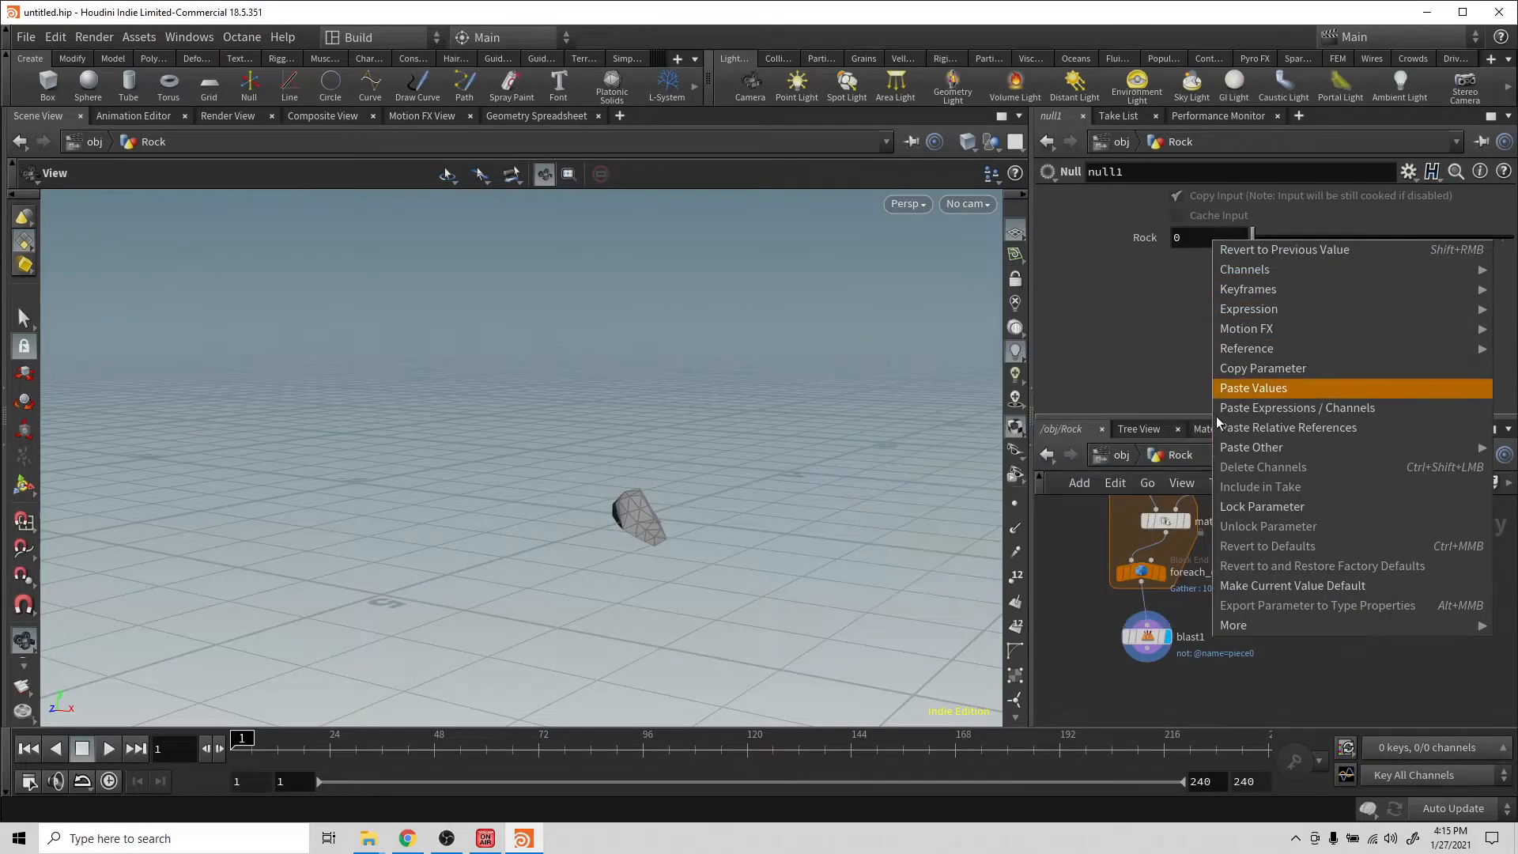
pyautogui.click(1263, 368)
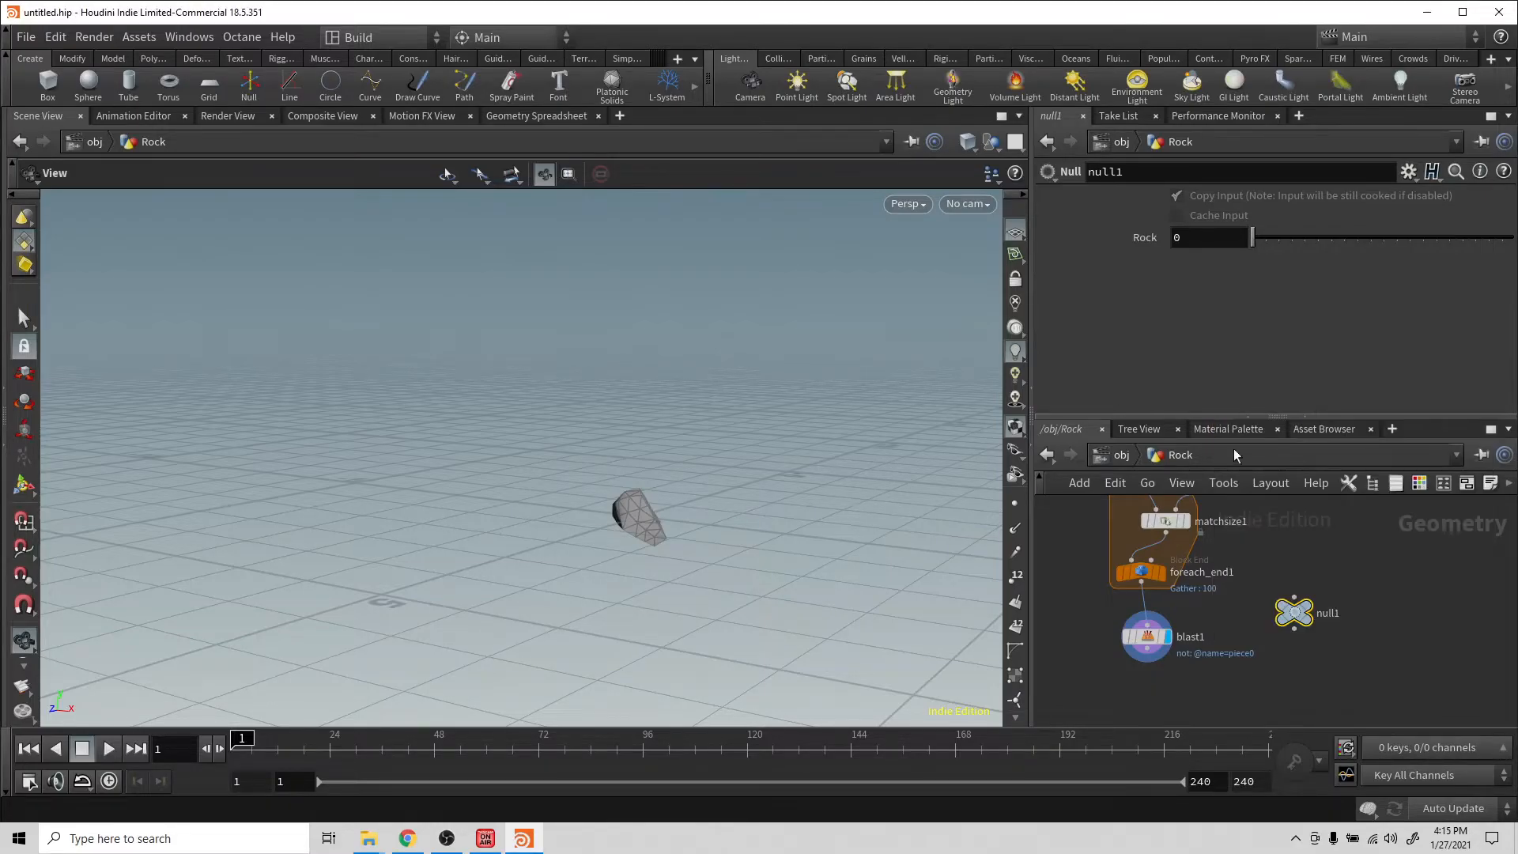
pyautogui.click(1147, 636)
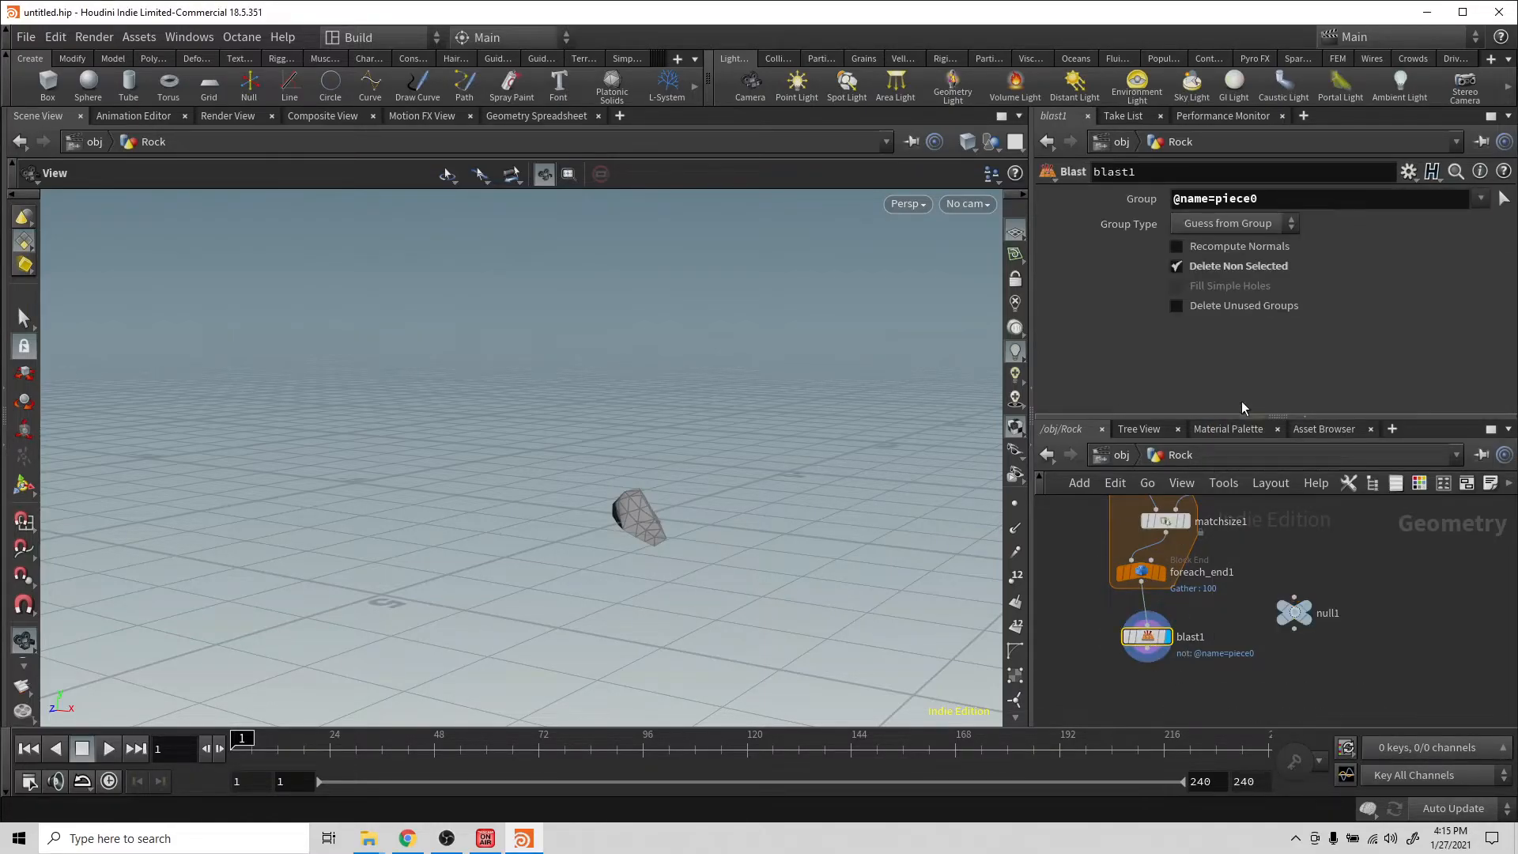
pyautogui.rightClick(1255, 198)
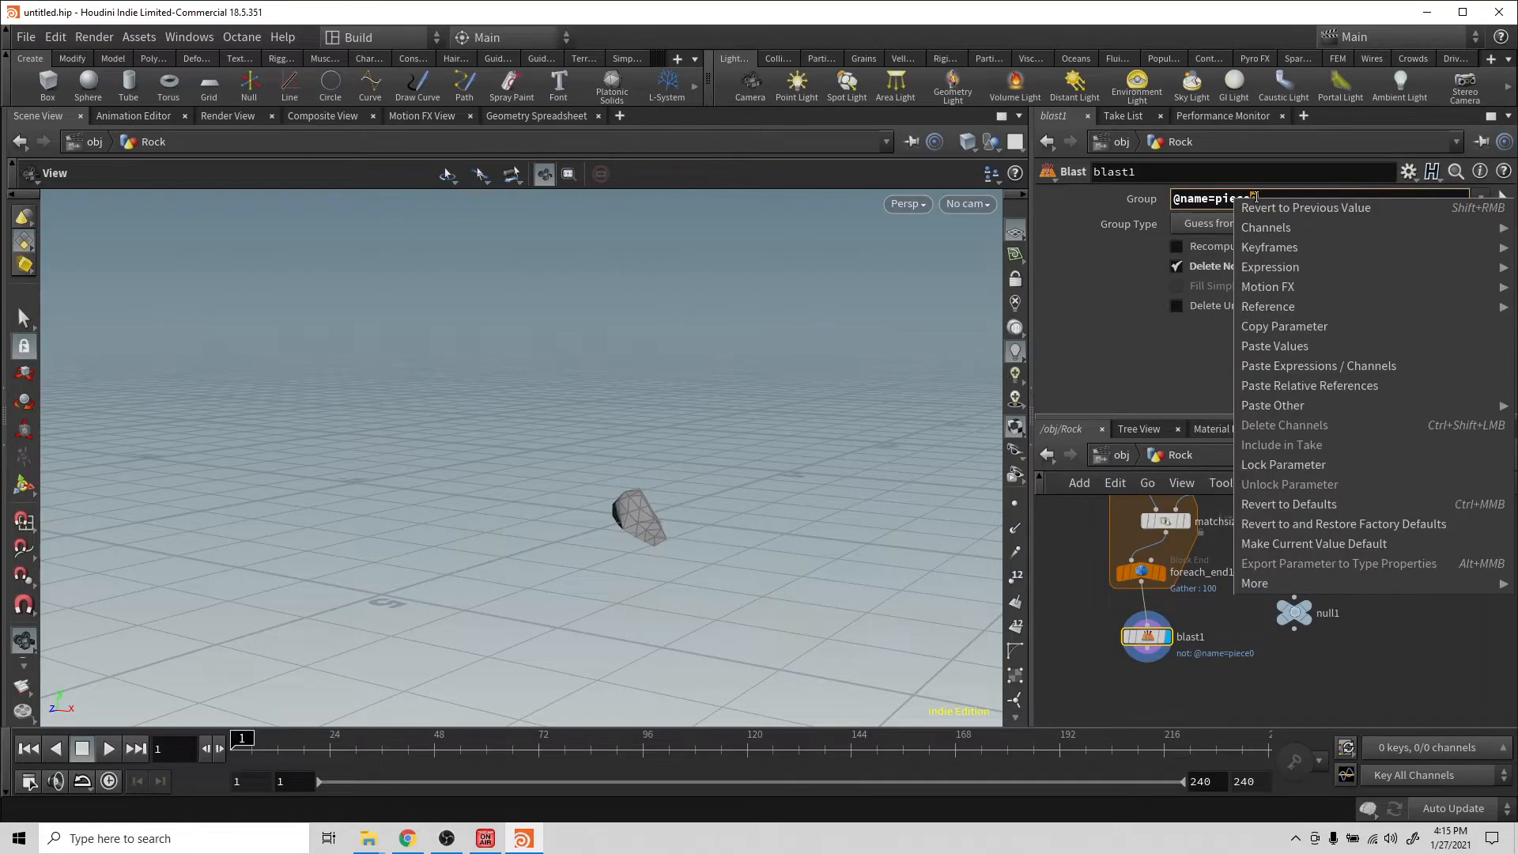
pyautogui.click(1315, 387)
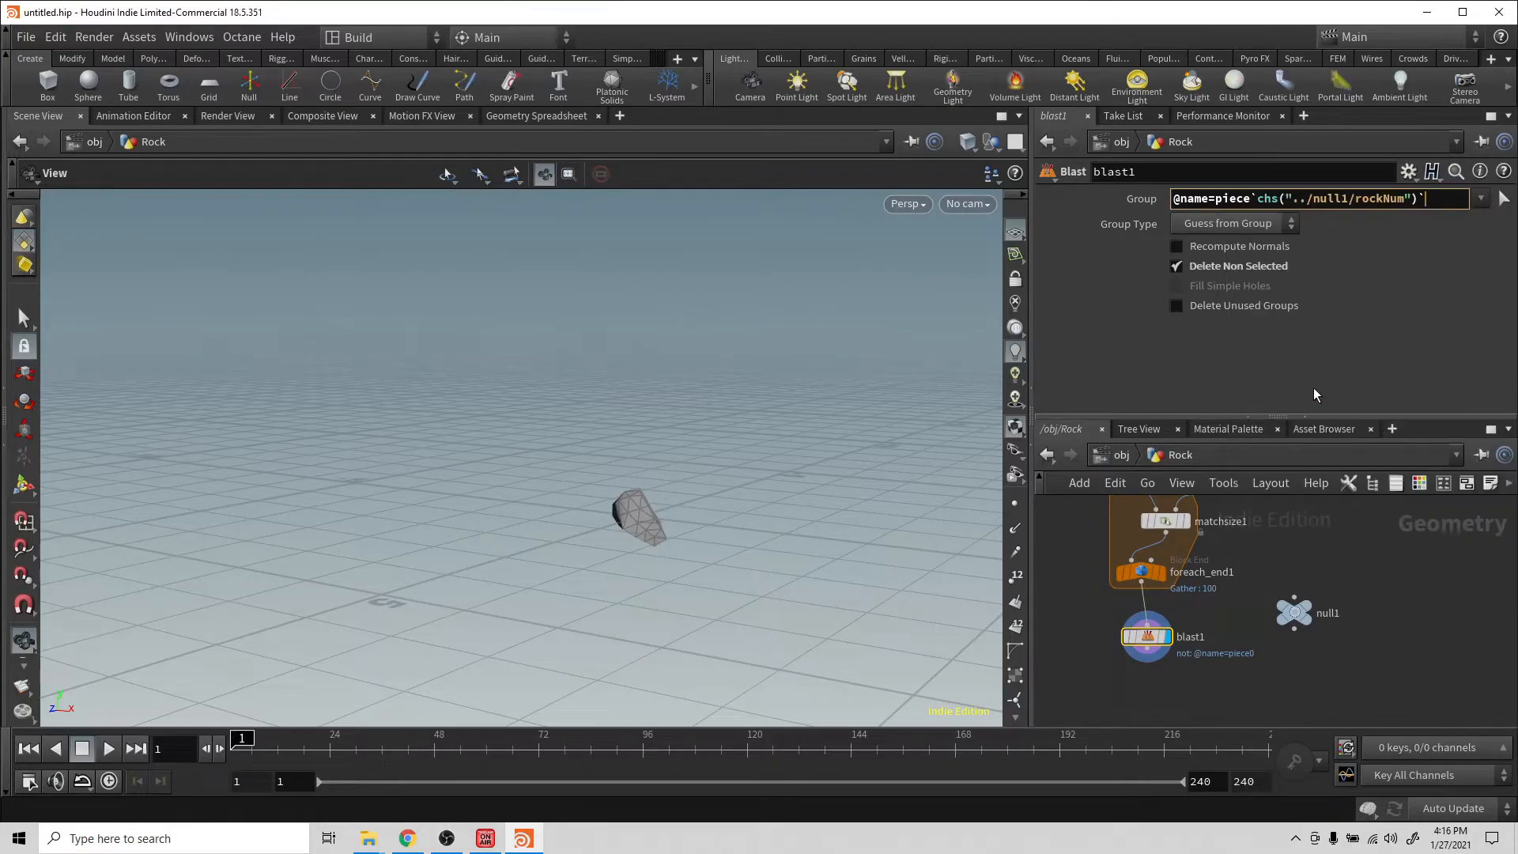
pyautogui.press('Return')
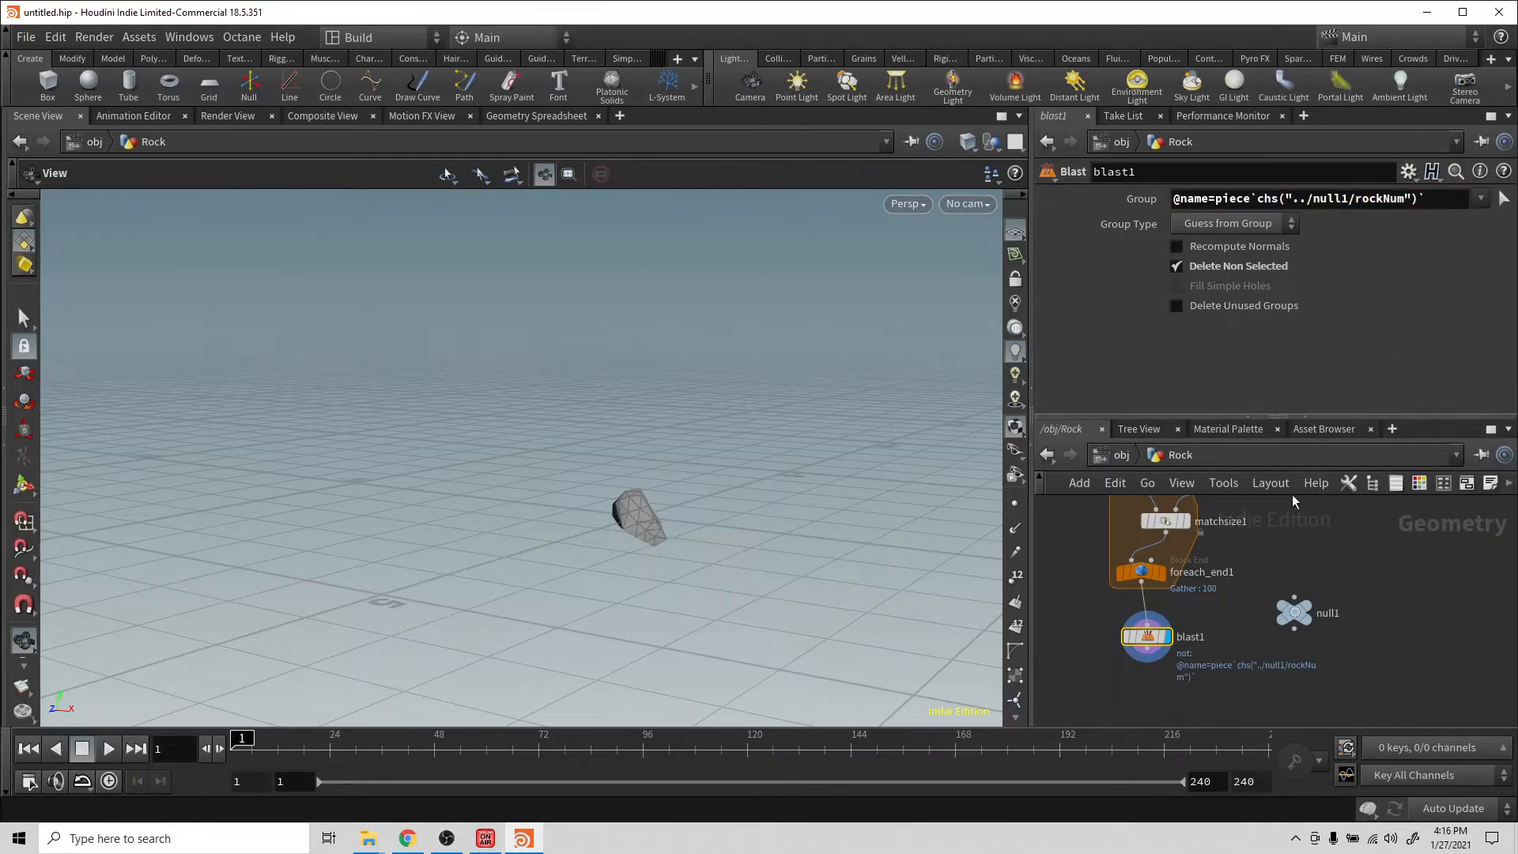
# Step: Test the Null's Rock parameter to see which rock piece it isolates
pyautogui.click(1296, 620)
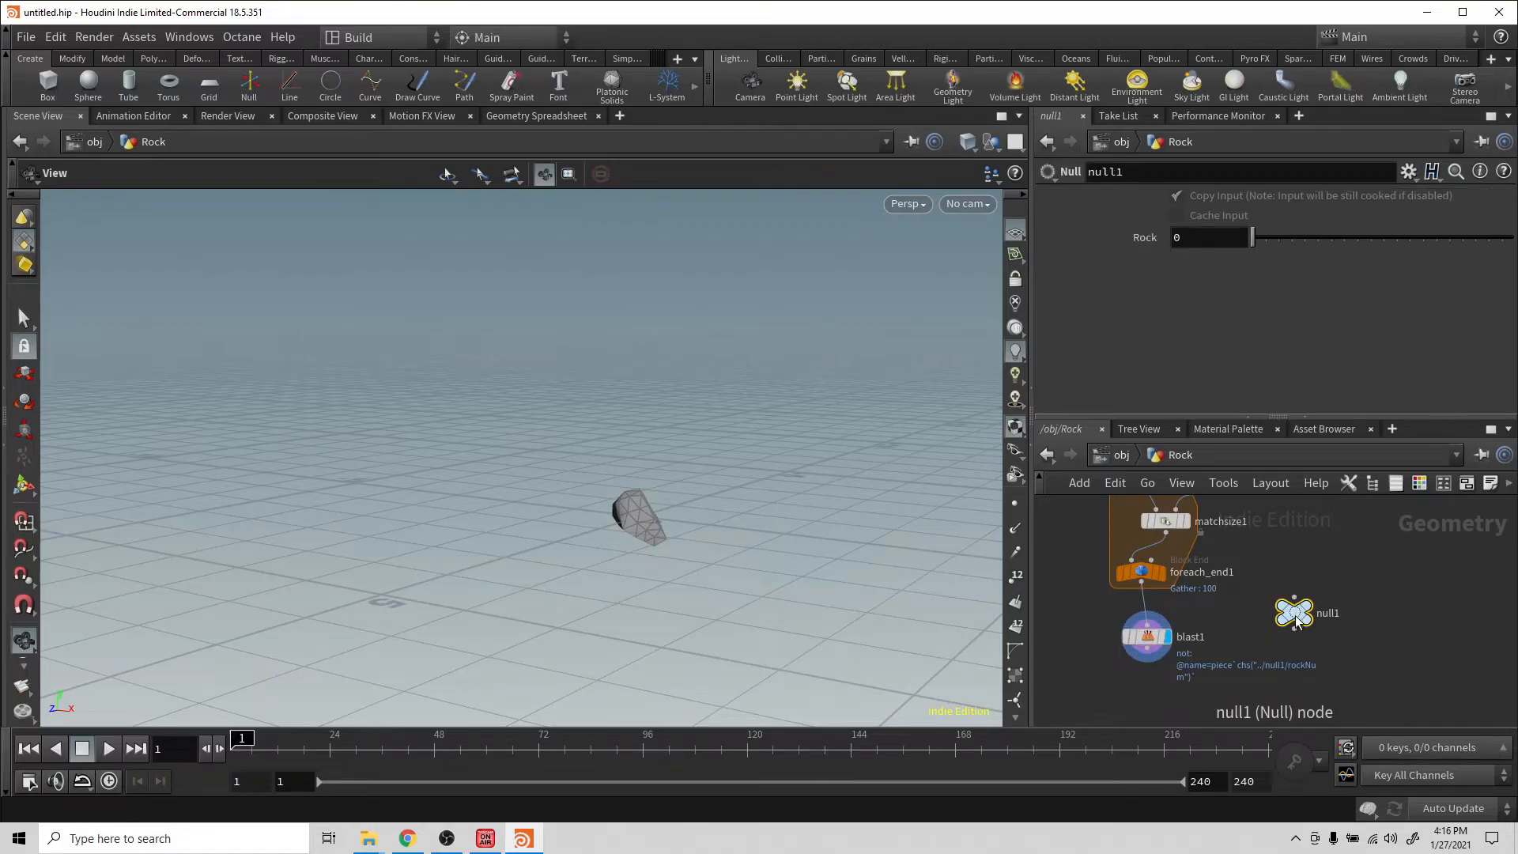
pyautogui.moveTo(1255, 241)
pyautogui.mouseDown()
pyautogui.moveTo(1390, 263)
pyautogui.moveTo(1252, 254)
pyautogui.mouseUp()
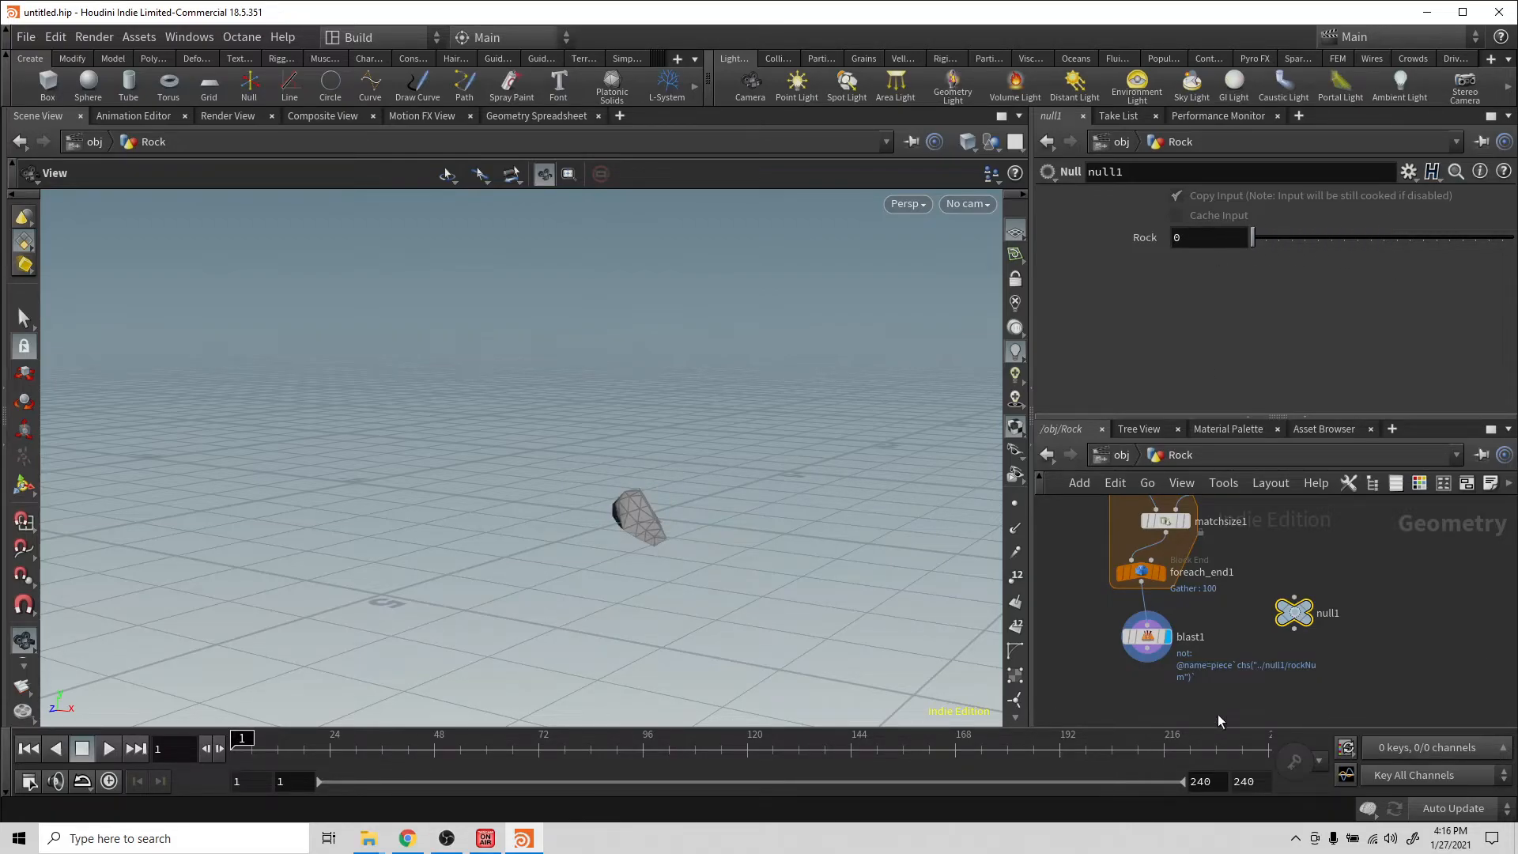
# Step: Append a Normal node after the Blast node and set it as the displayed node
pyautogui.scroll(-1, 1189, 613)
pyautogui.moveTo(1189, 613); pyautogui.dragTo(1221, 547, button='middle')
pyautogui.click(1187, 584)
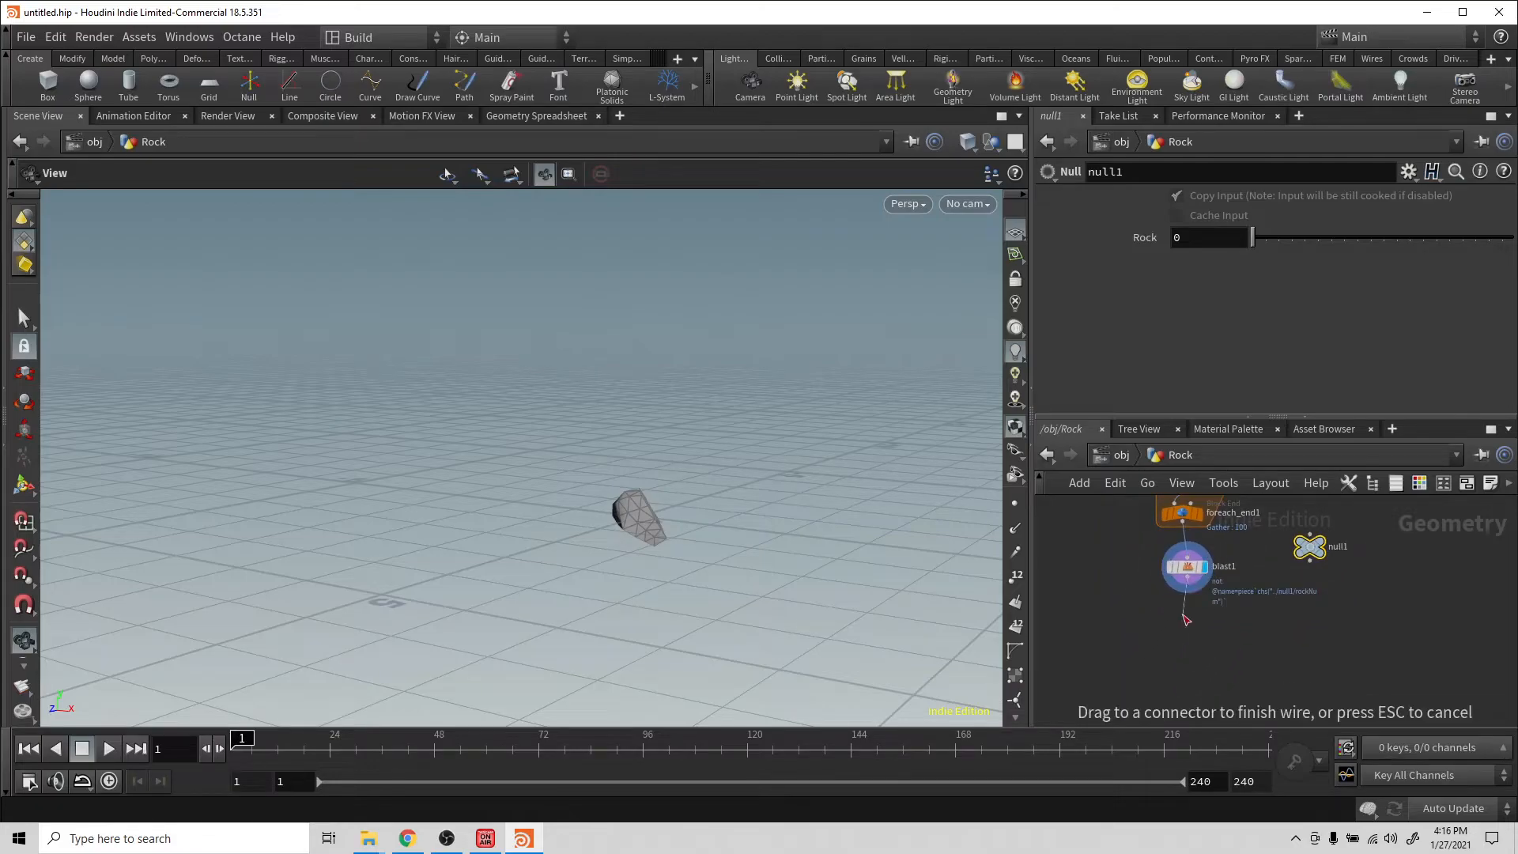
pyautogui.press('Tab')
pyautogui.write('n')
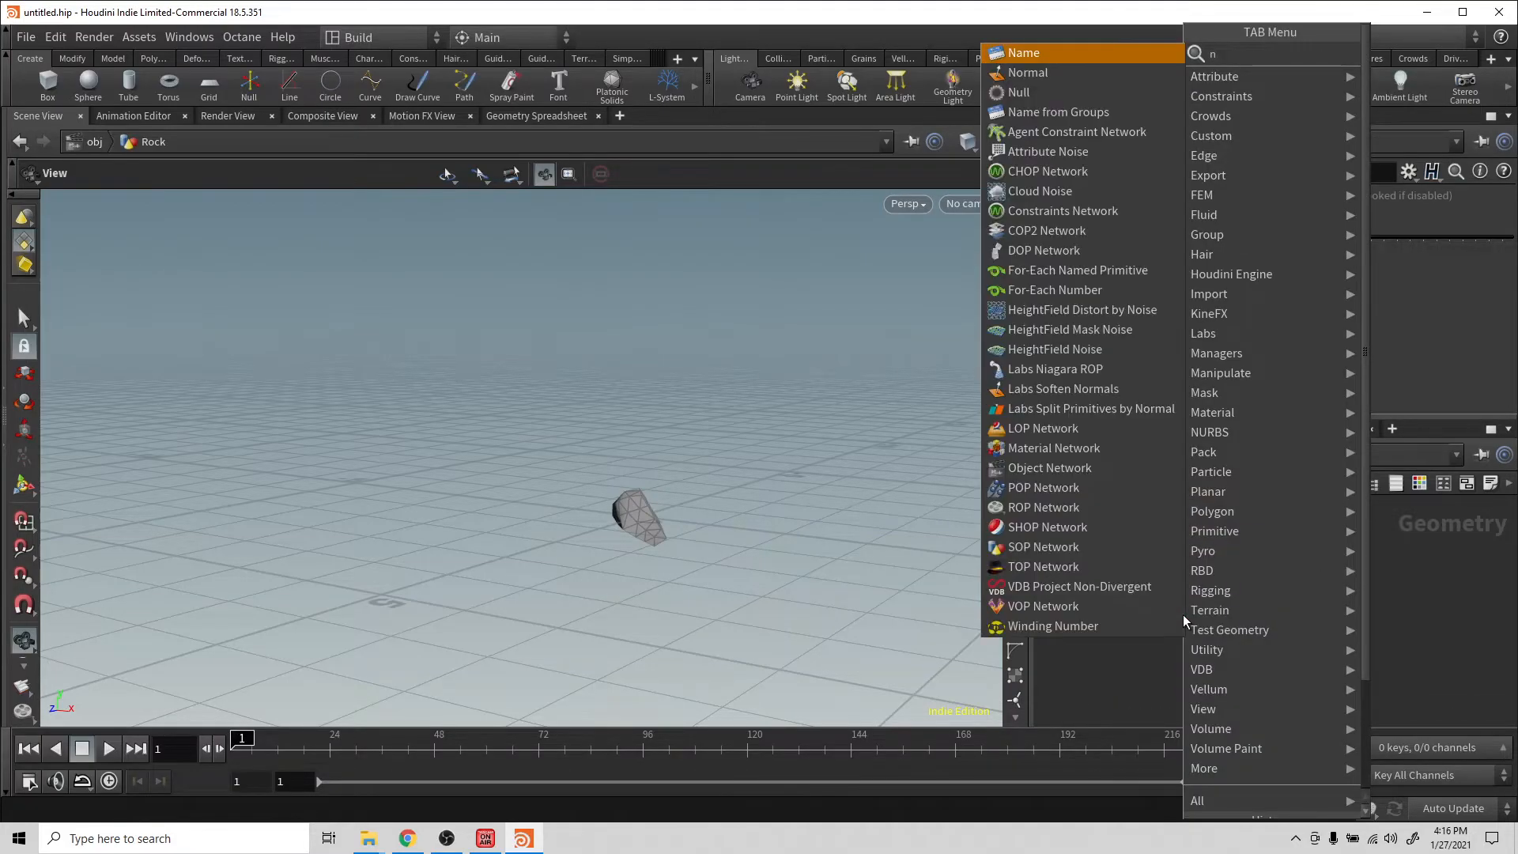
pyautogui.write('orm')
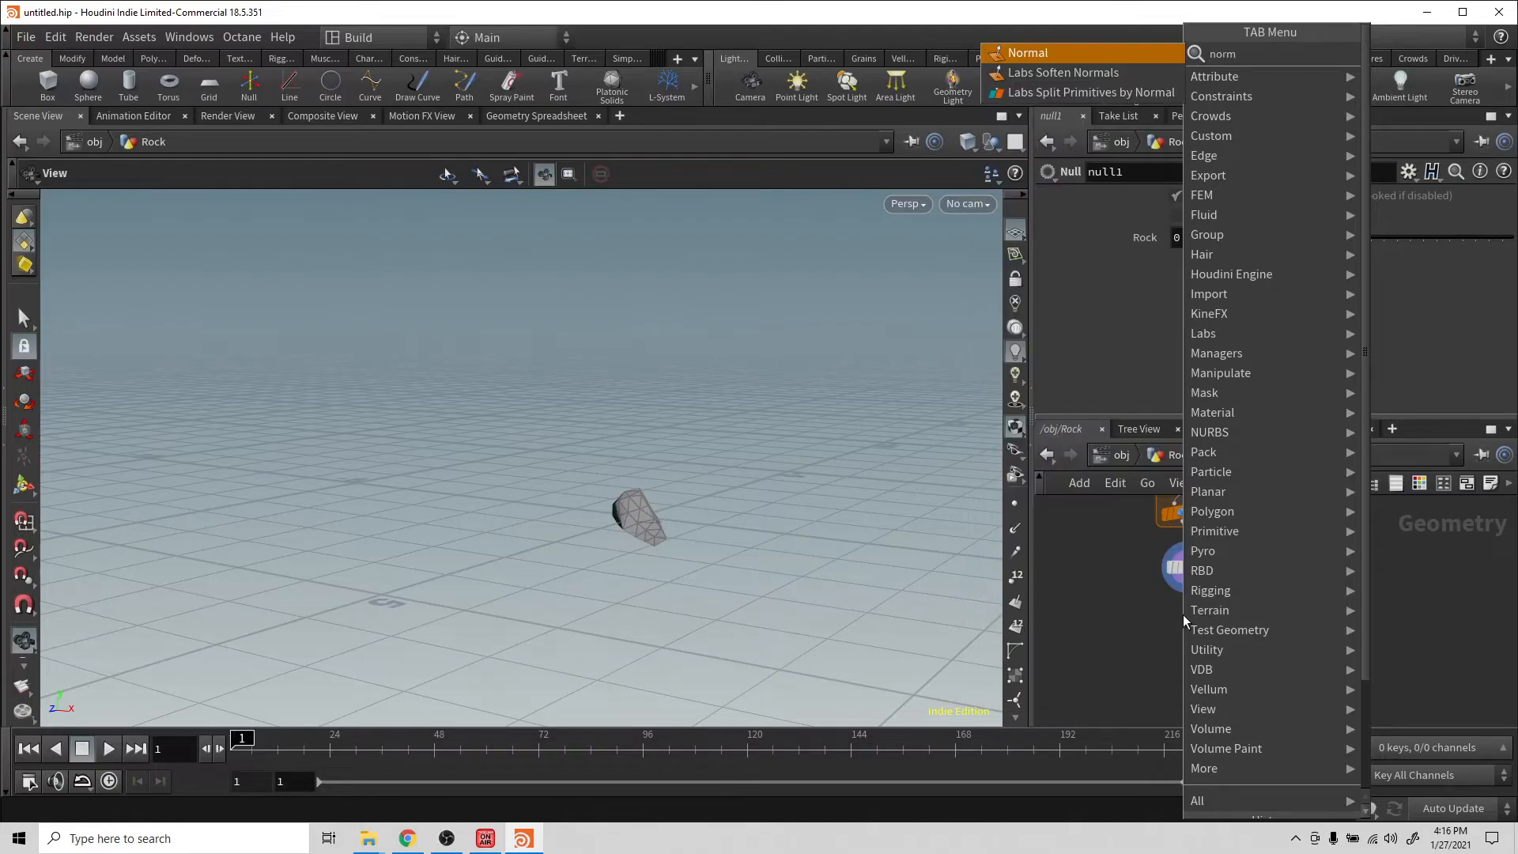
pyautogui.press('Return')
pyautogui.click(1183, 615)
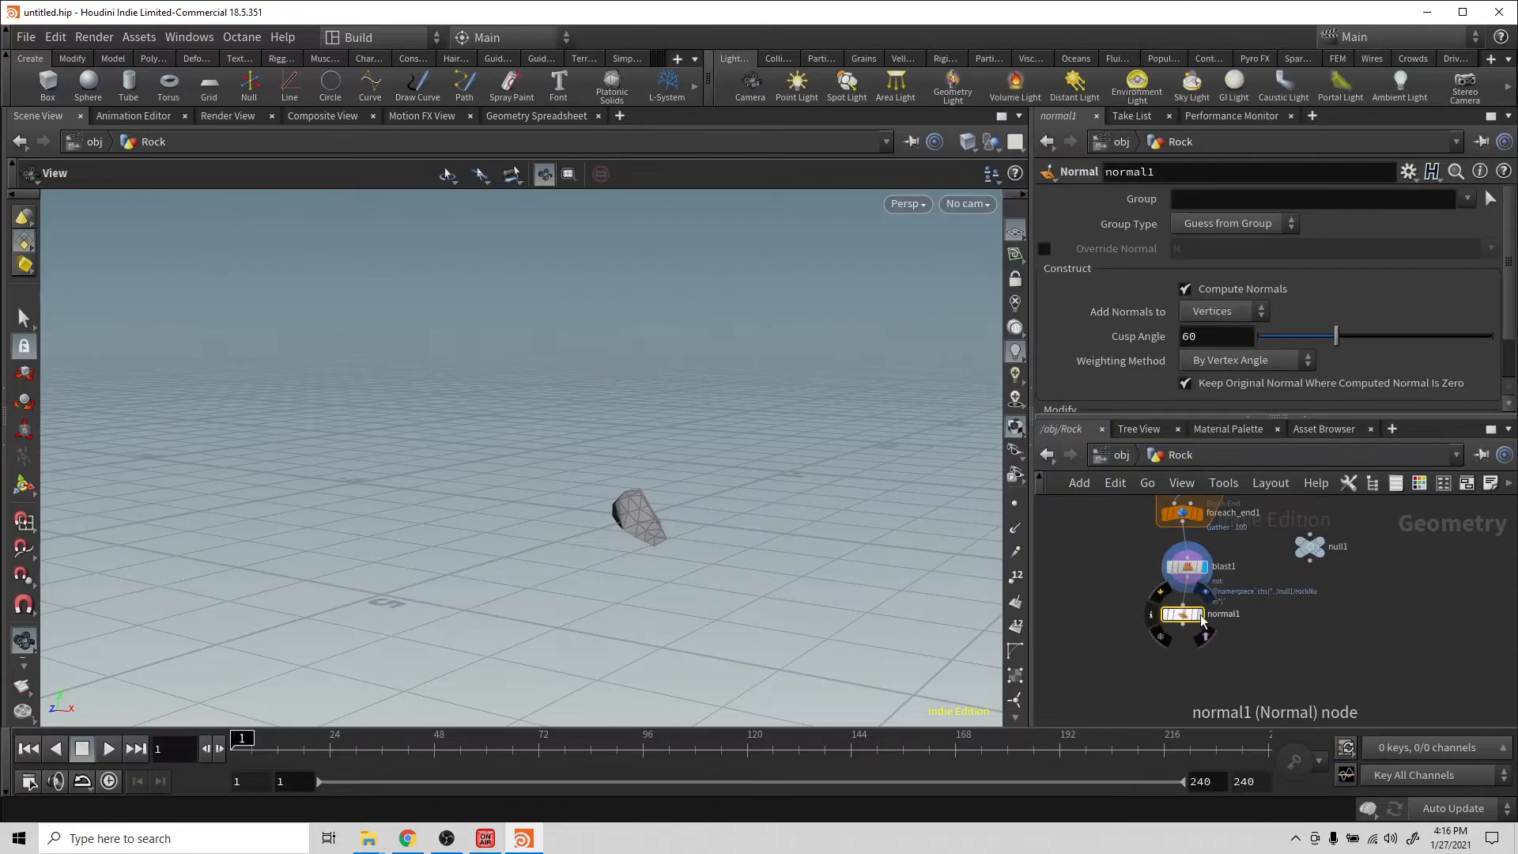
pyautogui.click(1199, 615)
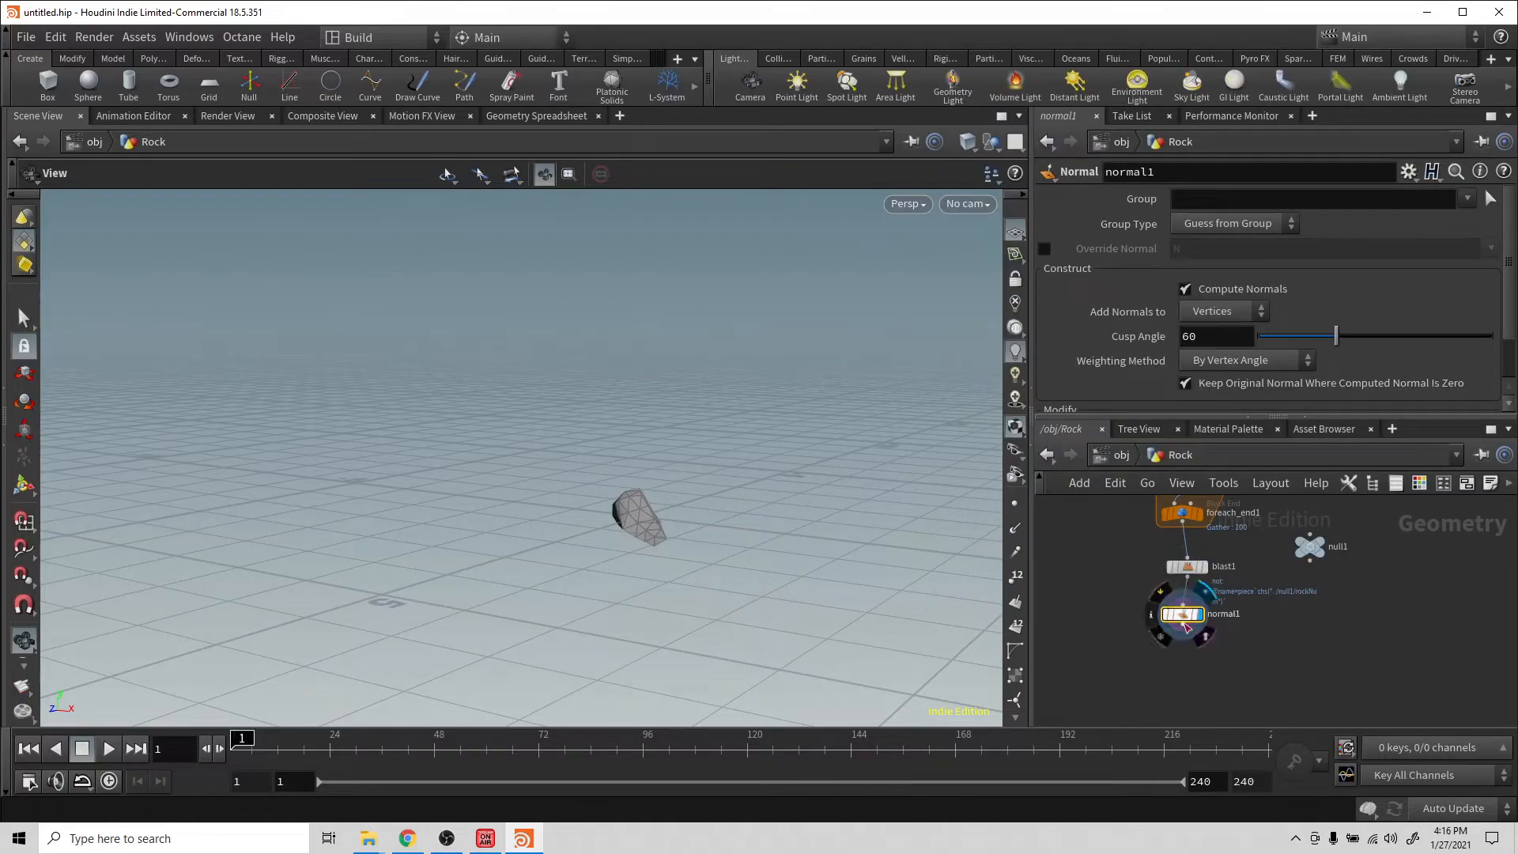
pyautogui.moveTo(1186, 625)
pyautogui.moveTo(1184, 633); pyautogui.dragTo(1170, 656)
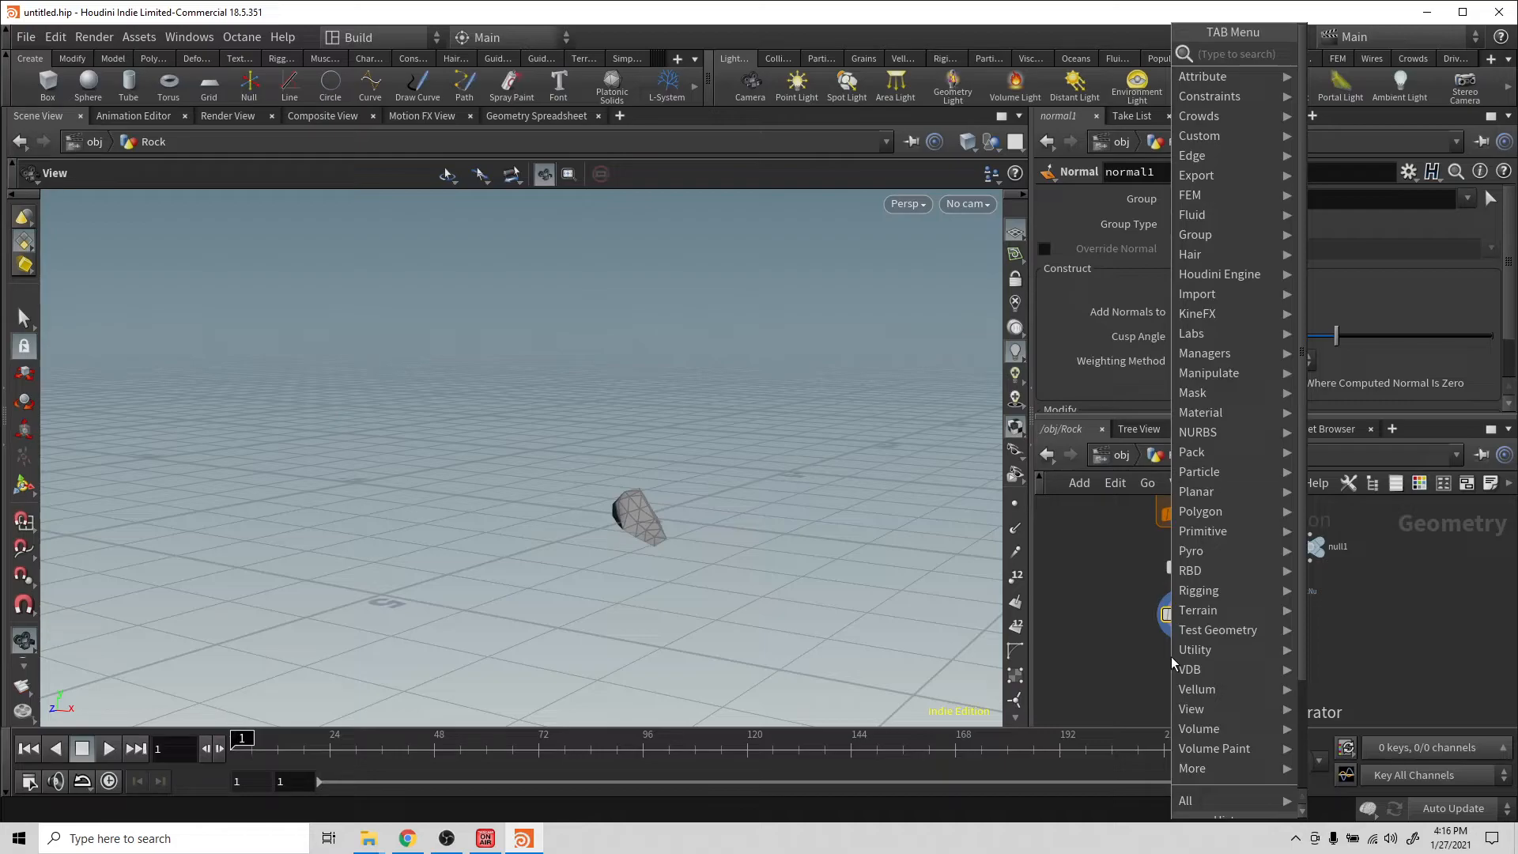
pyautogui.write('co')
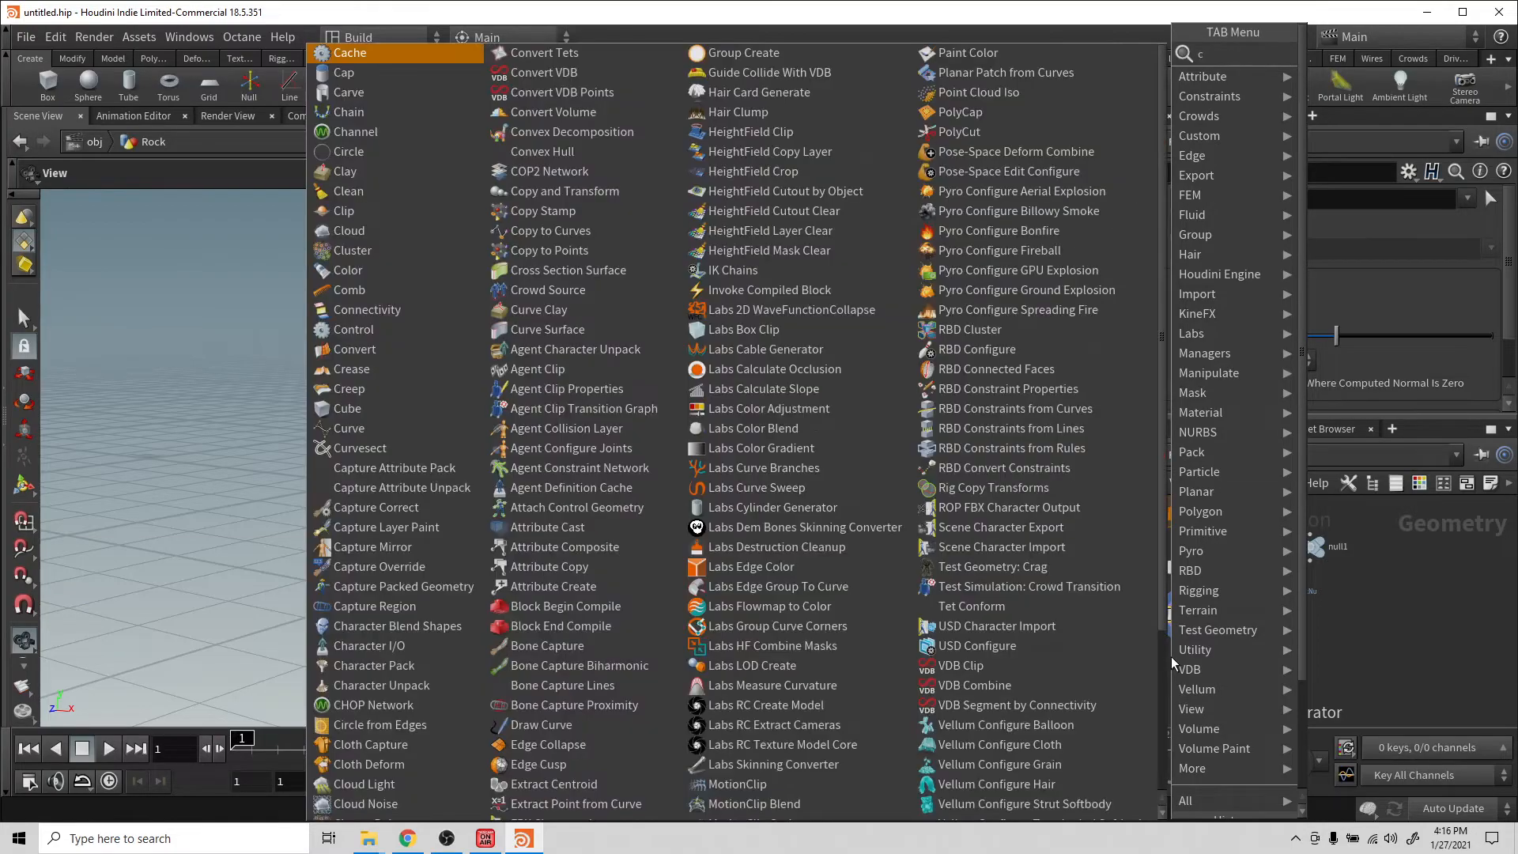
pyautogui.press('BackSpace')
pyautogui.press('BackSpace')
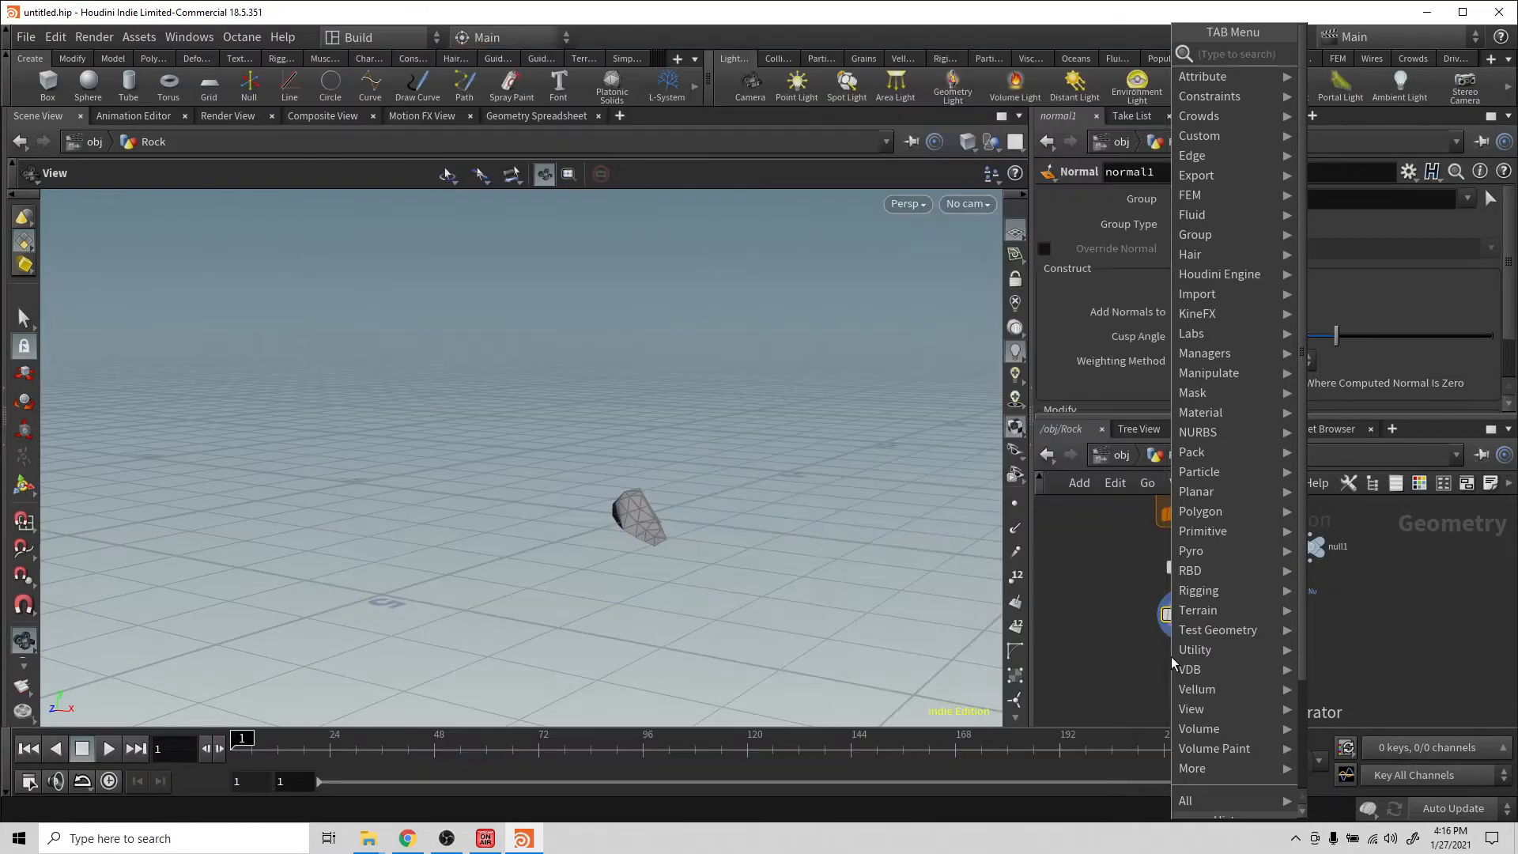
pyautogui.write('mater')
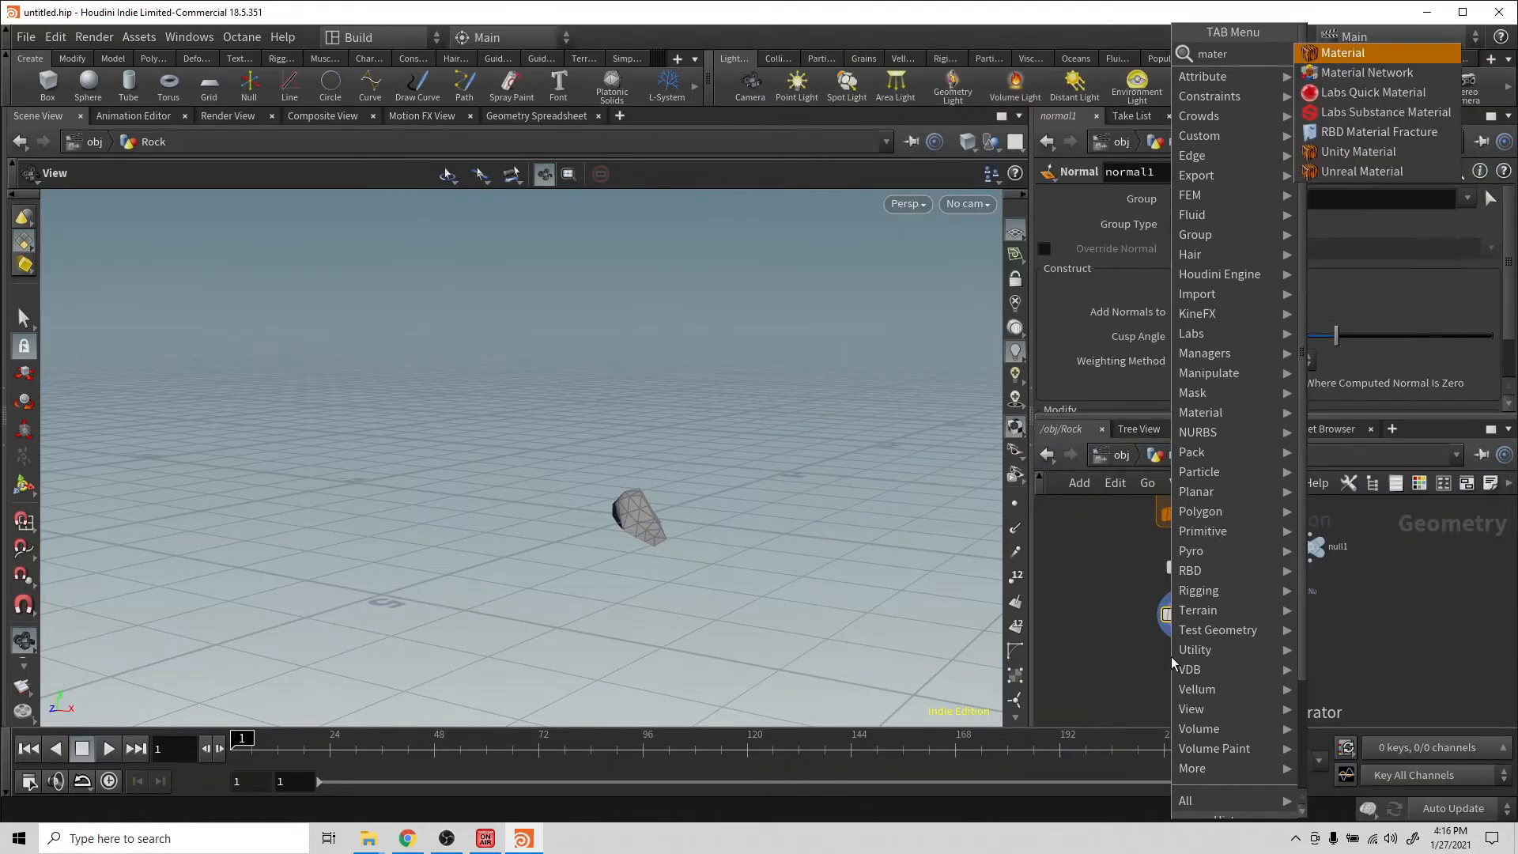
pyautogui.press('Return')
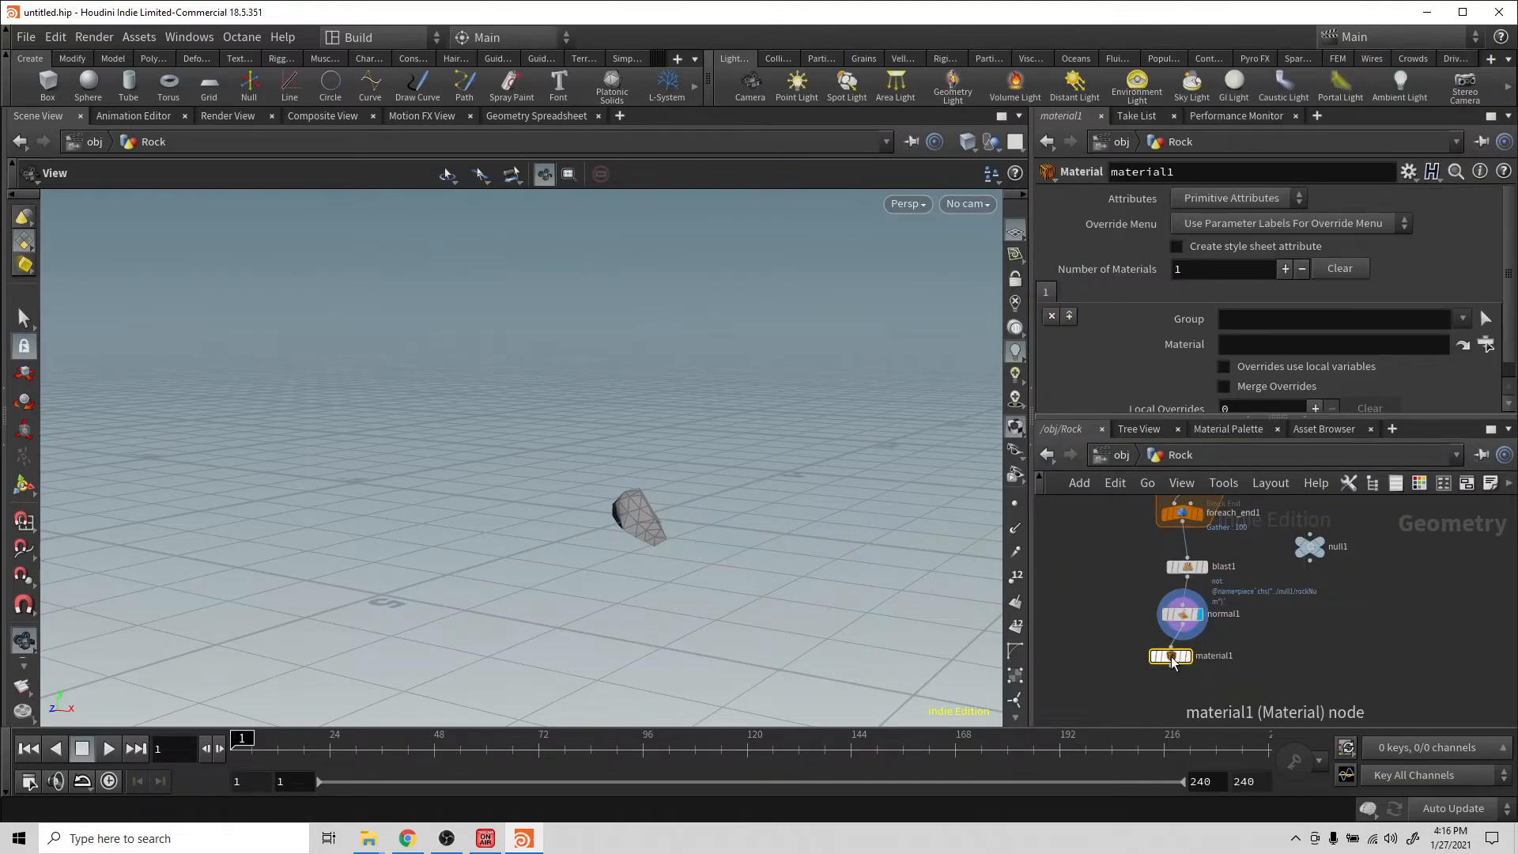
pyautogui.press('Delete')
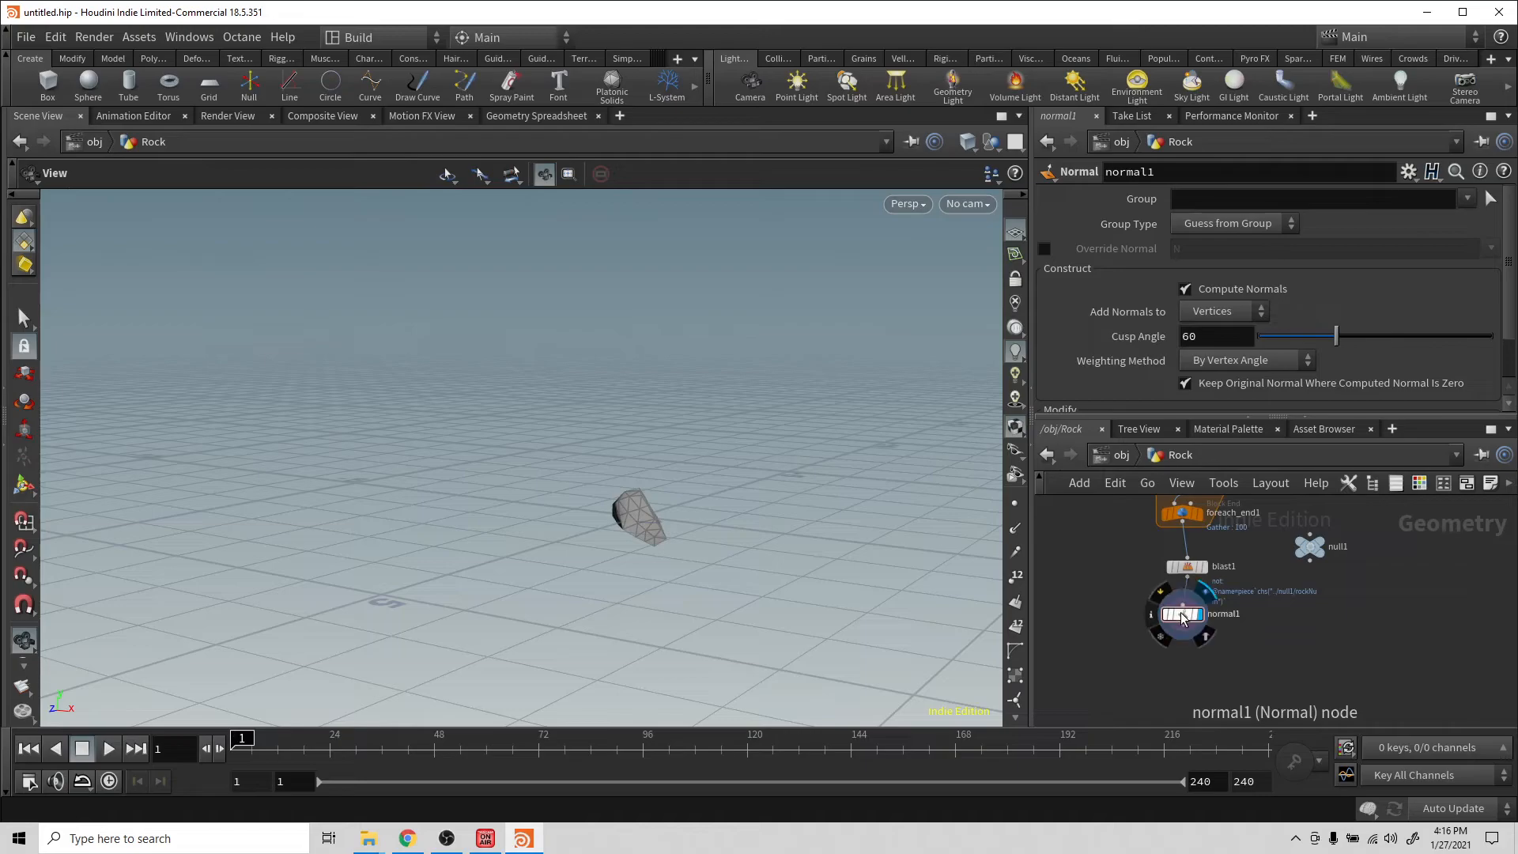
# Step: Append a Color node after the Normal node and display it
pyautogui.moveTo(1182, 631); pyautogui.dragTo(1177, 648)
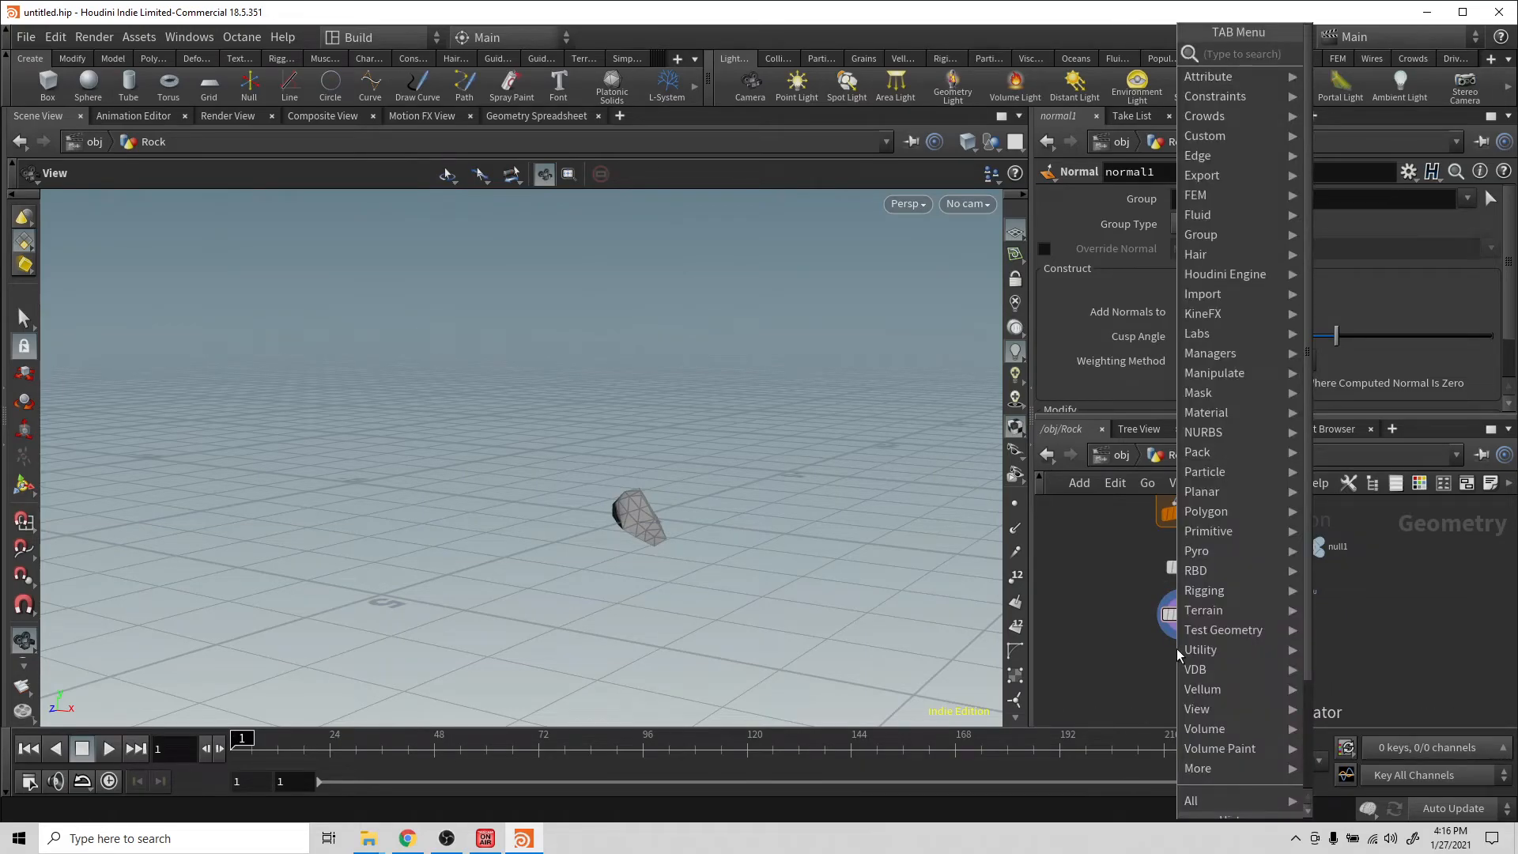
pyautogui.write('color')
pyautogui.press('Return')
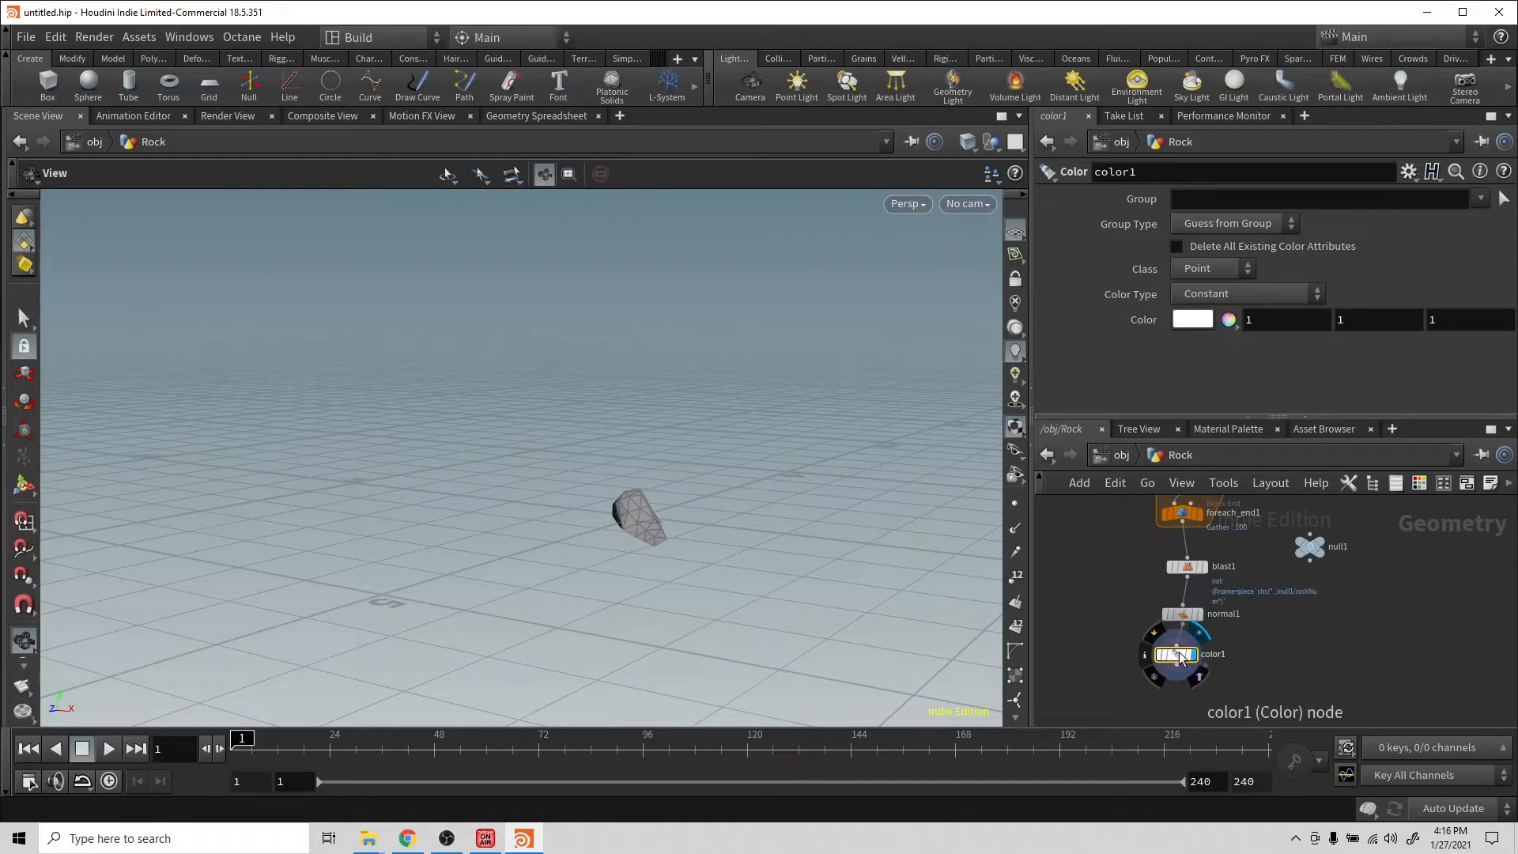
# Step: Set the Color node's constant colour to a light sandy tan of about 0.983, 0.749, 0.514
pyautogui.click(1207, 320)
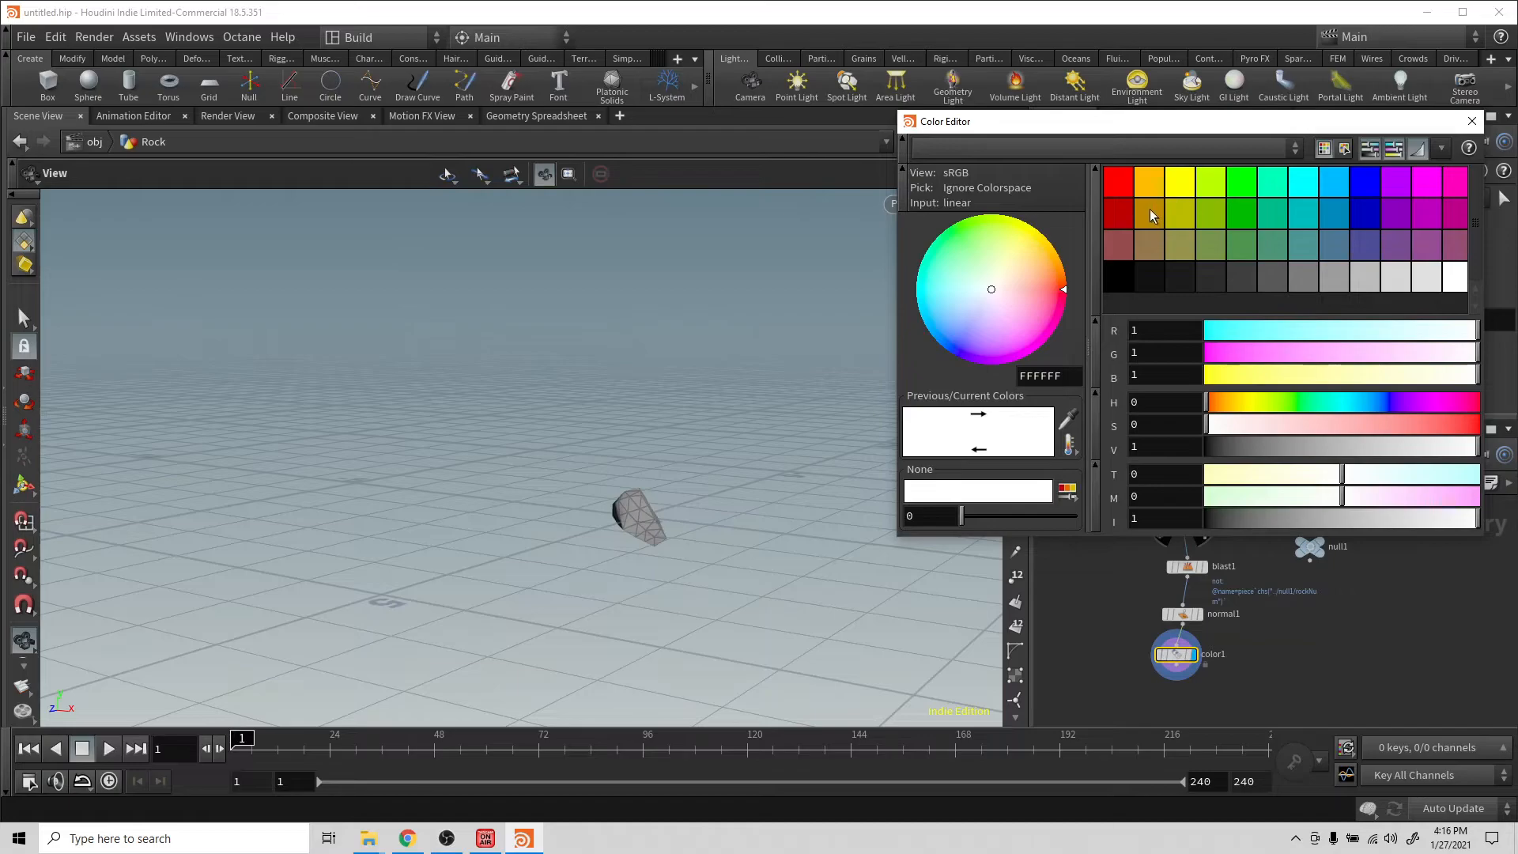
pyautogui.click(1153, 183)
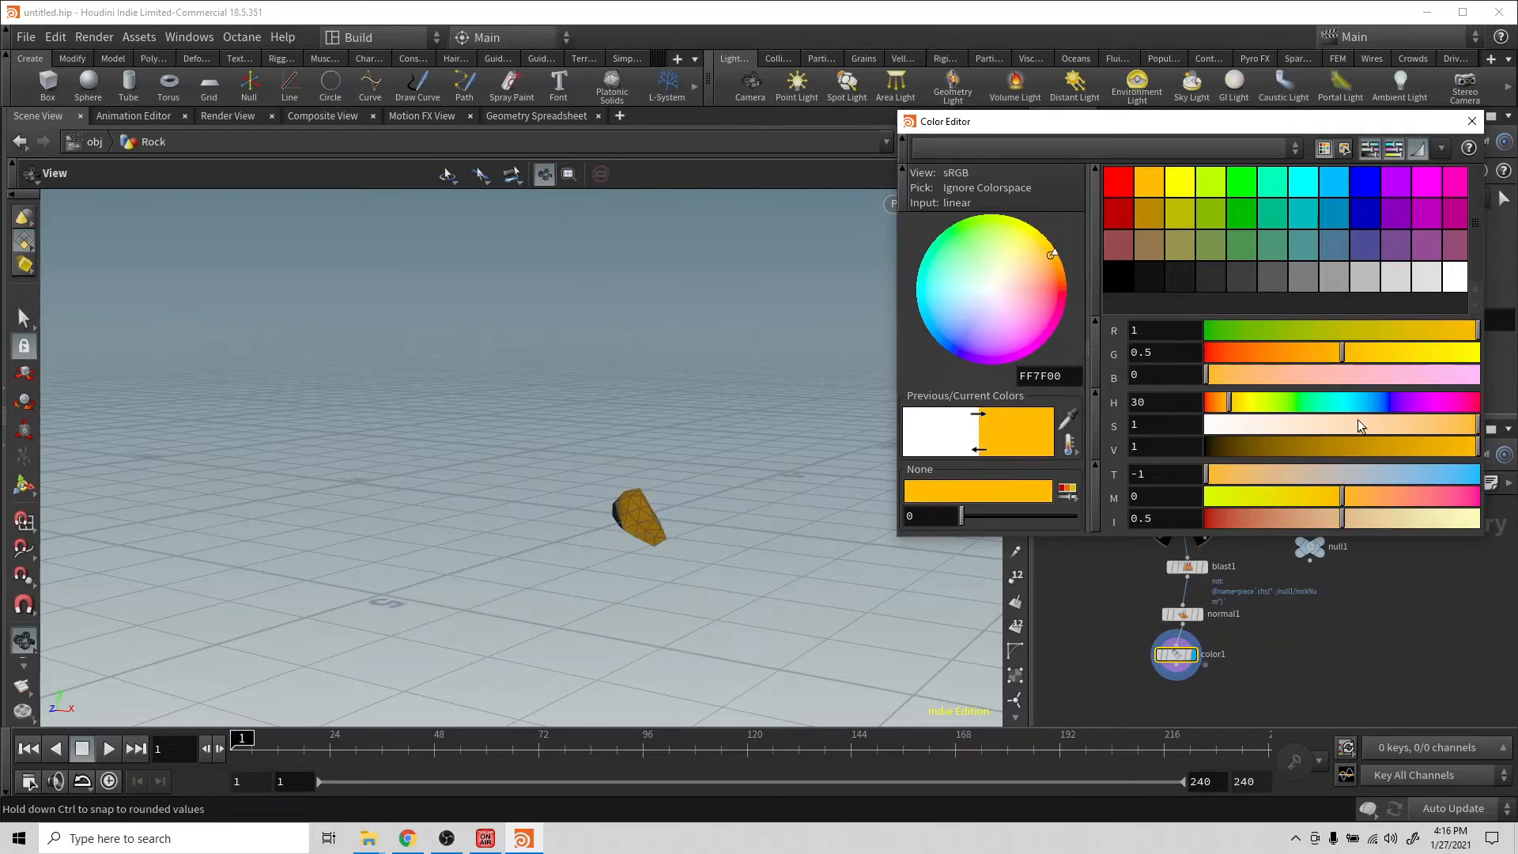
pyautogui.moveTo(1344, 419)
pyautogui.mouseDown()
pyautogui.moveTo(1315, 424)
pyautogui.moveTo(1368, 428)
pyautogui.mouseUp()
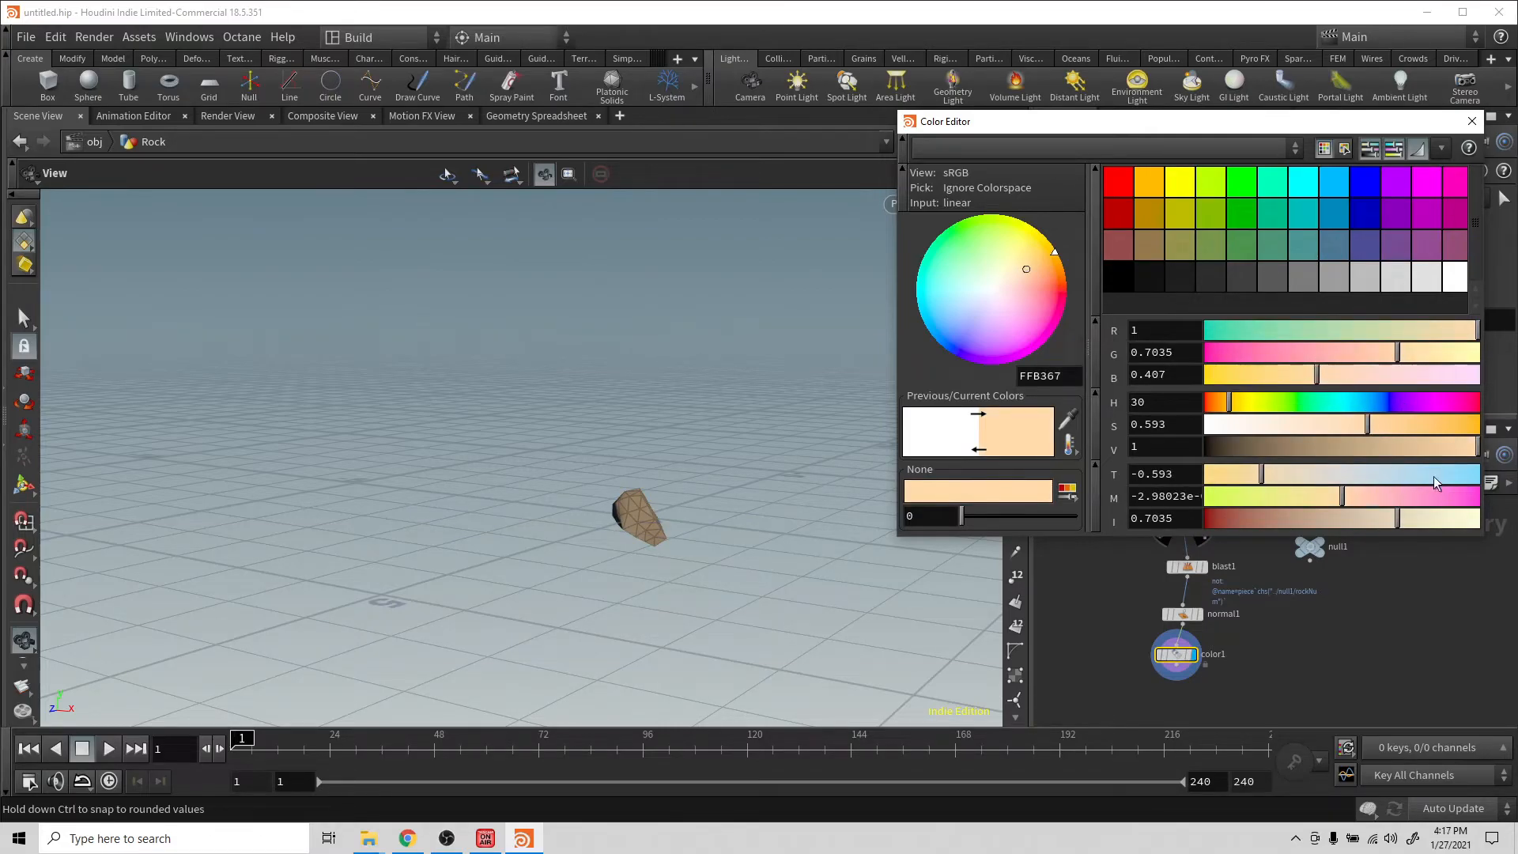
pyautogui.moveTo(1393, 522)
pyautogui.mouseDown()
pyautogui.moveTo(1357, 522)
pyautogui.moveTo(1386, 523)
pyautogui.mouseUp()
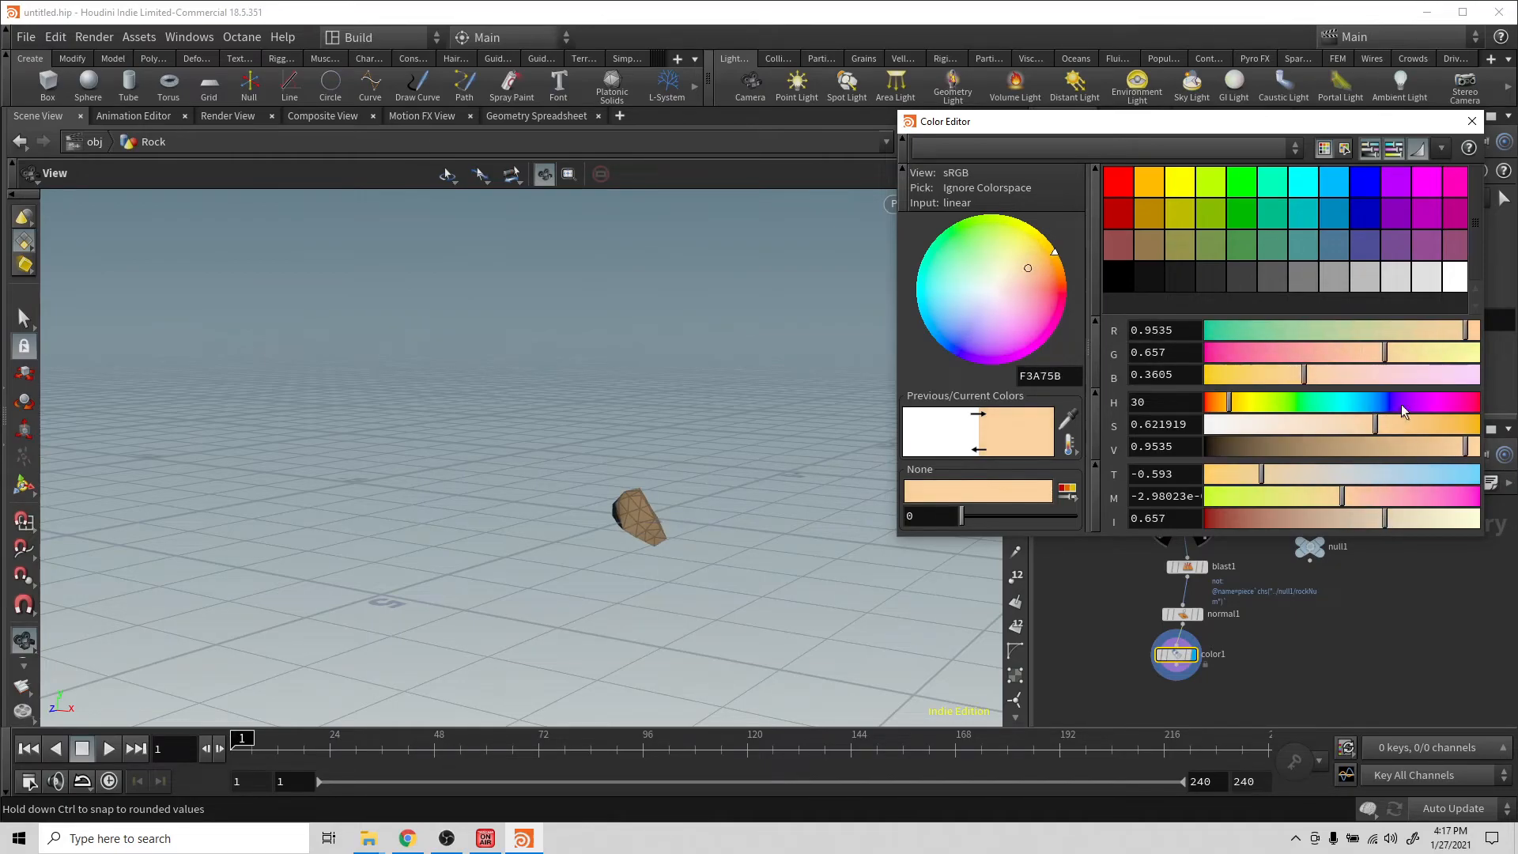
pyautogui.moveTo(1465, 447); pyautogui.dragTo(1476, 449)
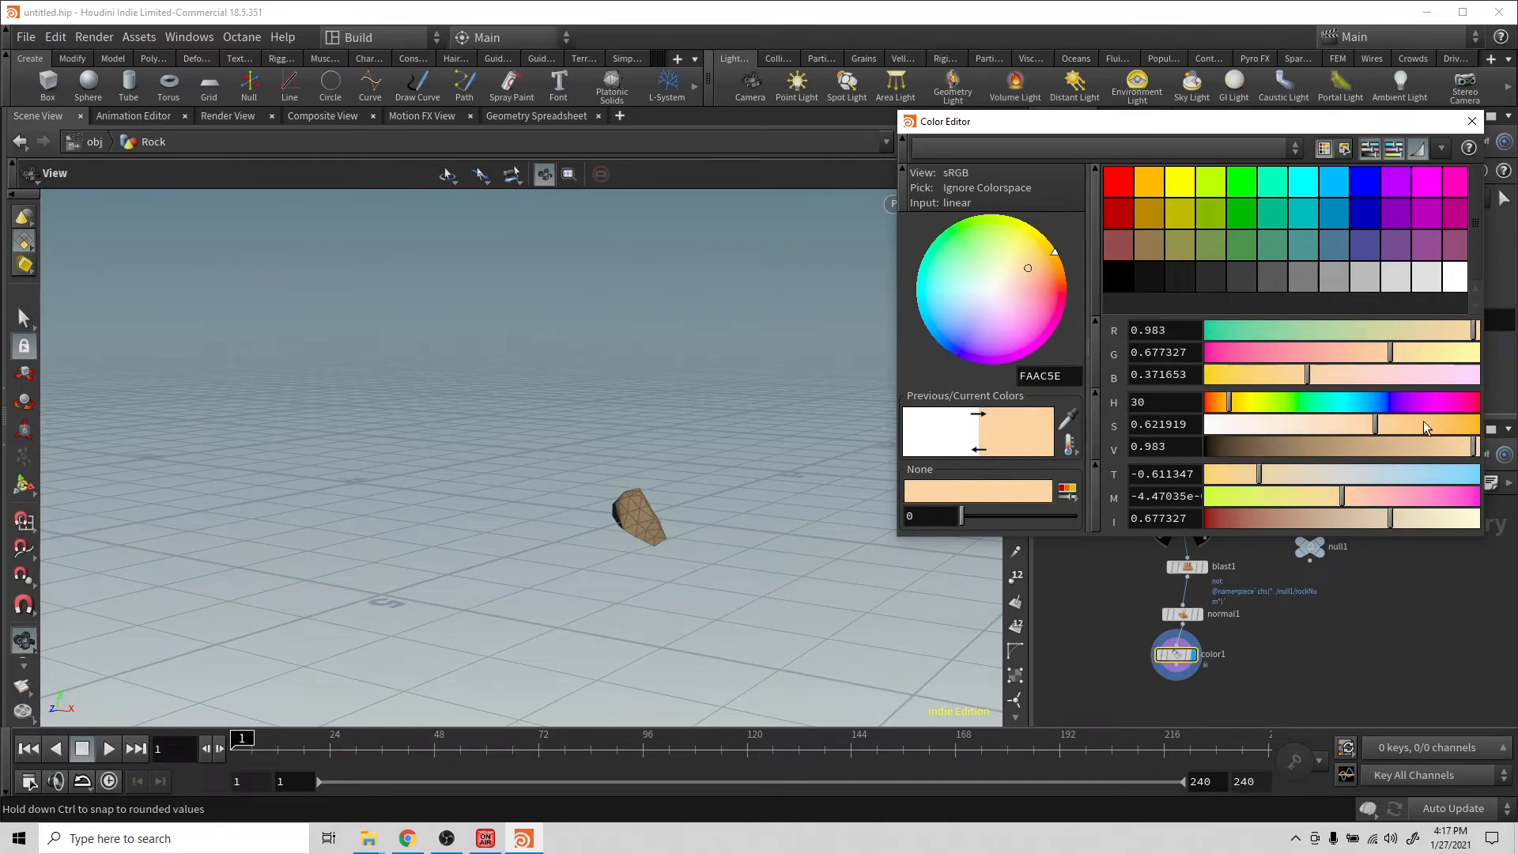
pyautogui.moveTo(1382, 424); pyautogui.dragTo(1337, 425)
pyautogui.click(1471, 121)
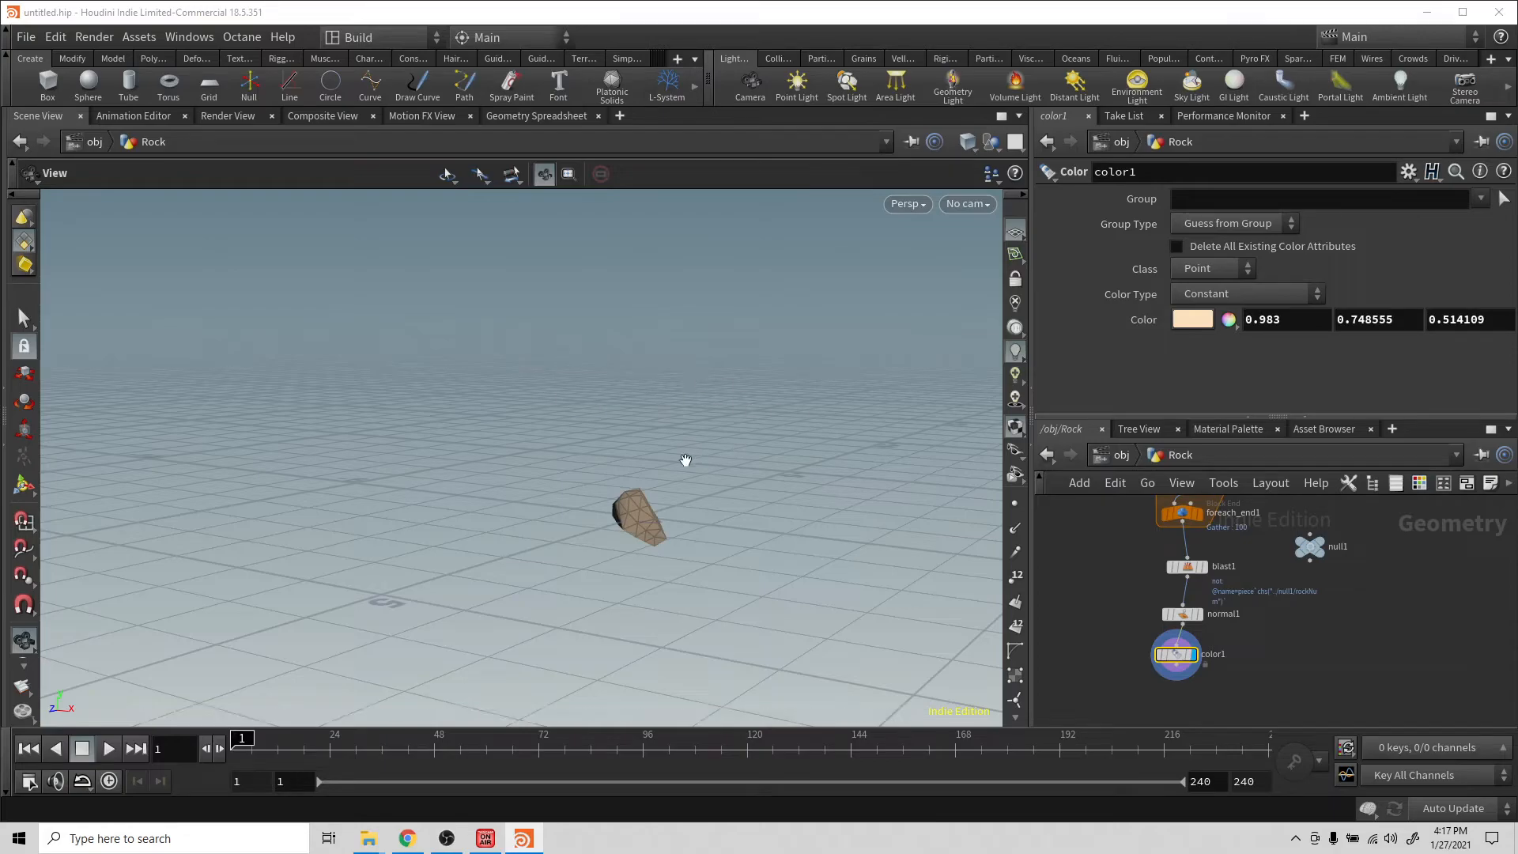
# Step: Insert a UV Project node between the Normal and Color nodes and set its projection to Polar
pyautogui.moveTo(809, 470); pyautogui.dragTo(685, 532)
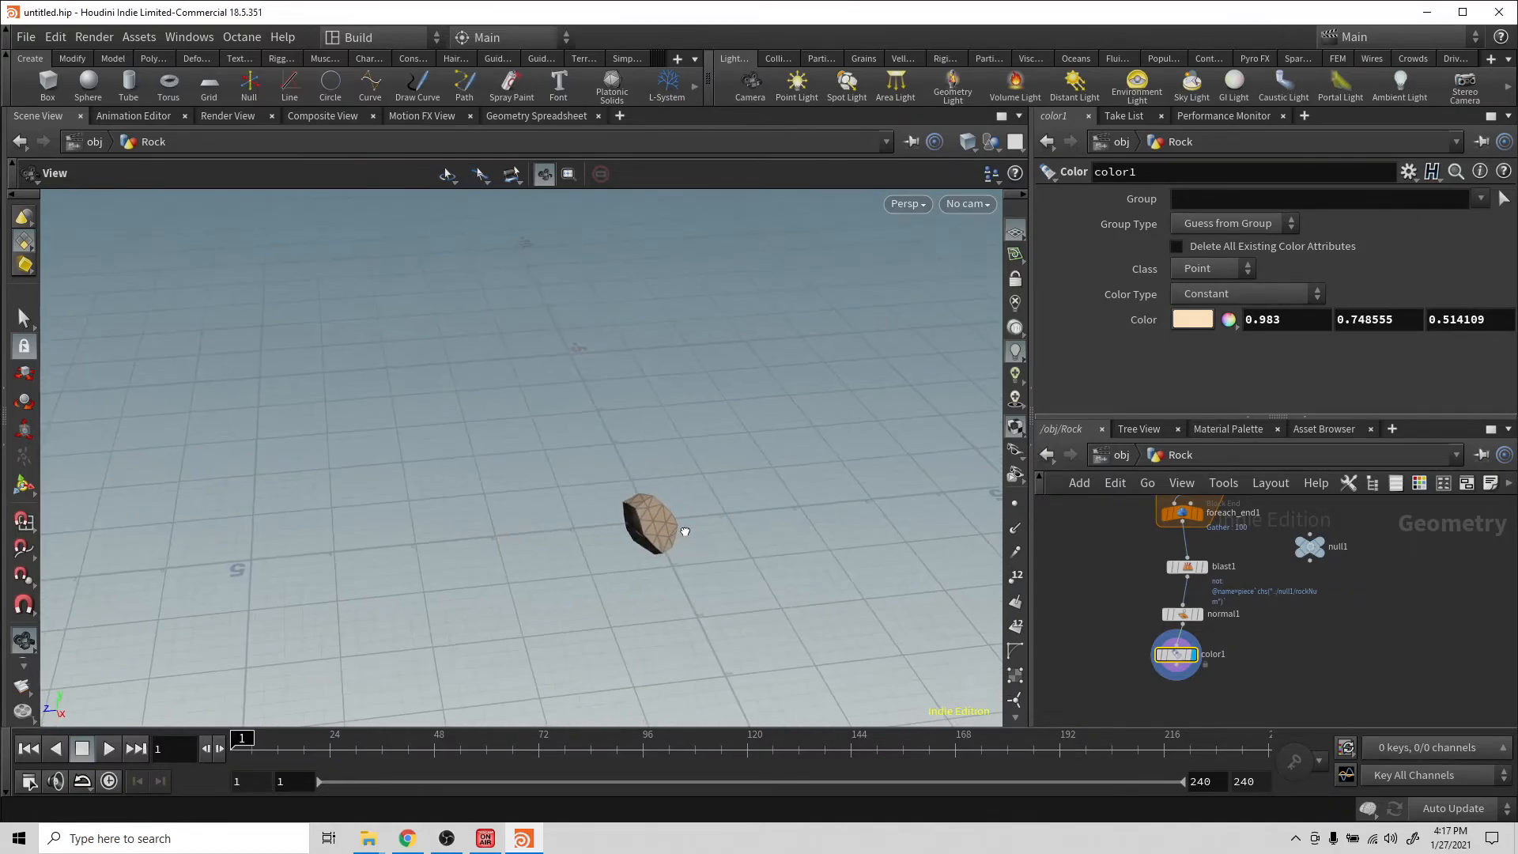
pyautogui.moveTo(1148, 658); pyautogui.dragTo(1145, 697)
pyautogui.press('Tab')
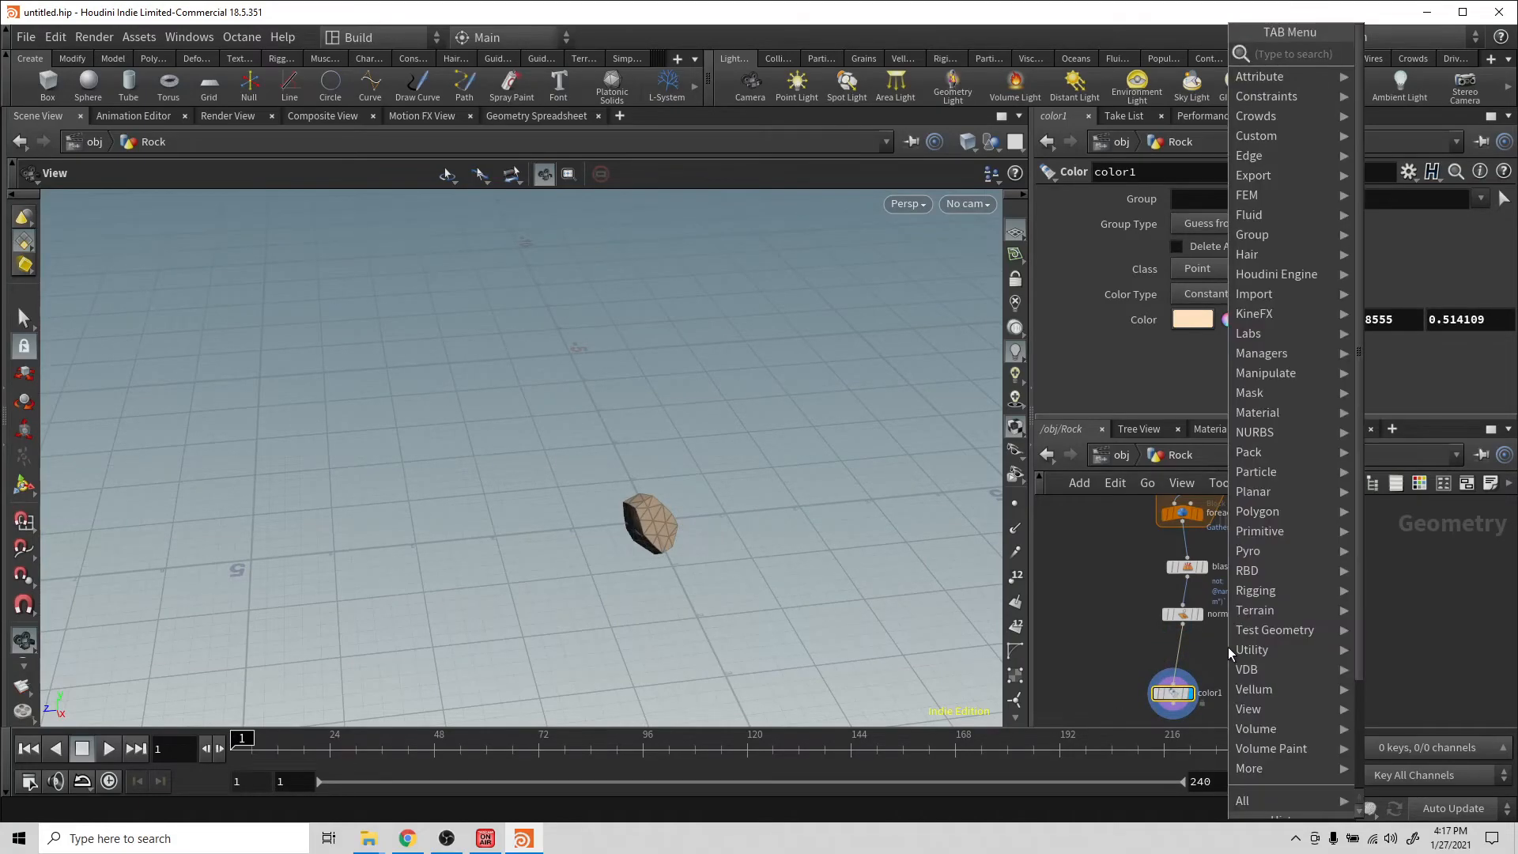
pyautogui.write('u')
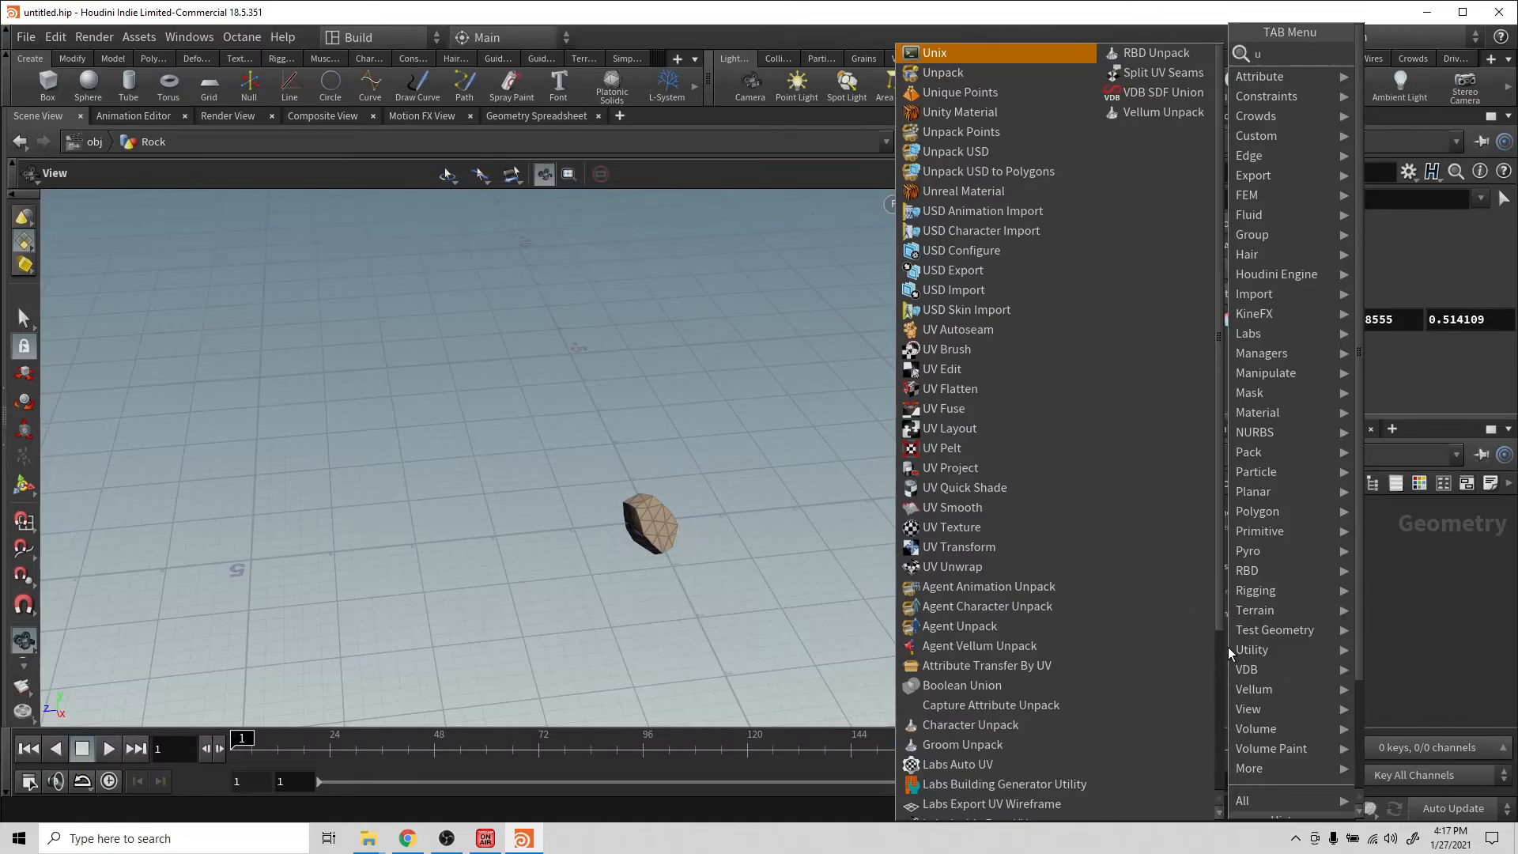
pyautogui.write('vpar')
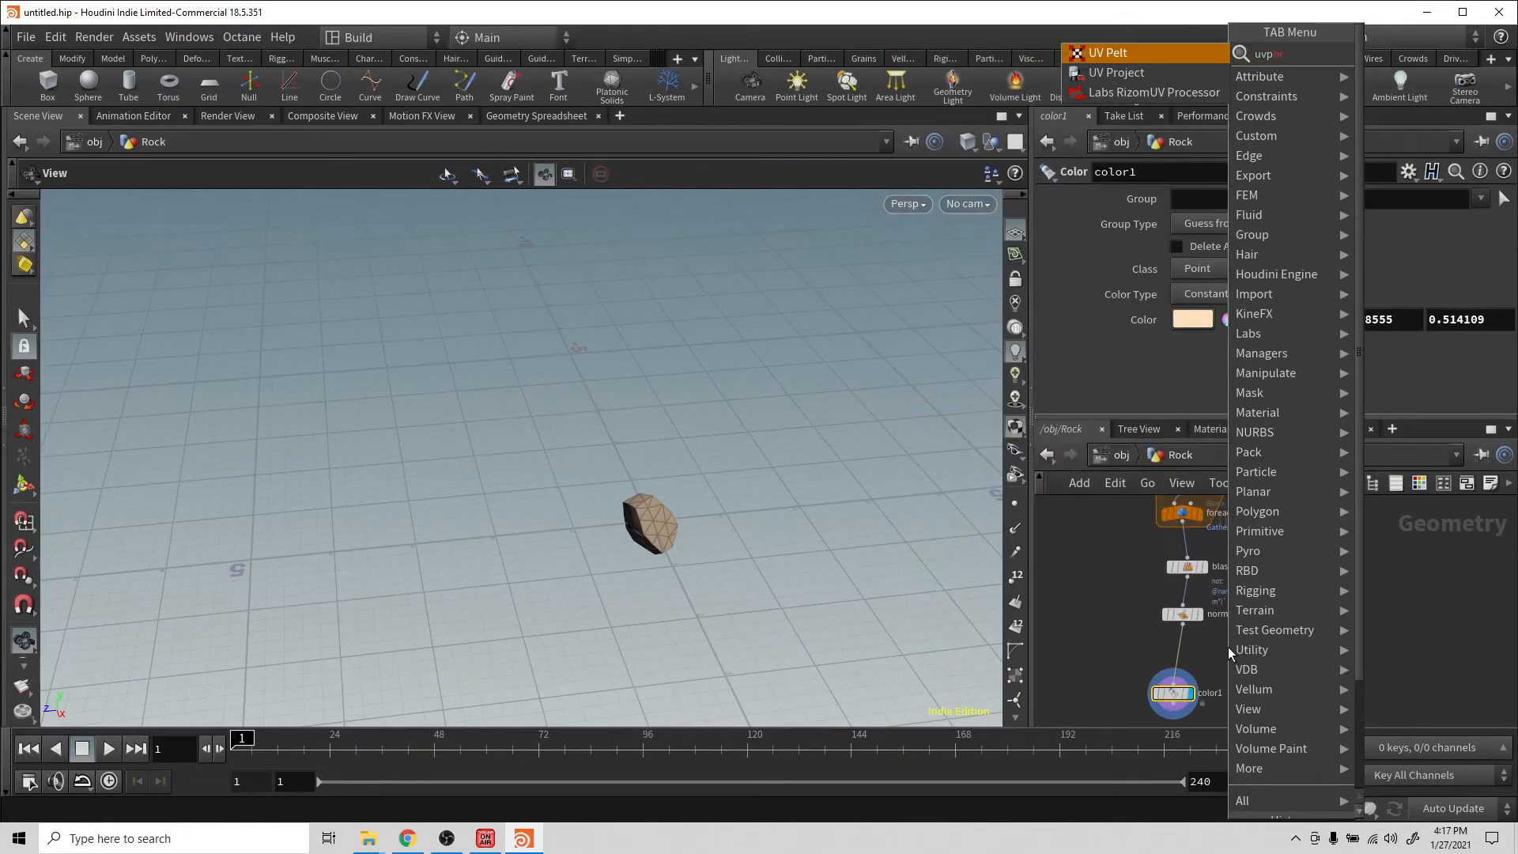
pyautogui.press('Return')
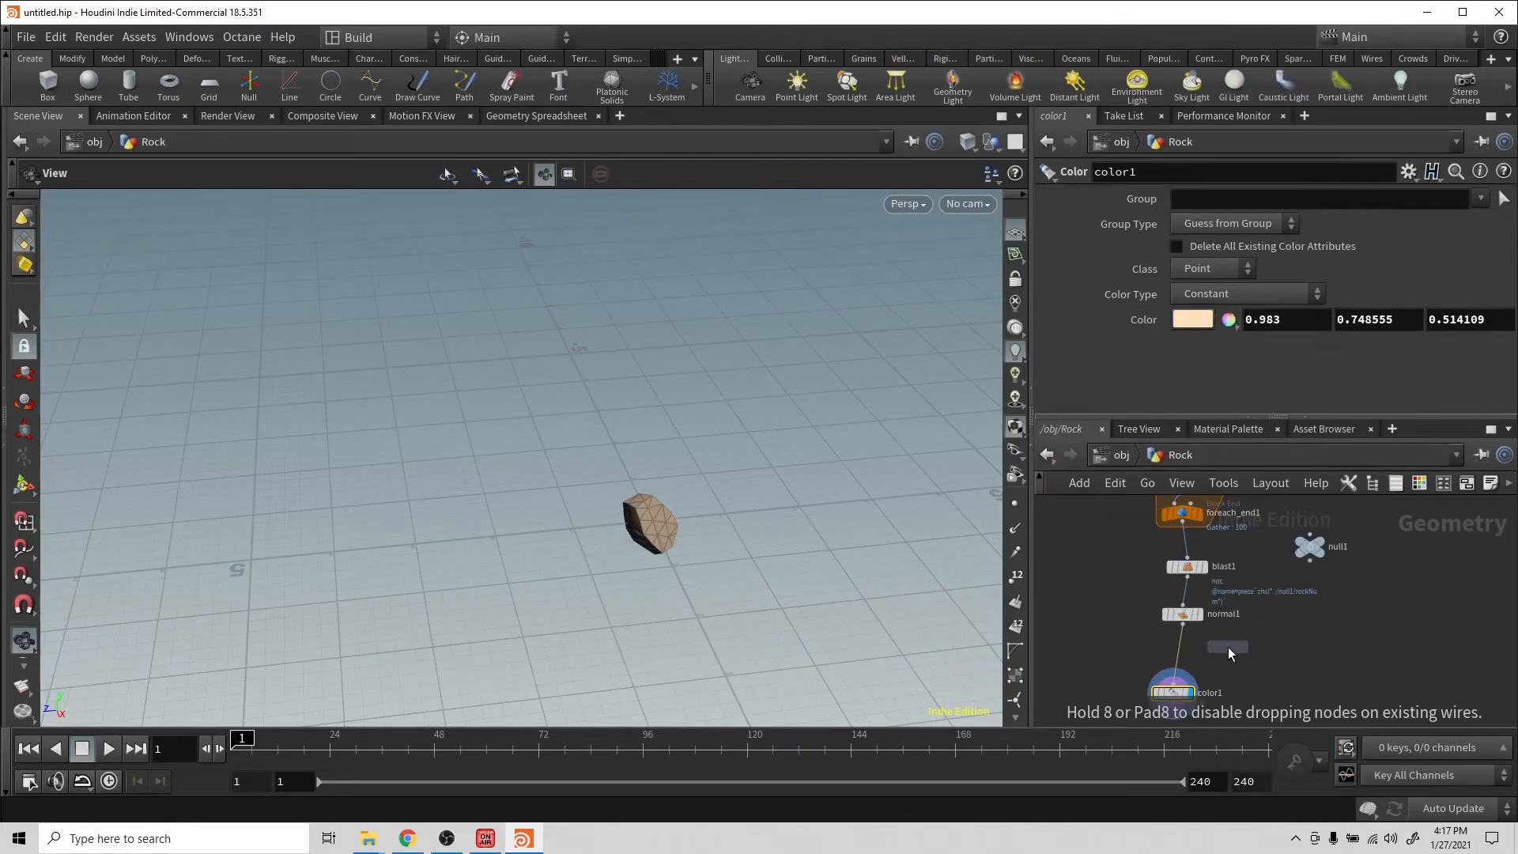
pyautogui.click(1184, 656)
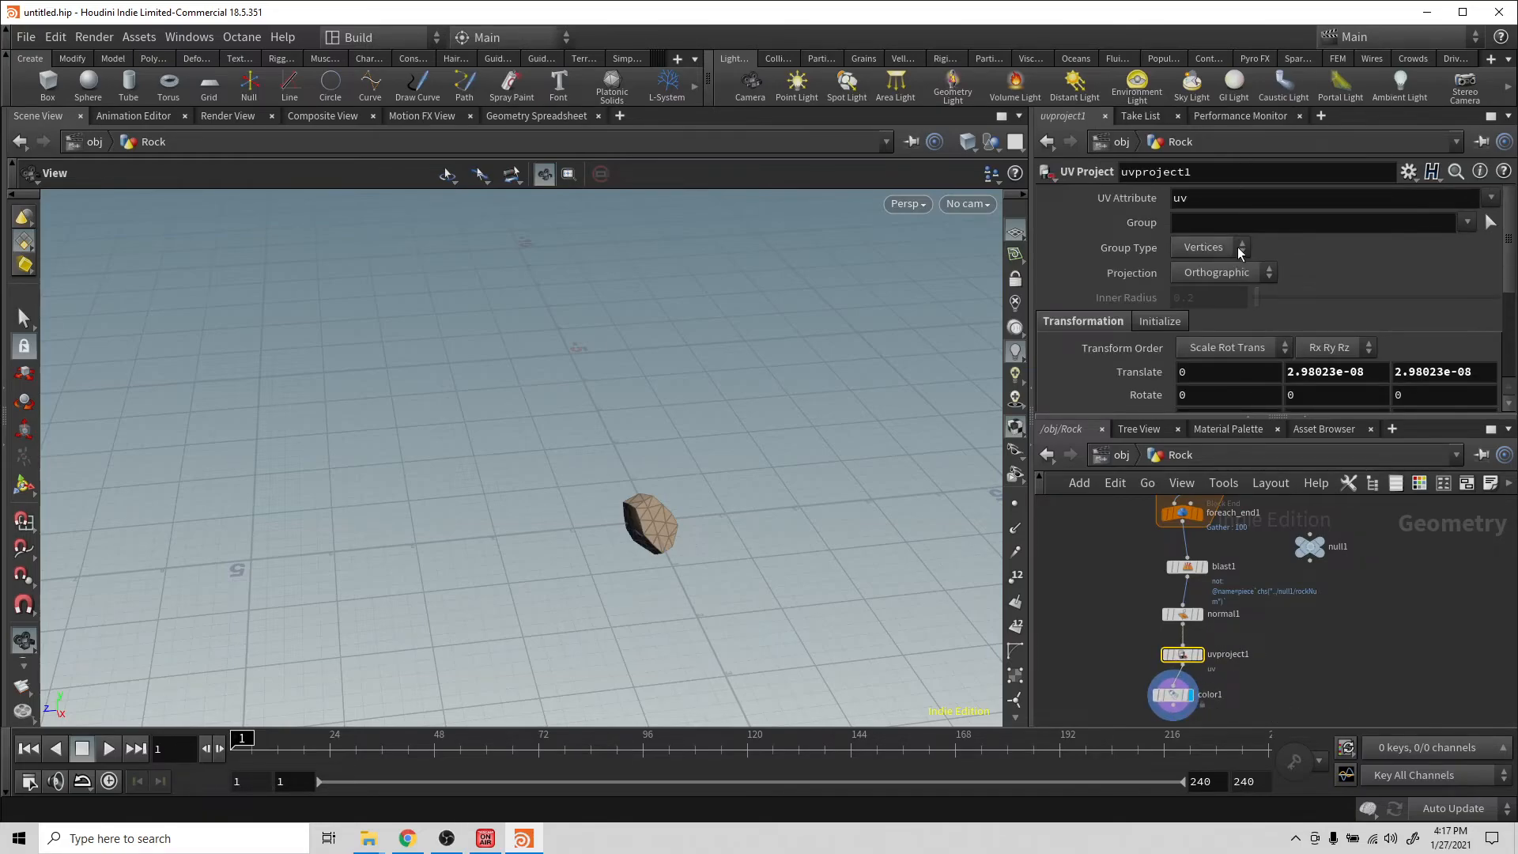
pyautogui.click(1252, 280)
pyautogui.click(1230, 315)
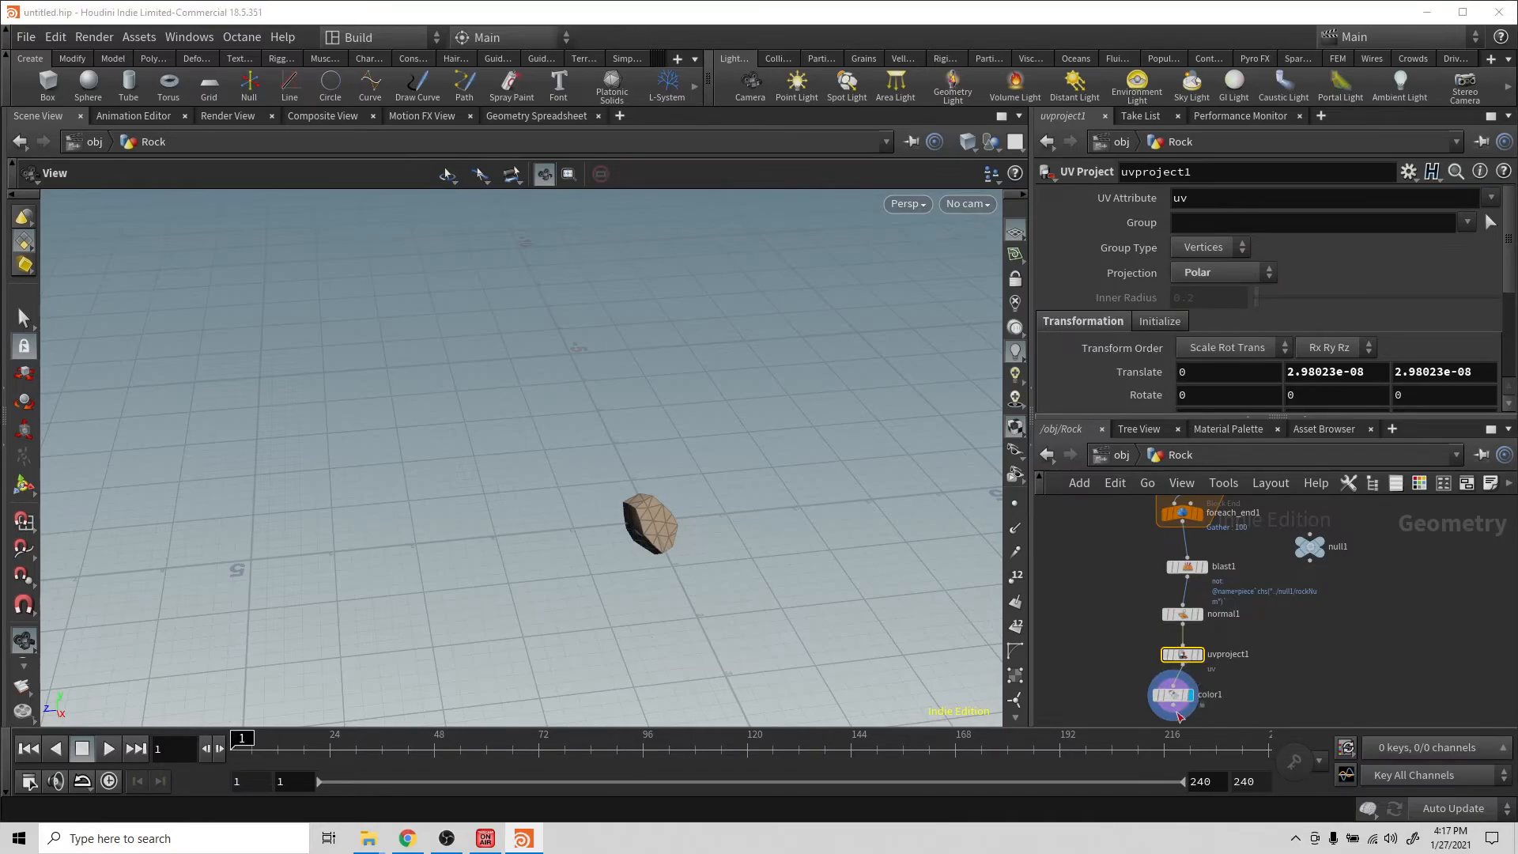
# Step: Switch the viewport to the UV view and inspect the rock's projected UV layout
pyautogui.click(906, 204)
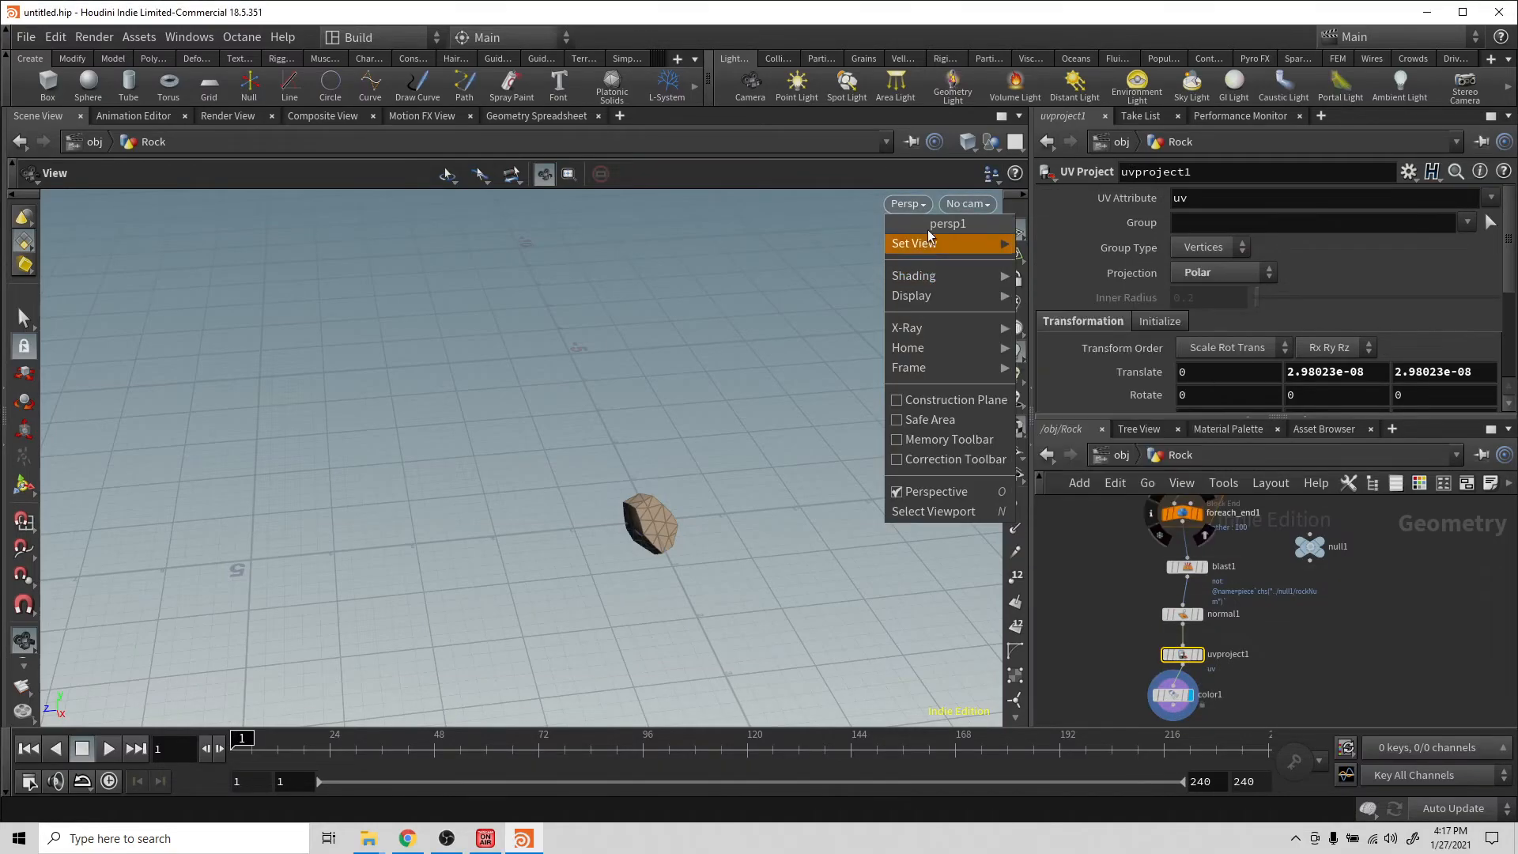
pyautogui.moveTo(929, 246)
pyautogui.click(1095, 327)
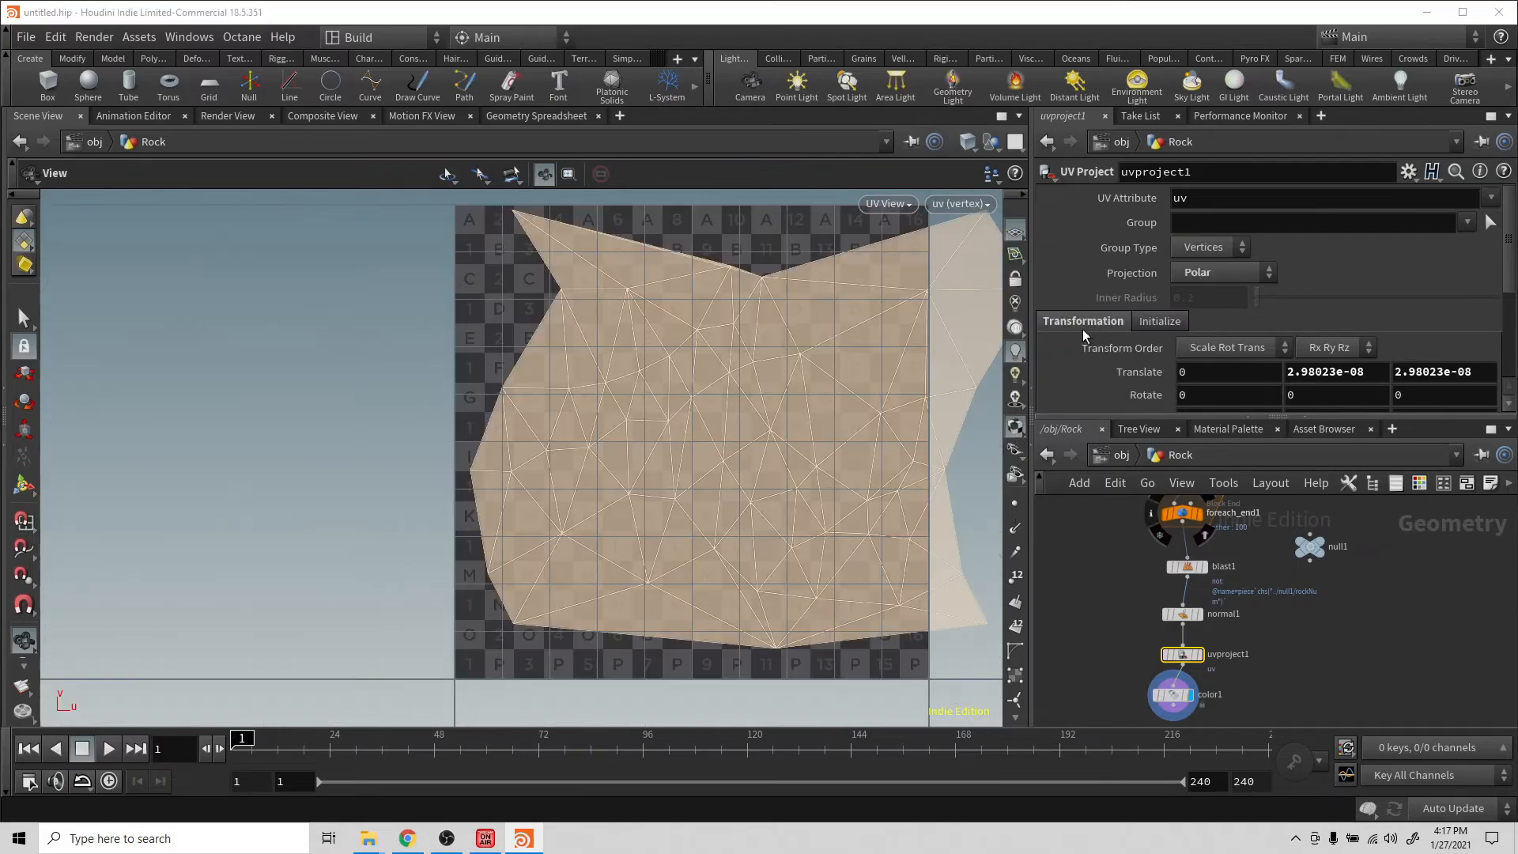
pyautogui.scroll(-4, 730, 352)
pyautogui.moveTo(722, 359); pyautogui.dragTo(479, 341, button='middle')
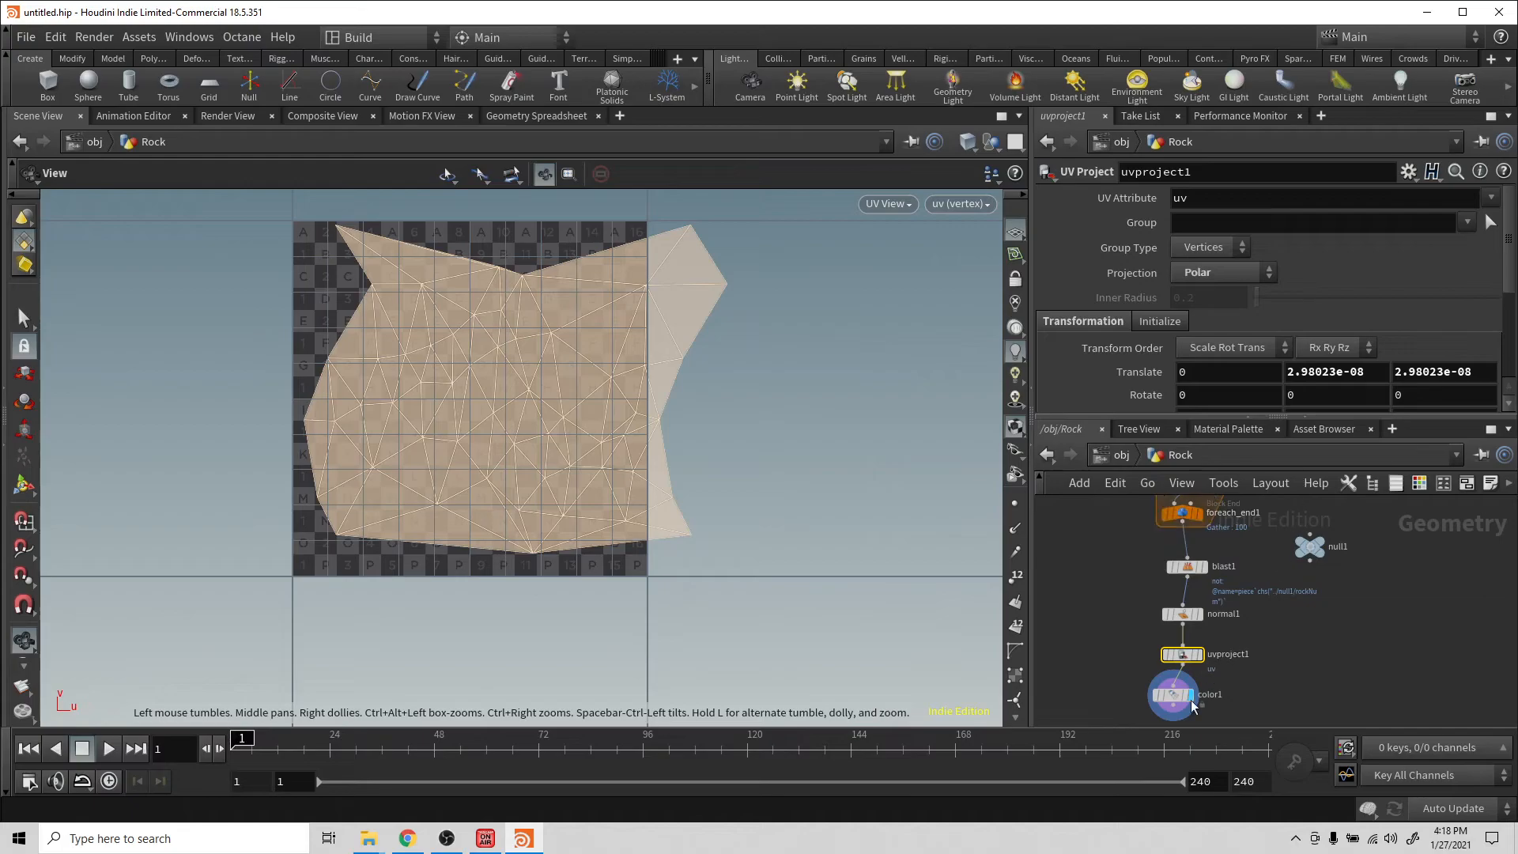
# Step: Go up to the object level and return the viewport to the perspective view
pyautogui.click(1118, 461)
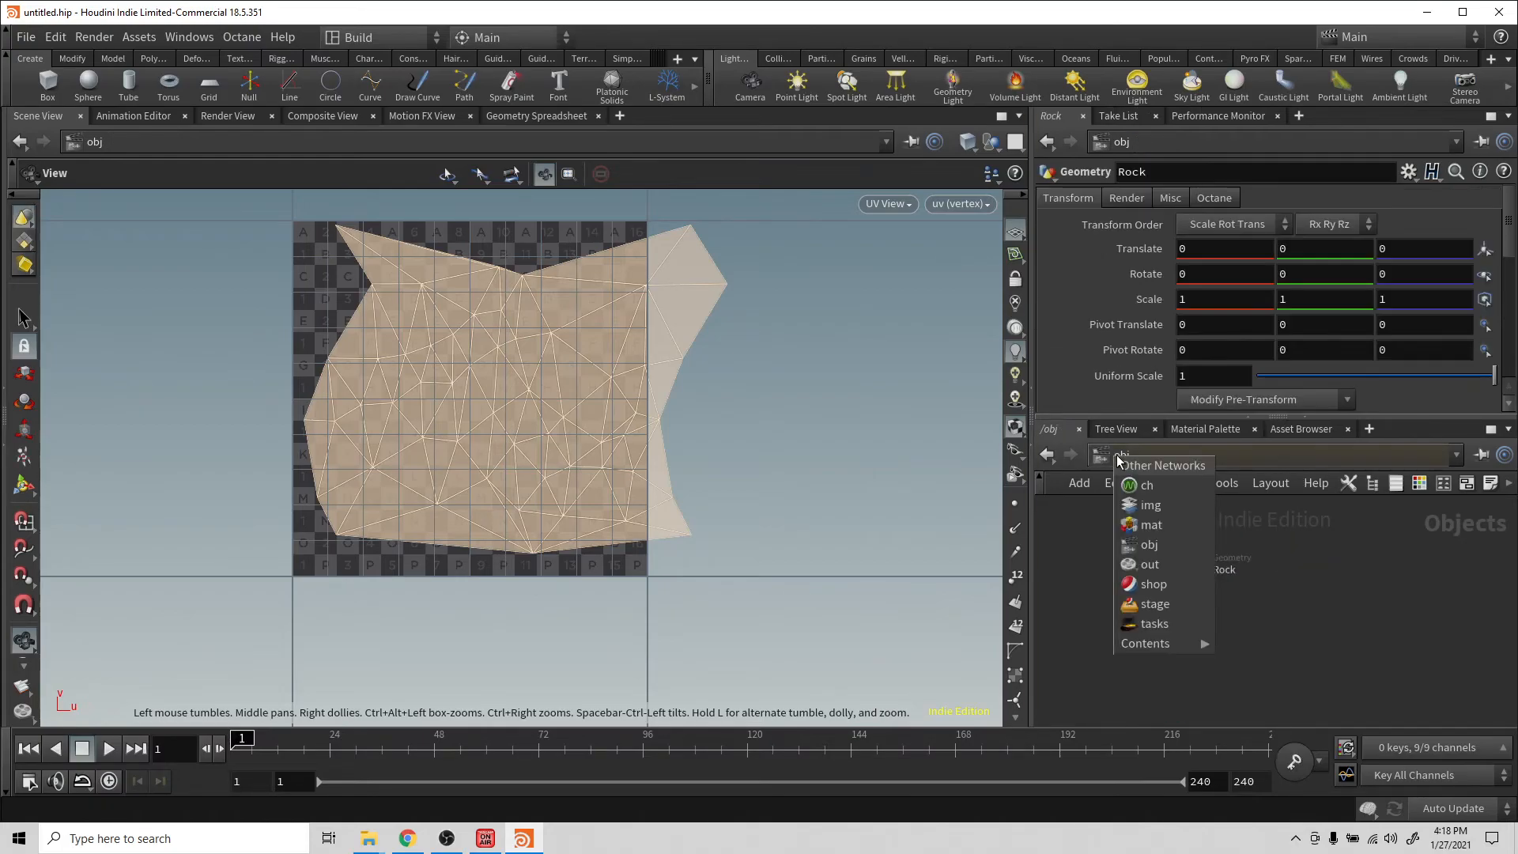
pyautogui.click(887, 204)
pyautogui.click(887, 204)
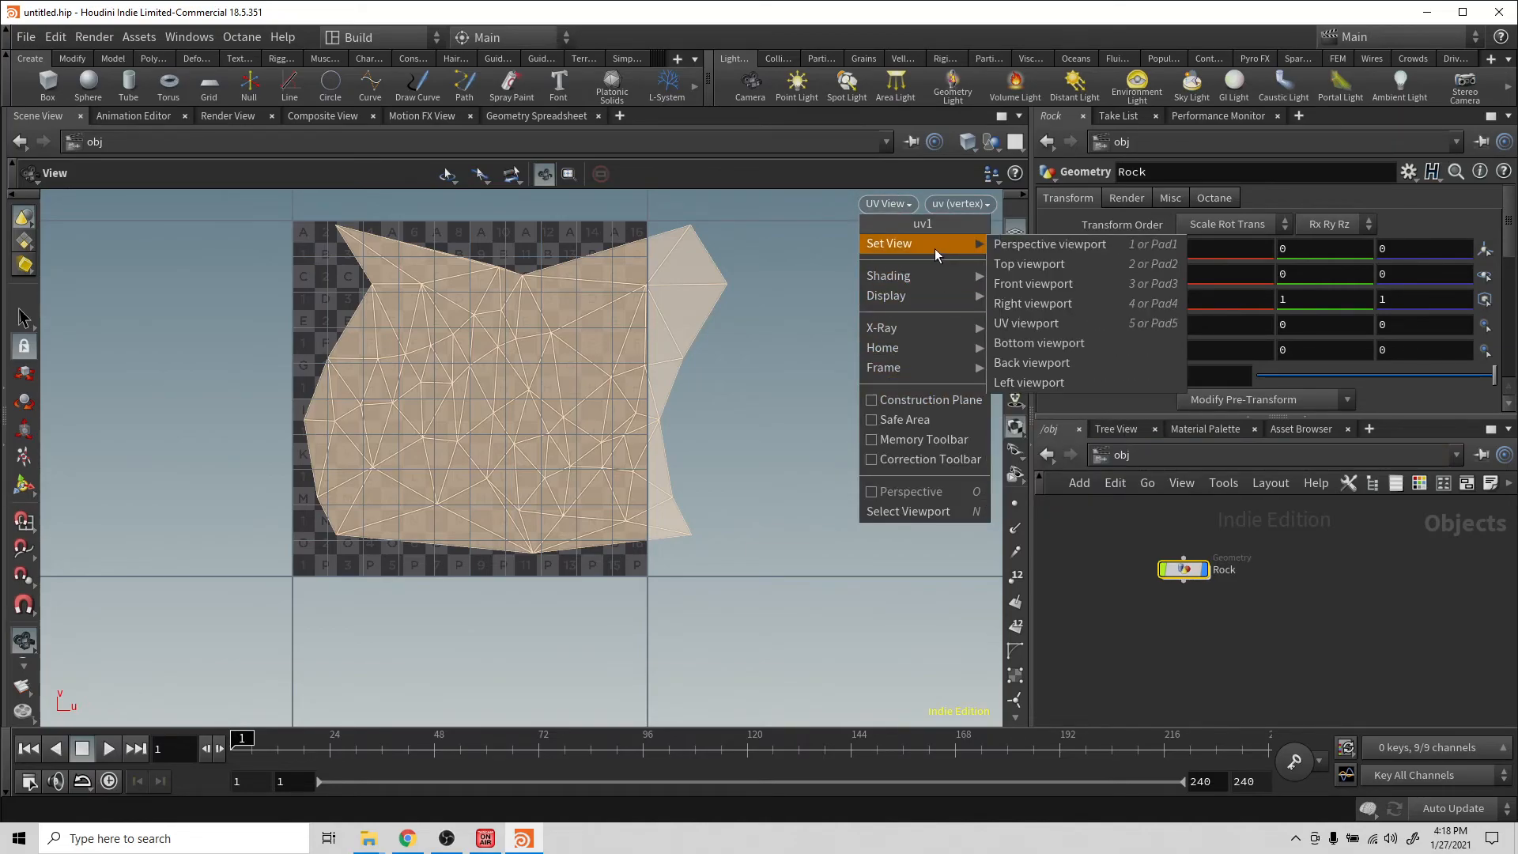
pyautogui.moveTo(964, 253)
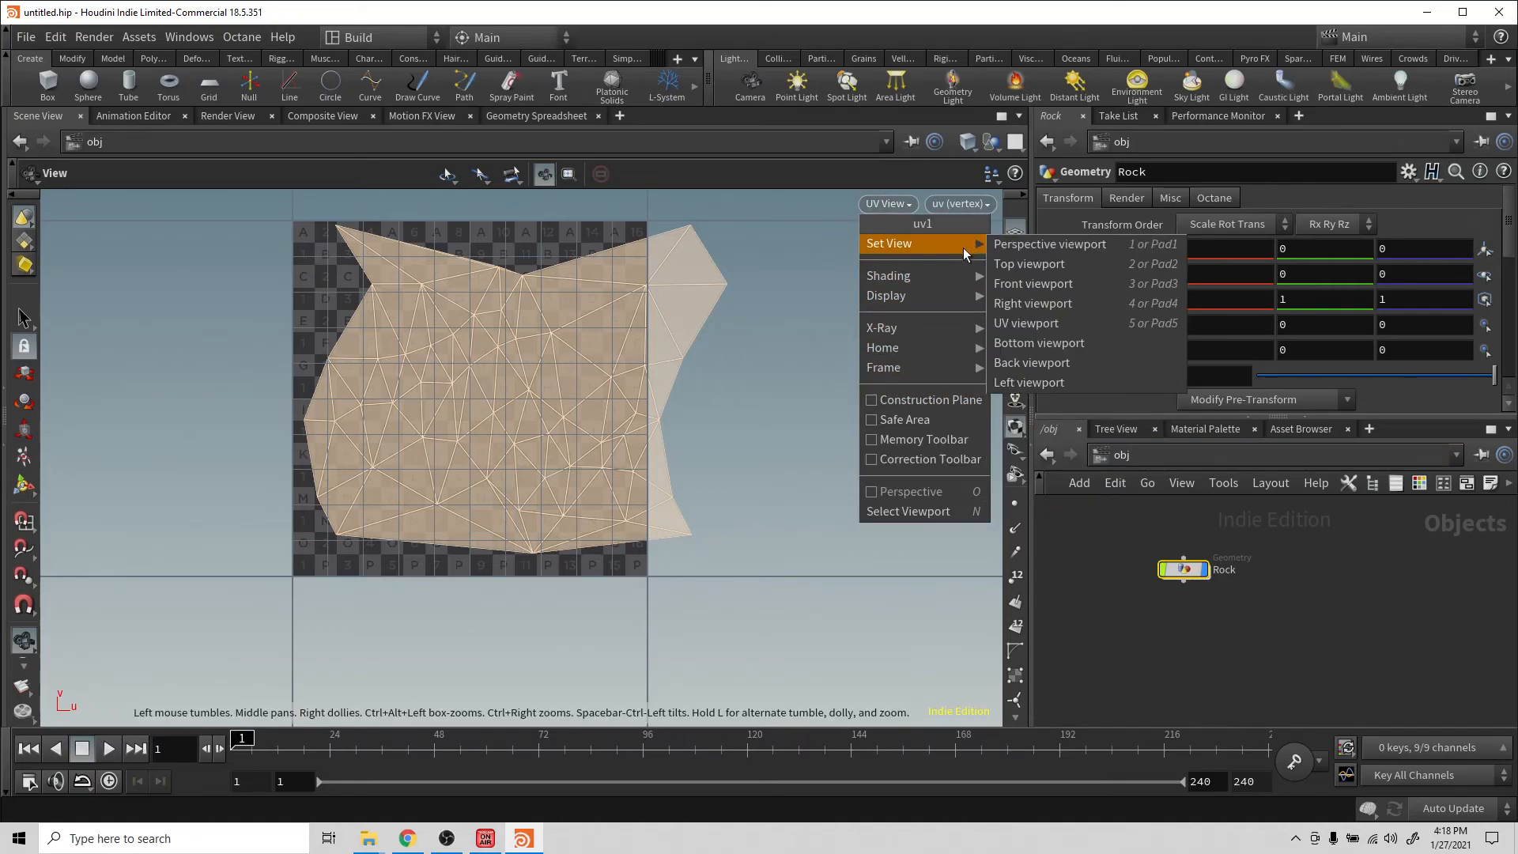
pyautogui.click(1030, 245)
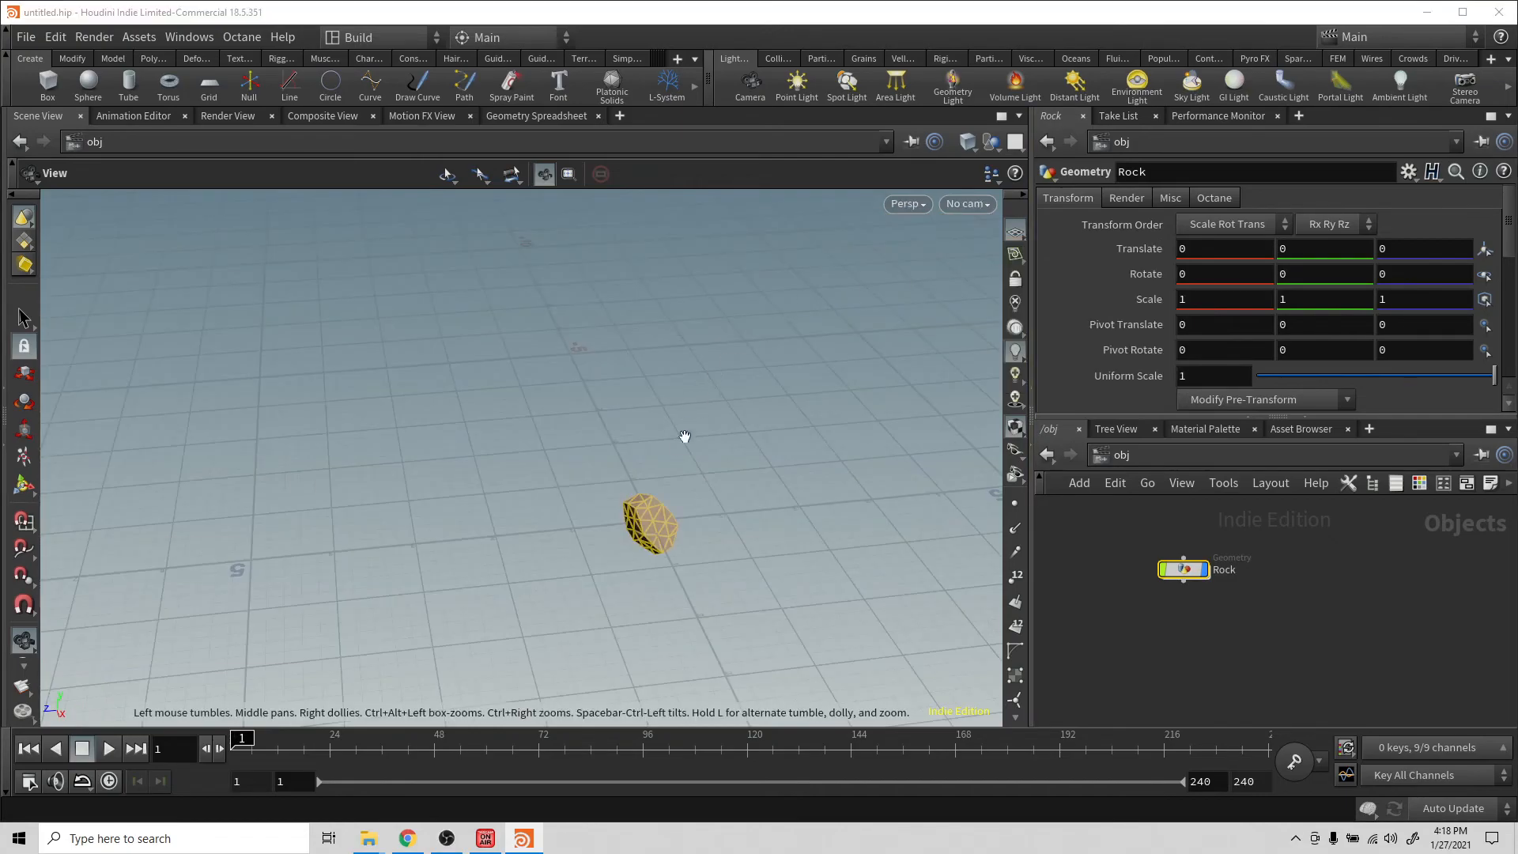
# Step: Enter the Rock object's network and set the null node's Rock parameter to 33, then 48, inspecting each rock piece
pyautogui.click(1148, 569)
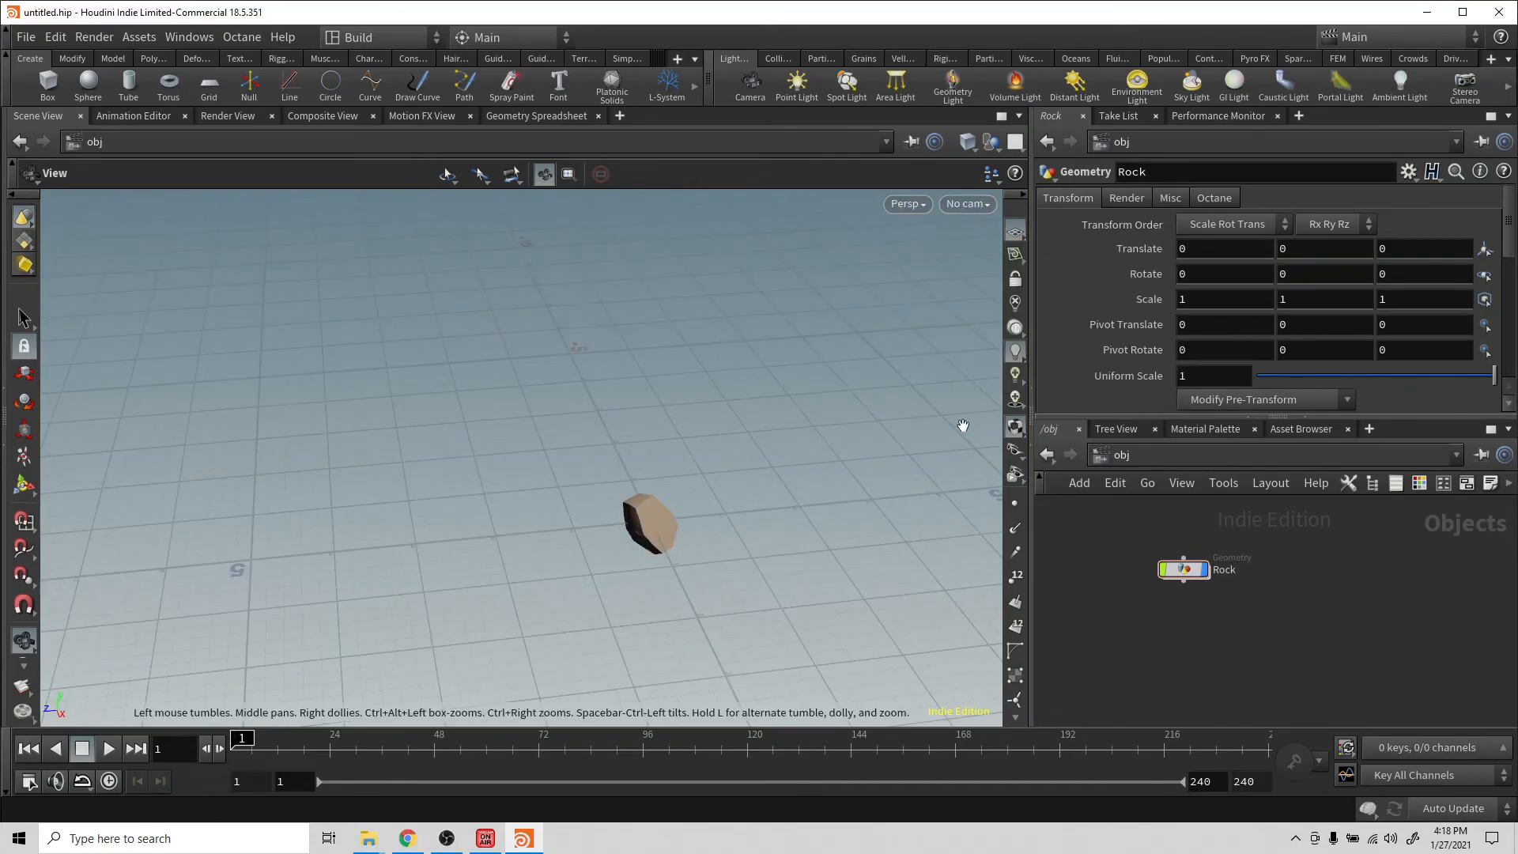
pyautogui.click(1184, 566)
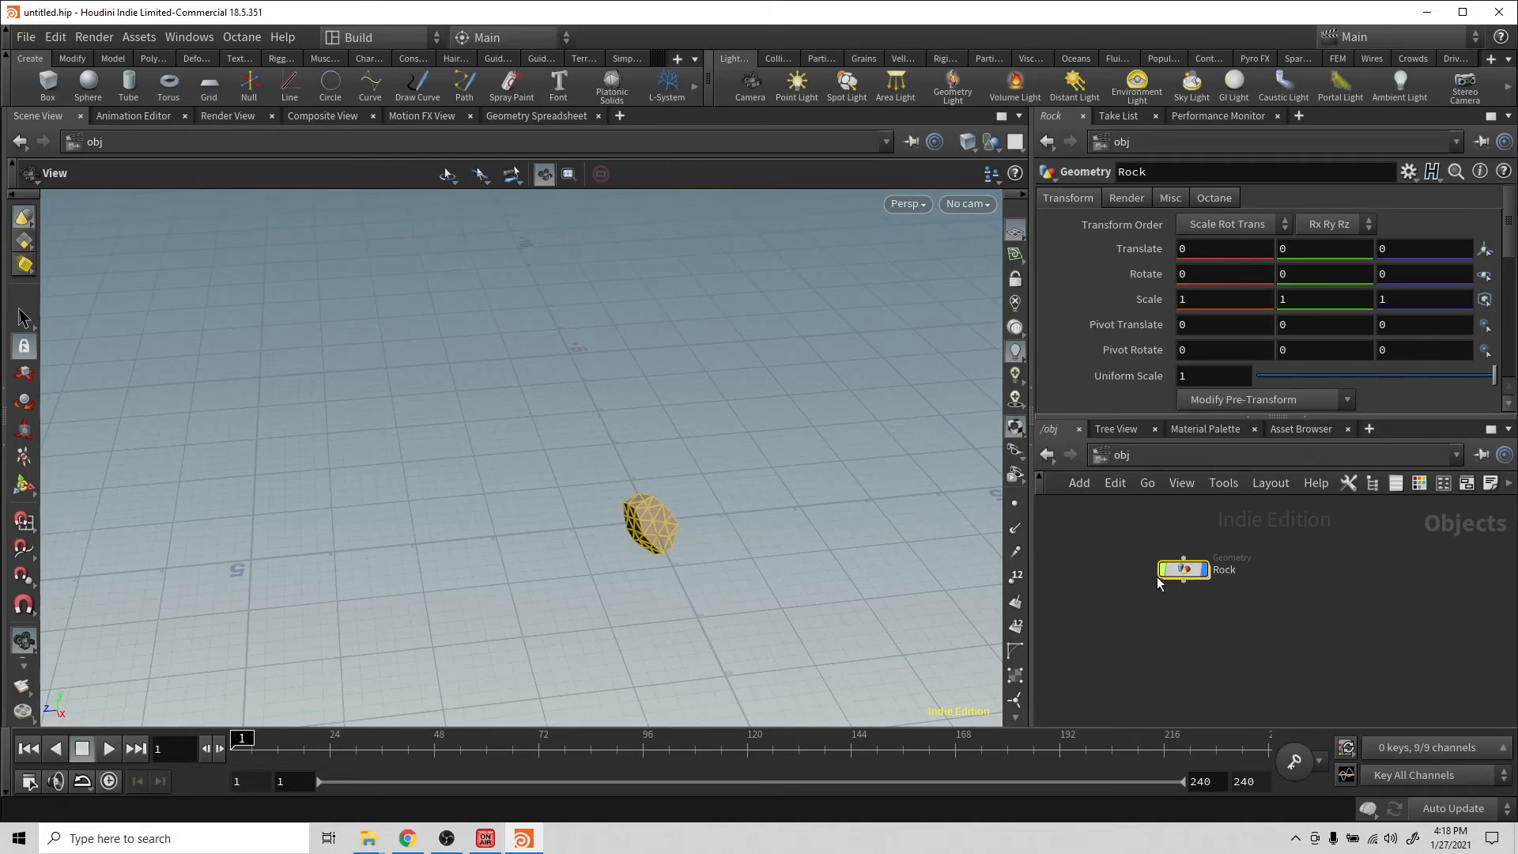
pyautogui.doubleClick(1186, 570)
pyautogui.click(1309, 547)
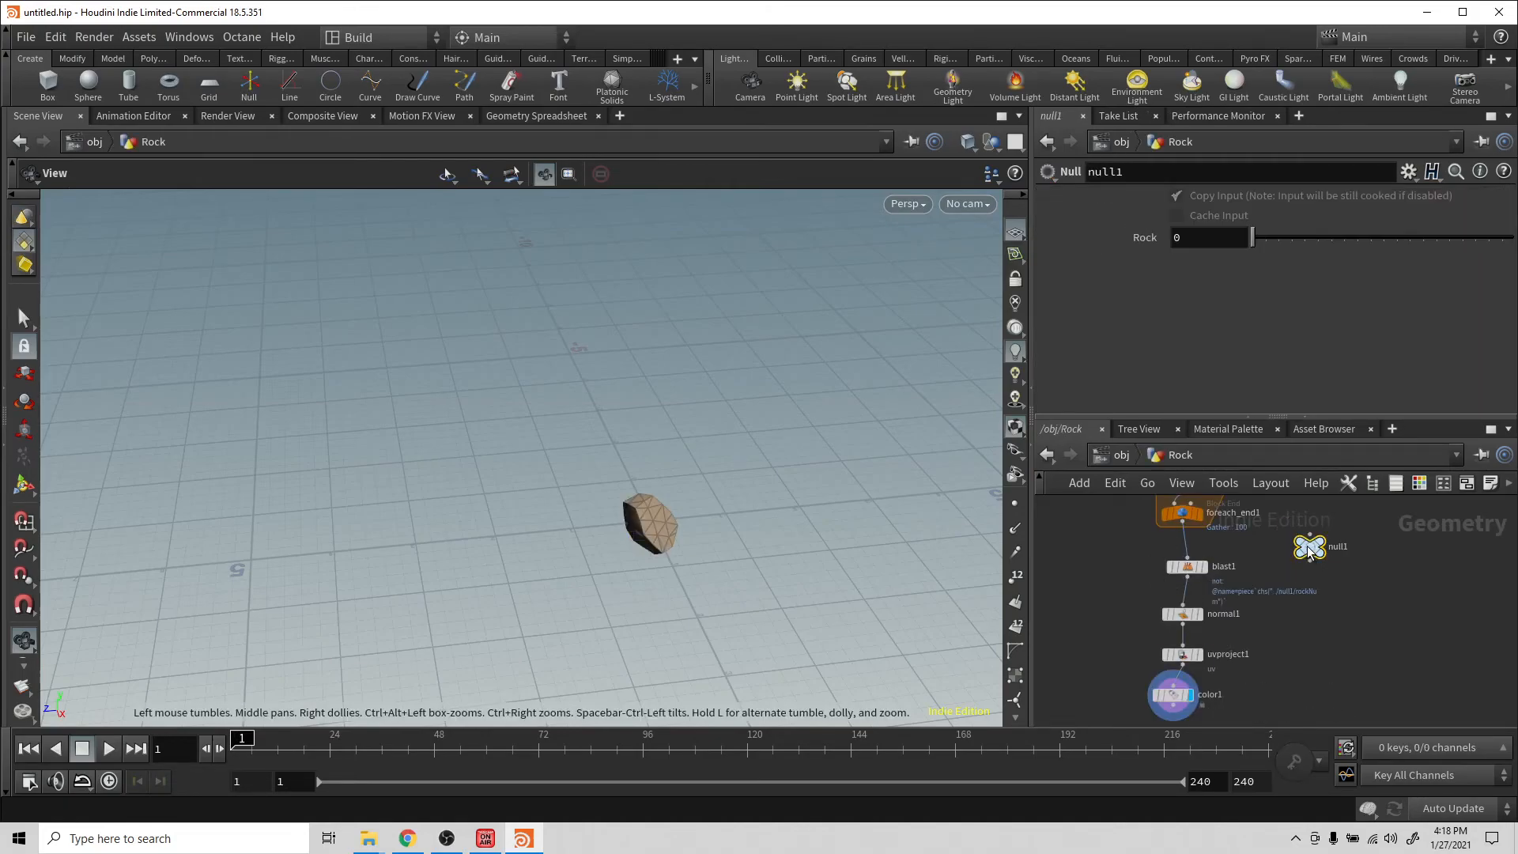
pyautogui.moveTo(1255, 243); pyautogui.dragTo(1340, 243)
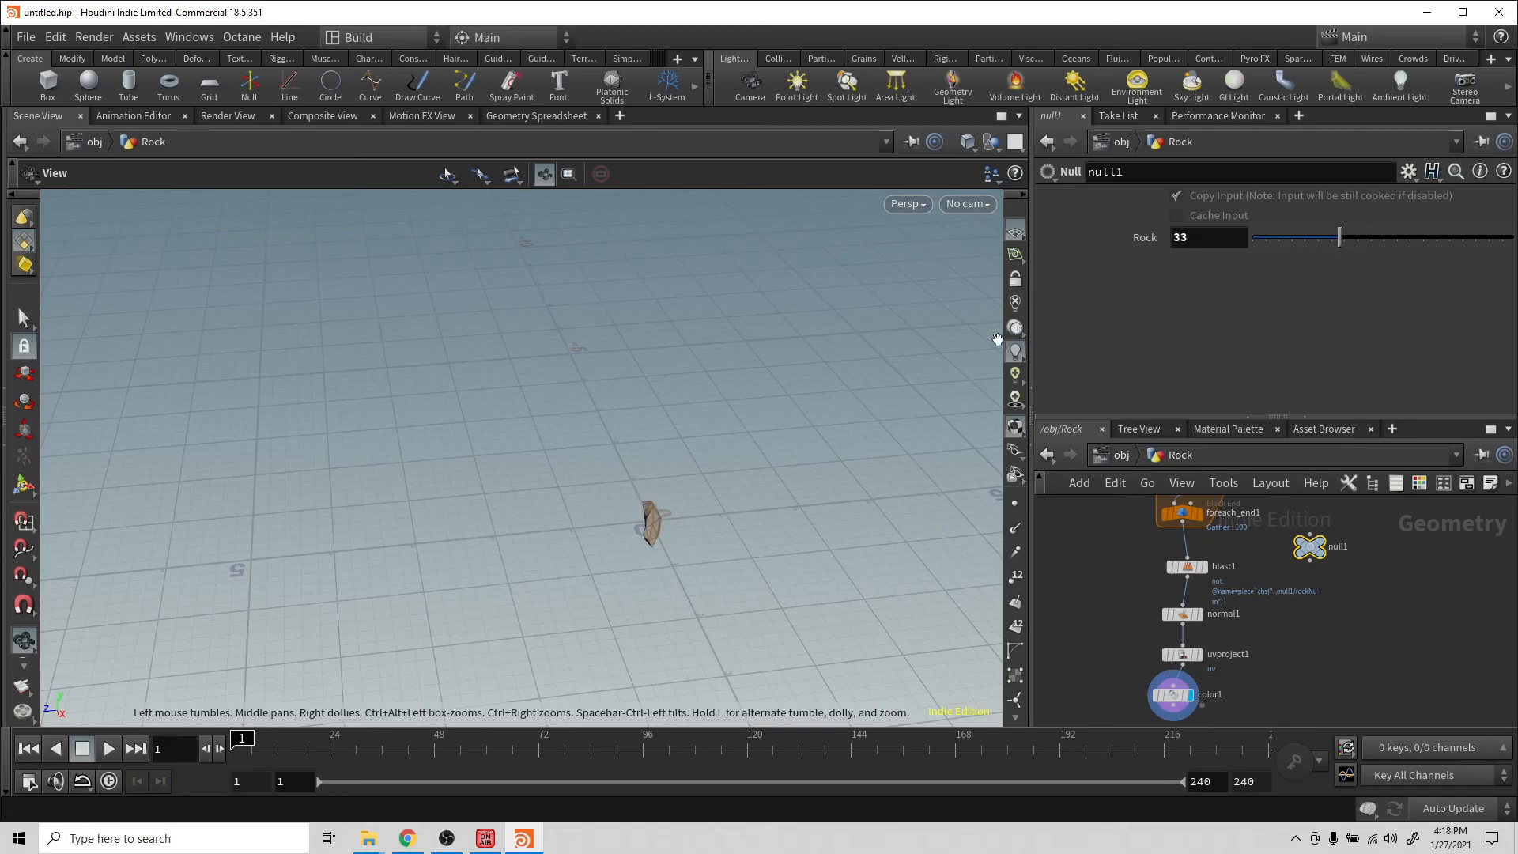
pyautogui.moveTo(828, 392); pyautogui.dragTo(946, 390)
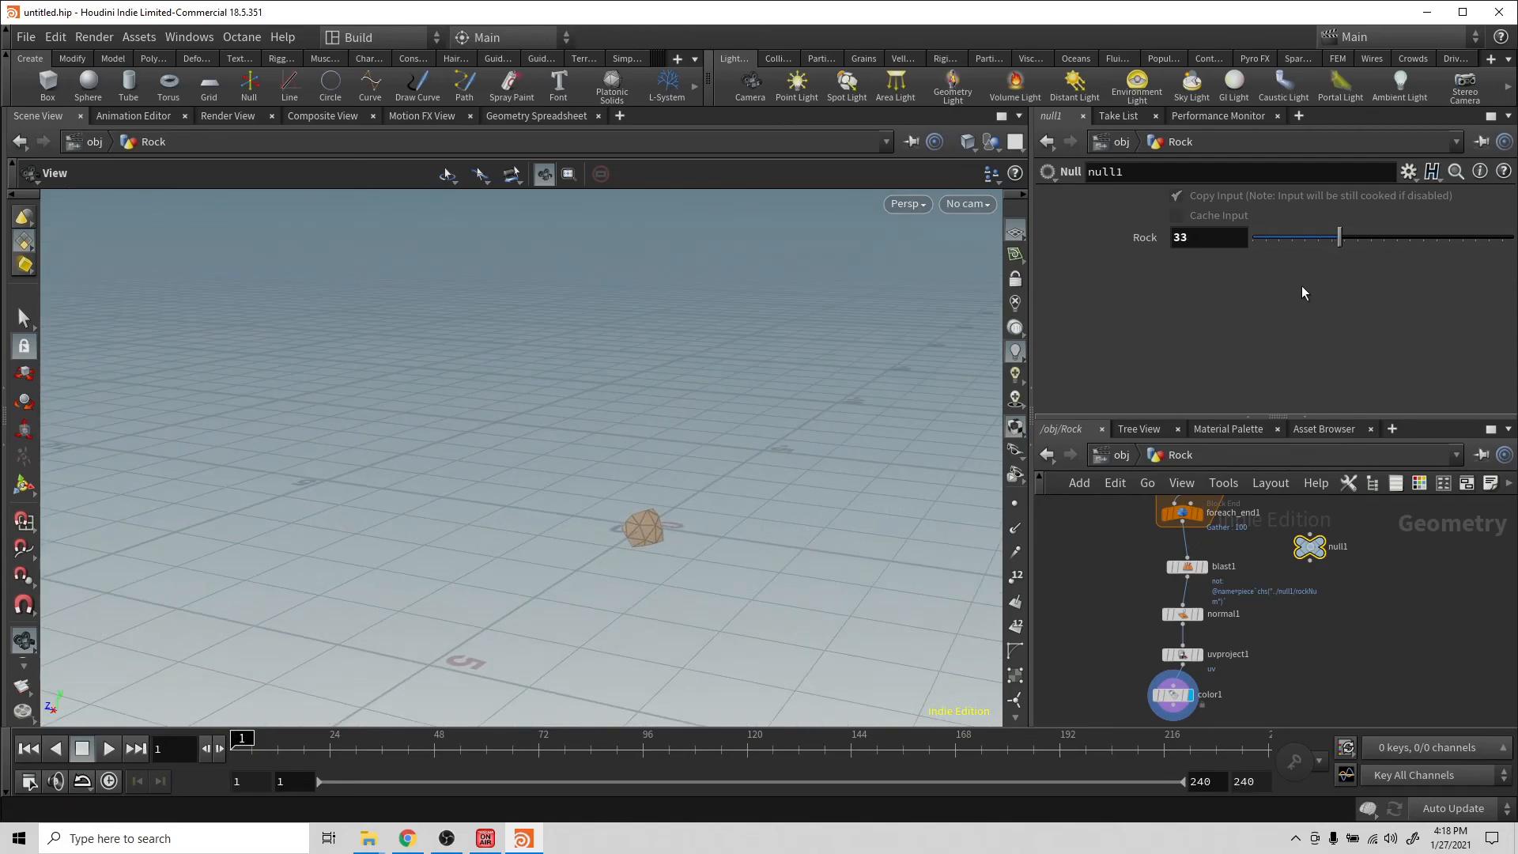
pyautogui.moveTo(1350, 235); pyautogui.dragTo(1379, 242)
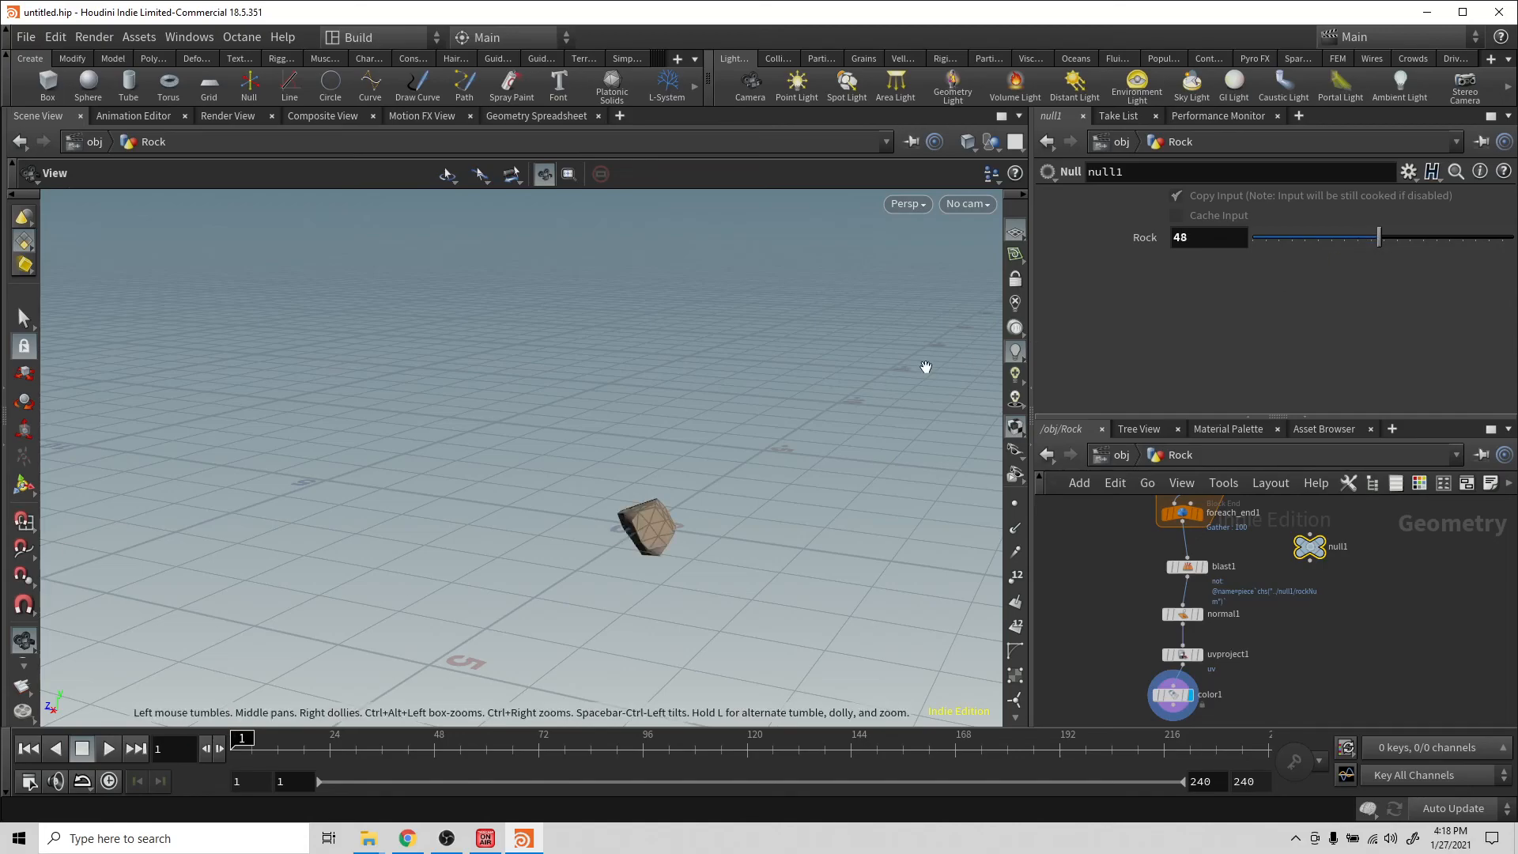
pyautogui.moveTo(821, 442); pyautogui.dragTo(901, 450)
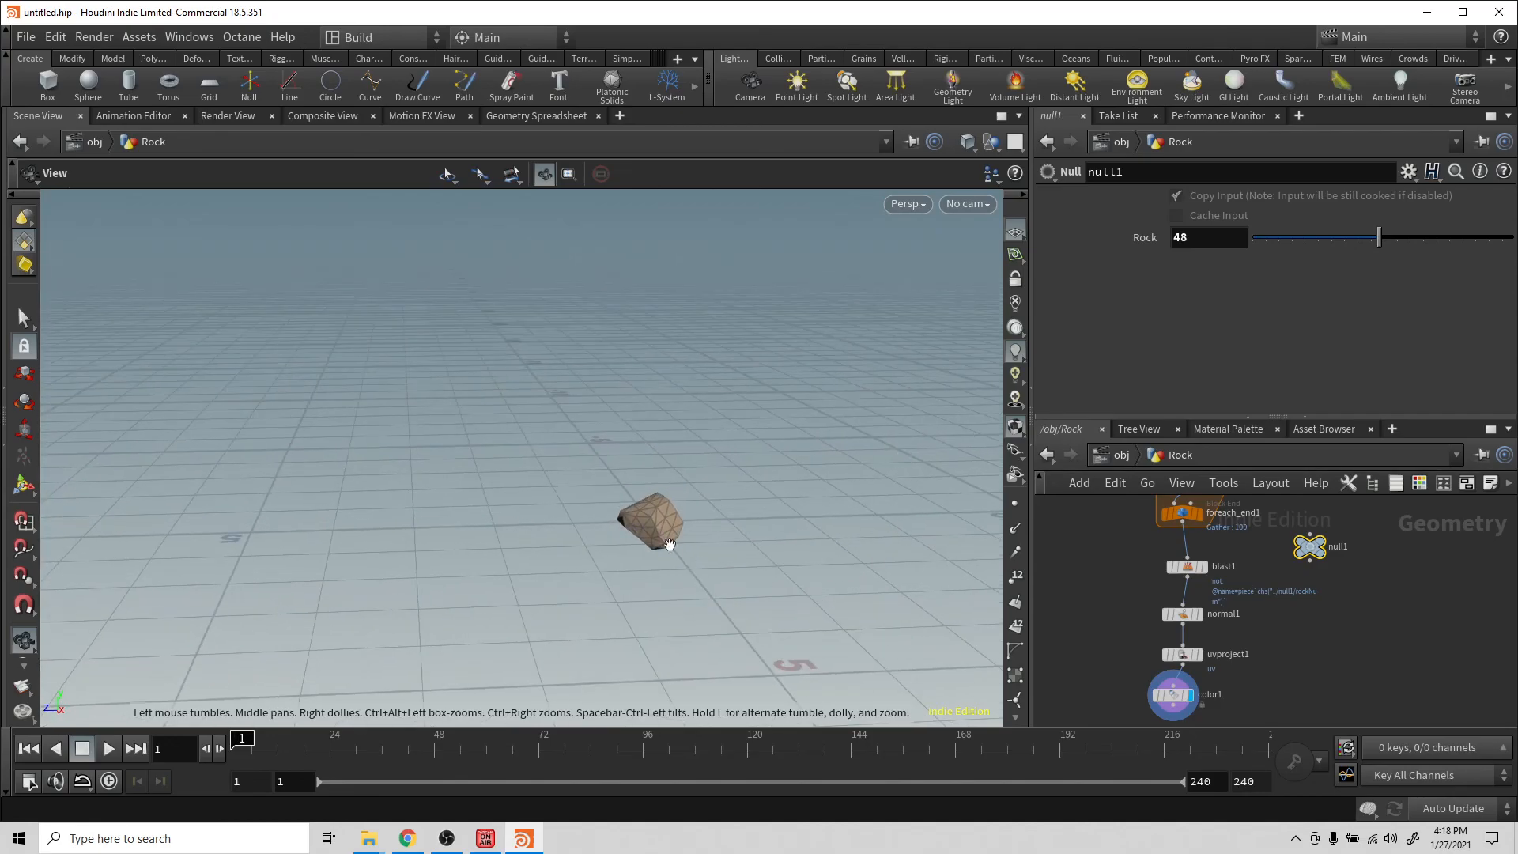